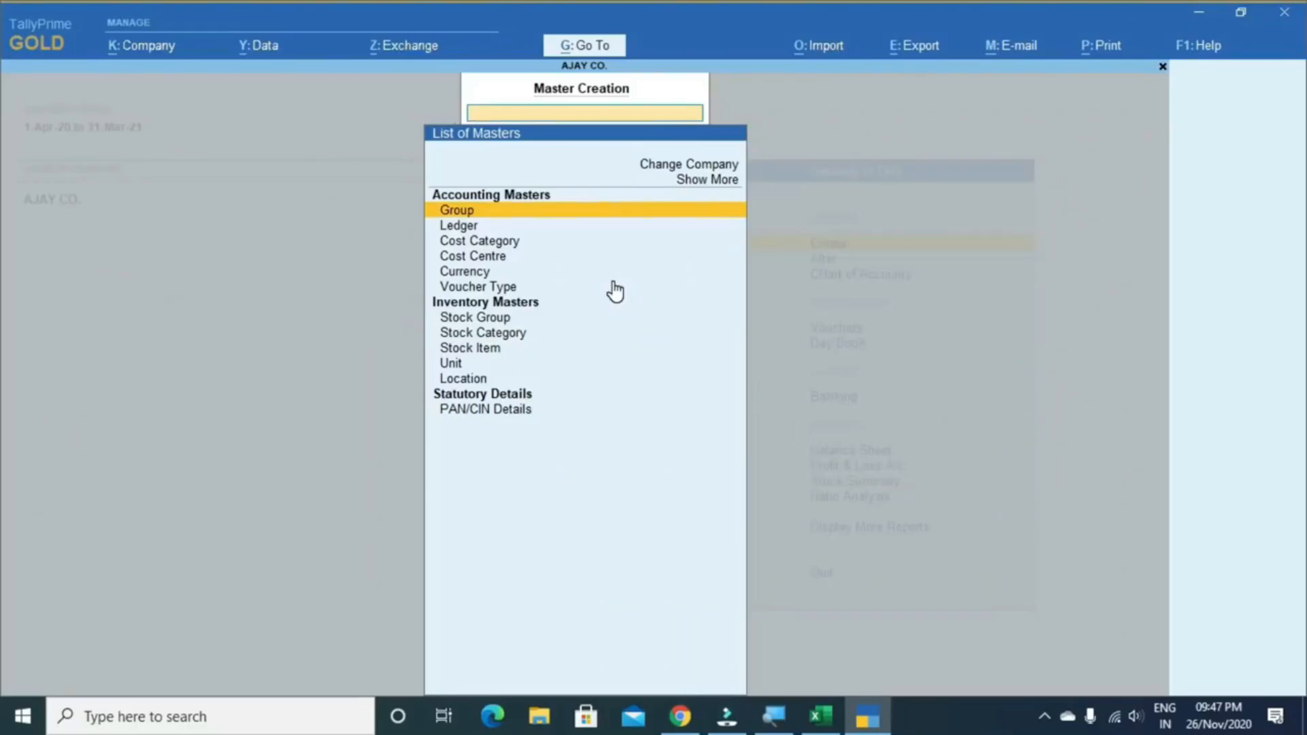
Leave the Master Creation list for the Gateway of Tally, then bring up and dismiss the quit prompt
{"action": "key", "text": "Escape"}
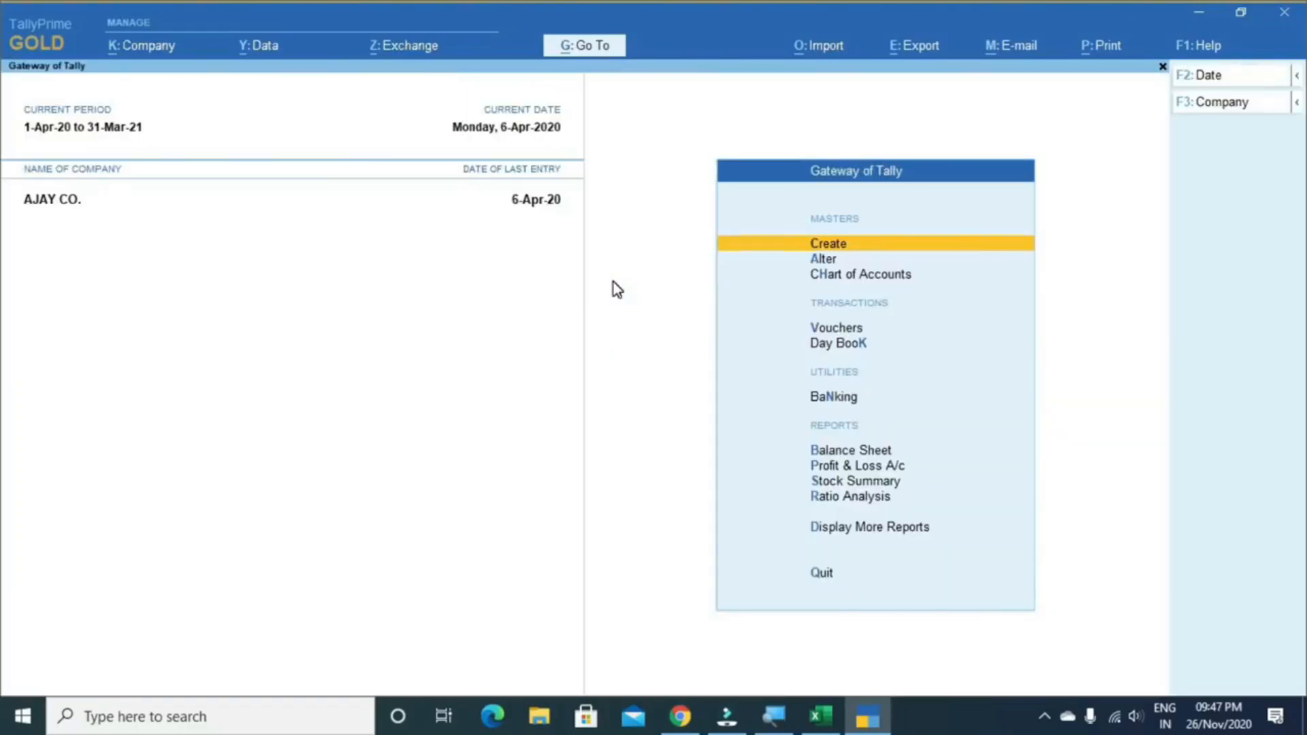
{"action": "key", "text": "Escape"}
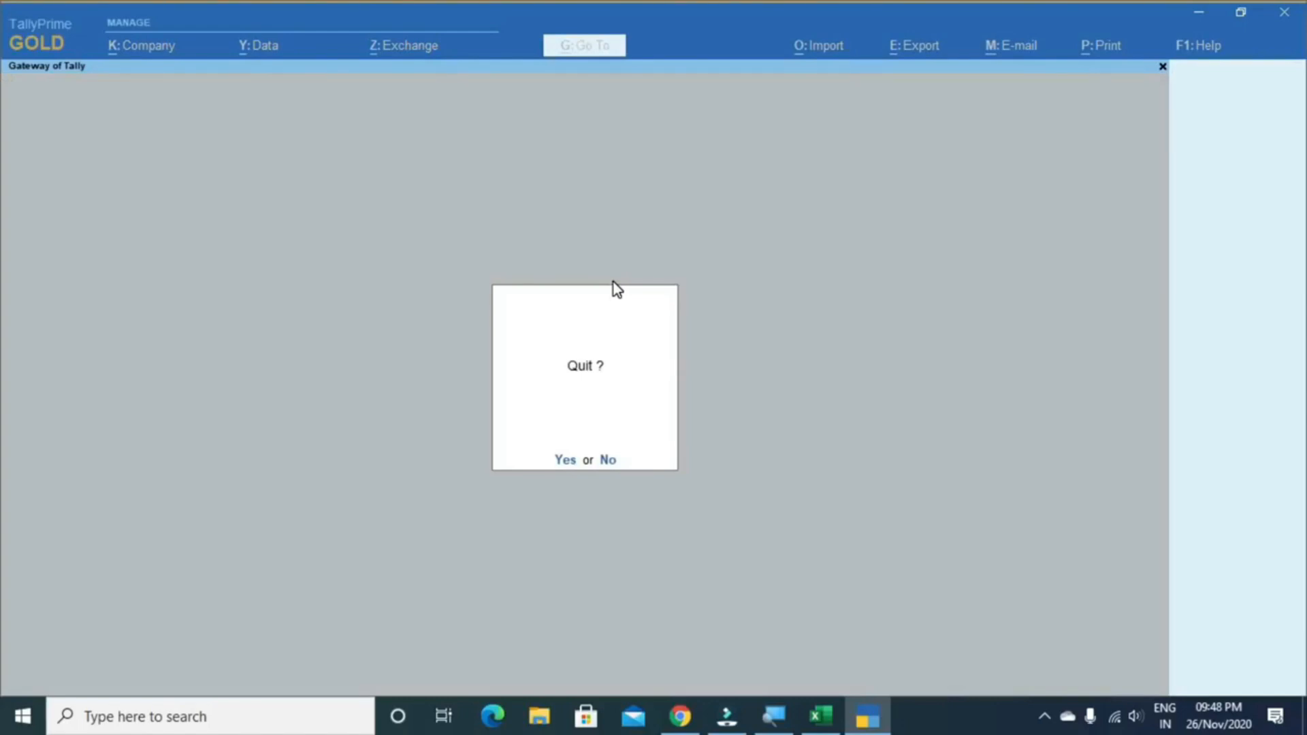
{"action": "key", "text": "Escape"}
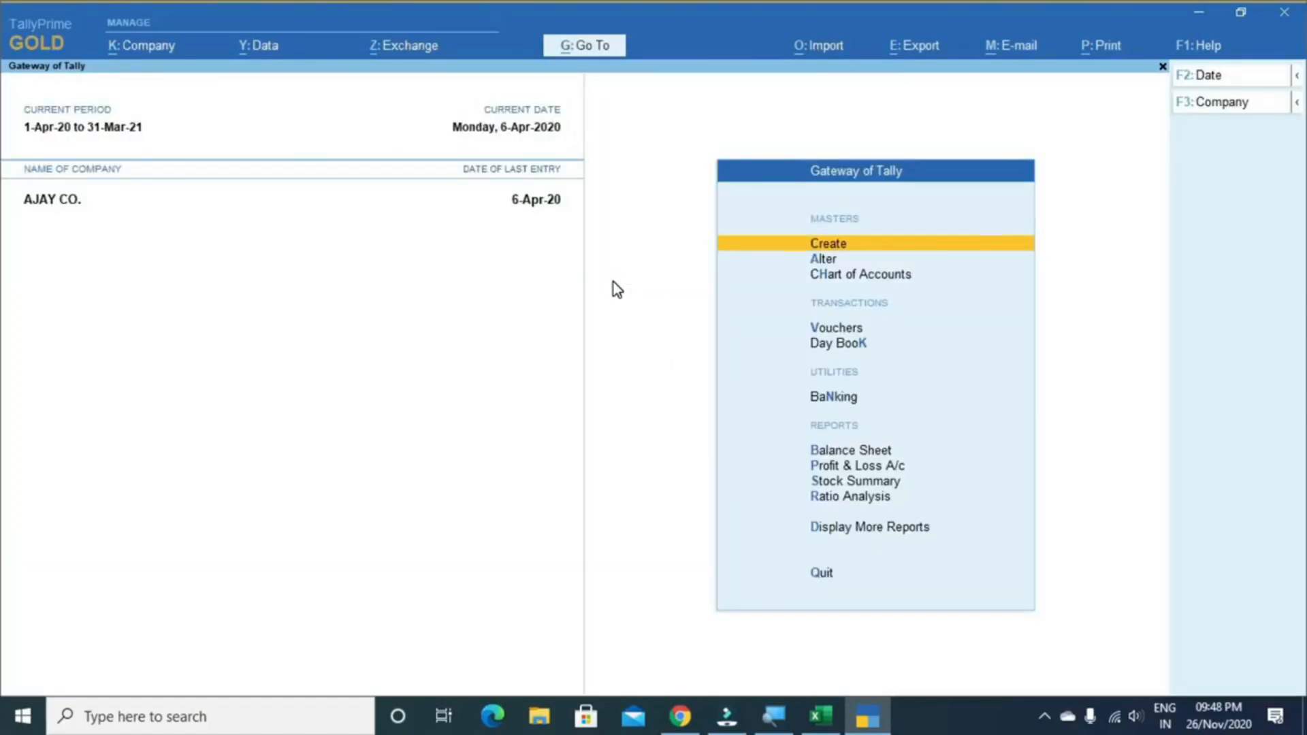
Switch to the Excel workbook of Tally Prime shortcuts and select the ENTER row
{"action": "key", "text": "alt"}
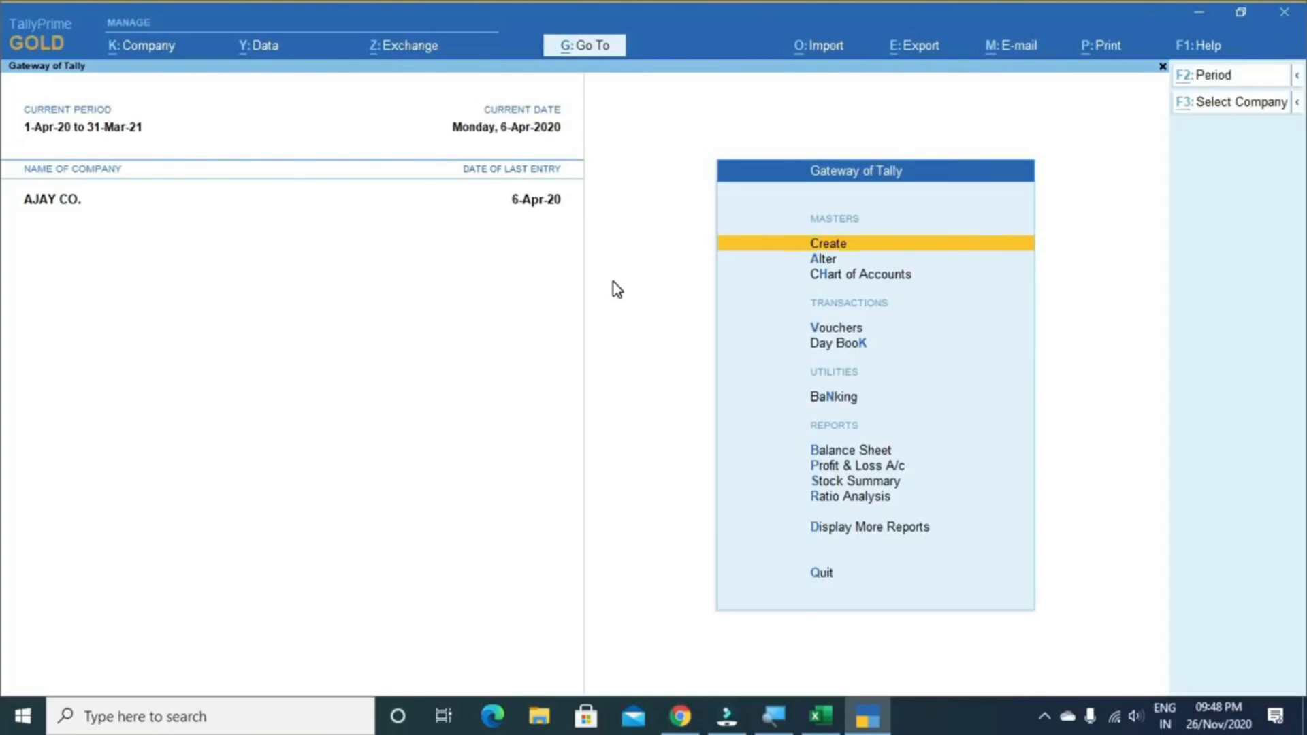
{"action": "key", "text": "alt+Tab"}
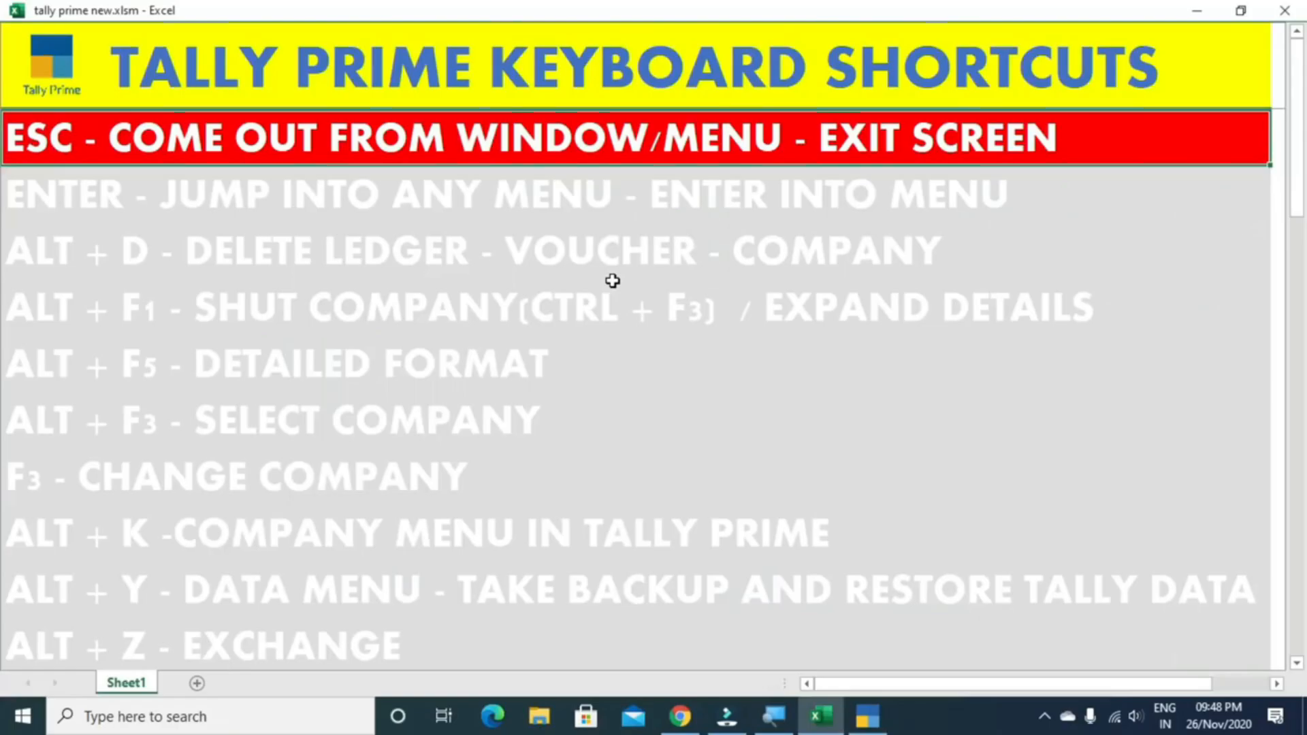
{"action": "key", "text": "Down"}
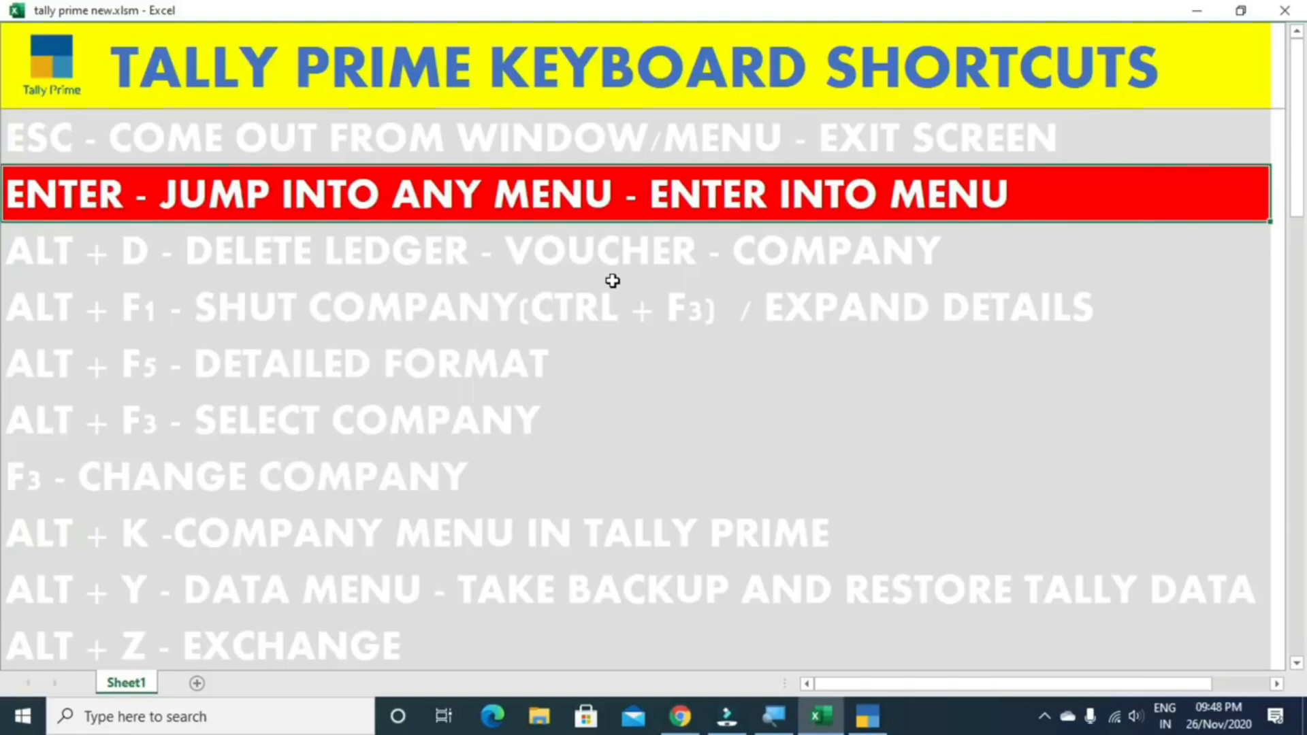
Switch to TallyPrime, view the list of ledgers available for alteration, and return to the Gateway of Tally
{"action": "key", "text": "alt+Tab"}
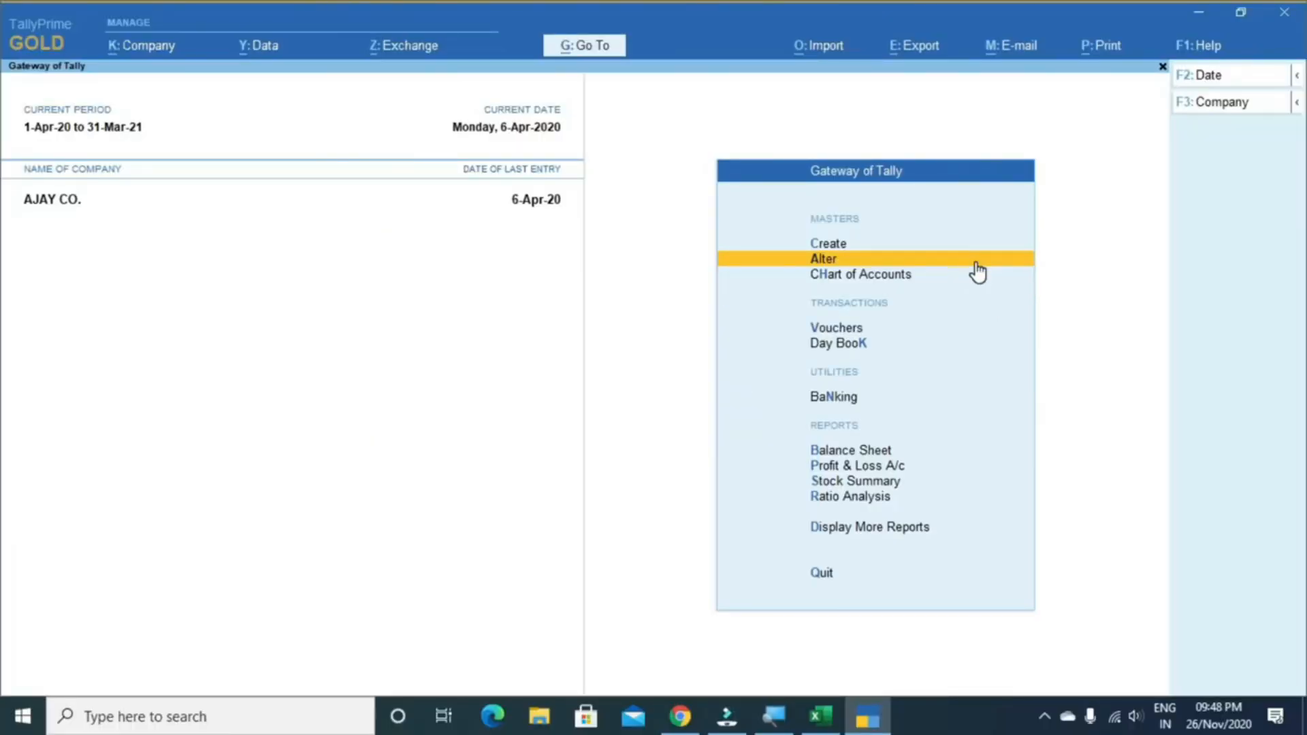
{"action": "left_click", "coordinate": [976, 265]}
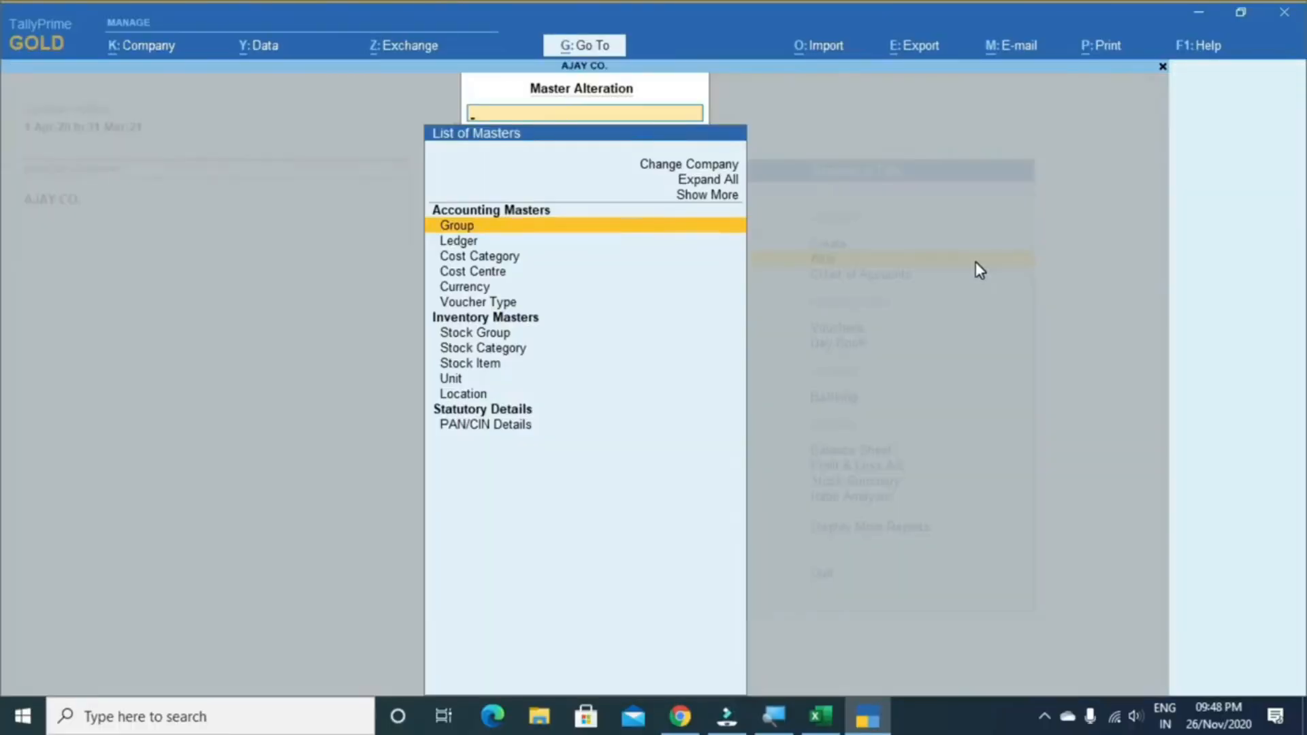
{"action": "key", "text": "Down"}
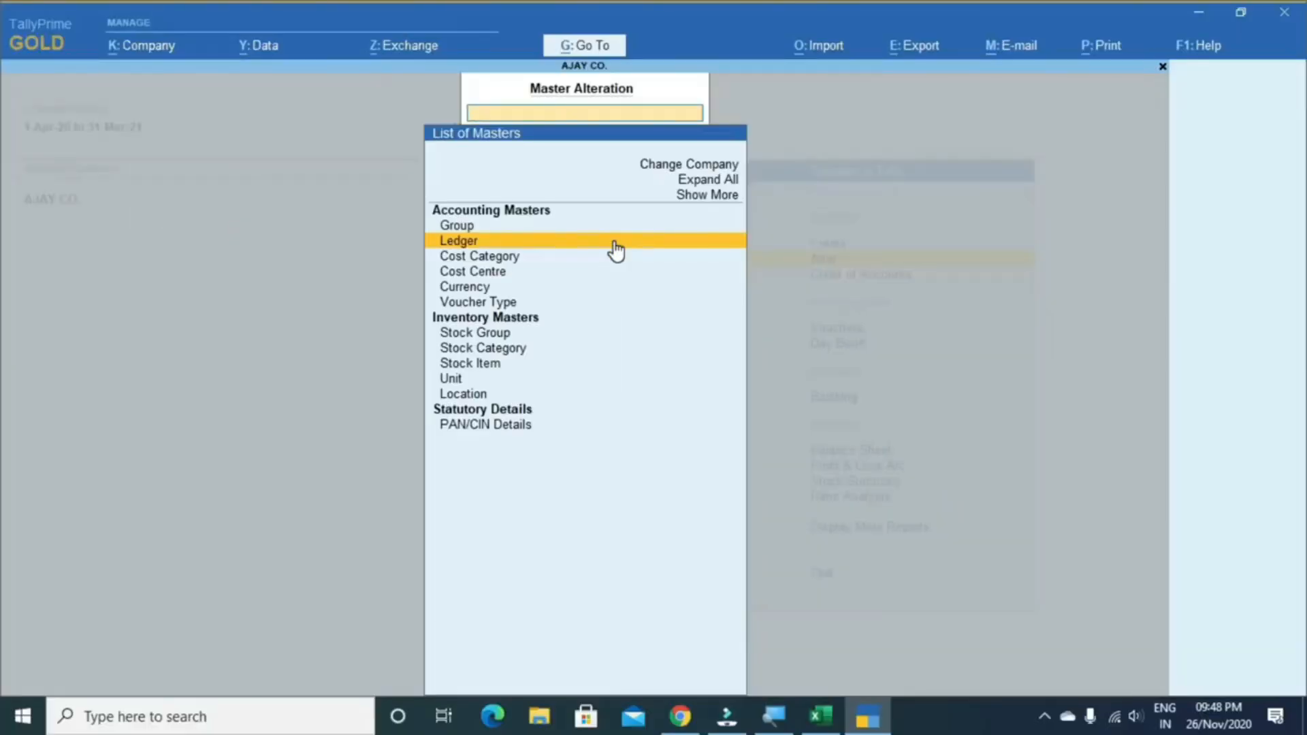
{"action": "left_click", "coordinate": [616, 251]}
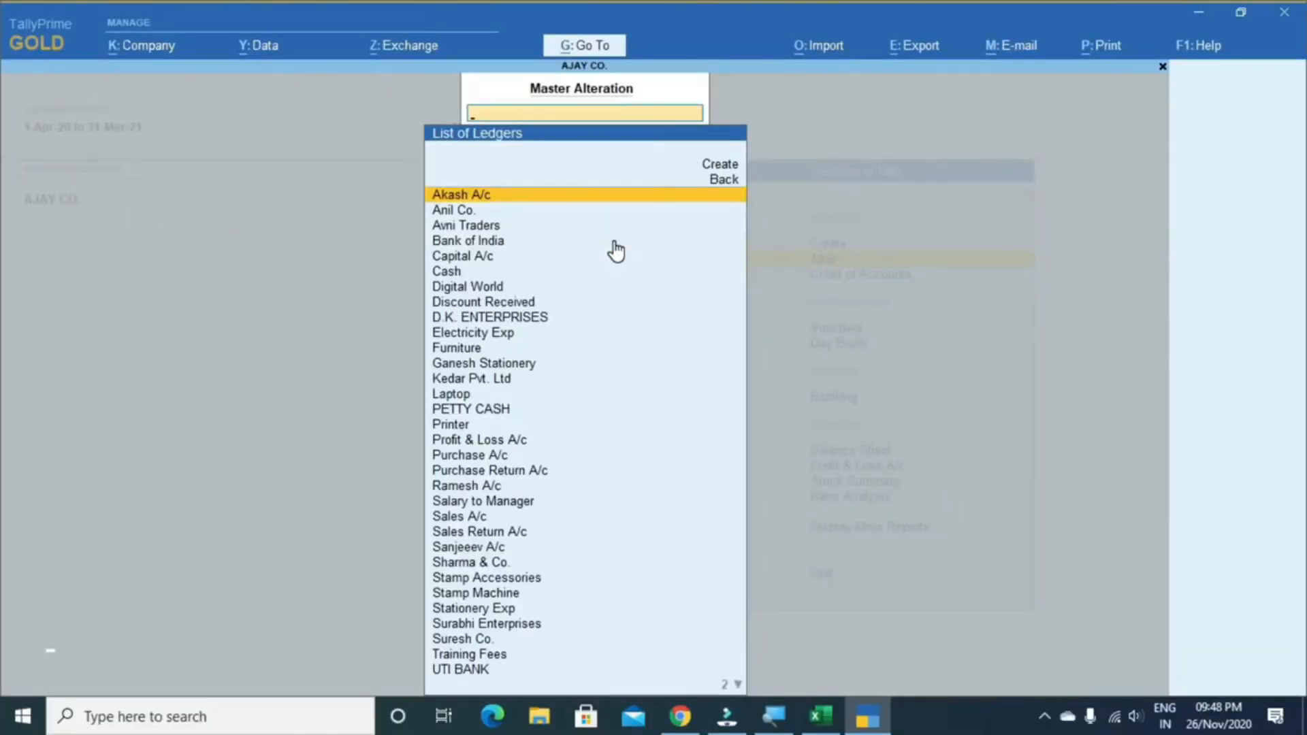
{"action": "key", "text": "Escape"}
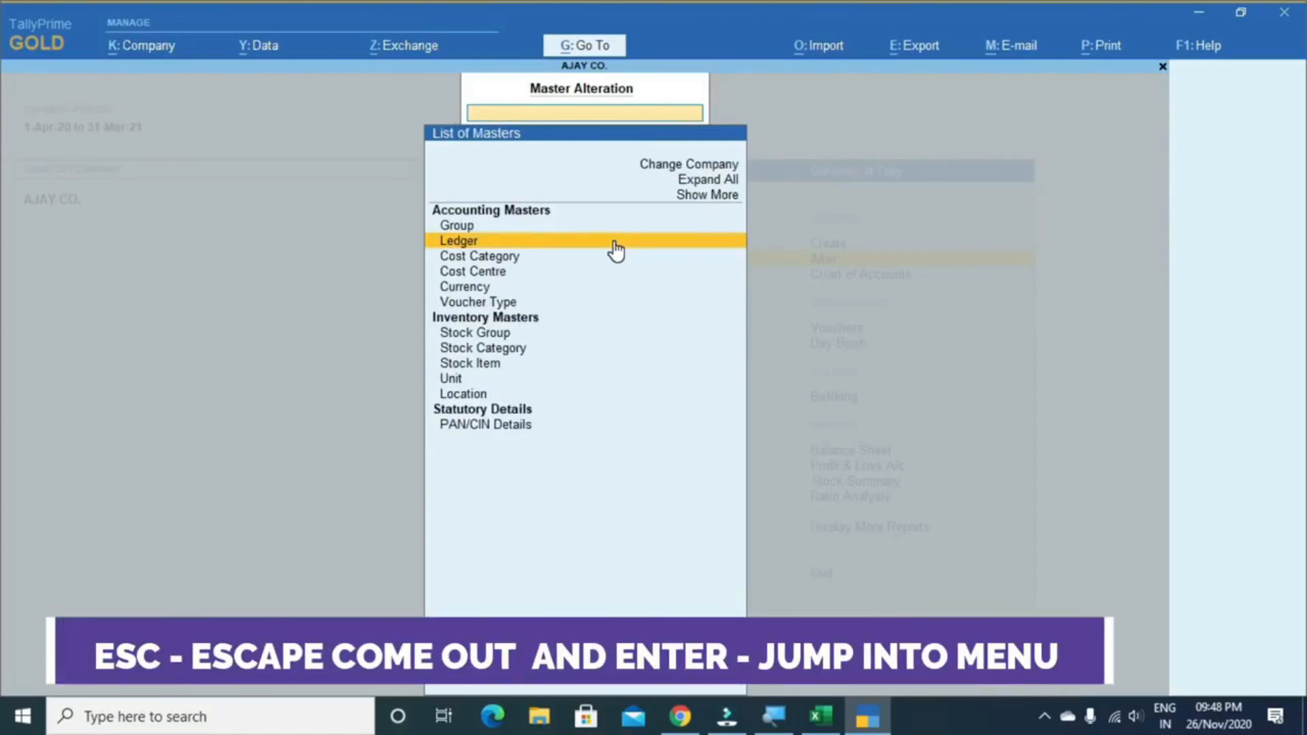
{"action": "key", "text": "Escape"}
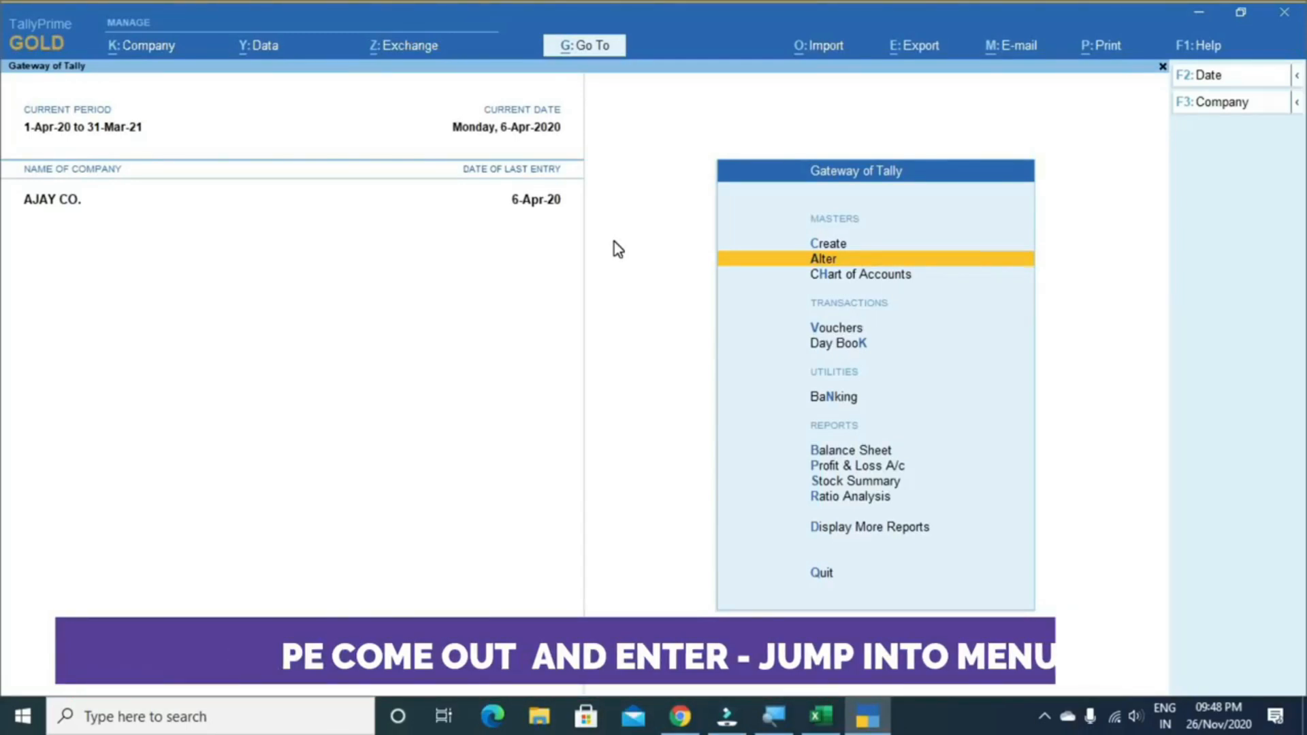
Switch to the Excel shortcut sheet and select the ALT + D row about deleting ledgers, vouchers and companies
{"action": "key", "text": "alt+Tab"}
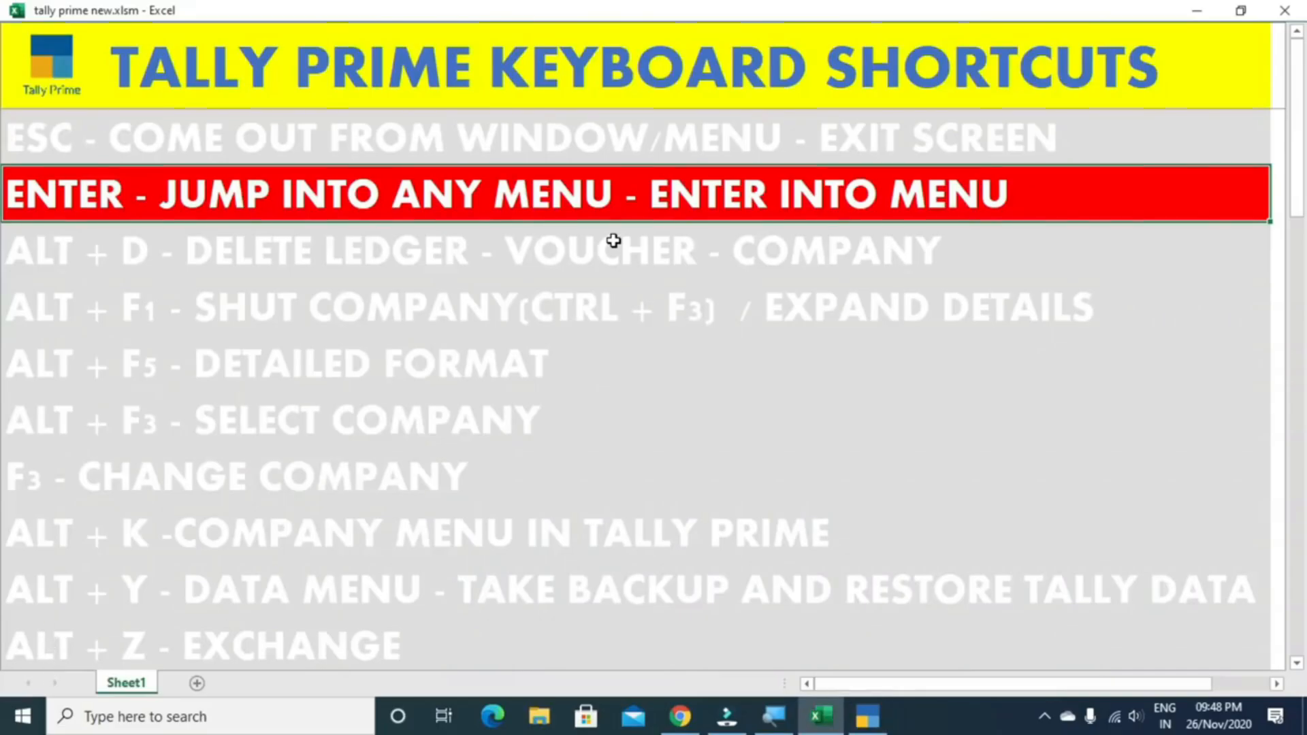
{"action": "left_click", "coordinate": [613, 242]}
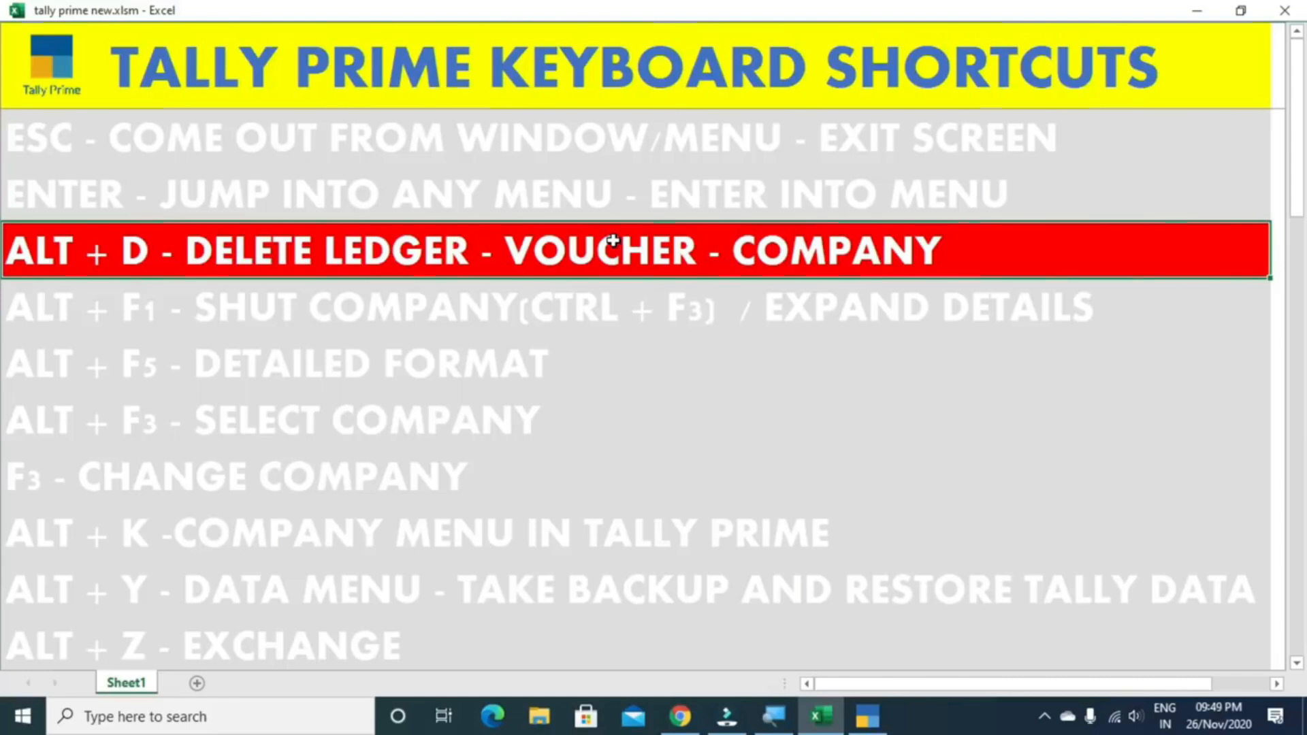
Switch to TallyPrime and open the list of ledgers for alteration
{"action": "key", "text": "alt+Tab"}
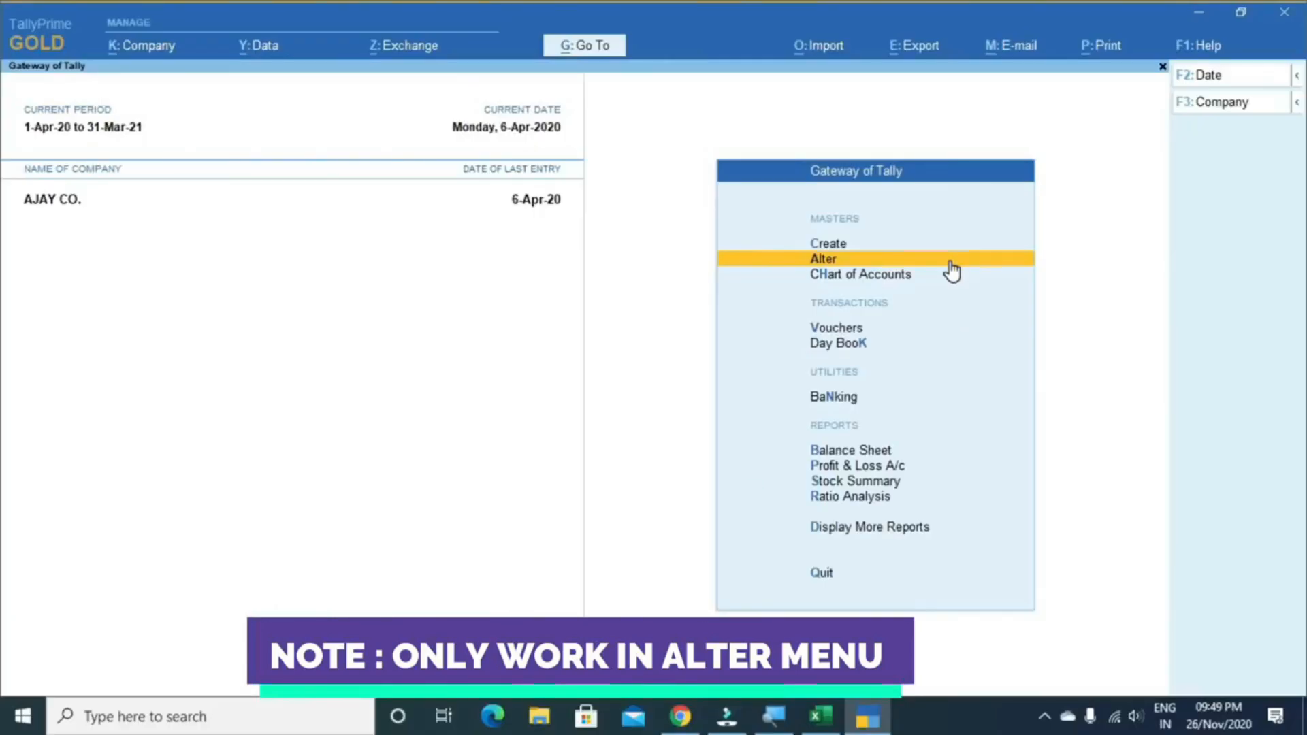
{"action": "left_click", "coordinate": [950, 265]}
{"action": "key", "text": "Down"}
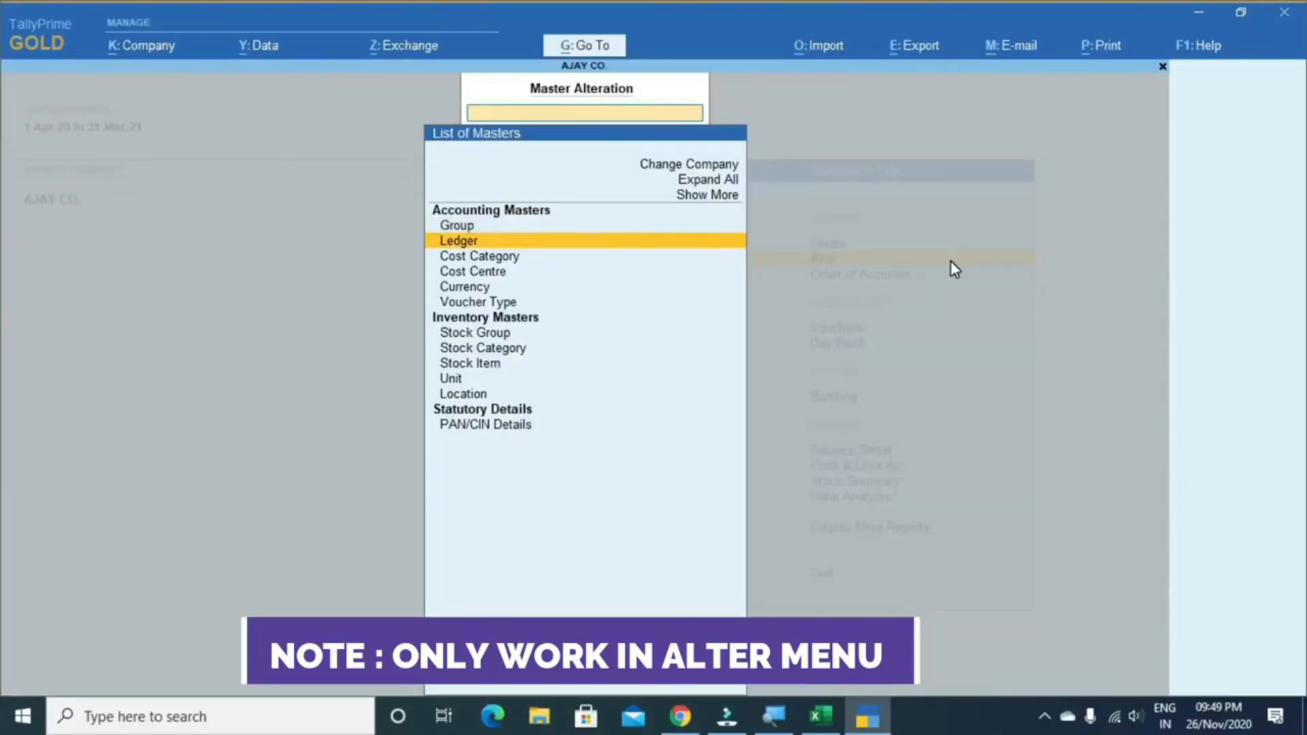
{"action": "key", "text": "Up"}
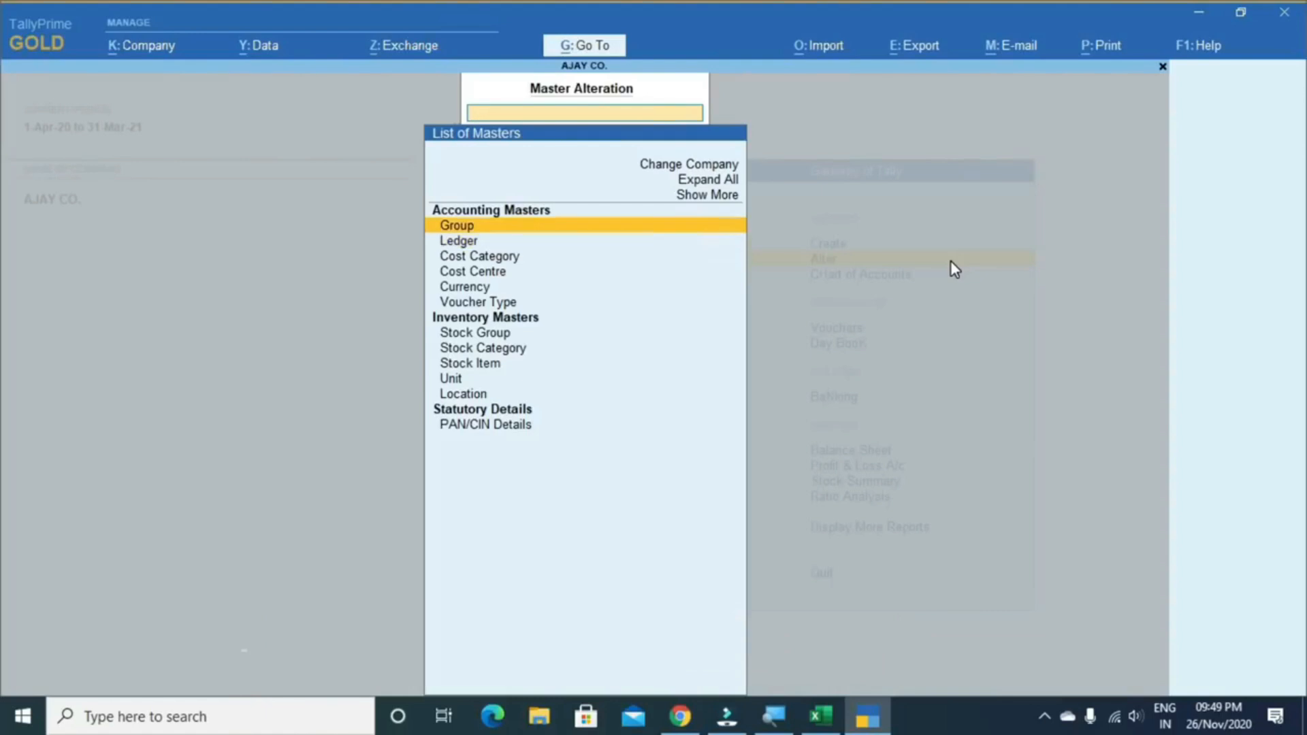
{"action": "key", "text": "Down"}
{"action": "key", "text": "Down"}
{"action": "key", "text": "Down"}
{"action": "key", "text": "Down"}
{"action": "key", "text": "Down"}
{"action": "key", "text": "Down"}
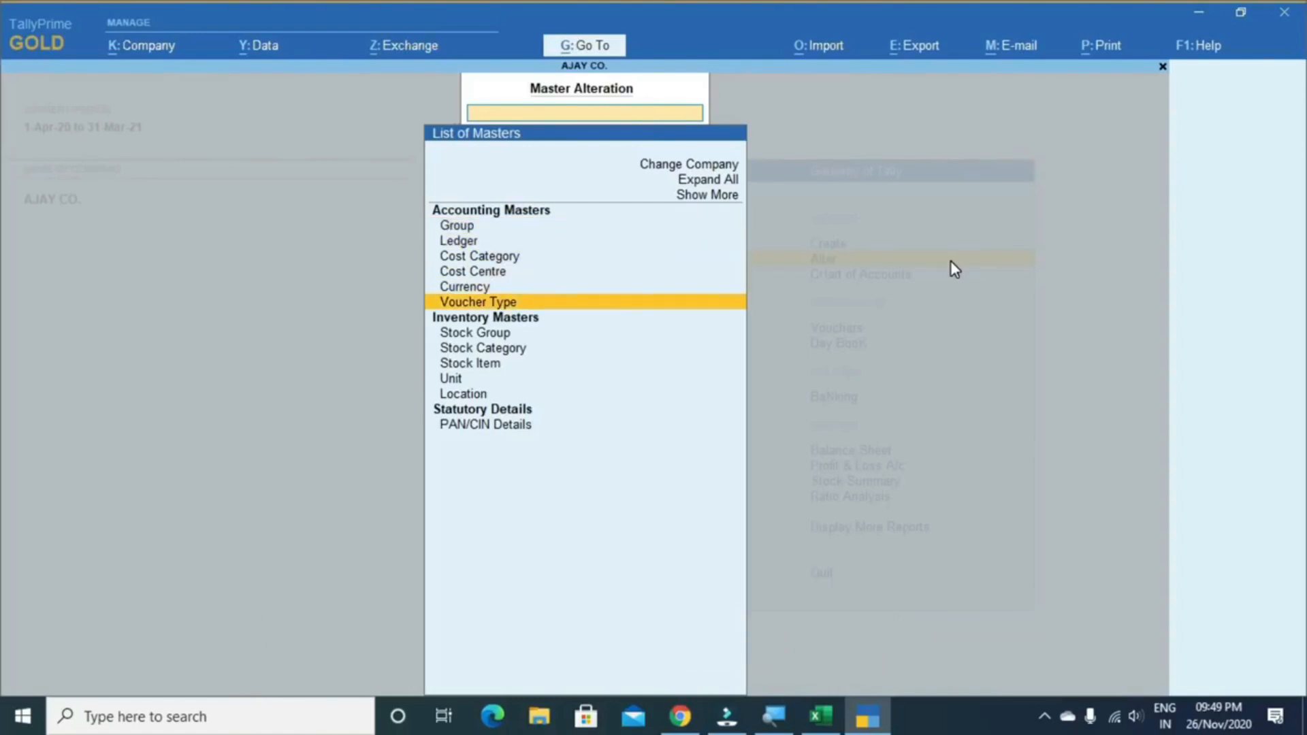
{"action": "key", "text": "Up"}
{"action": "key", "text": "Up"}
{"action": "key", "text": "Up"}
{"action": "key", "text": "Up"}
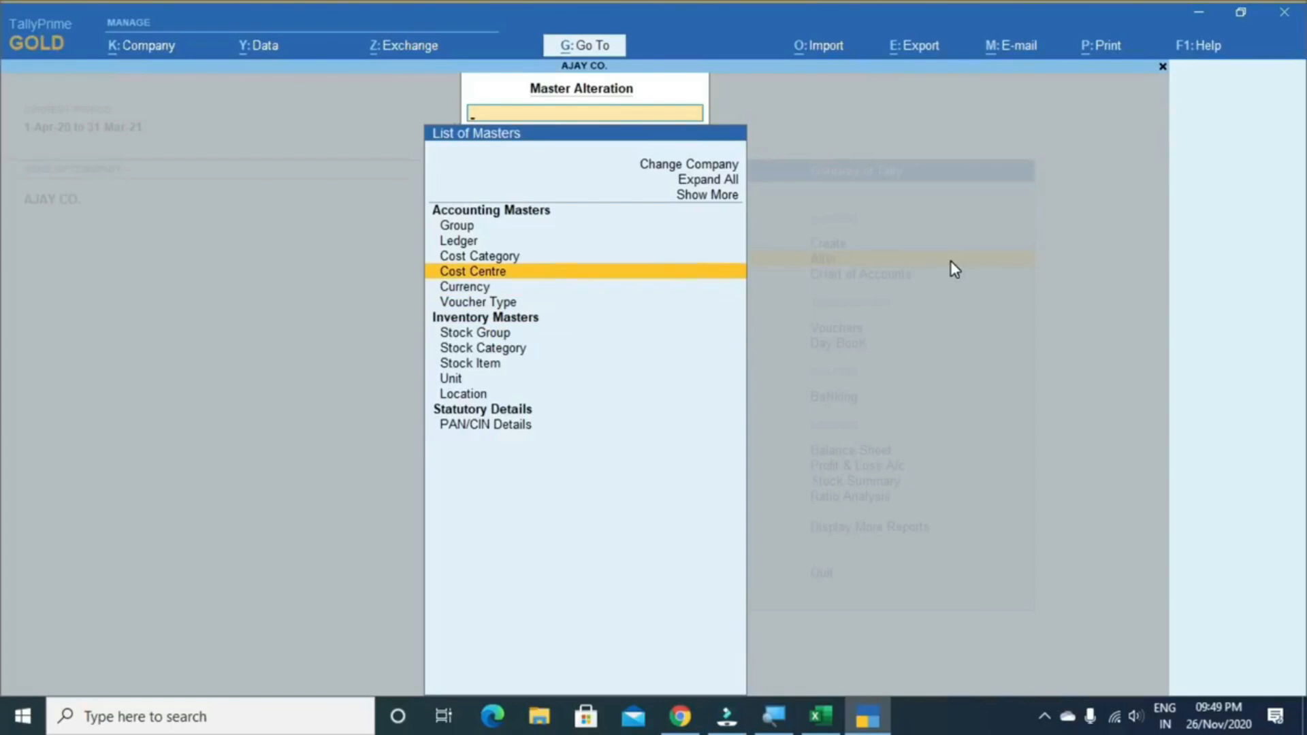
{"action": "key", "text": "Up"}
{"action": "key", "text": "Up"}
{"action": "key", "text": "Return"}
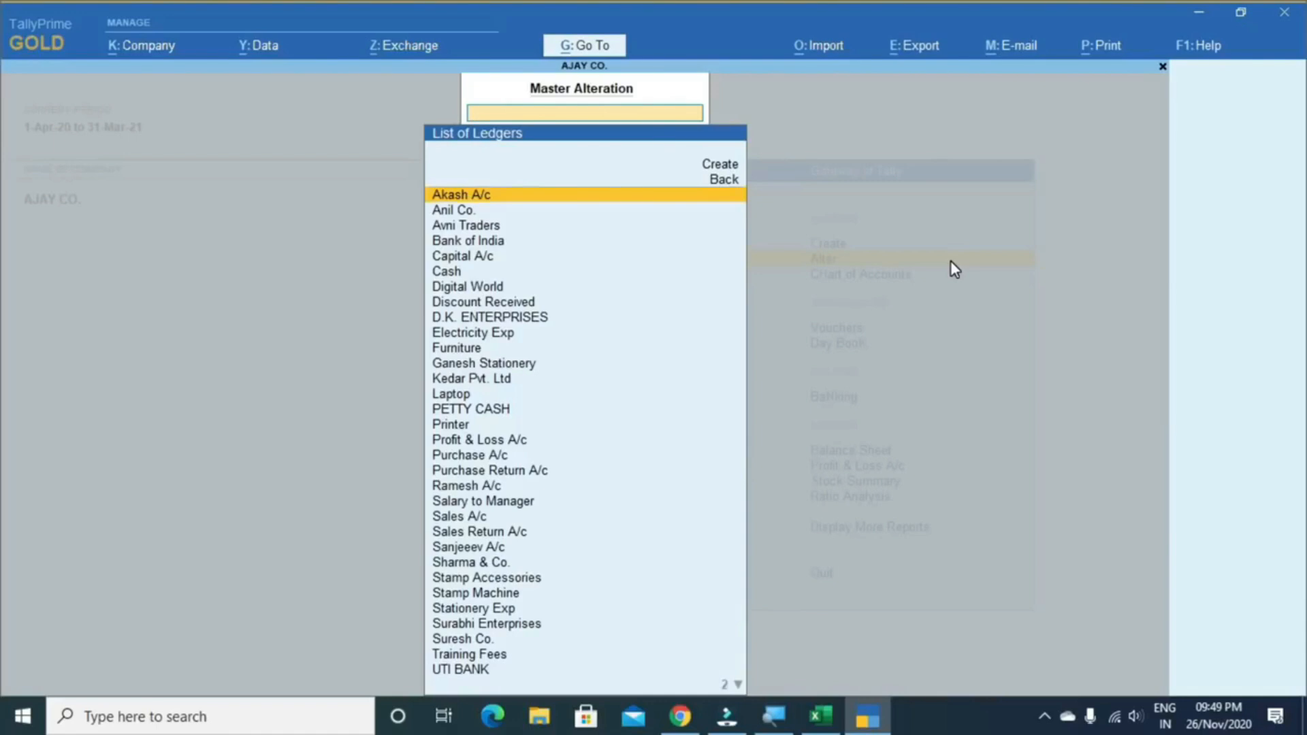
Open the Anil Co. ledger for alteration, then quit it without saving and return to the Gateway of Tally
{"action": "key", "text": "Down"}
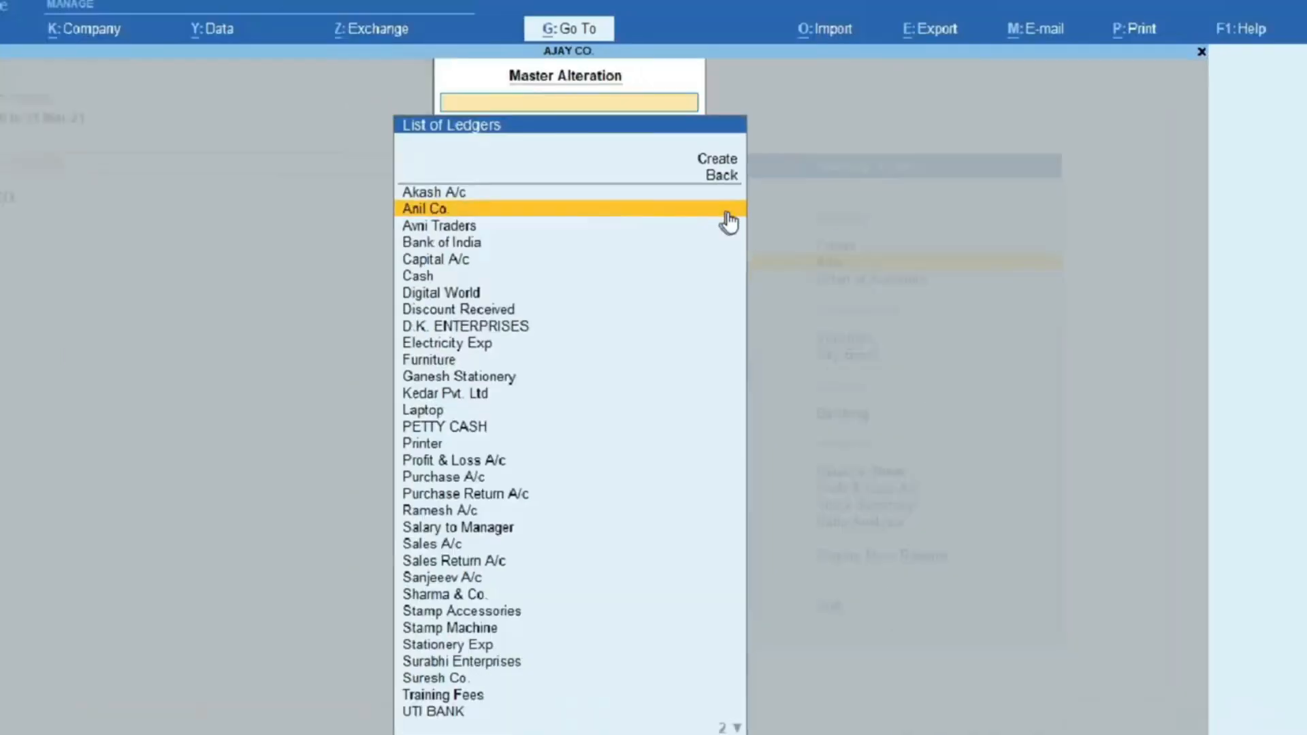
{"action": "left_click", "coordinate": [726, 212]}
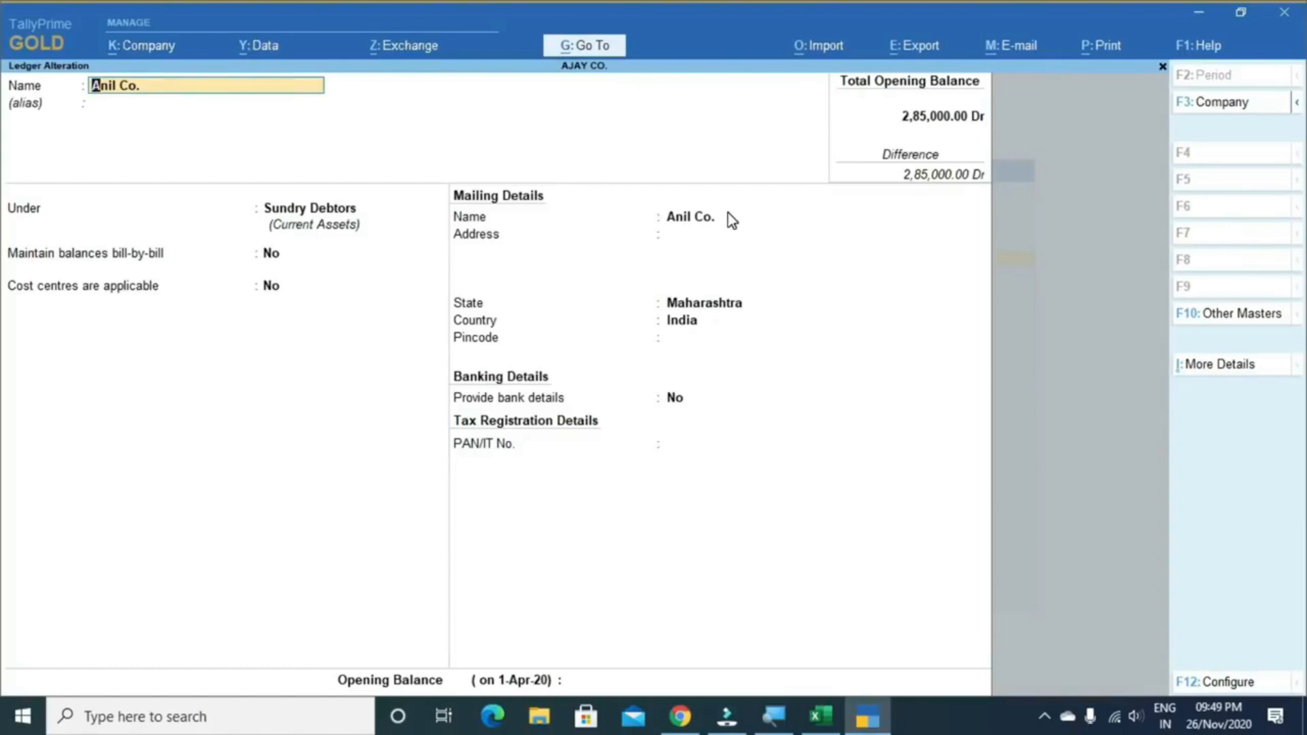
{"action": "key", "text": "alt"}
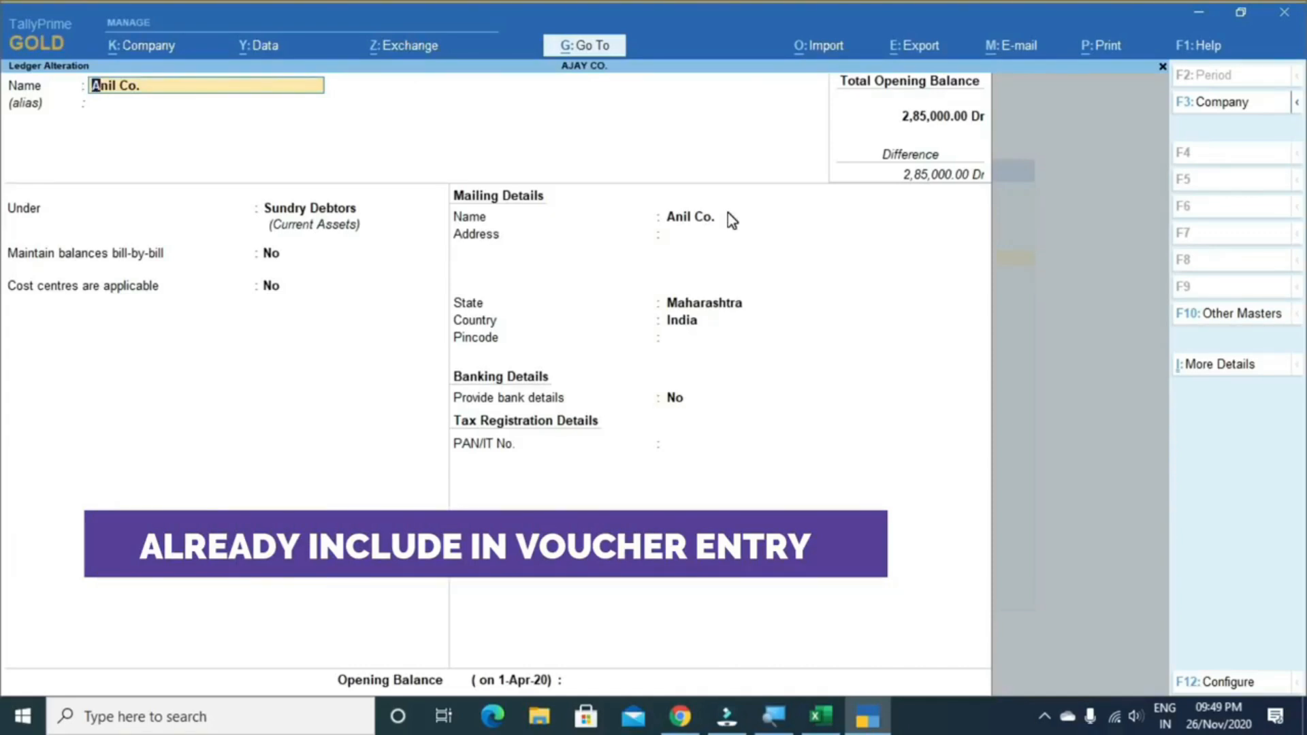
{"action": "key", "text": "BackSpace"}
{"action": "key", "text": "Escape"}
{"action": "key", "text": "y"}
{"action": "key", "text": "Escape"}
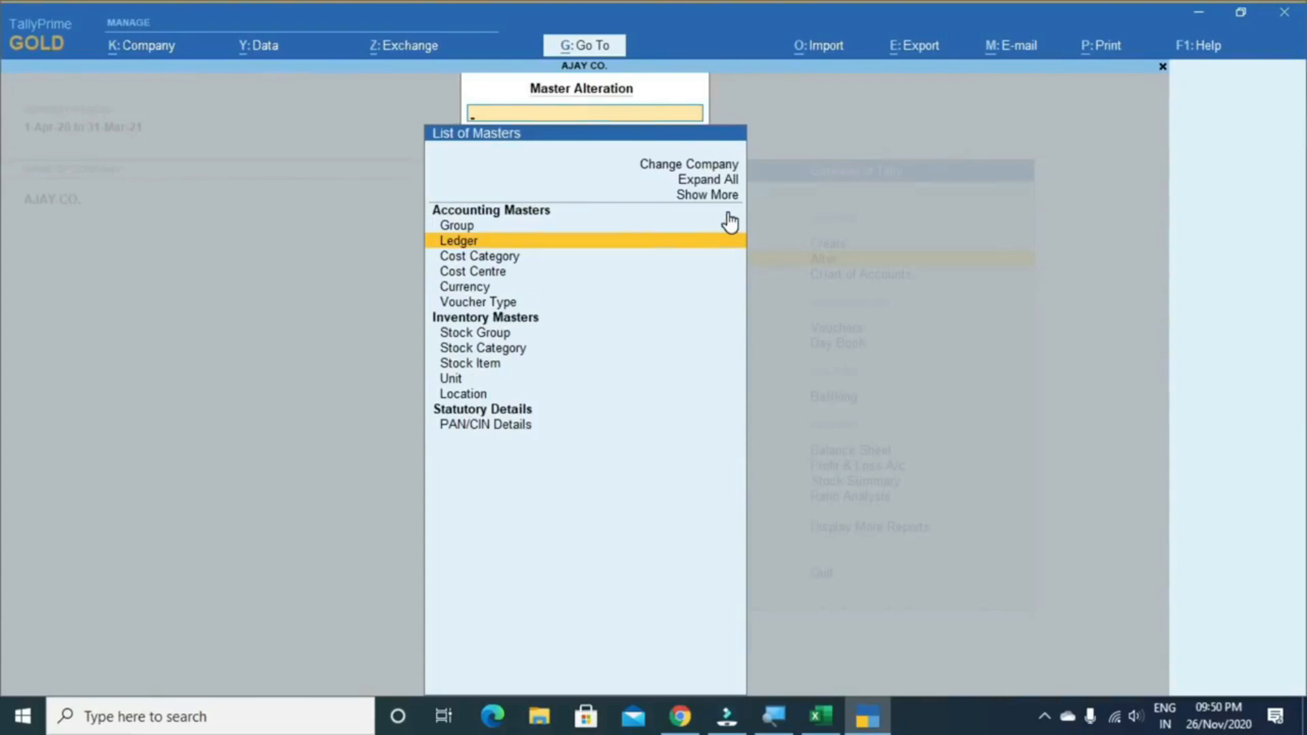
{"action": "key", "text": "Escape"}
{"action": "key", "text": "Up"}
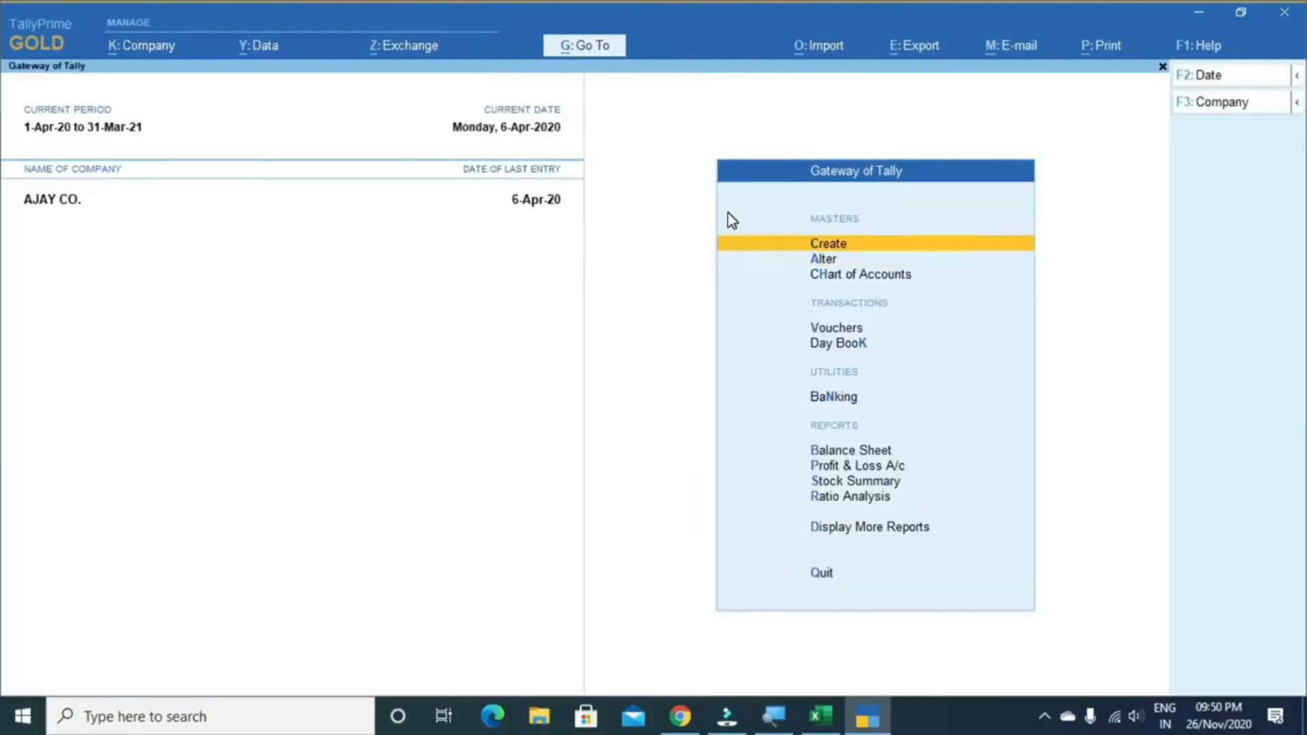
Create a ledger named Learn More Pro under the Sundry Debtors group and save it
{"action": "key", "text": "Return"}
{"action": "key", "text": "Down"}
{"action": "key", "text": "Return"}
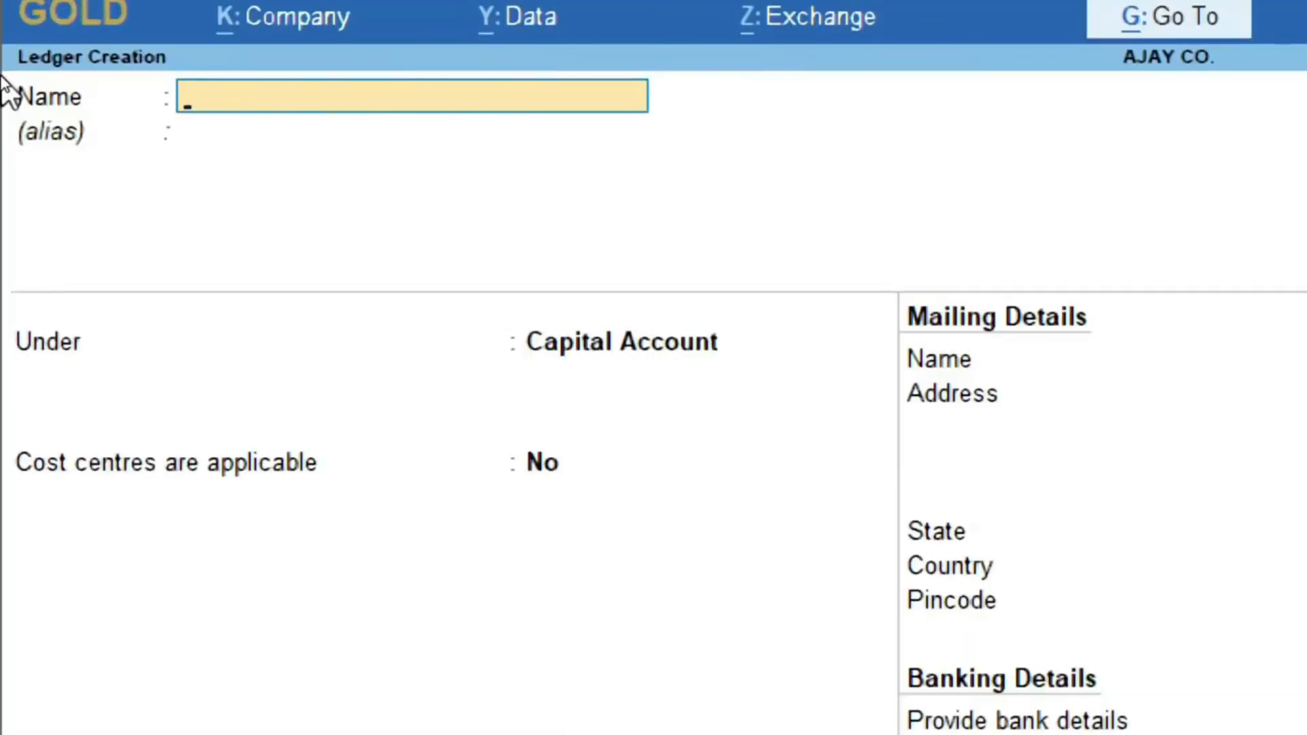
{"action": "type", "text": "Learn More Pro"}
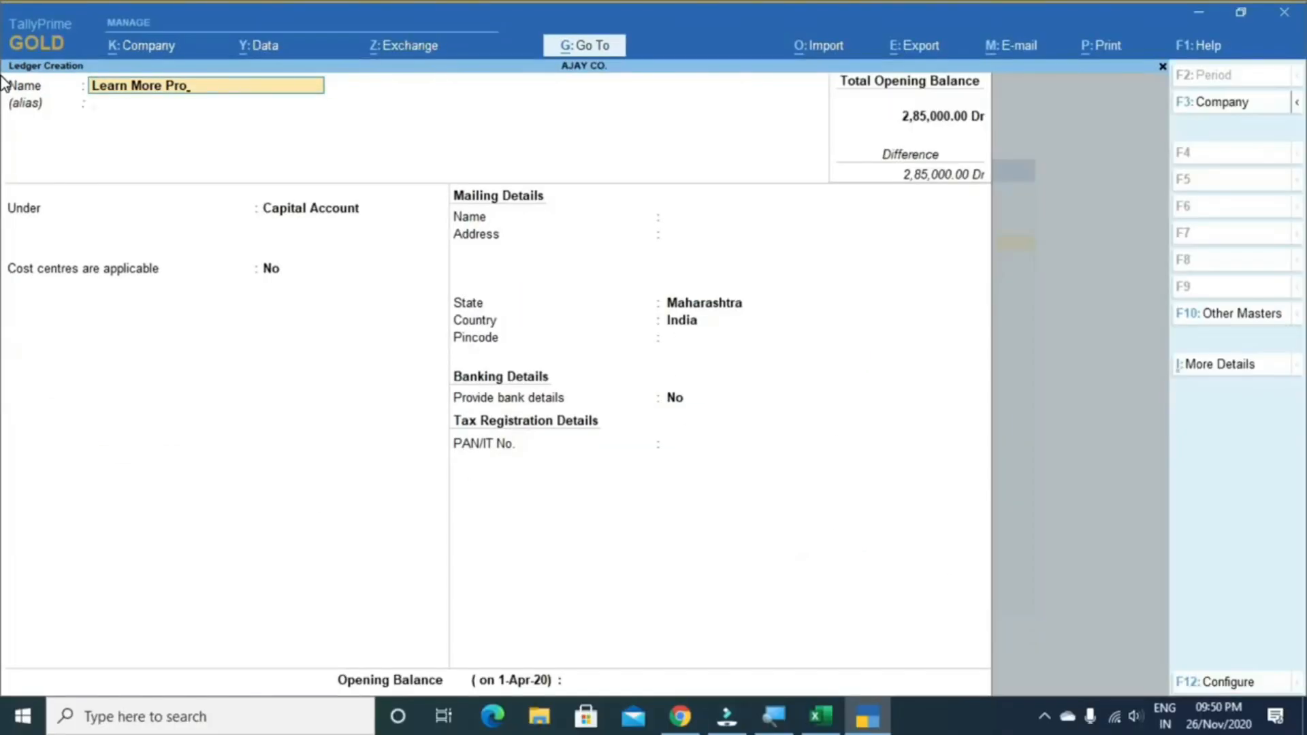
{"action": "key", "text": "Return"}
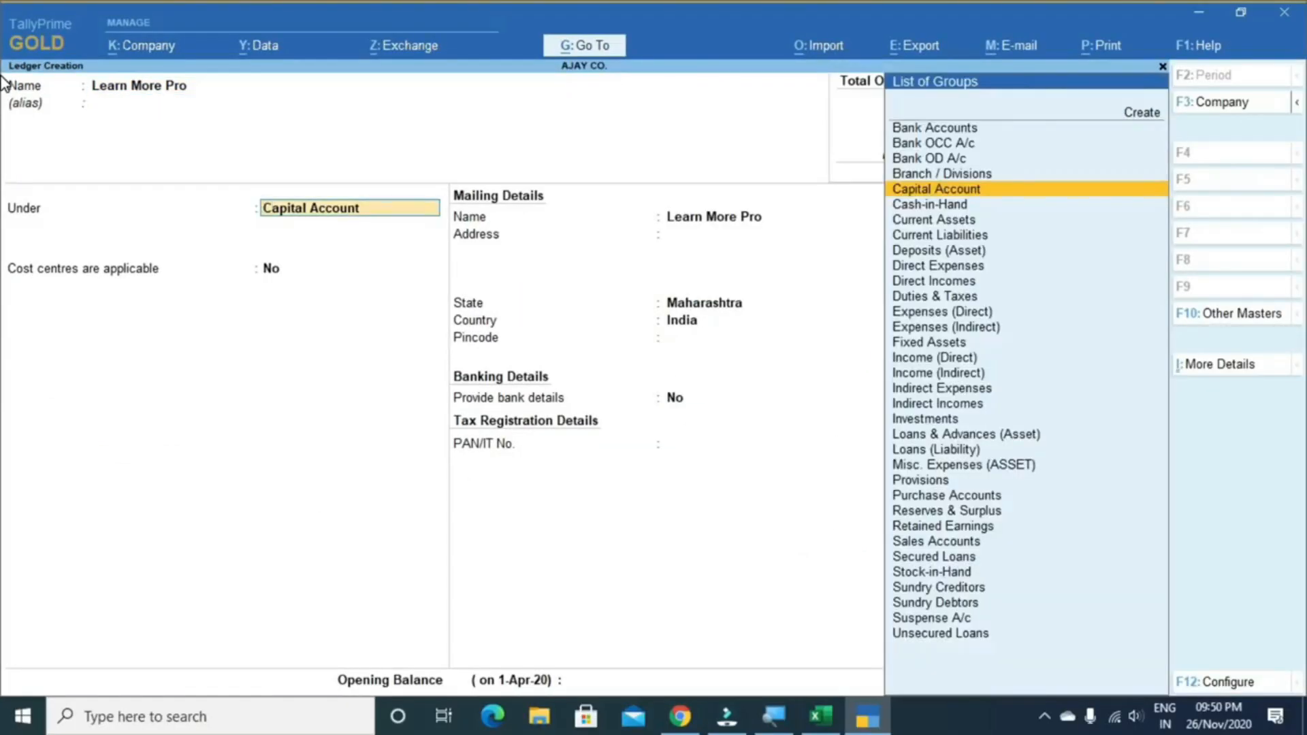
{"action": "type", "text": "Sund"}
{"action": "key", "text": "Down"}
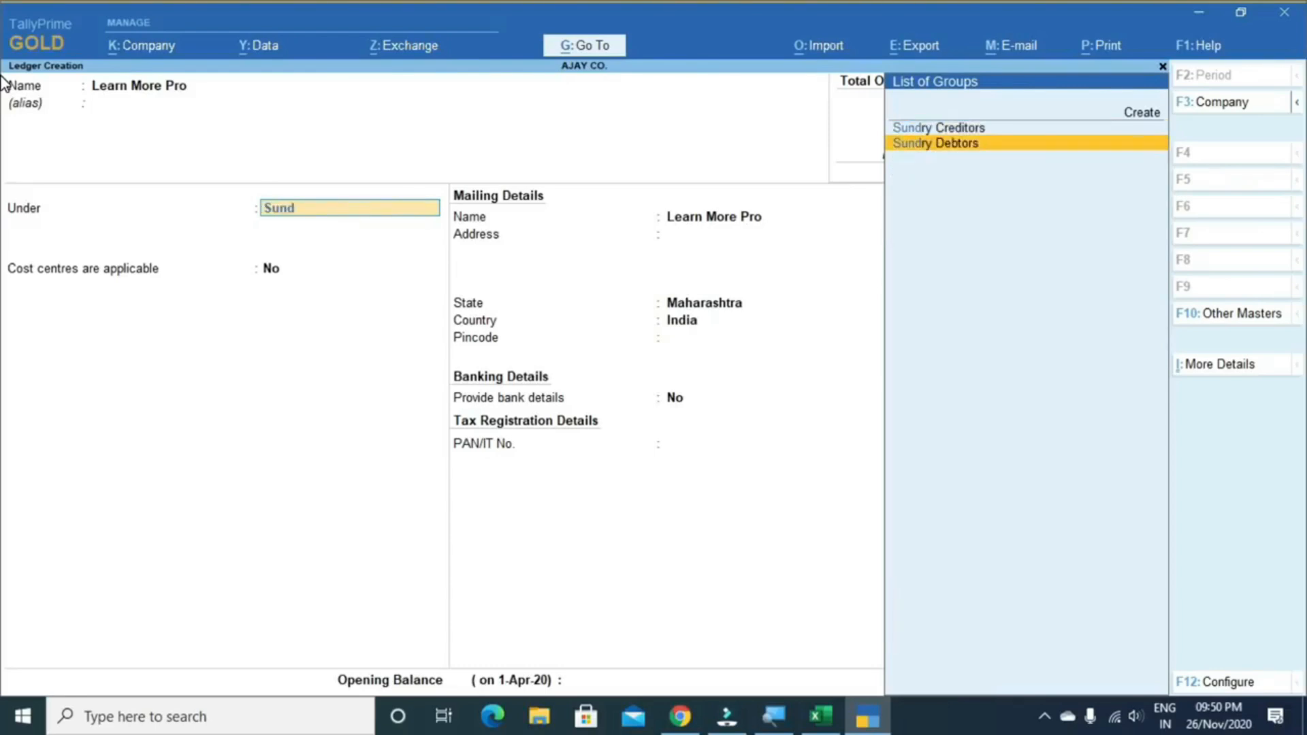
{"action": "key", "text": "Return"}
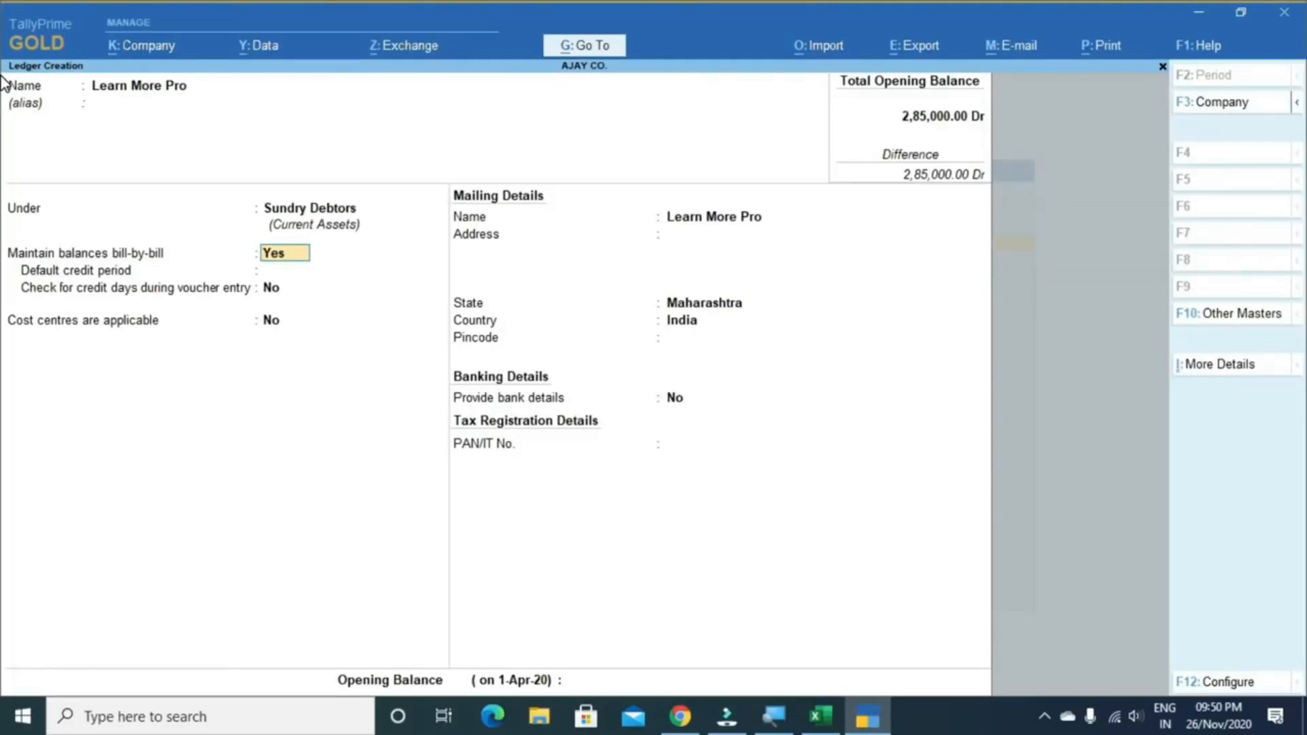
{"action": "key", "text": "ctrl"}
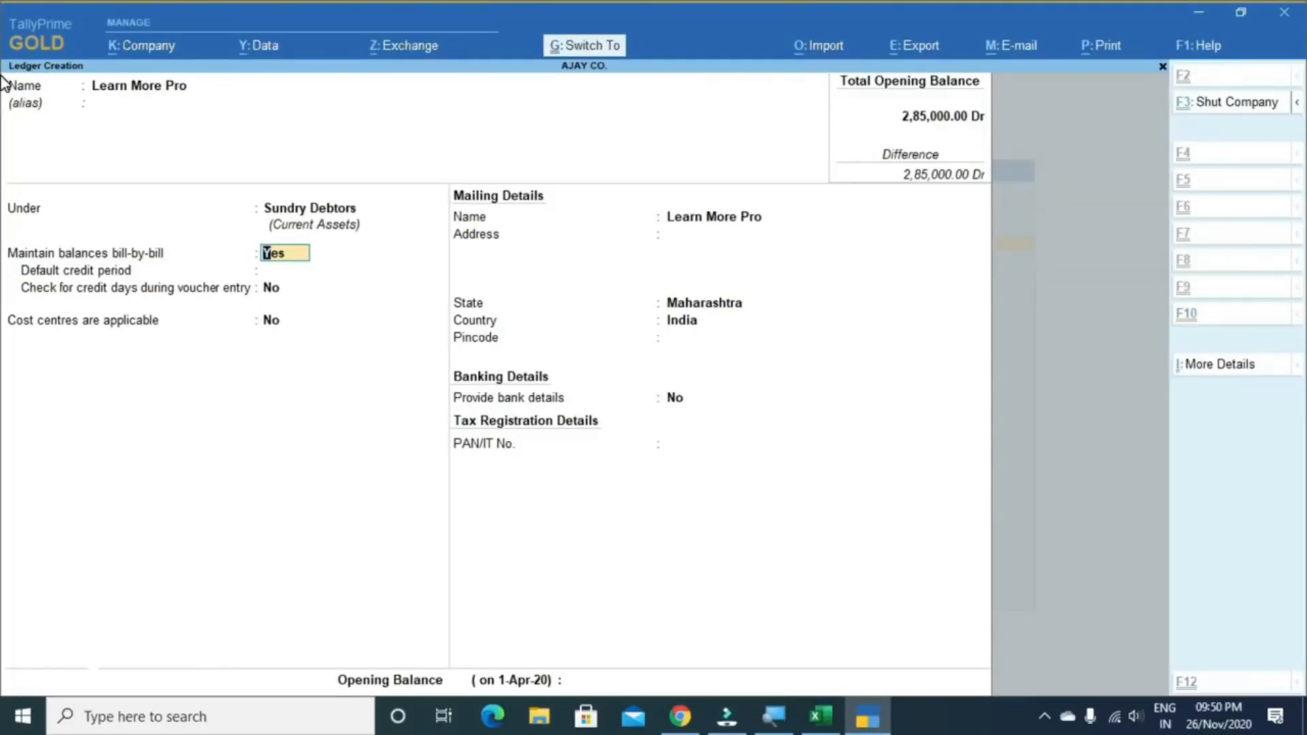
{"action": "key", "text": "ctrl+a"}
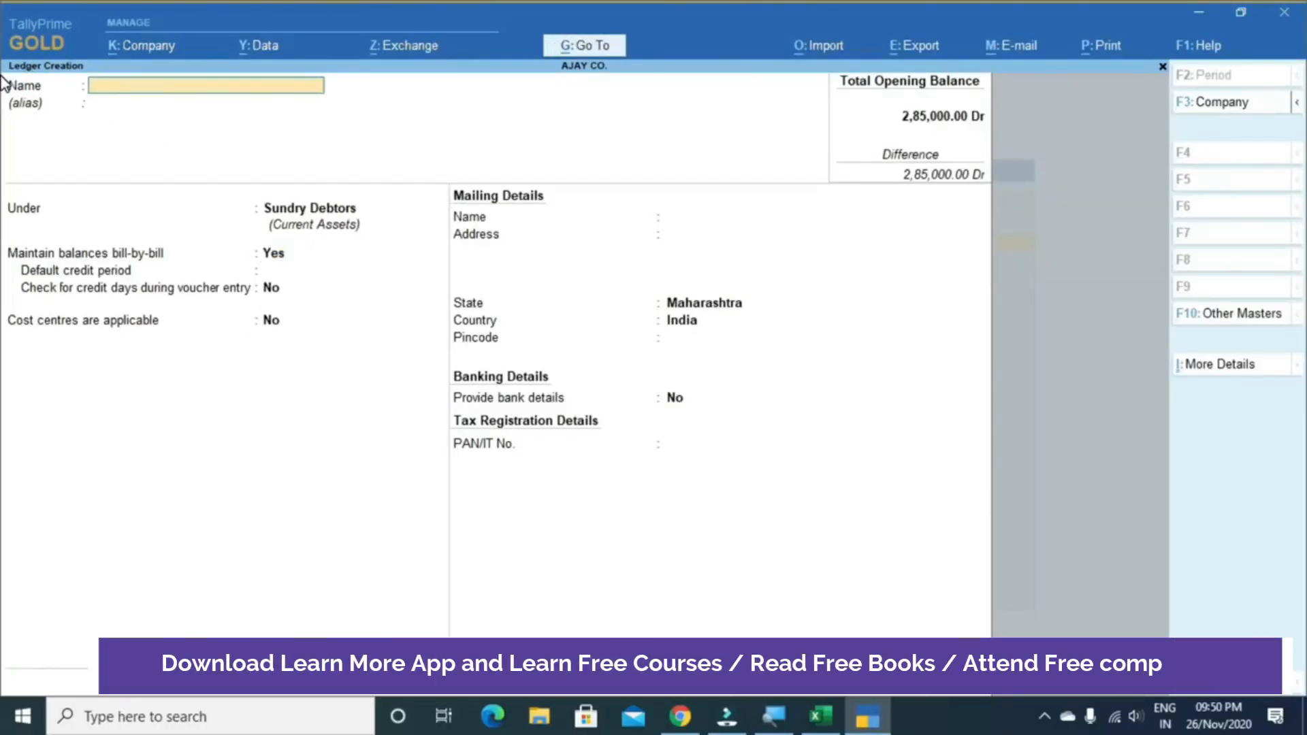
Leave ledger creation for the Gateway of Tally and open the list of ledgers for alteration
{"action": "key", "text": "Escape"}
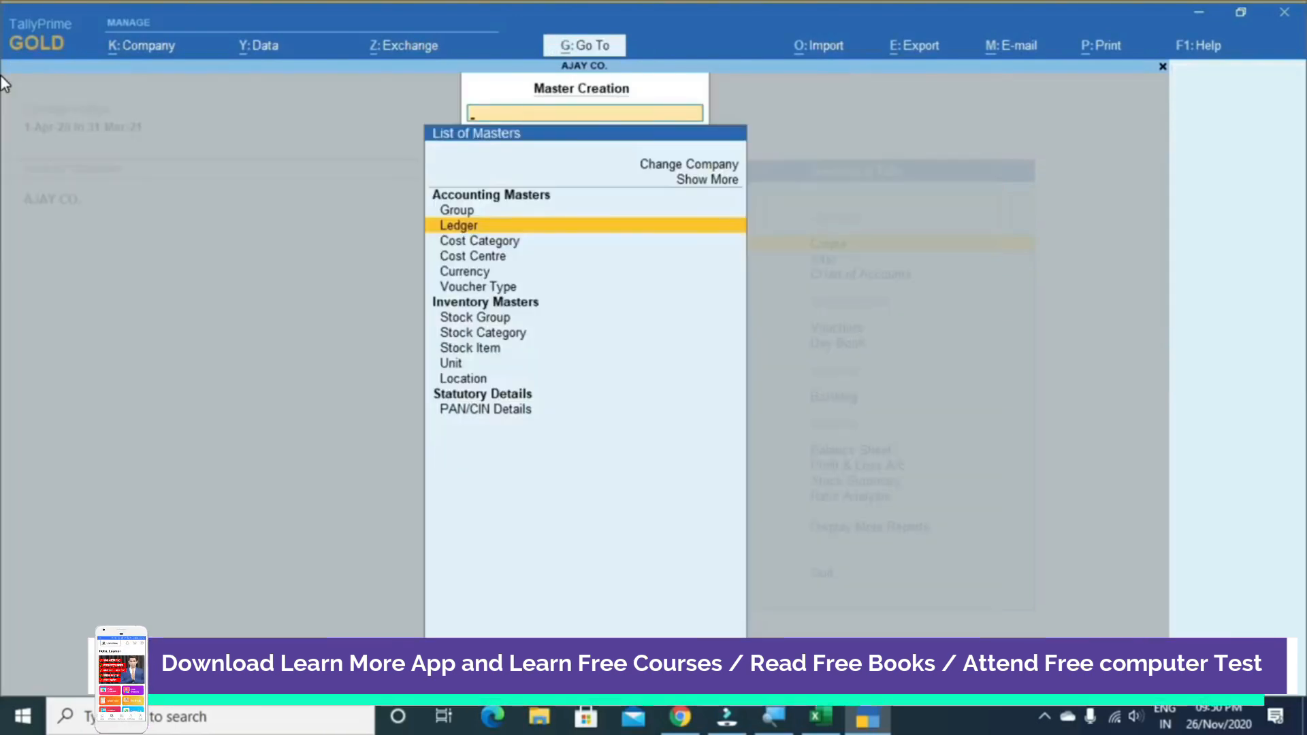
{"action": "key", "text": "Escape"}
{"action": "key", "text": "Down"}
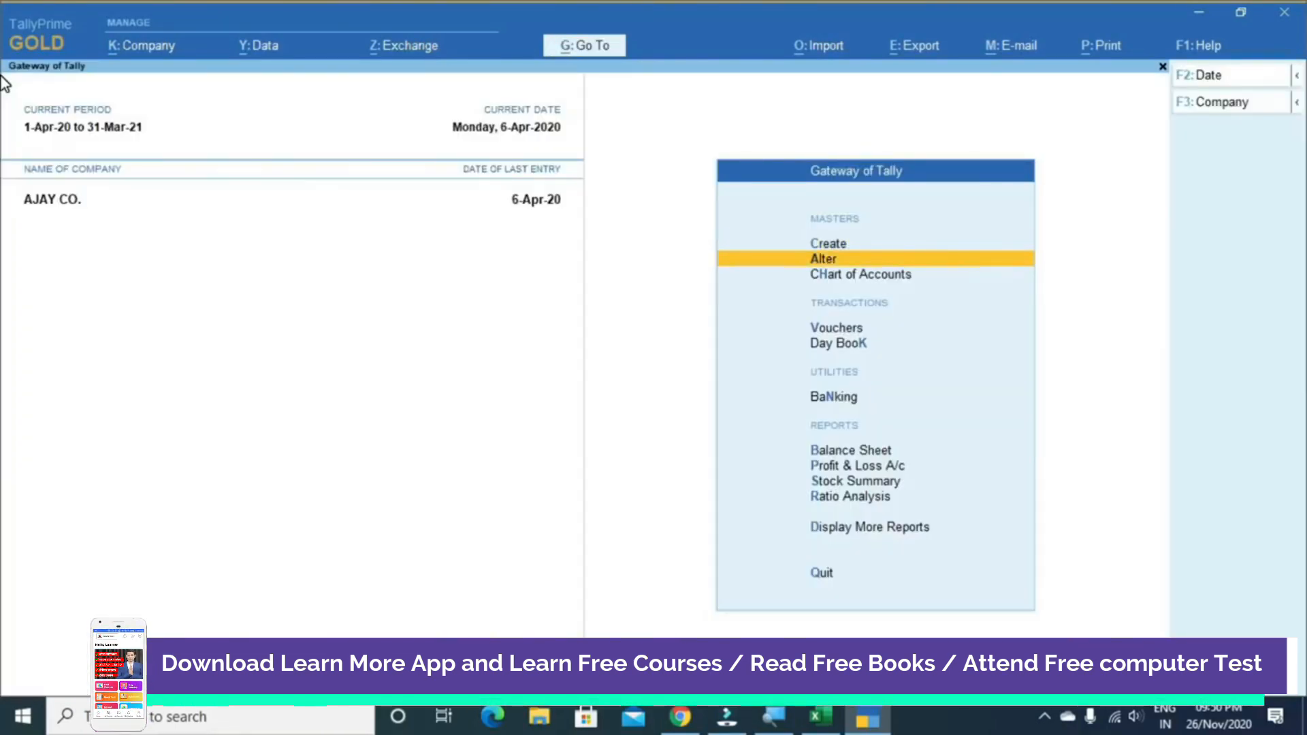
{"action": "key", "text": "Return"}
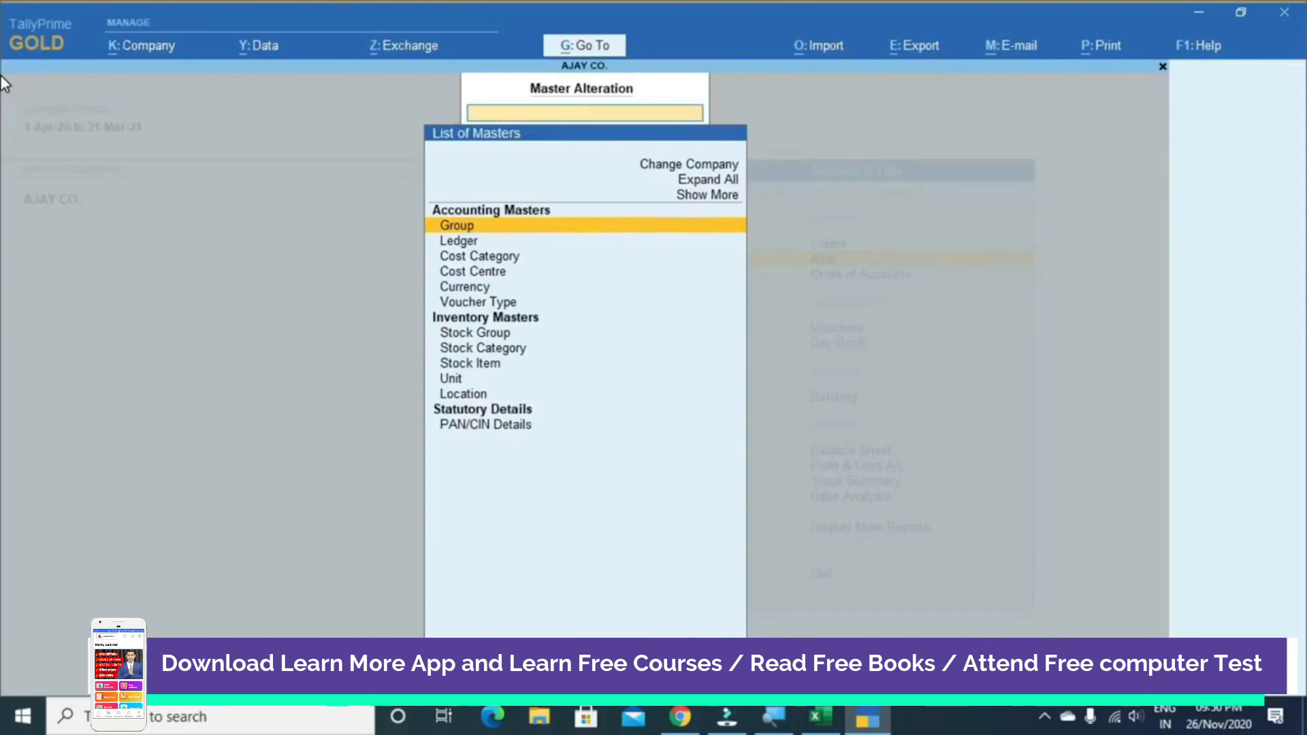
{"action": "key", "text": "Down"}
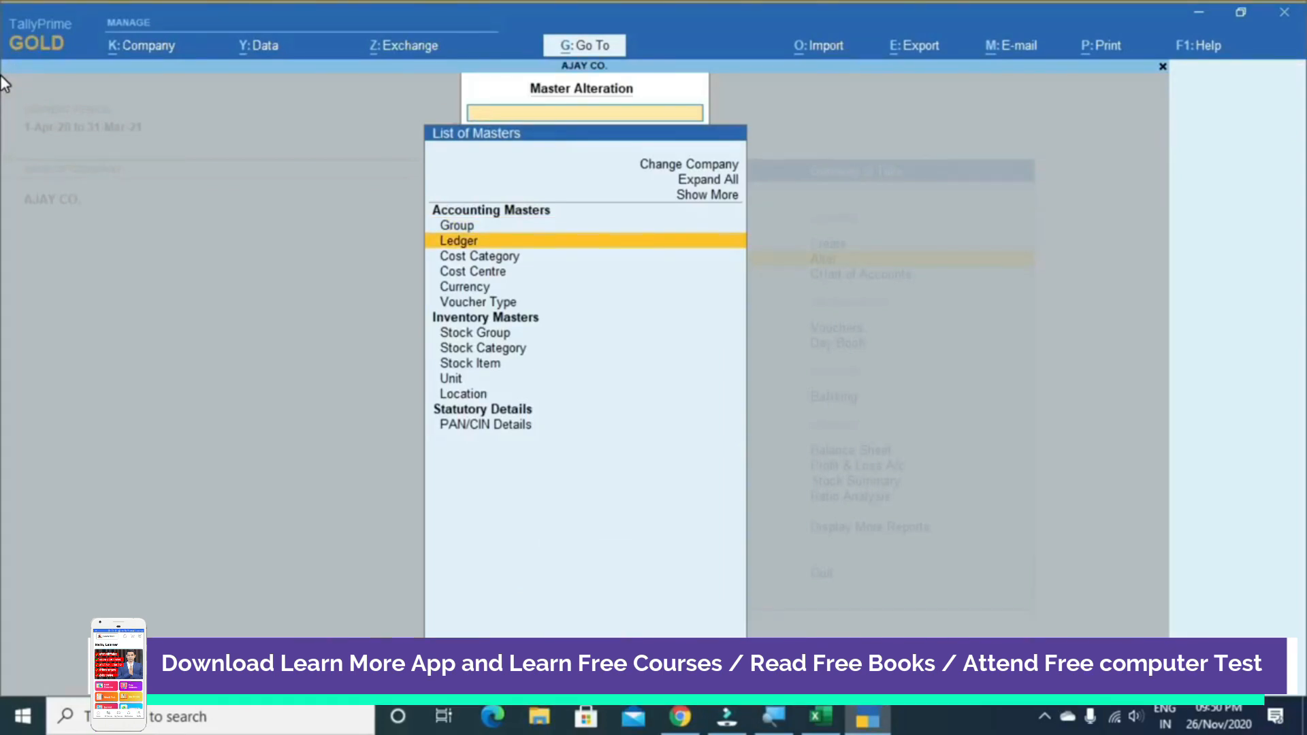
{"action": "key", "text": "Return"}
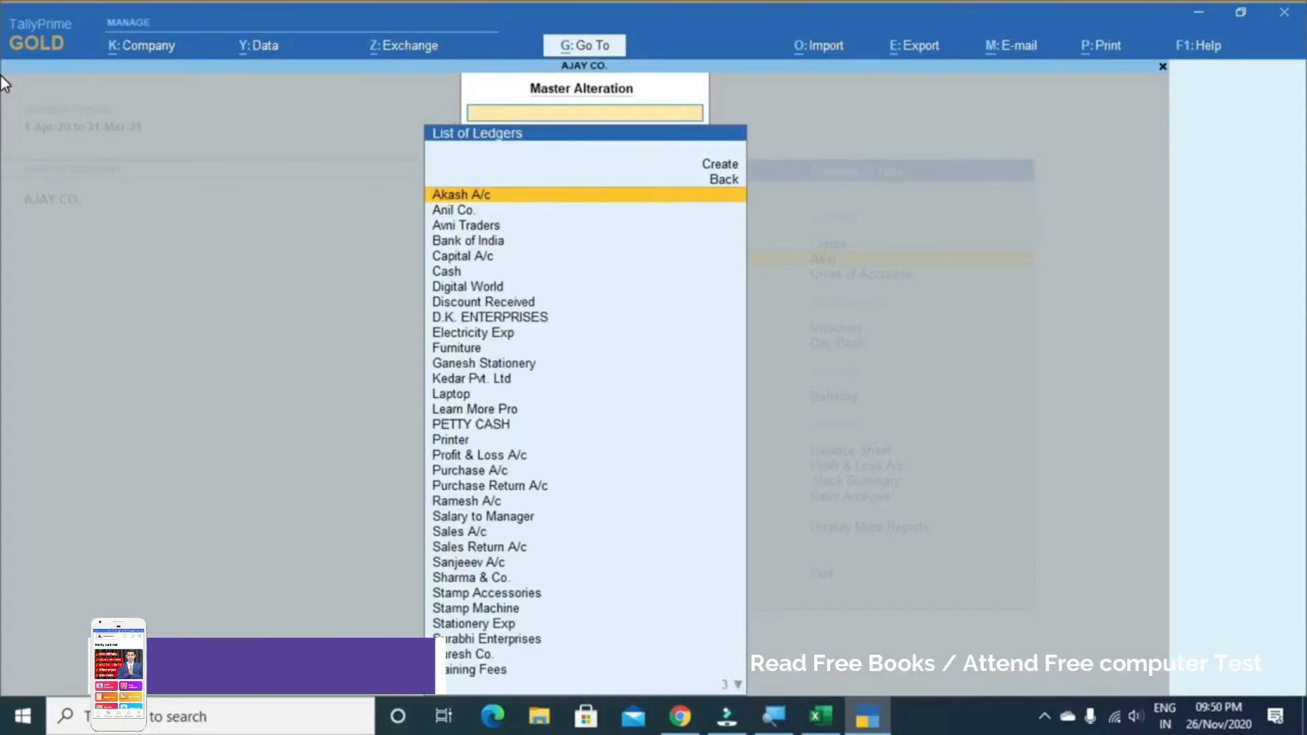
Open the Learn More Pro ledger for alteration and delete it
{"action": "type", "text": "Le"}
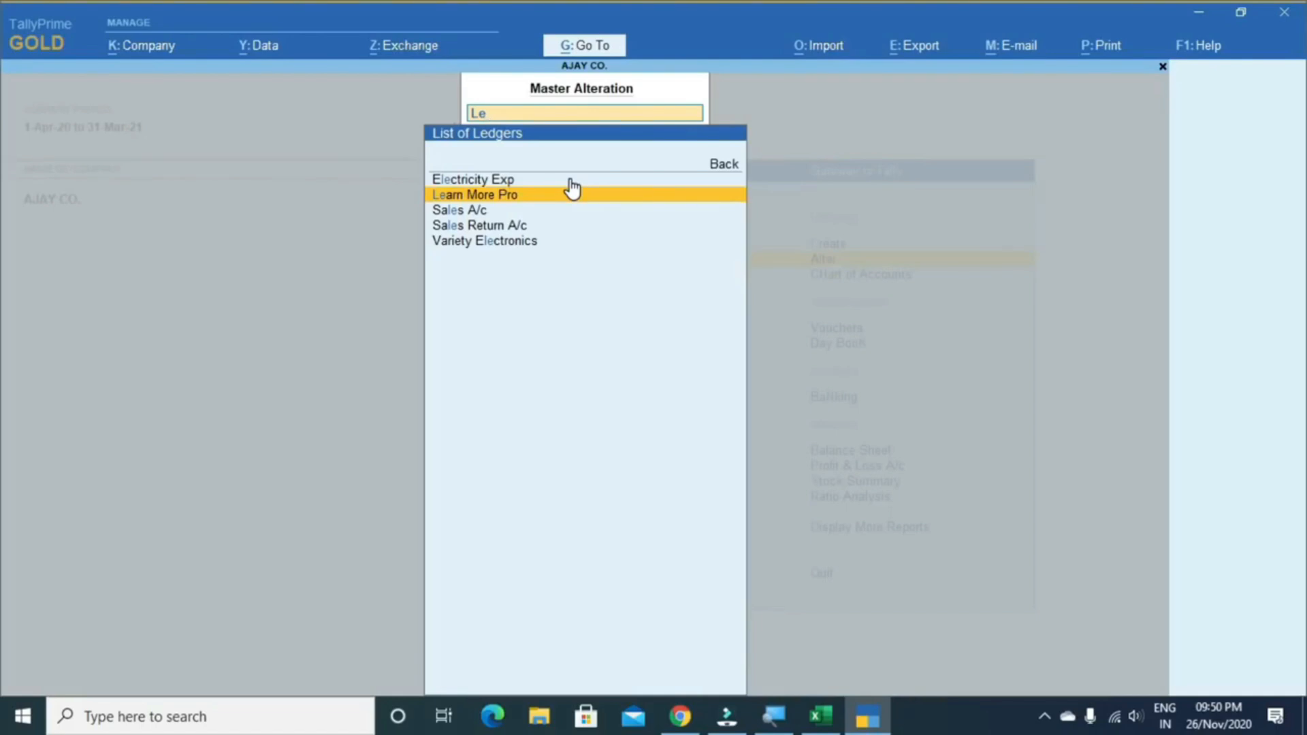
{"action": "key", "text": "Return"}
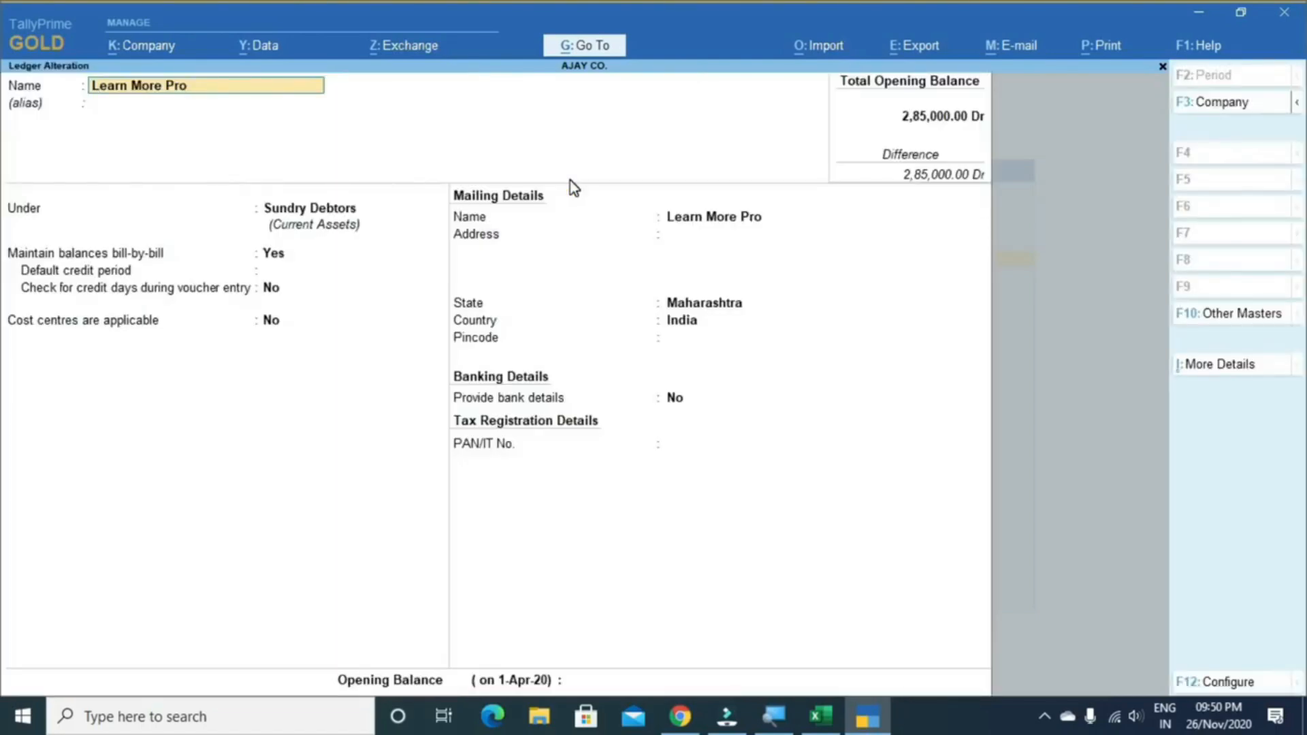
{"action": "key", "text": "alt+d"}
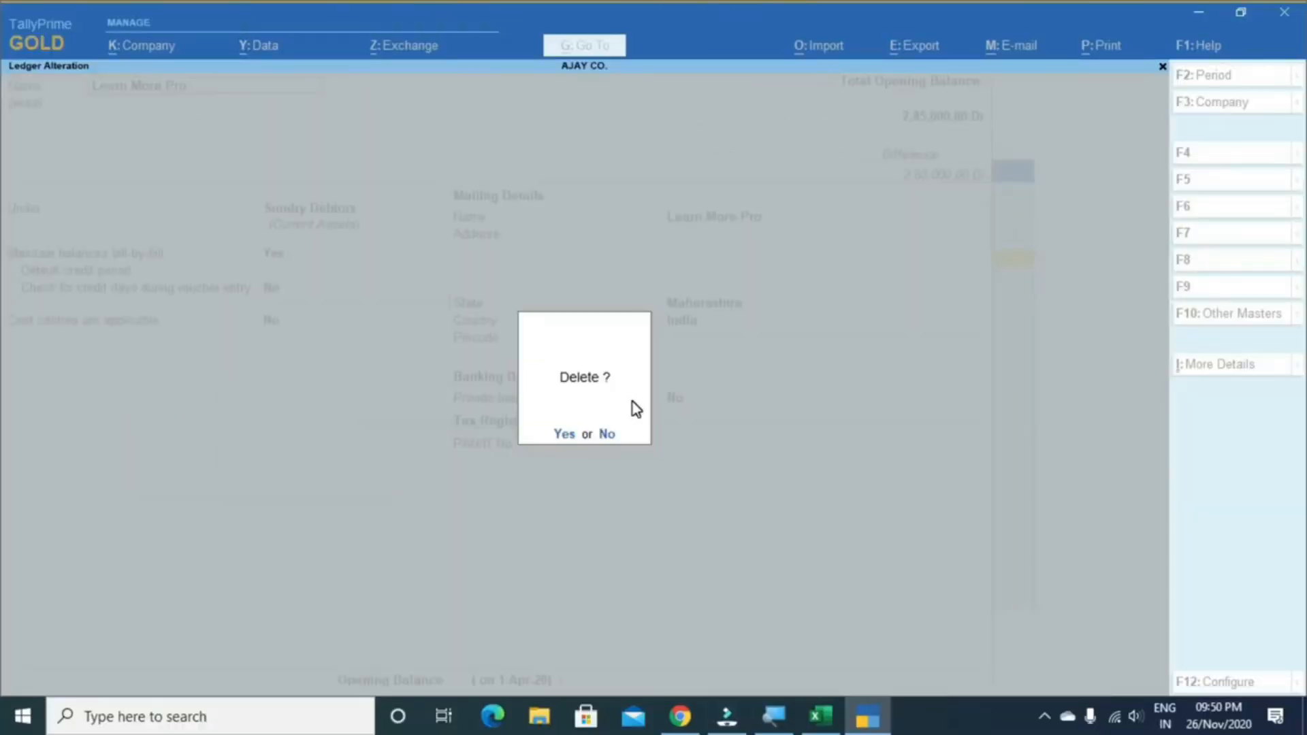
{"action": "key", "text": "y"}
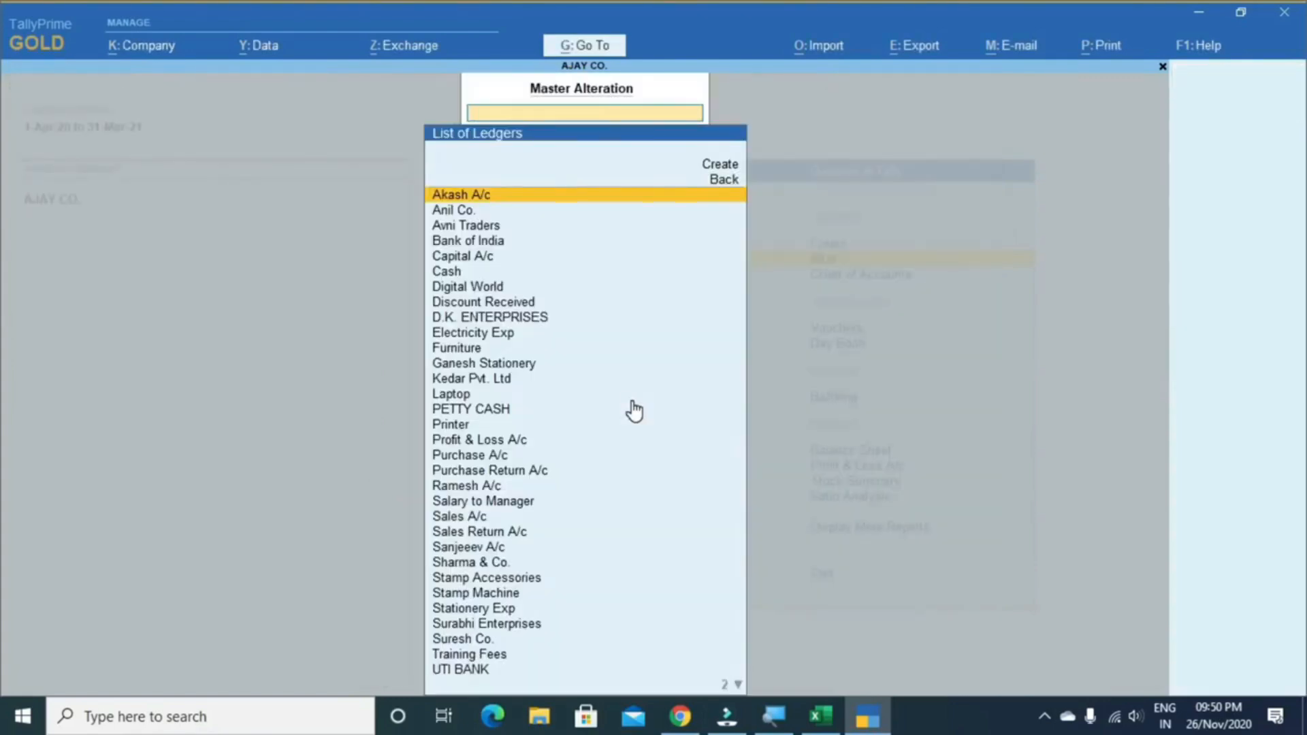
Search the alteration list for "Le" to check for the deleted ledger, then return to the Gateway of Tally
{"action": "type", "text": "Le"}
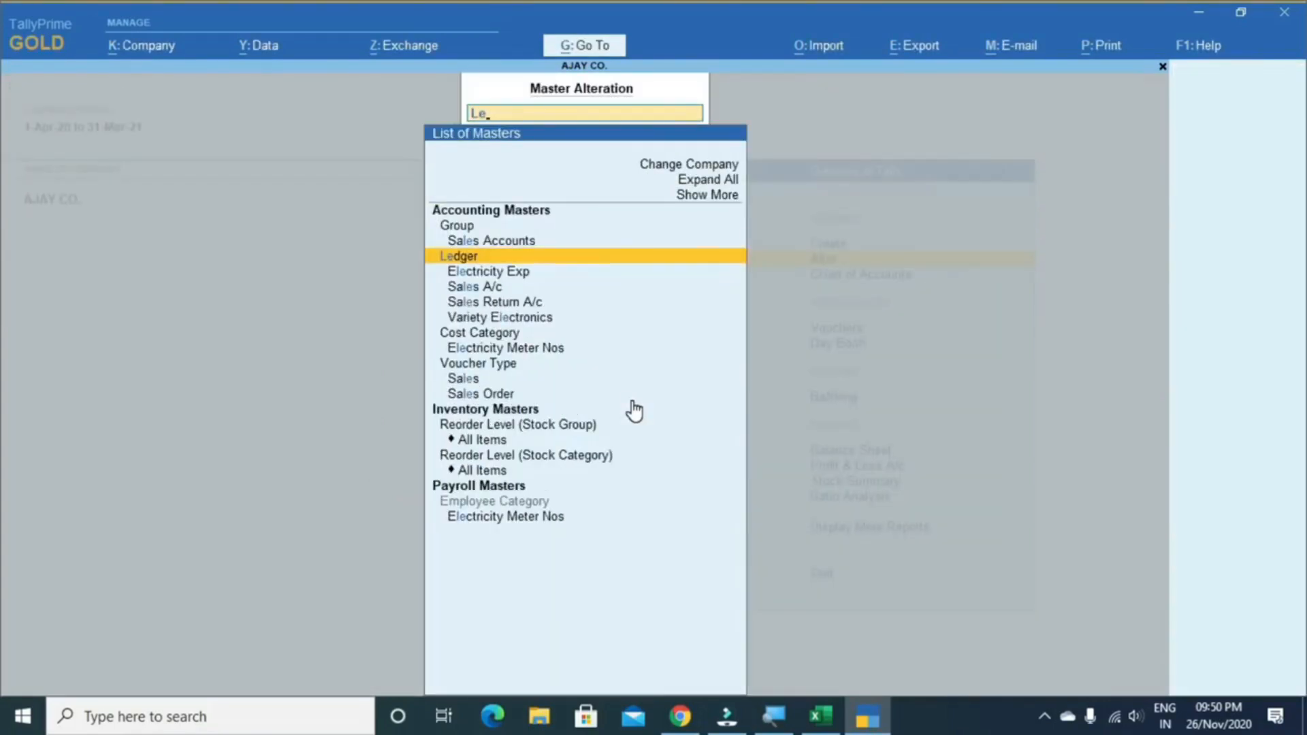
{"action": "key", "text": "BackSpace"}
{"action": "key", "text": "BackSpace"}
{"action": "key", "text": "Escape"}
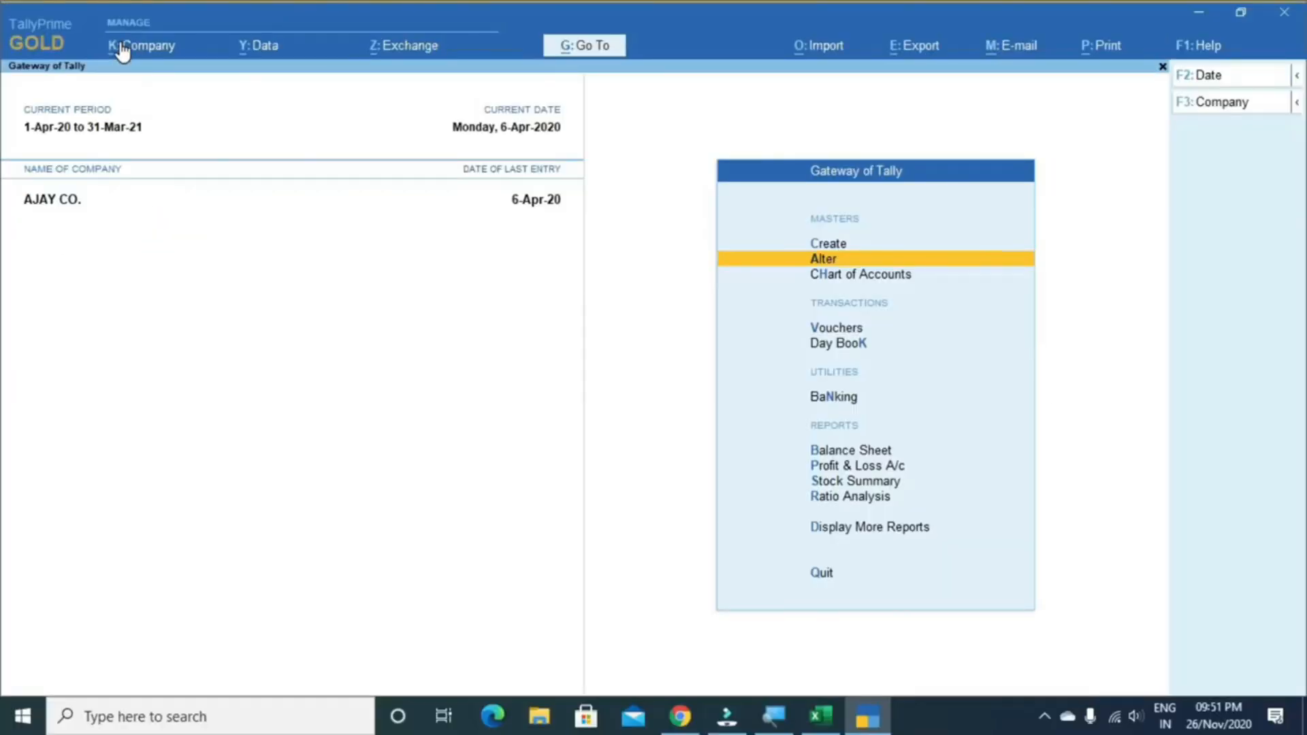
Open company AJAY CO. for alteration, request its deletion but decline the confirmation, and quit without saving
{"action": "left_click", "coordinate": [123, 51]}
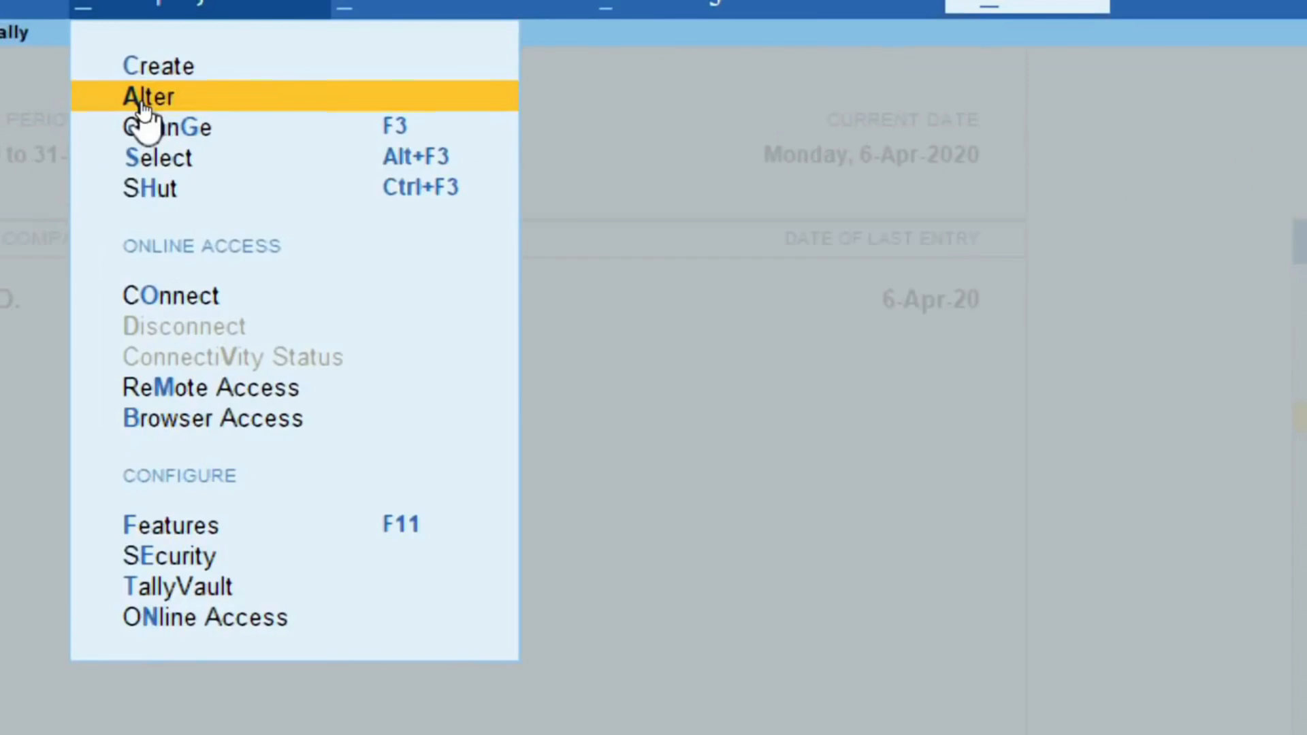
{"action": "left_click", "coordinate": [144, 101]}
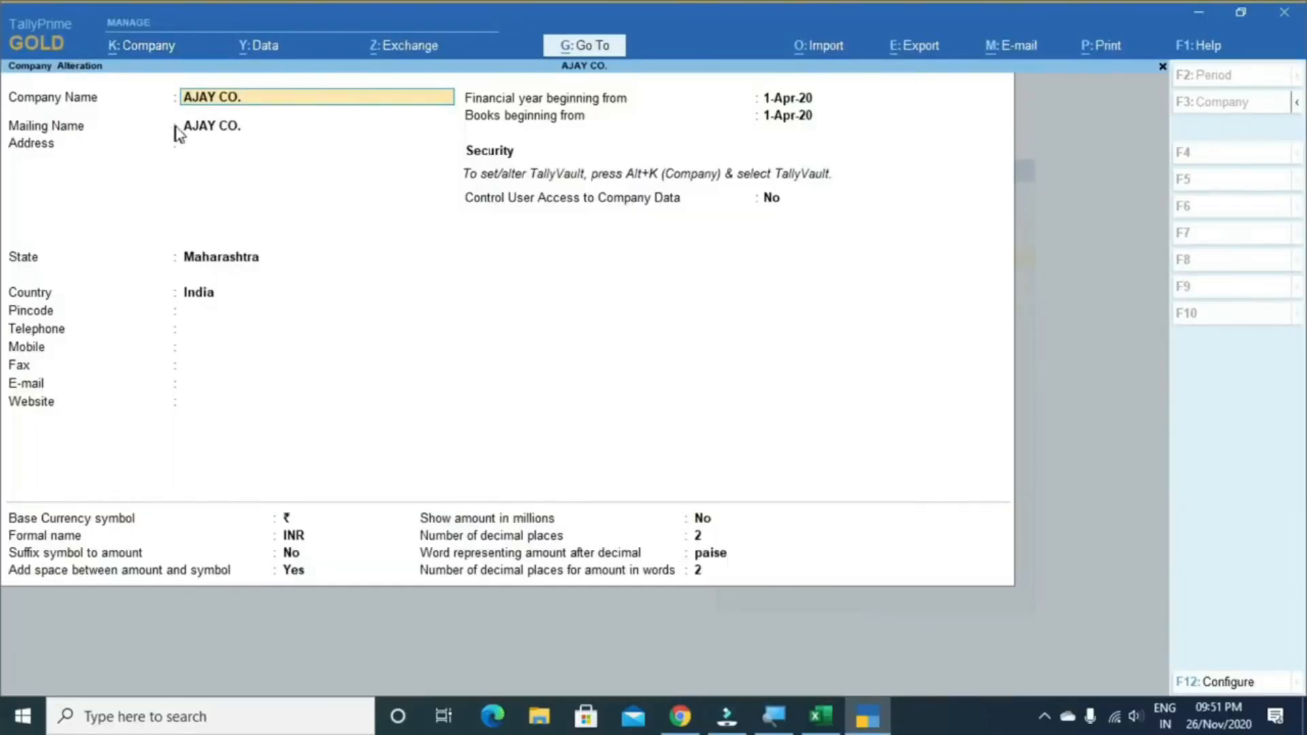
{"action": "key", "text": "alt+d"}
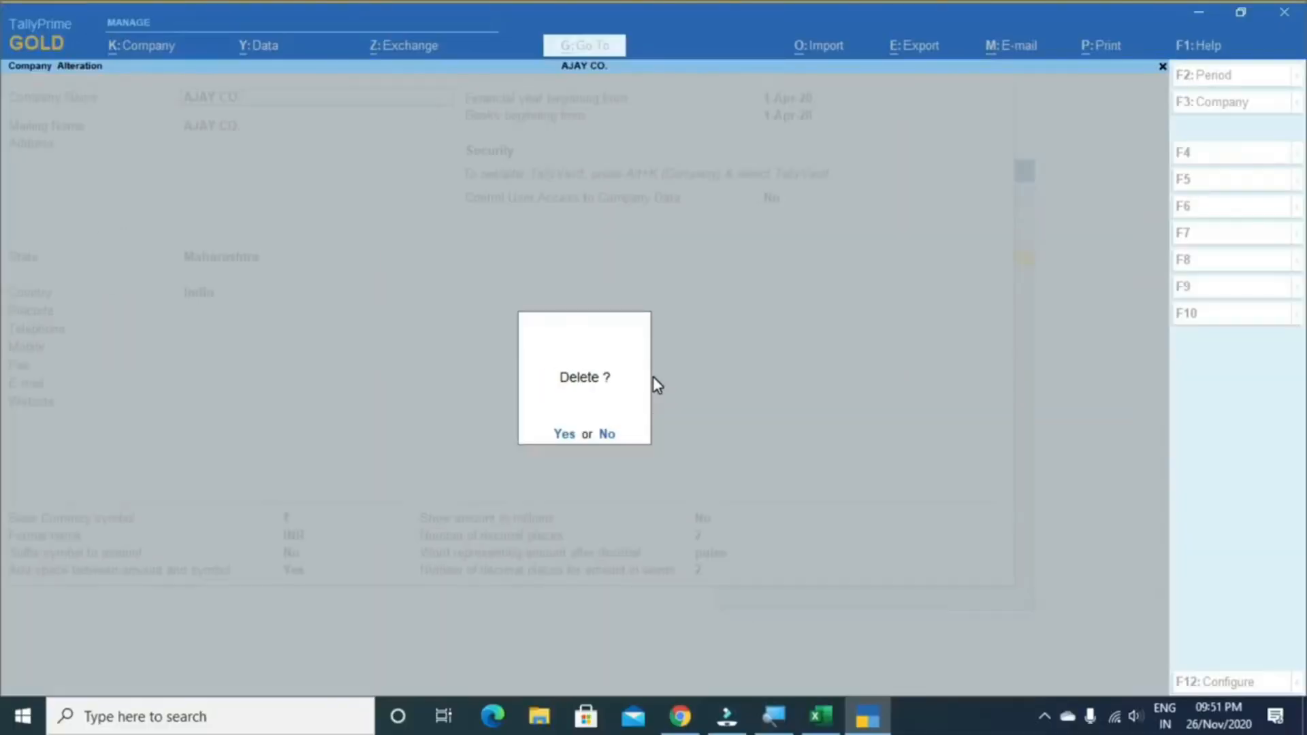
{"action": "key", "text": "y"}
{"action": "key", "text": "n"}
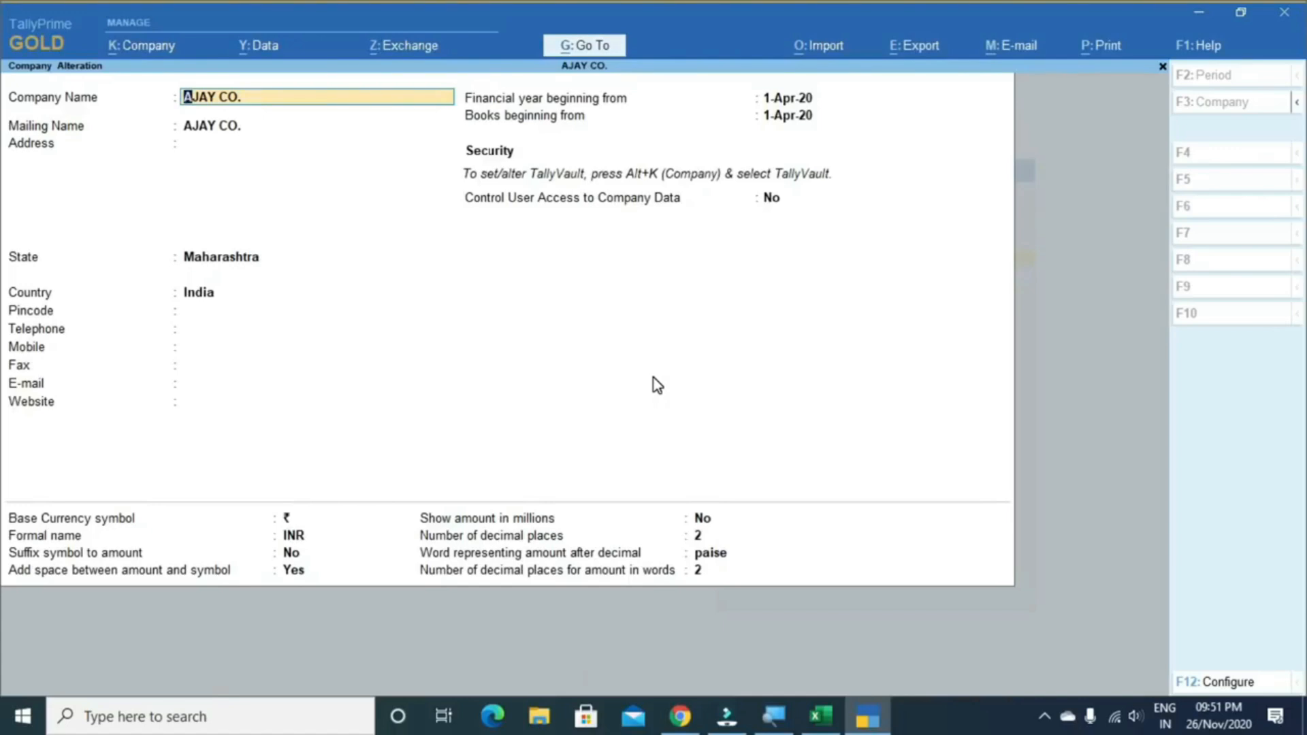
{"action": "key", "text": "Escape"}
{"action": "key", "text": "Escape"}
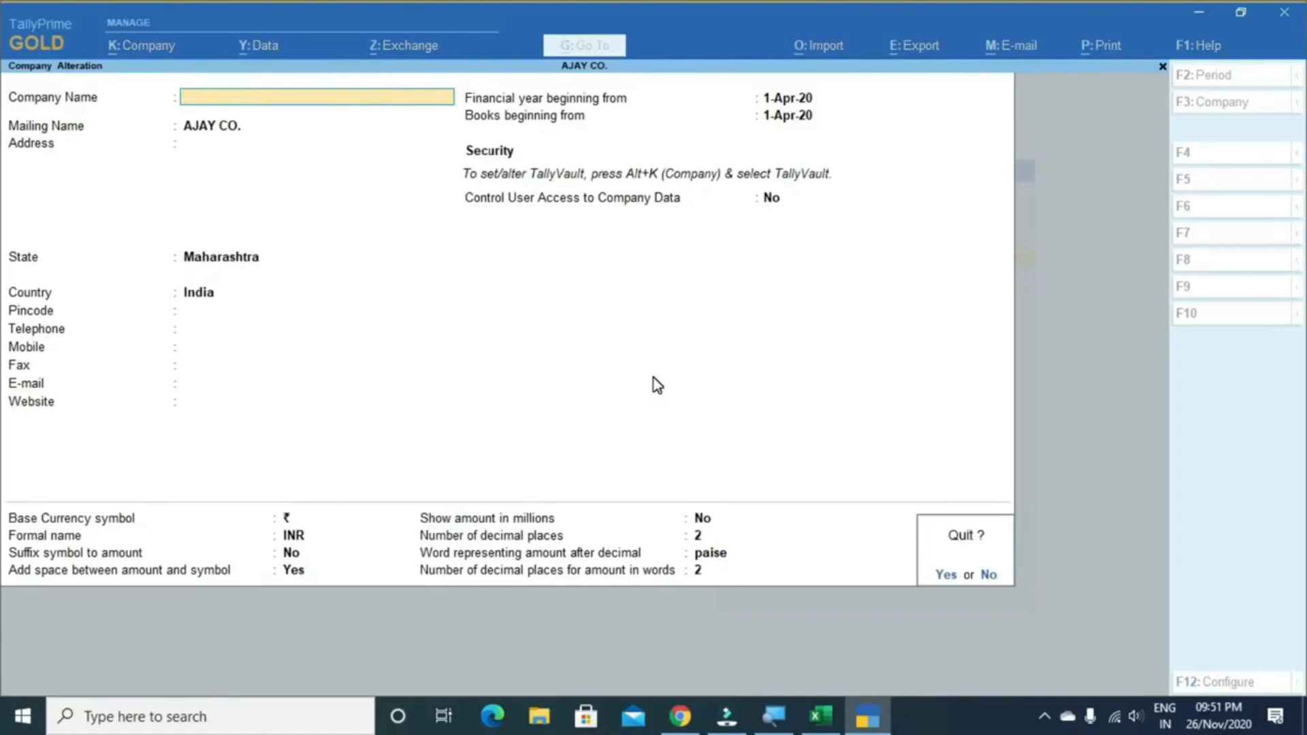
{"action": "key", "text": "y"}
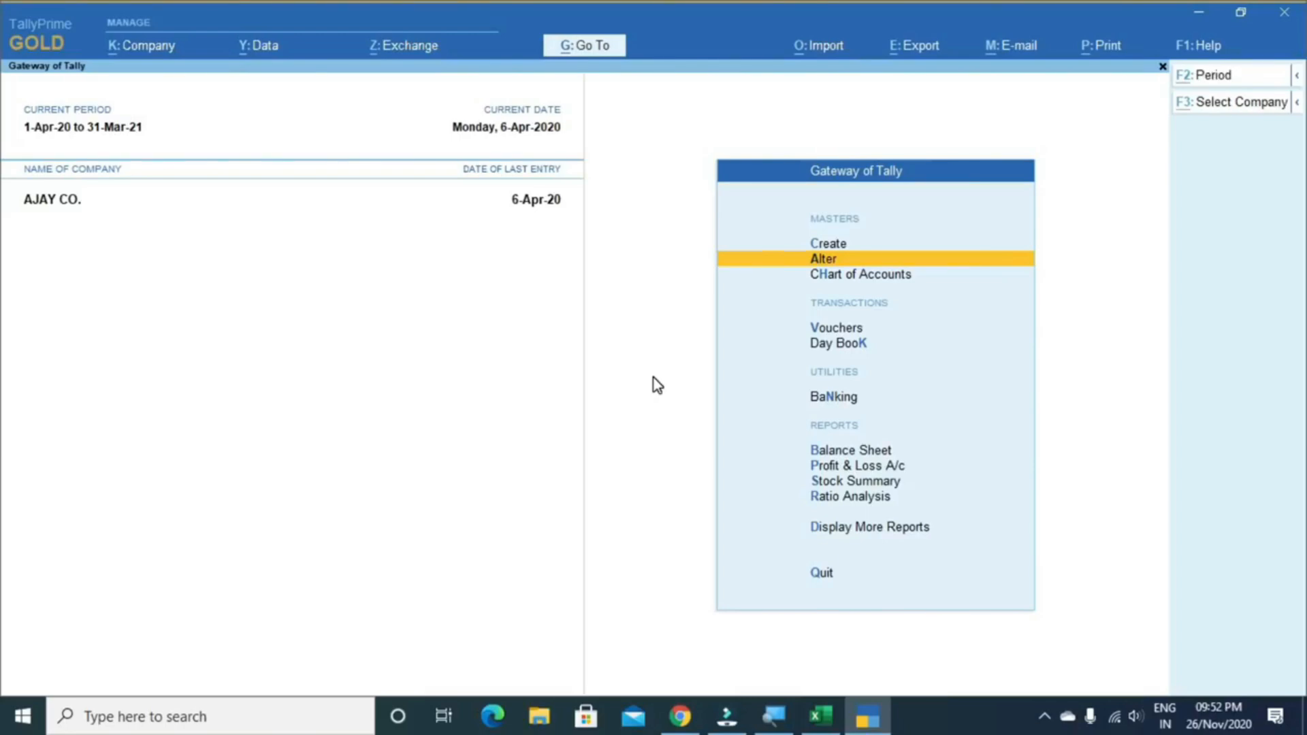
Select the ALT + F1 row about shutting a company in the Excel shortcut sheet and return to TallyPrime
{"action": "key", "text": "alt+Tab"}
{"action": "key", "text": "Down"}
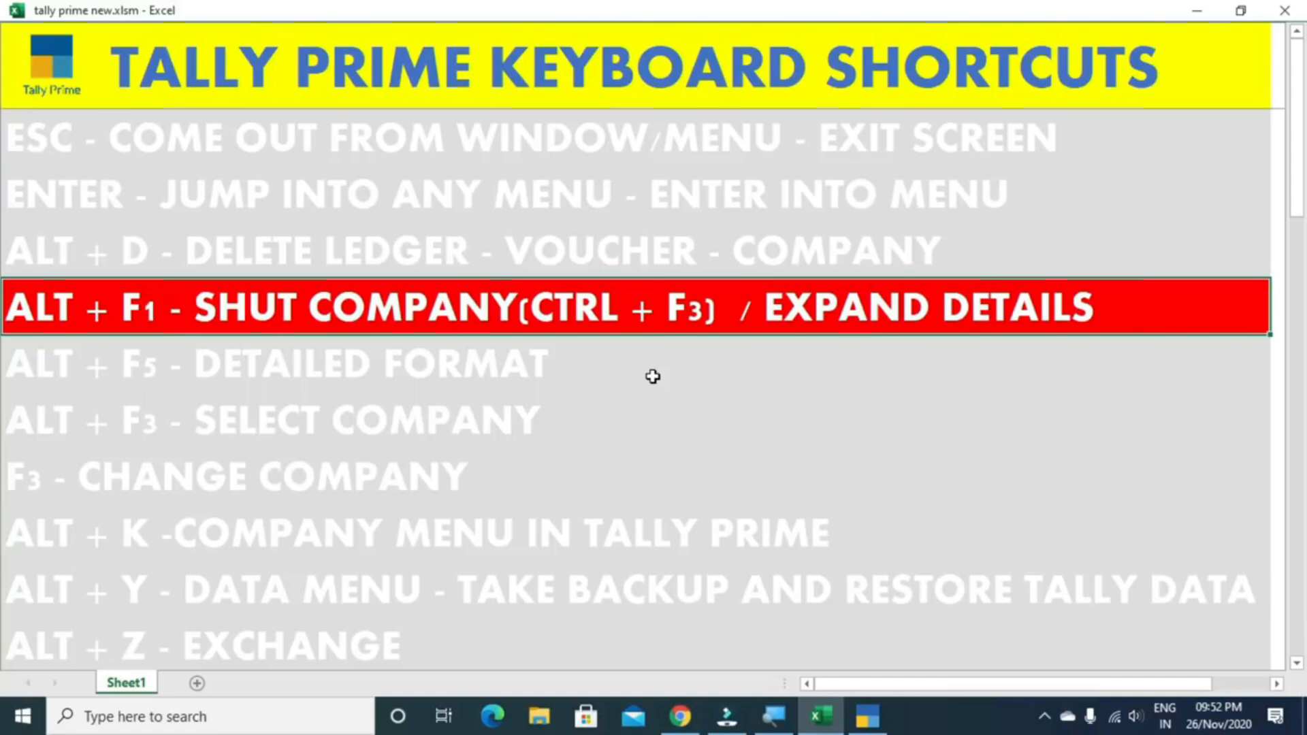
{"action": "key", "text": "alt+Tab"}
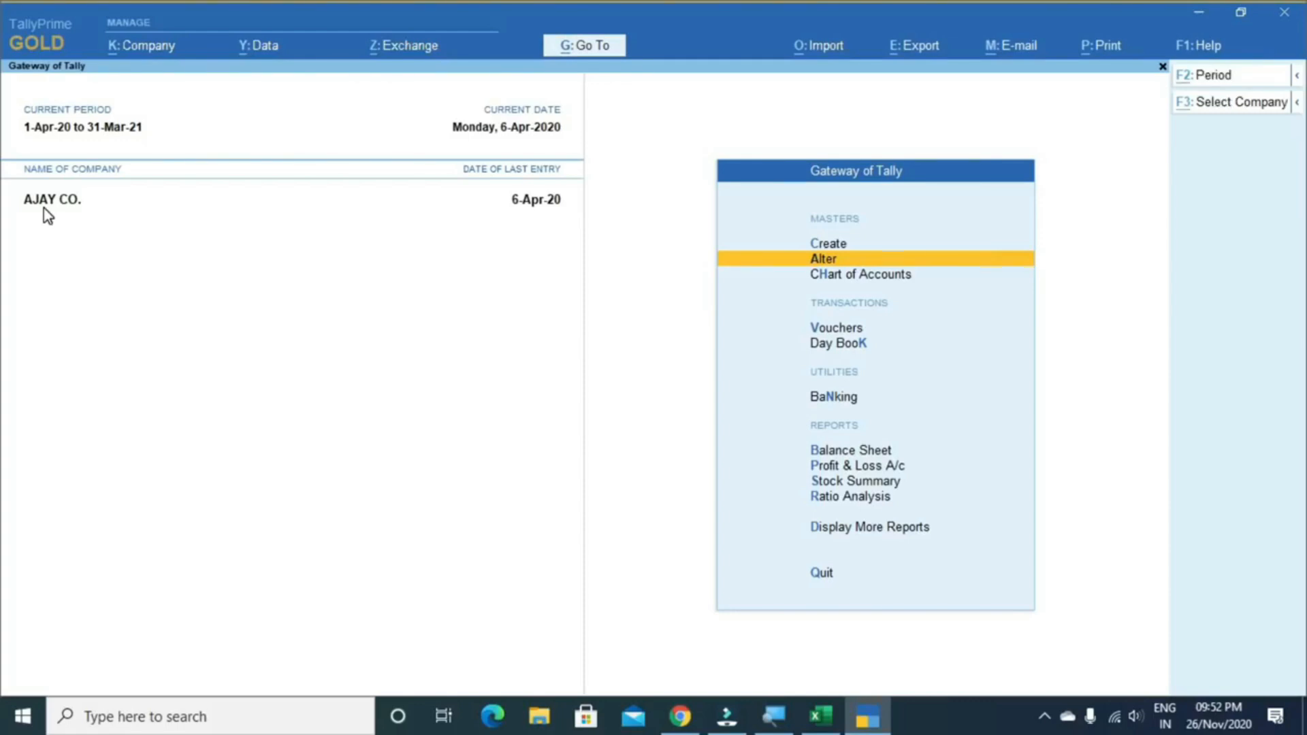
Bring up the Shut Company list through the shut prompt and again directly, leaving AJAY CO. open and declining the repeated prompt
{"action": "key", "text": "alt+F1"}
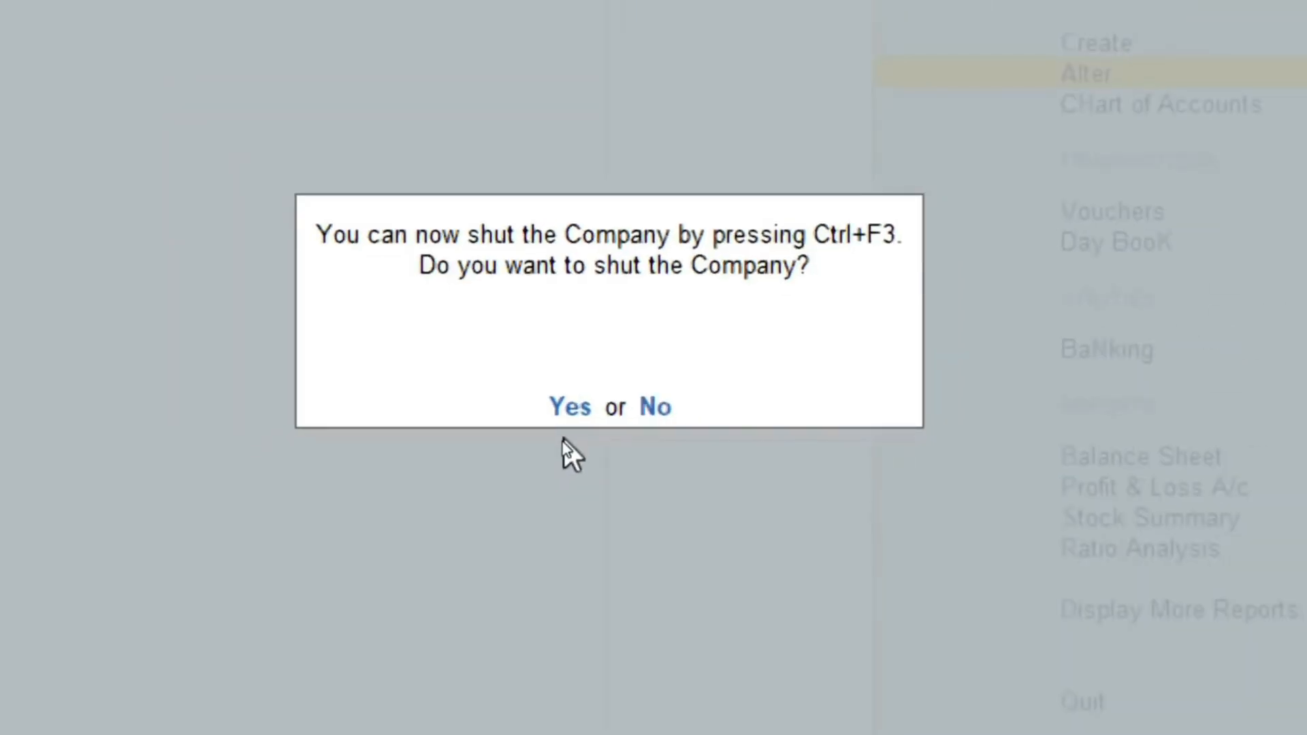
{"action": "key", "text": "y"}
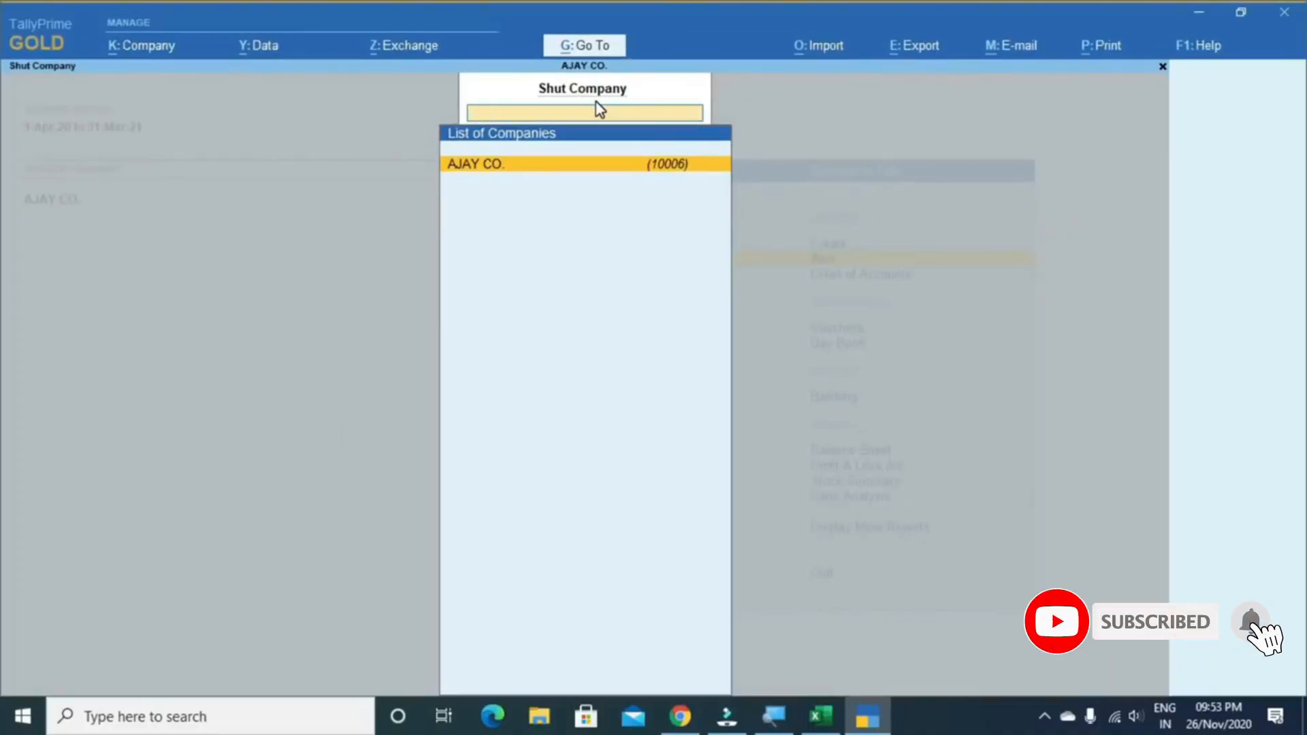
{"action": "key", "text": "Escape"}
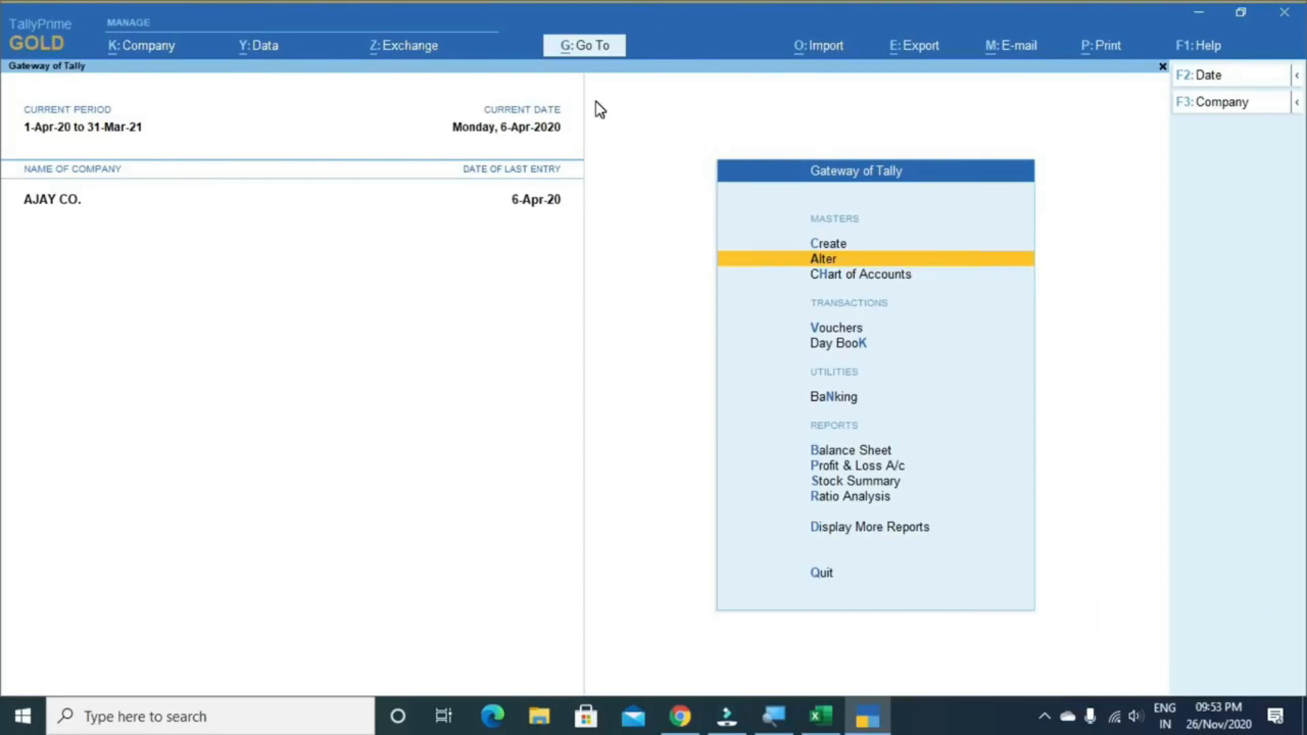
{"action": "key", "text": "ctrl+F3"}
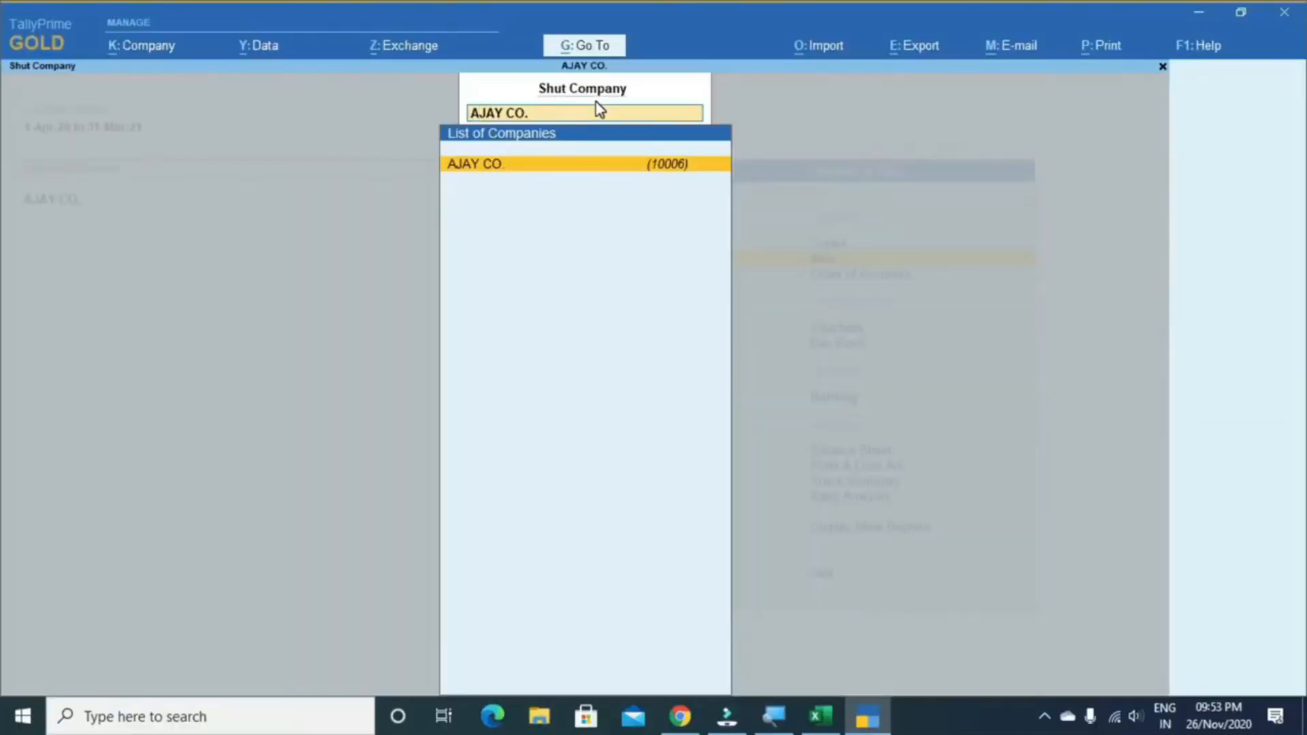
{"action": "key", "text": "Escape"}
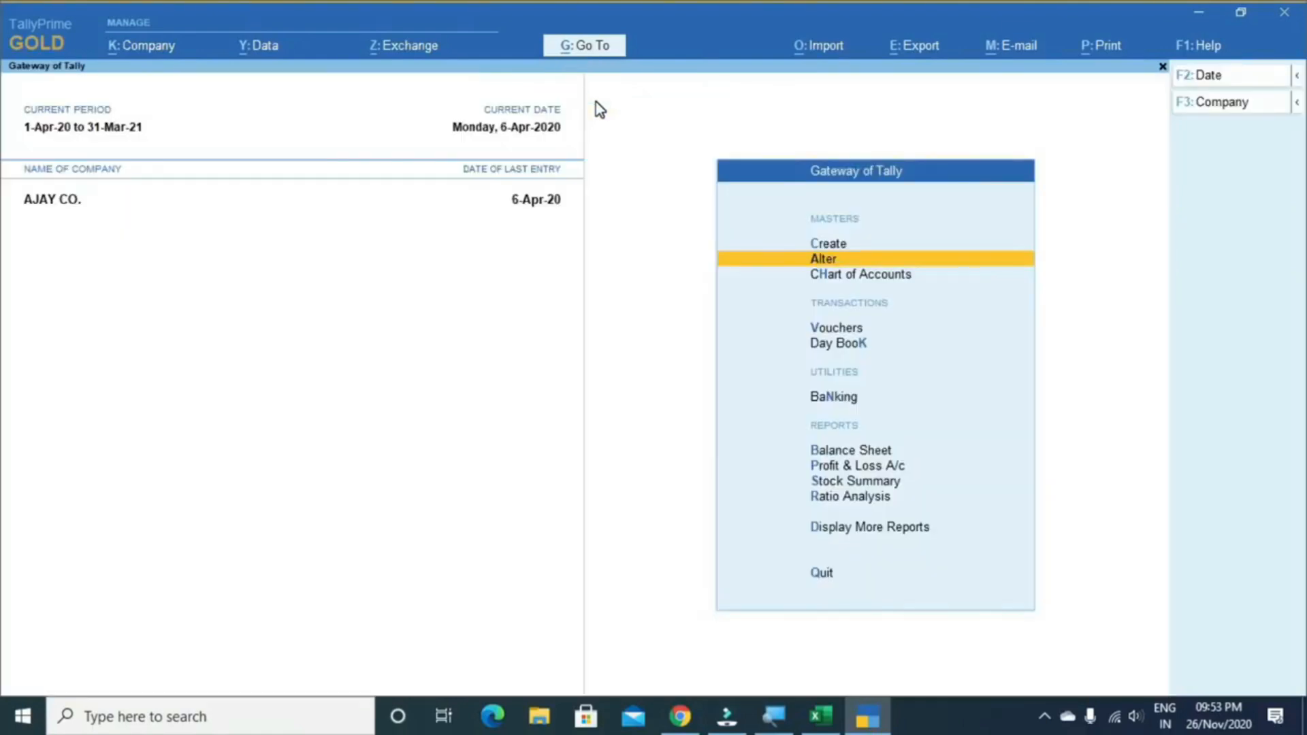
{"action": "key", "text": "alt+F3"}
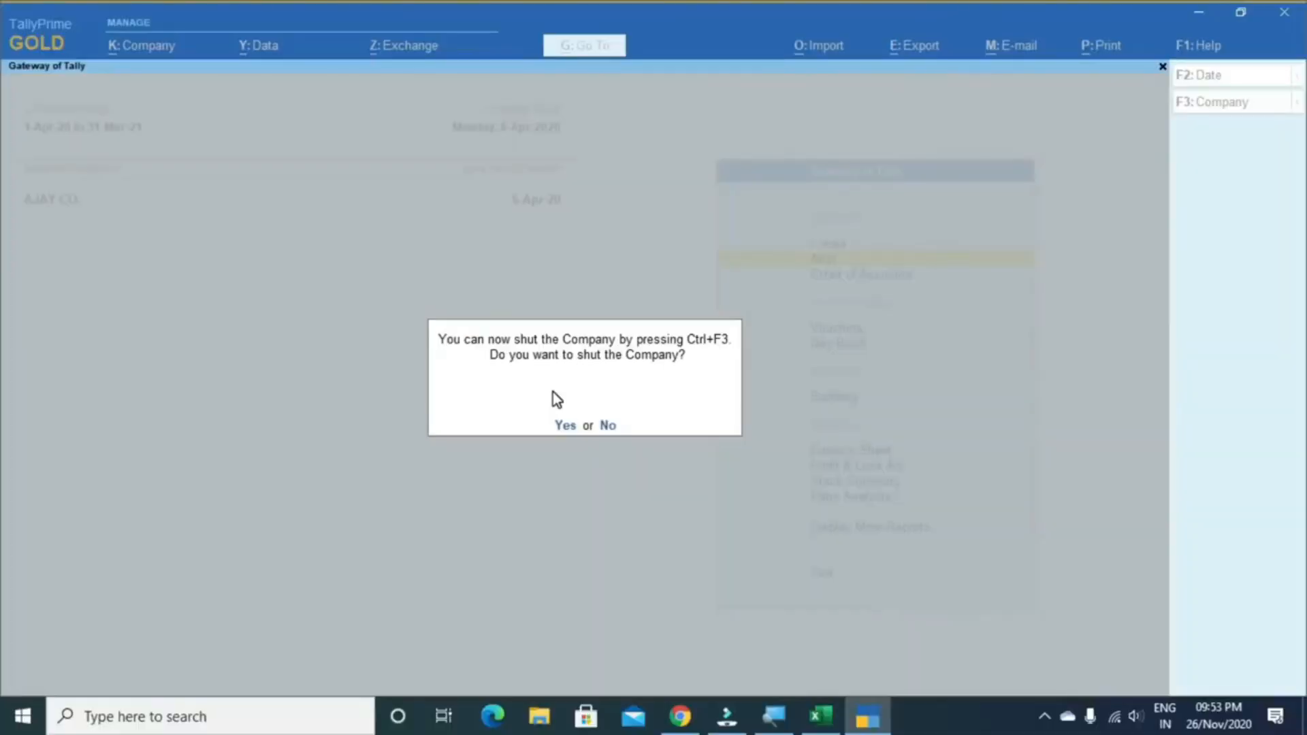
{"action": "key", "text": "n"}
Check the Excel shortcut sheet, then open the Stock Summary report in TallyPrime and expand it to the detailed format
{"action": "key", "text": "alt+Tab"}
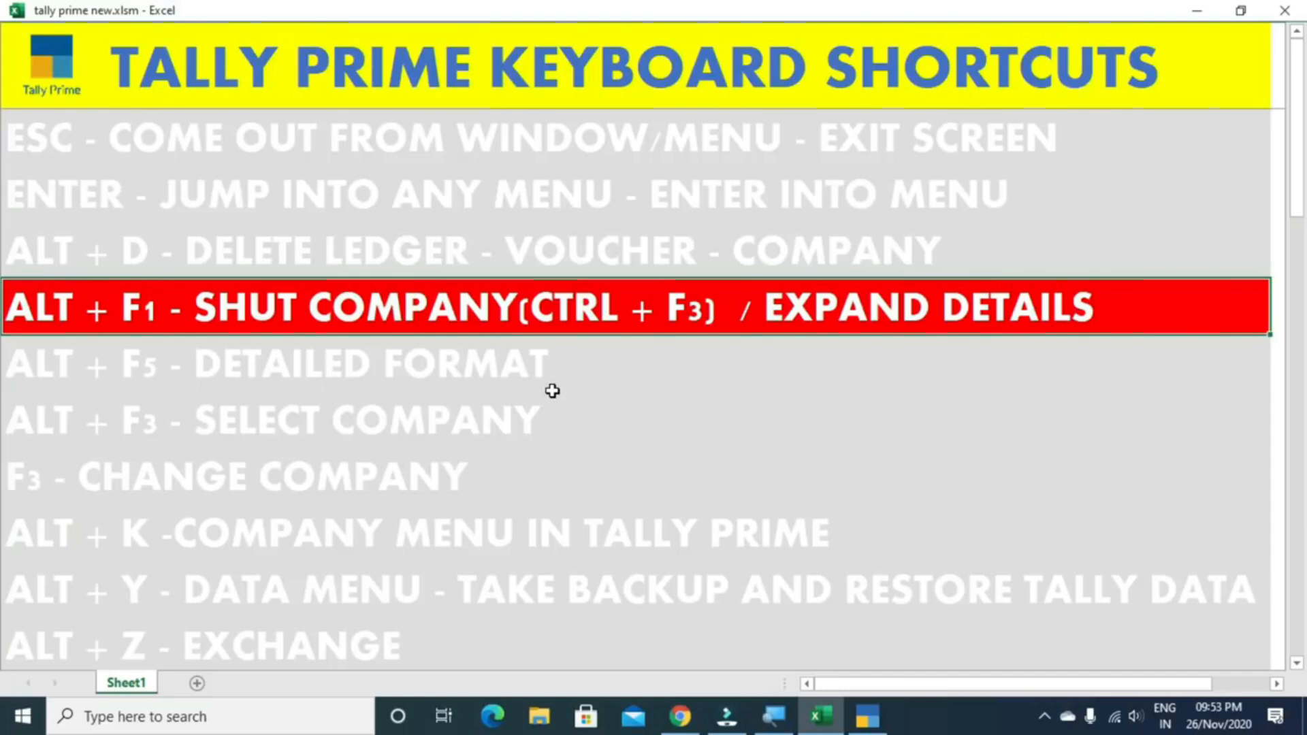
{"action": "key", "text": "alt+Tab"}
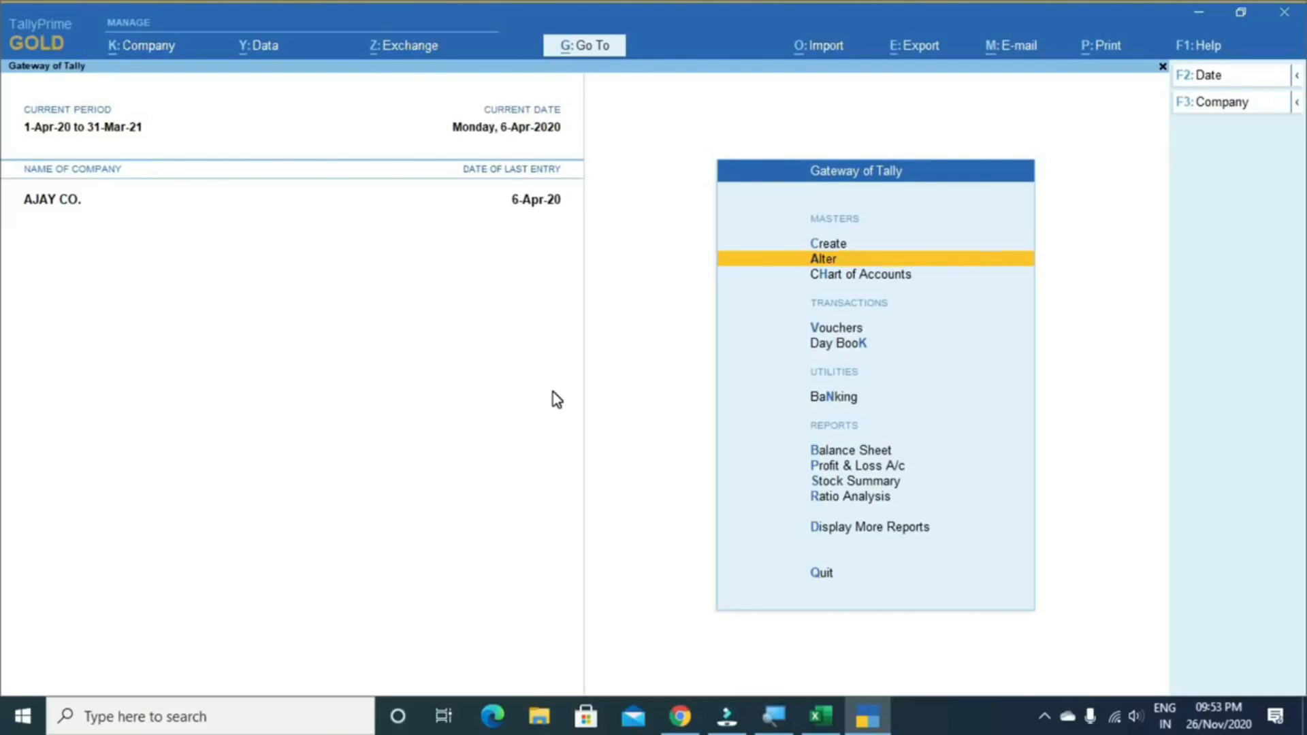
{"action": "key", "text": "Down"}
{"action": "key", "text": "Down"}
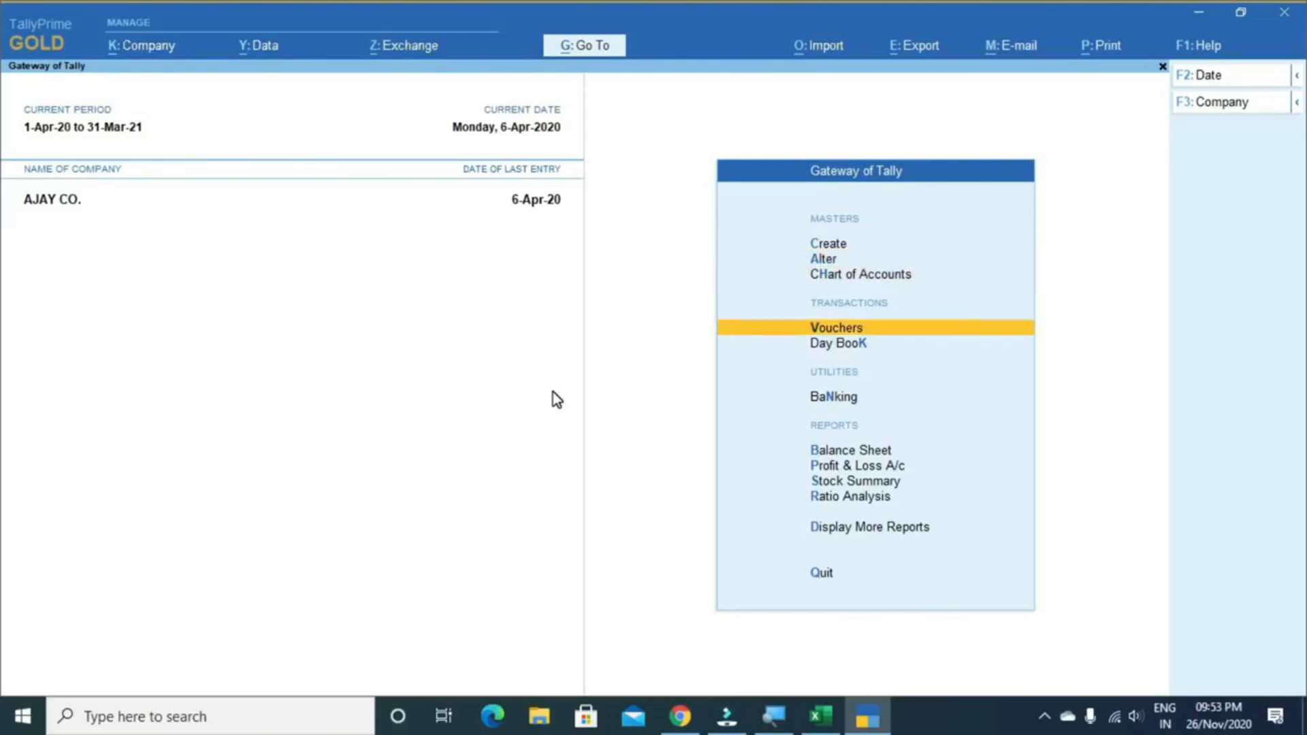
{"action": "key", "text": "Down"}
{"action": "key", "text": "Down"}
{"action": "key", "text": "Down"}
{"action": "key", "text": "Down"}
{"action": "key", "text": "Up"}
{"action": "key", "text": "Down"}
{"action": "key", "text": "Down"}
{"action": "key", "text": "Down"}
{"action": "key", "text": "Up"}
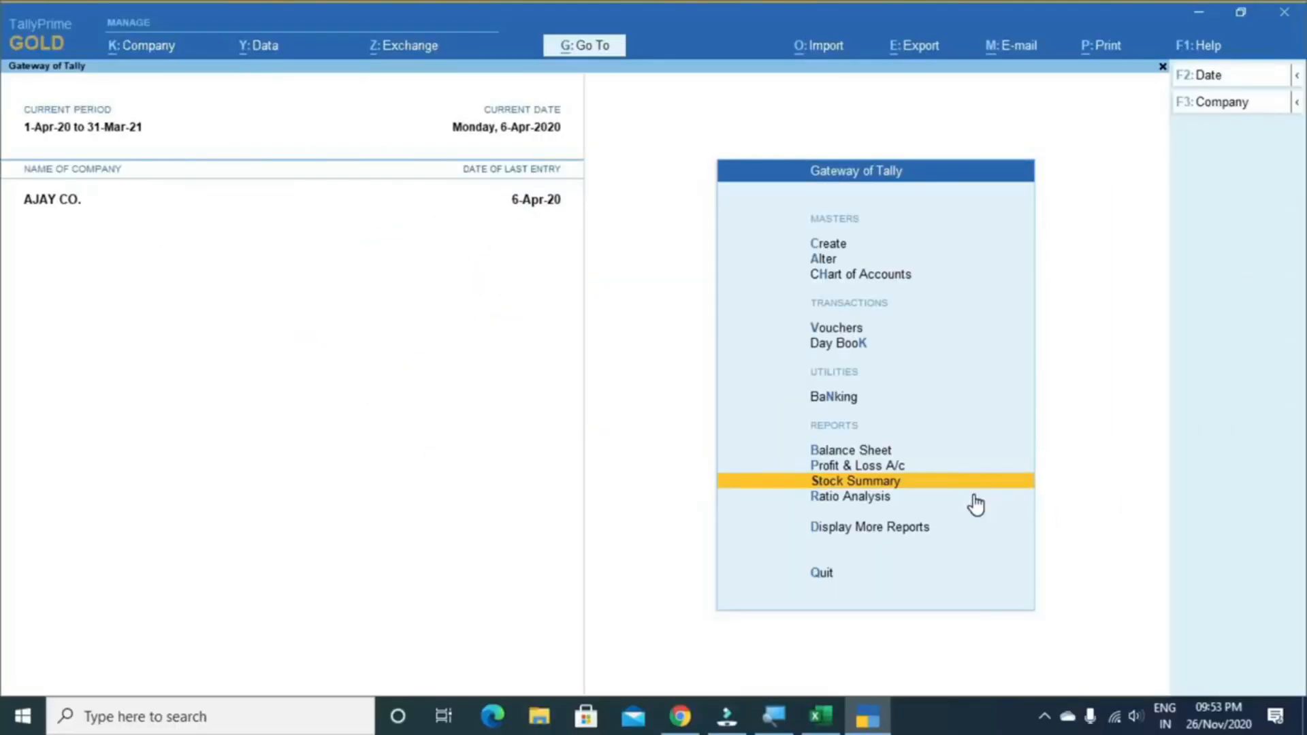
{"action": "key", "text": "Return"}
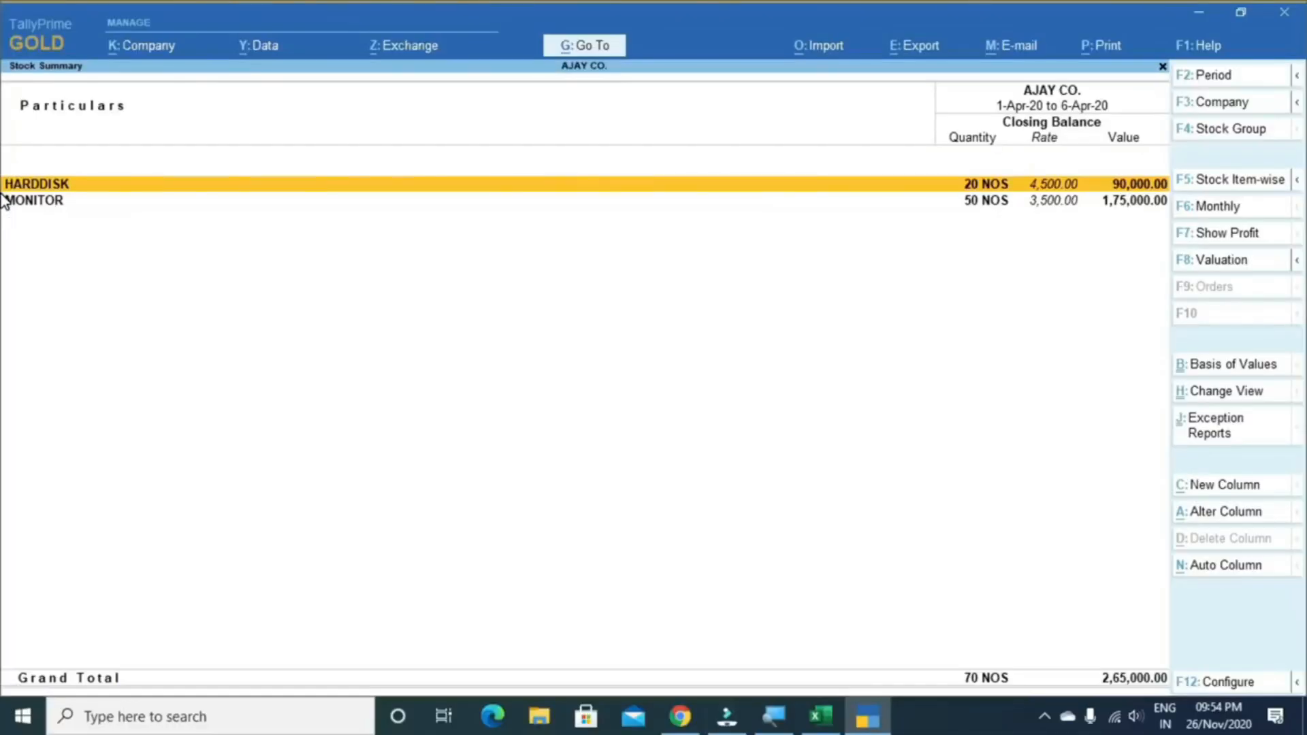
{"action": "key", "text": "alt+F5"}
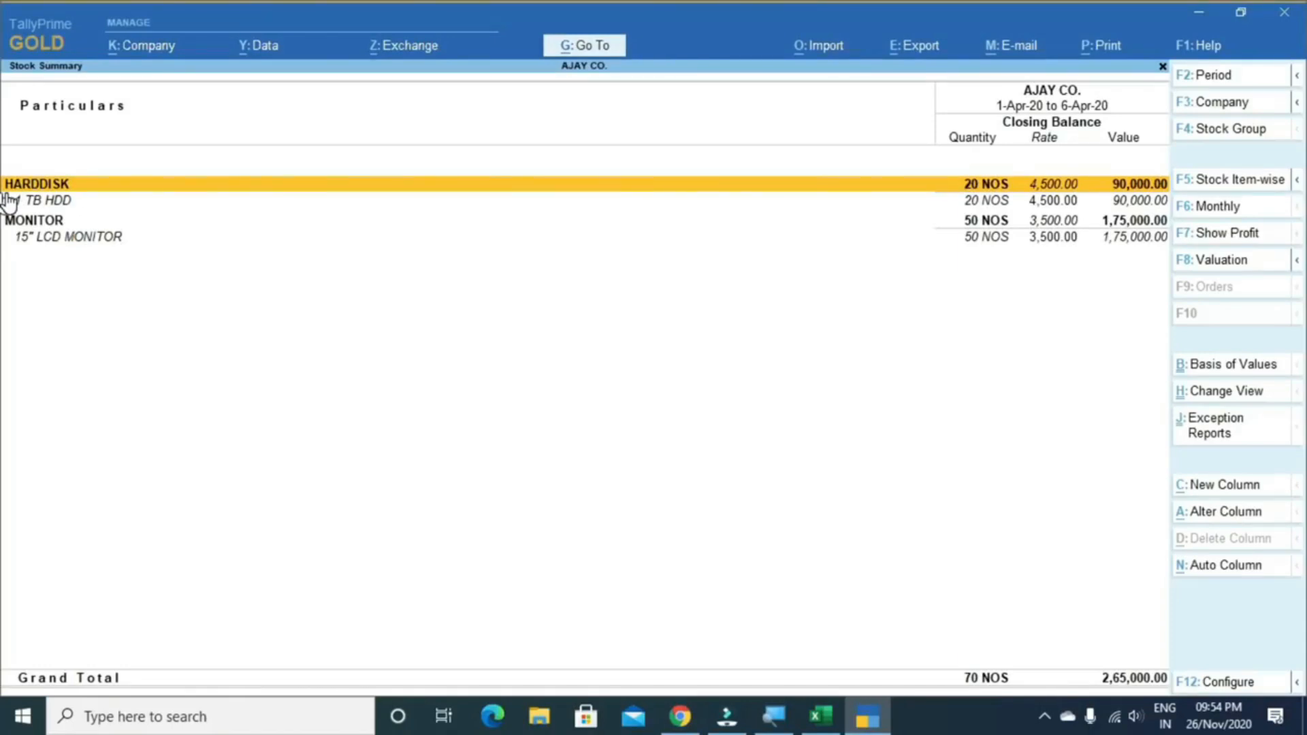
Select the ALT + F5 detailed format row in the Excel shortcut sheet, then return to TallyPrime and leave the Stock Summary
{"action": "key", "text": "alt+Tab"}
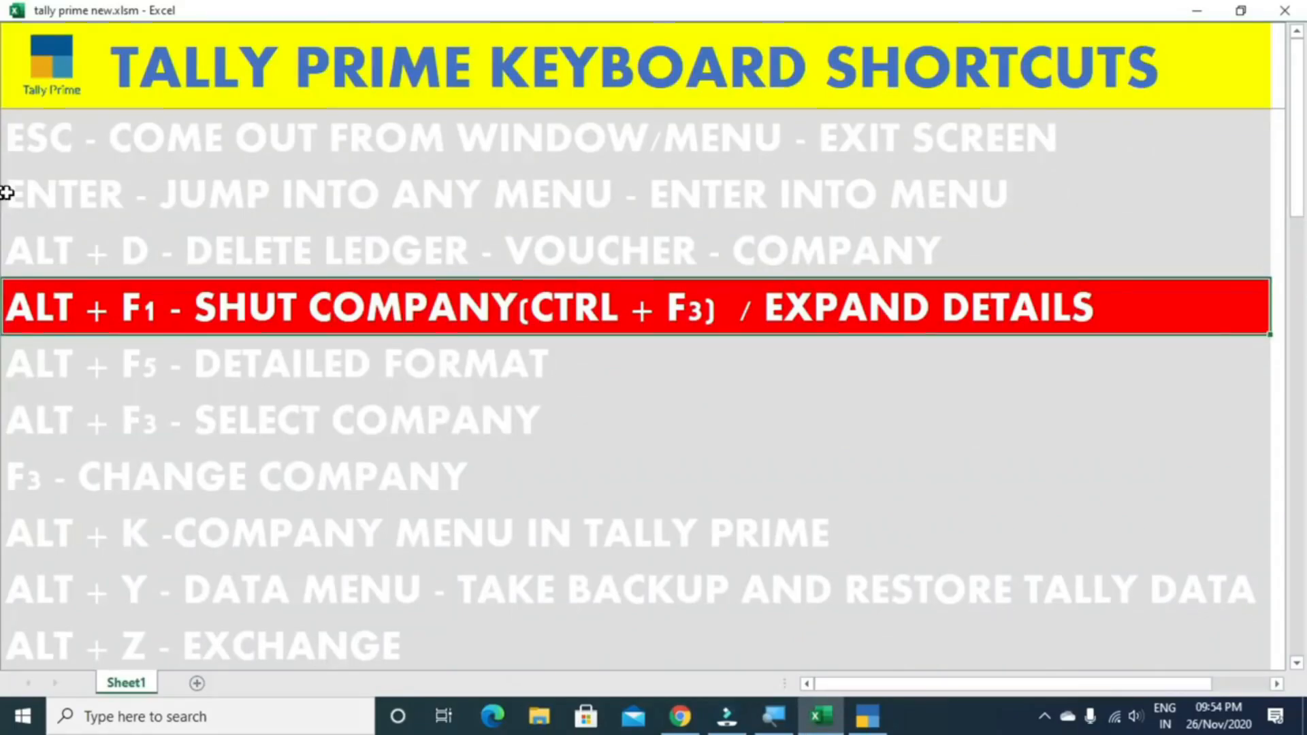
{"action": "key", "text": "Down"}
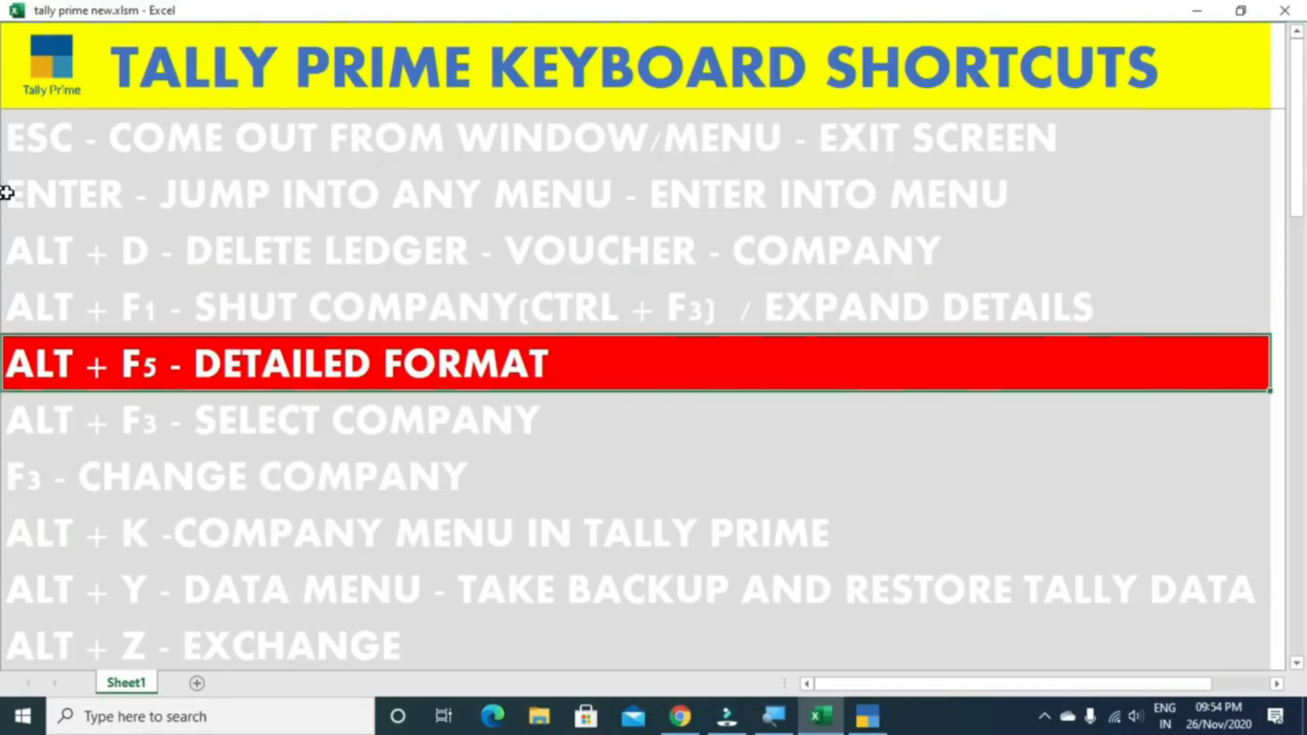
{"action": "key", "text": "alt+Tab"}
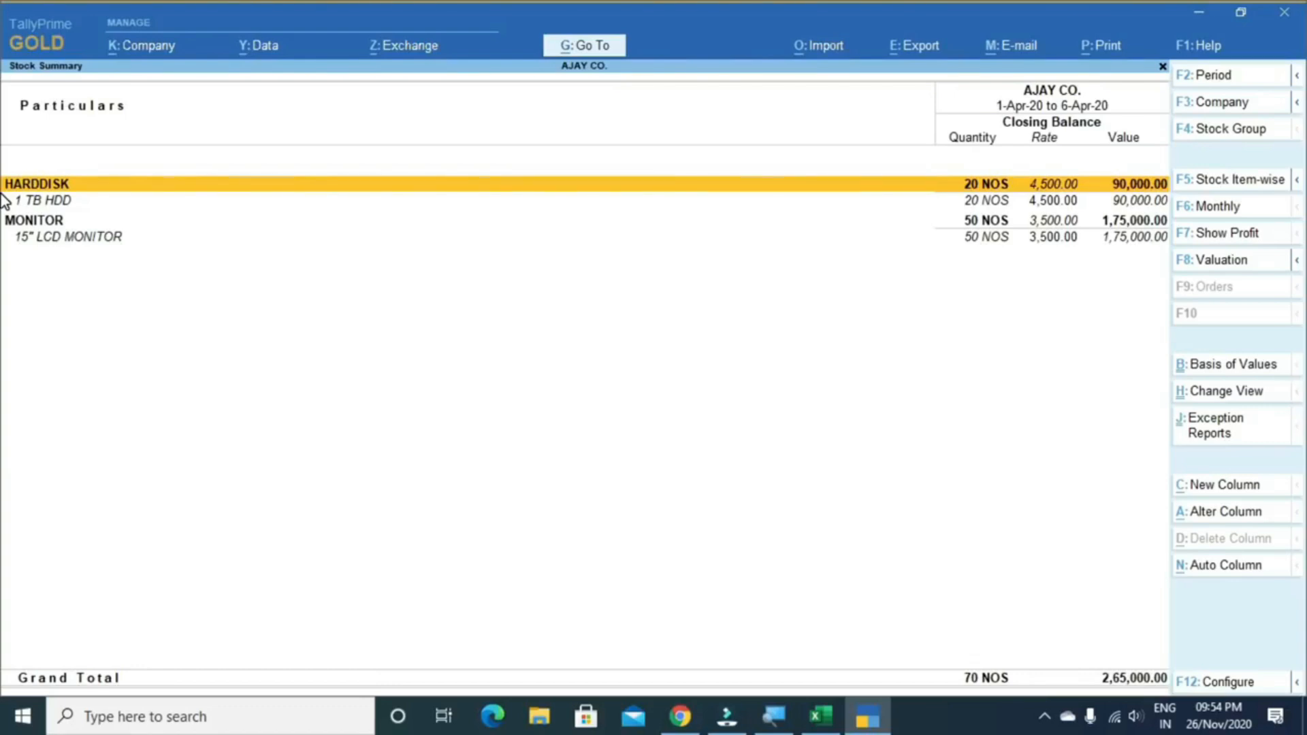
{"action": "key", "text": "Escape"}
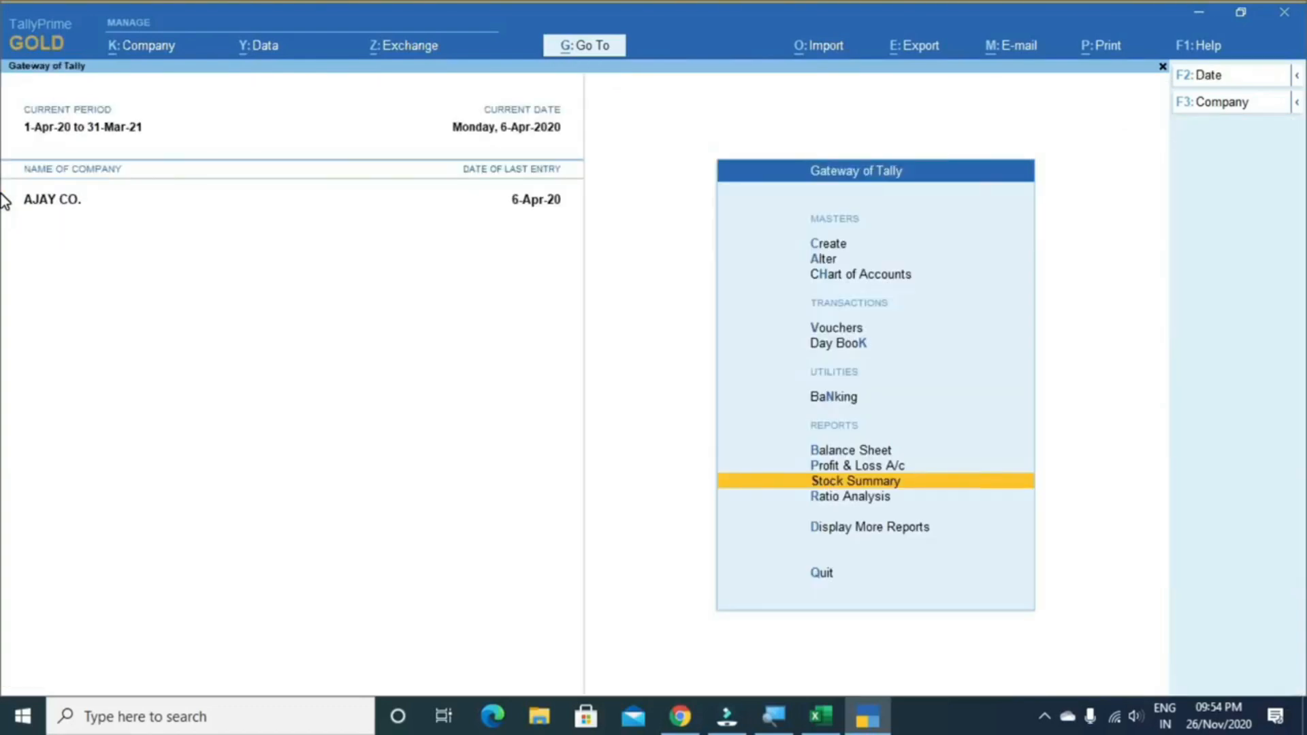
Reopen the Stock Summary report for AJAY CO. and expand it to the detailed format
{"action": "key", "text": "Return"}
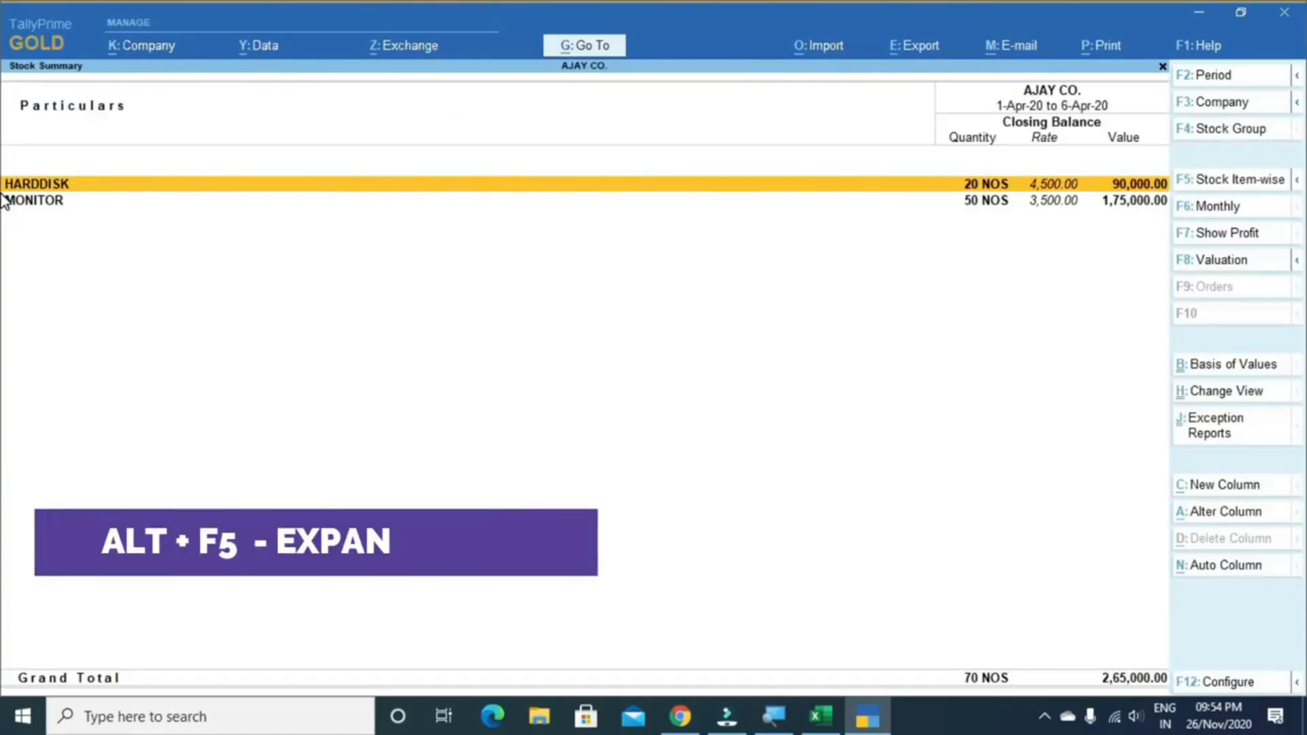
{"action": "key", "text": "alt+F5"}
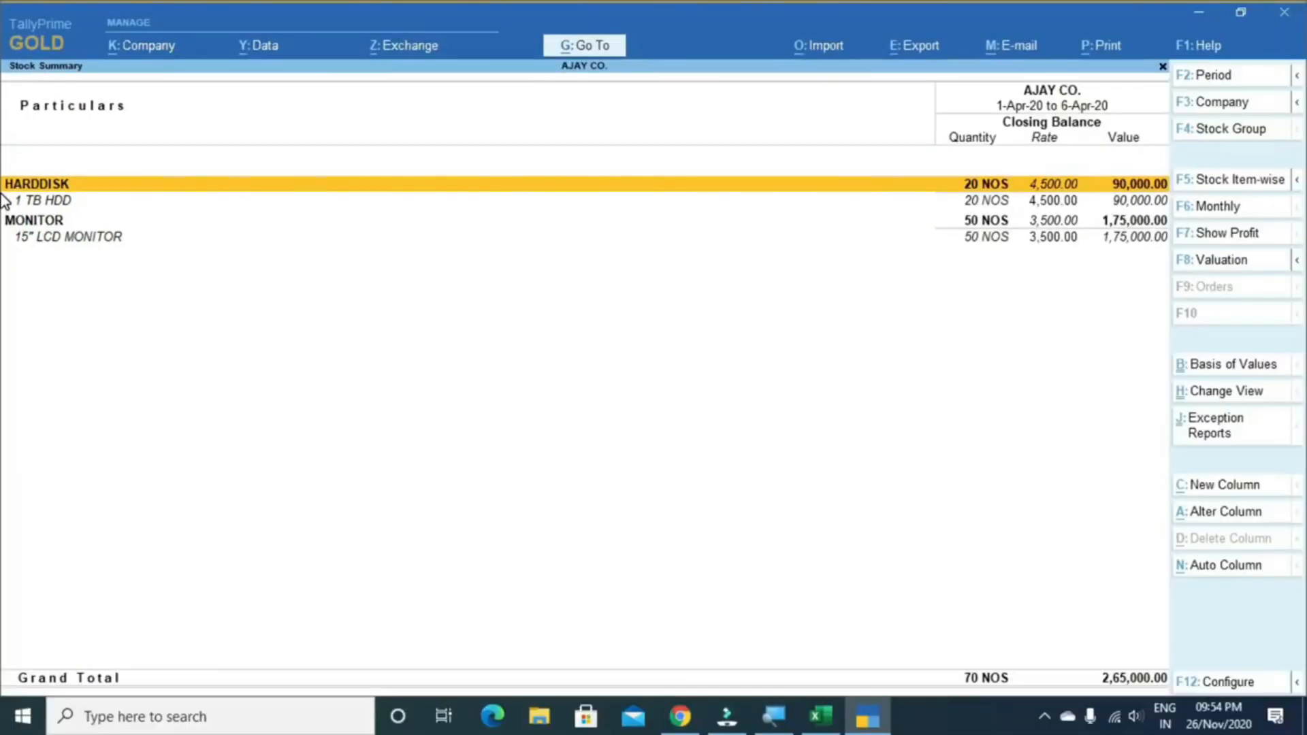
Select the ALT + F3 select company row in the Excel shortcut sheet, then return to TallyPrime and leave the Stock Summary
{"action": "key", "text": "alt+Tab"}
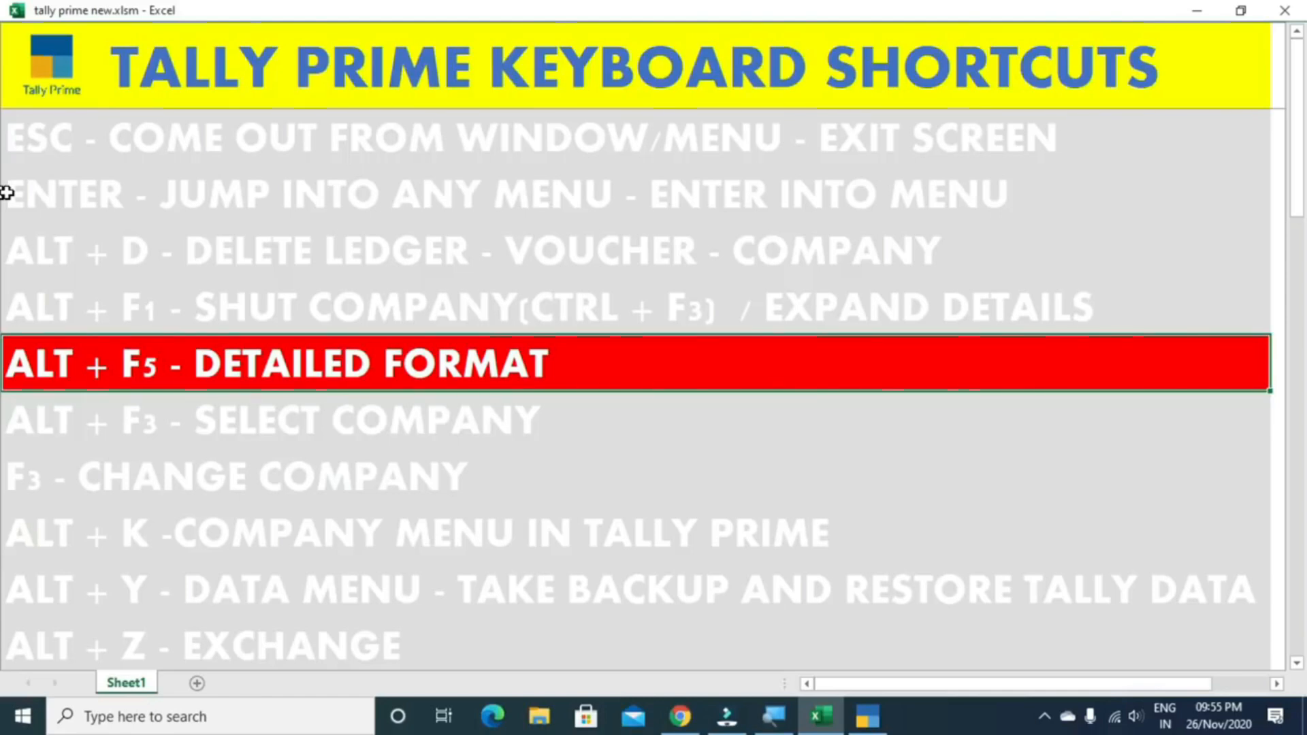
{"action": "key", "text": "Down"}
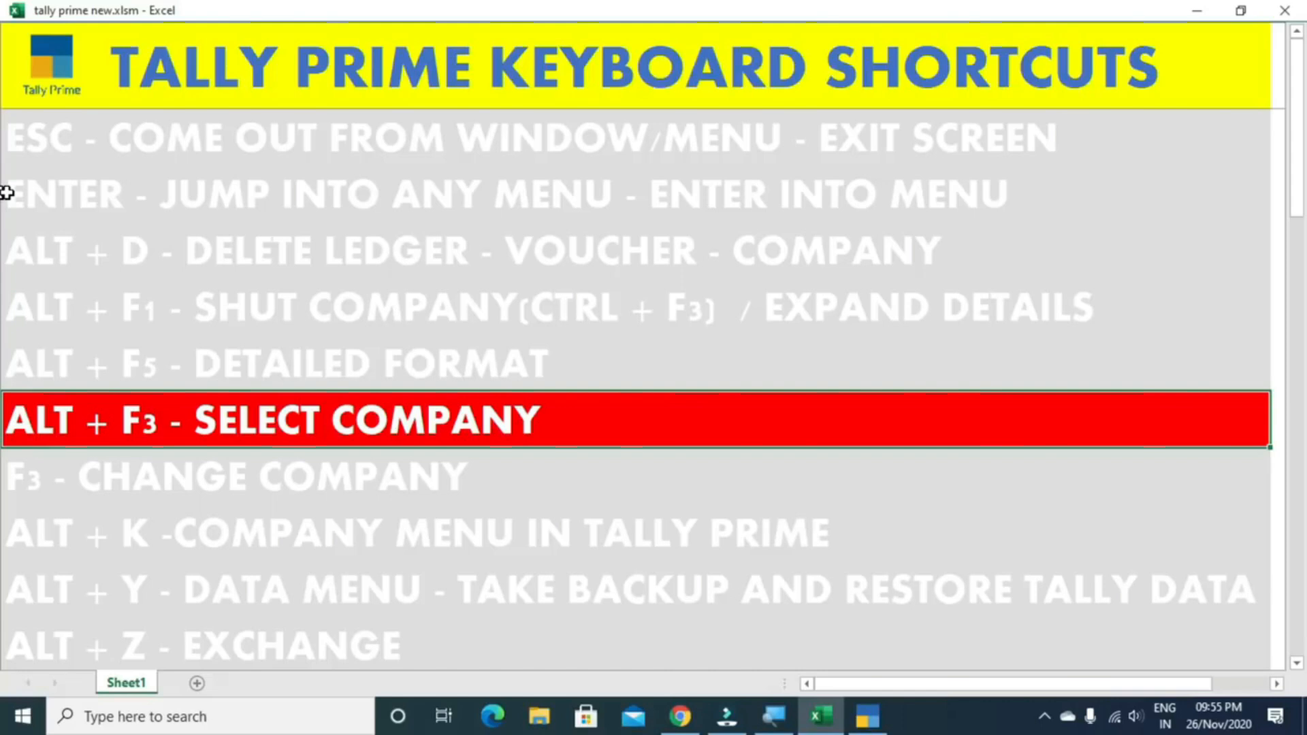
{"action": "key", "text": "alt+Tab"}
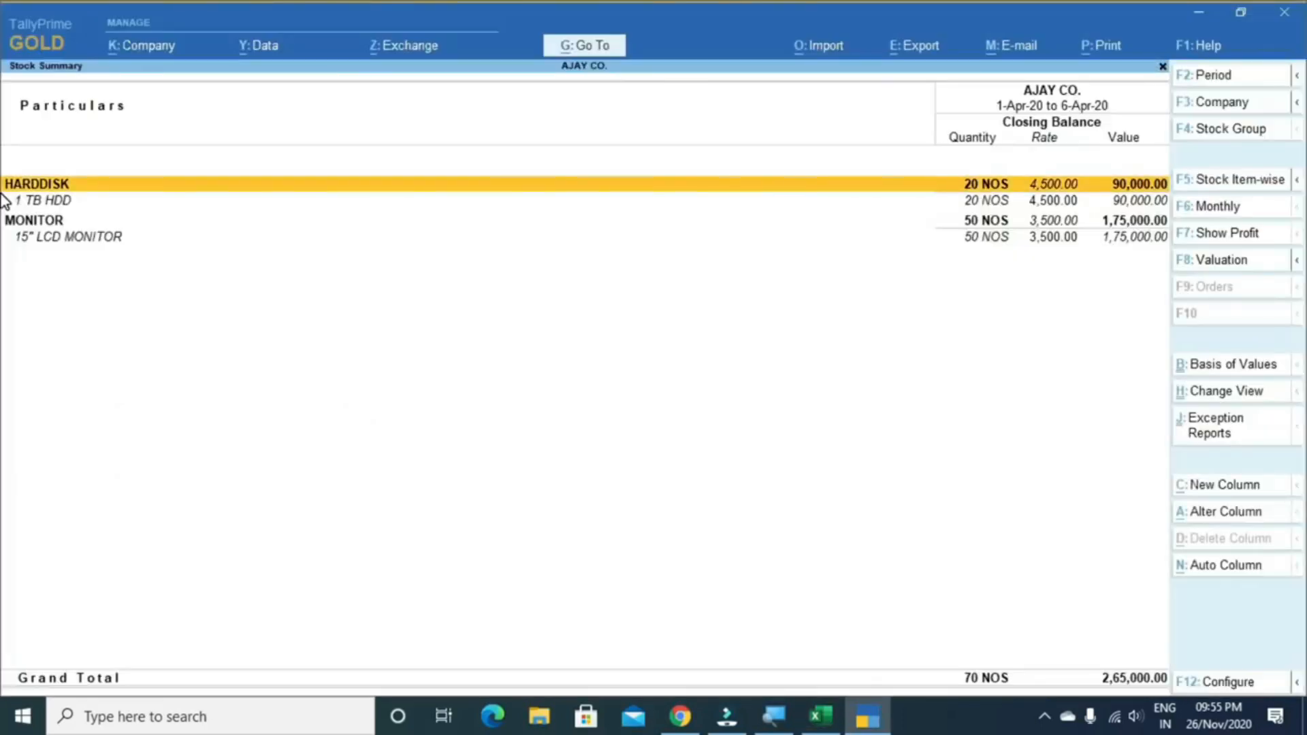
{"action": "key", "text": "Escape"}
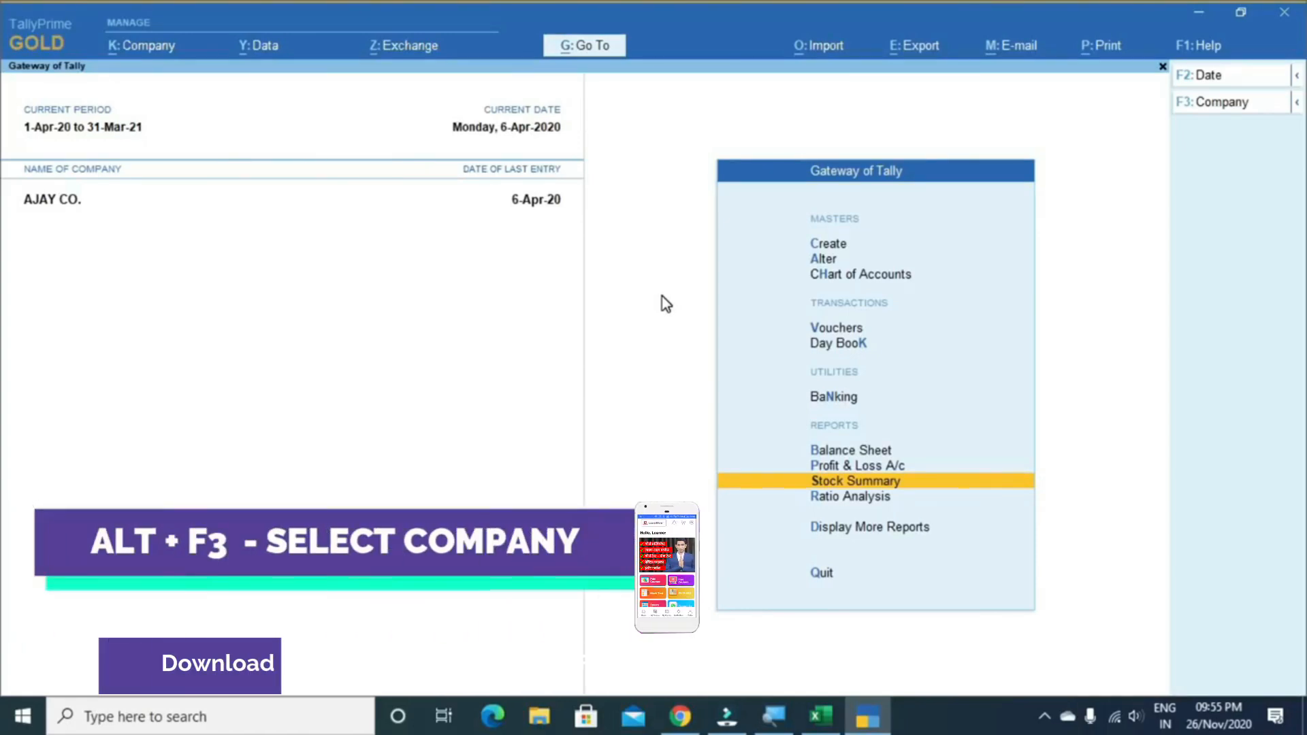
Bring up the Select Company list and open Abc Pvt Ltd alongside AJAY CO
{"action": "key", "text": "alt+F3"}
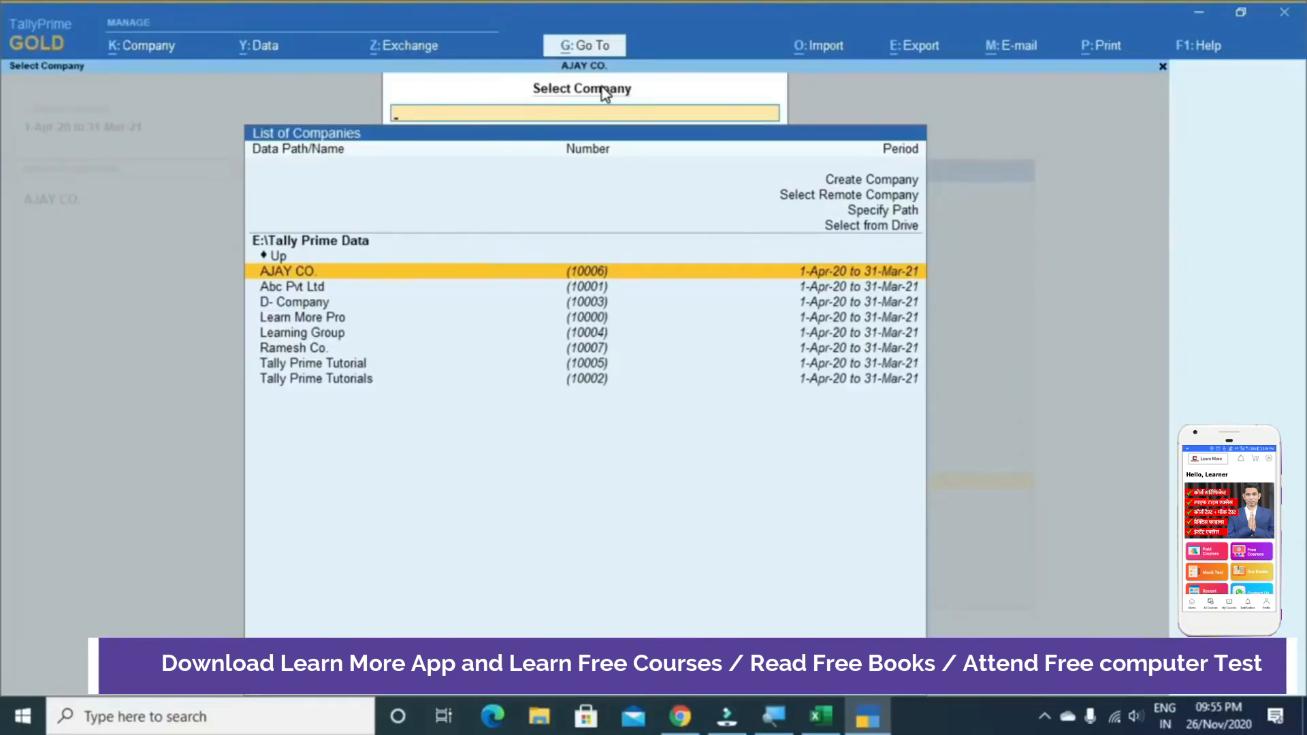
{"action": "key", "text": "Down"}
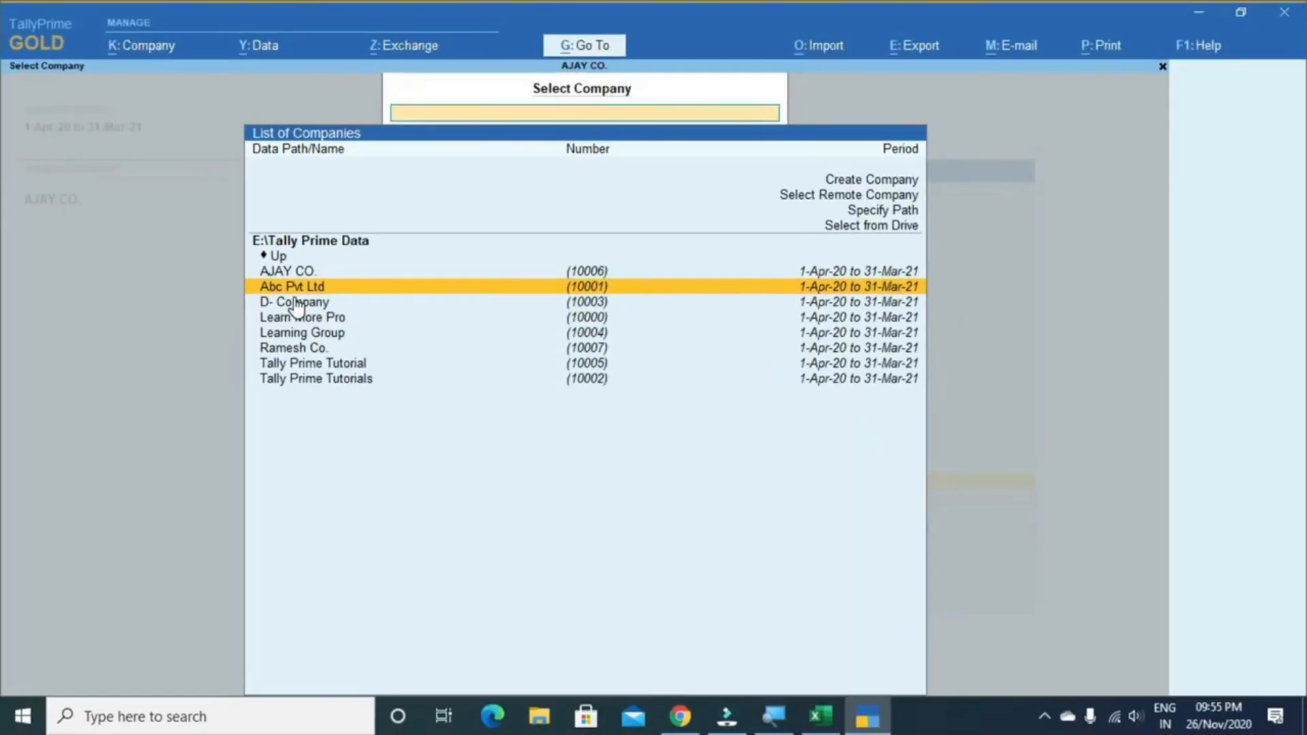
{"action": "key", "text": "Return"}
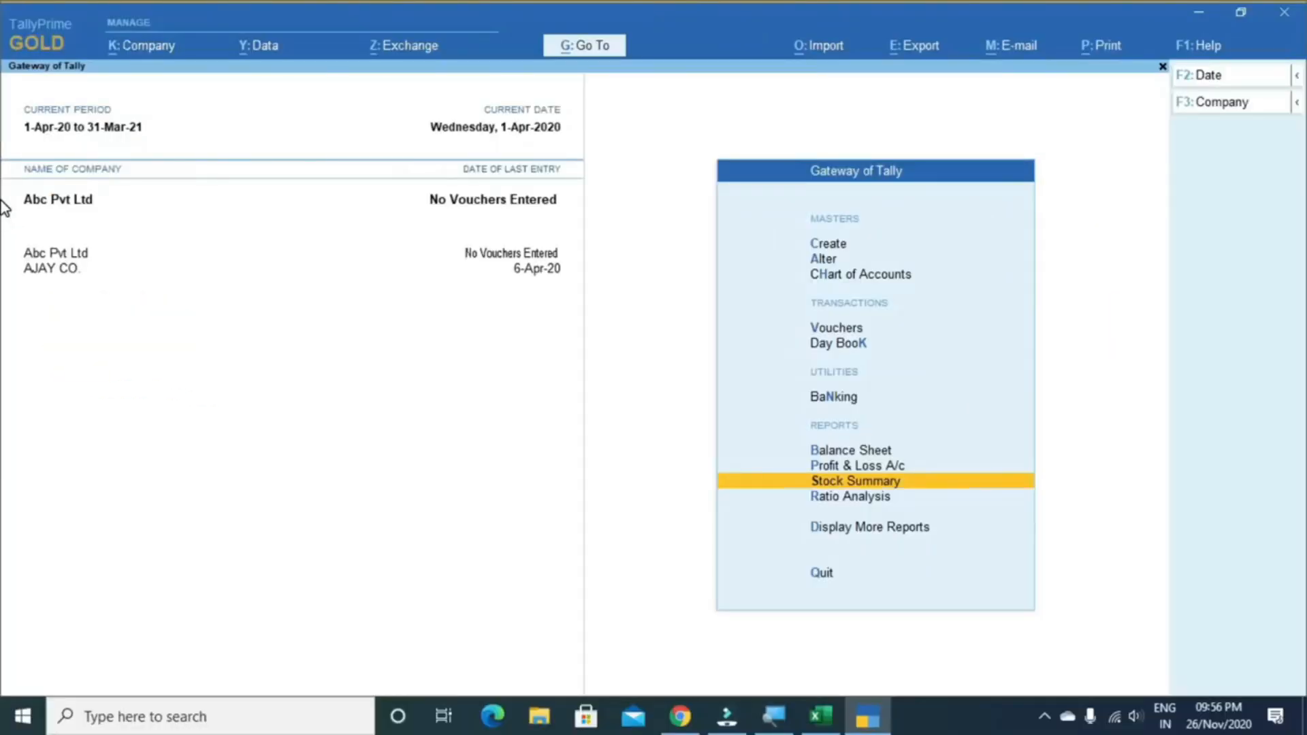
Select the F3 change company row in the Excel sheet, then in TallyPrime's open companies list activate AJAY CO. and again Abc Pvt Ltd
{"action": "key", "text": "alt"}
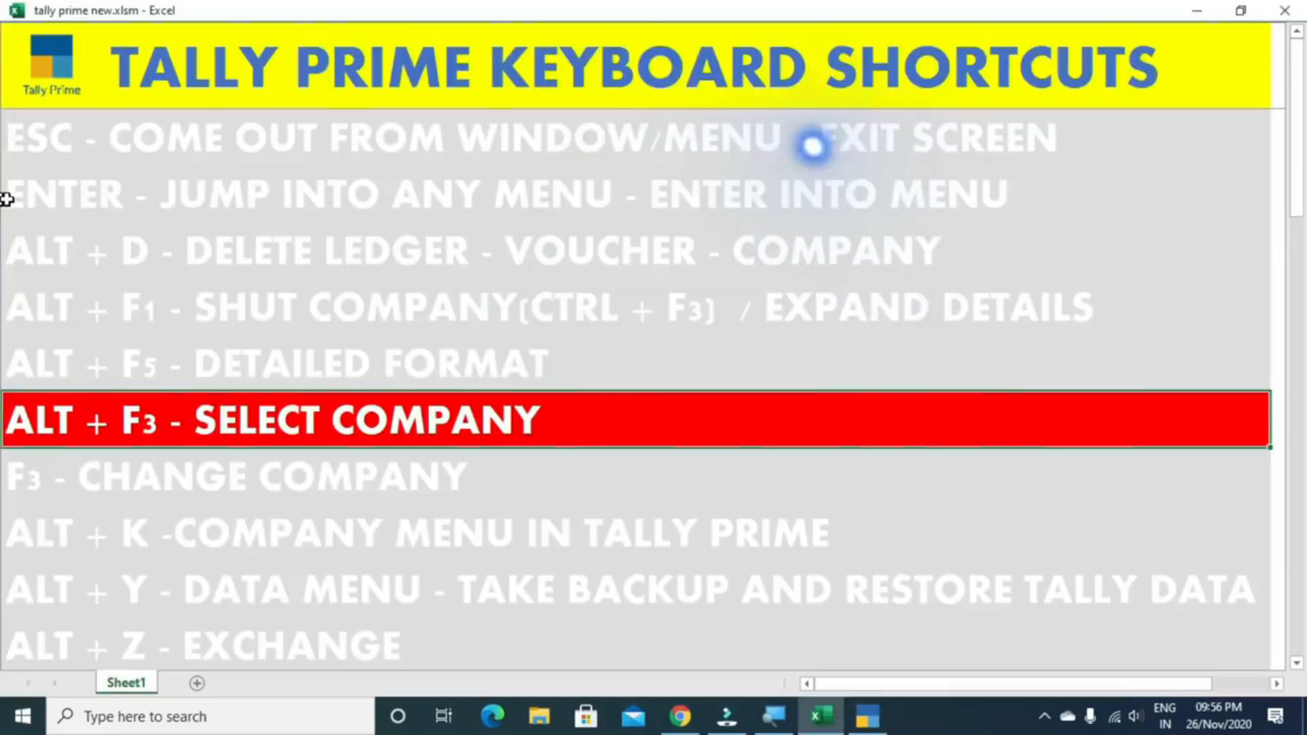
{"action": "key", "text": "Down"}
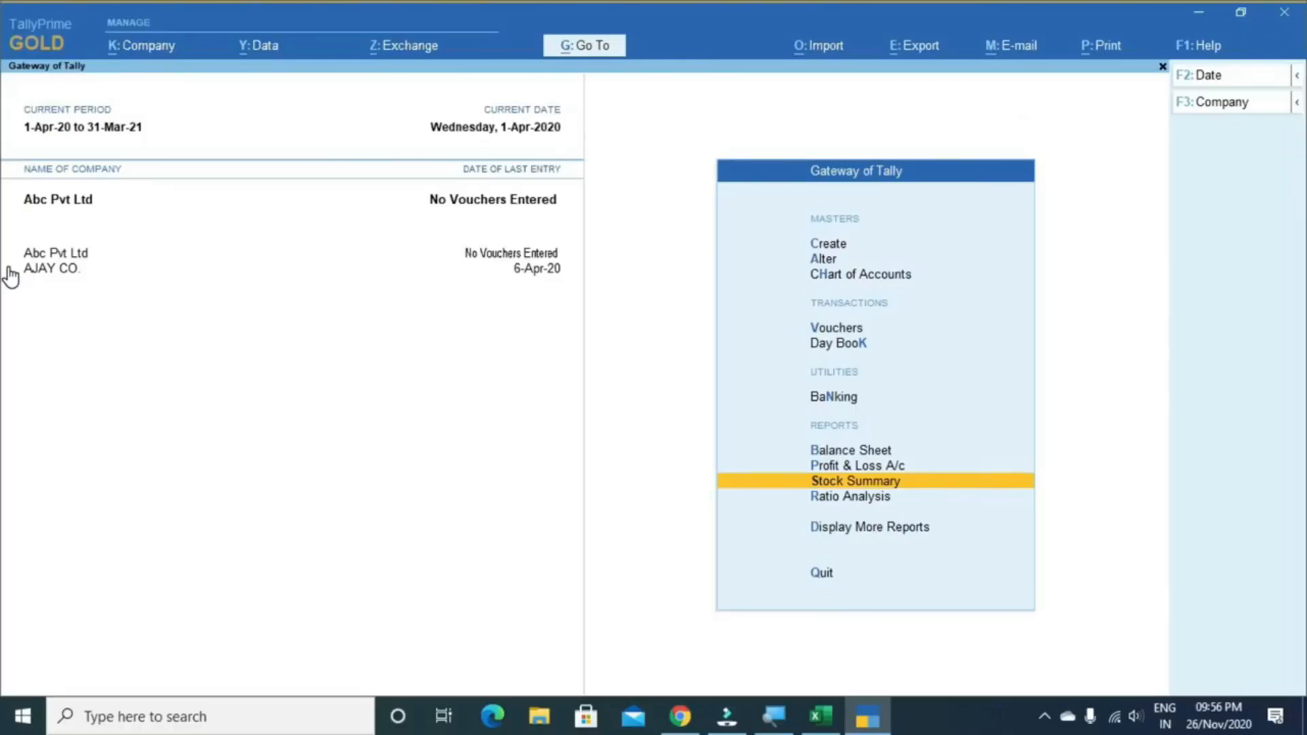
{"action": "left_click", "coordinate": [39, 275]}
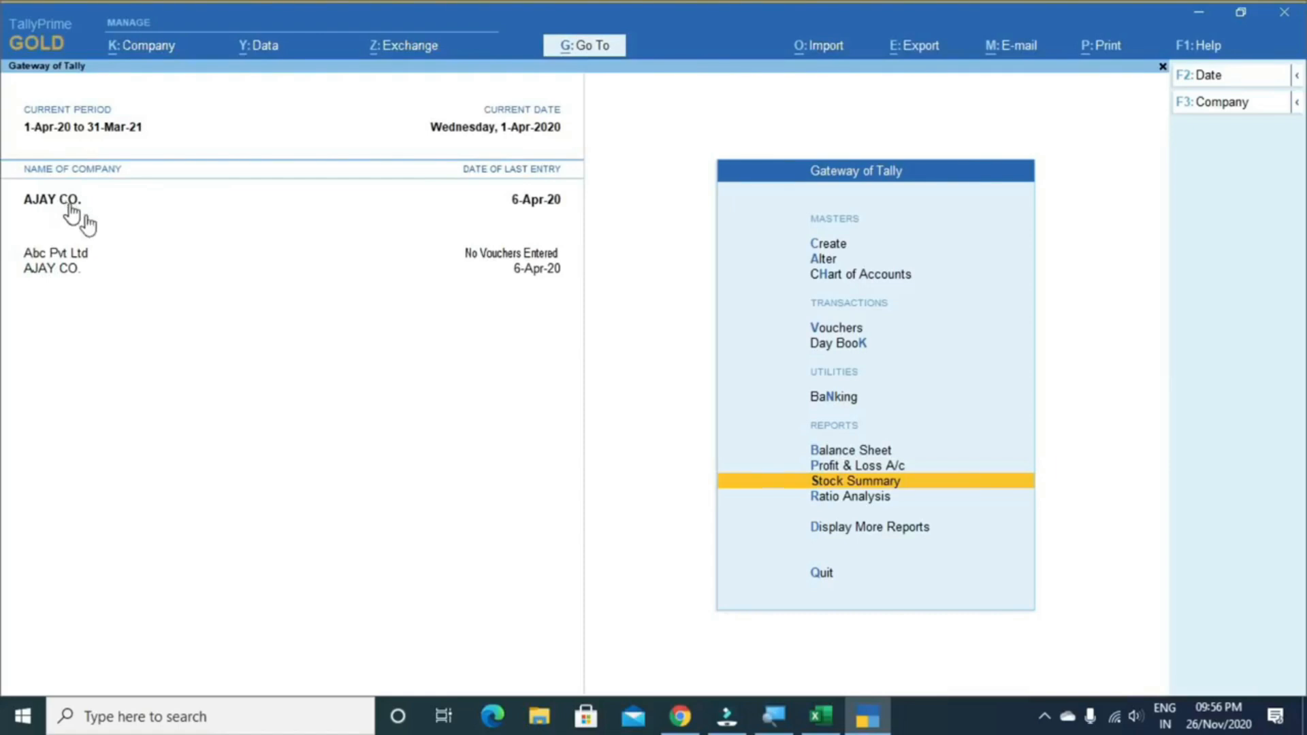
{"action": "left_click", "coordinate": [64, 254]}
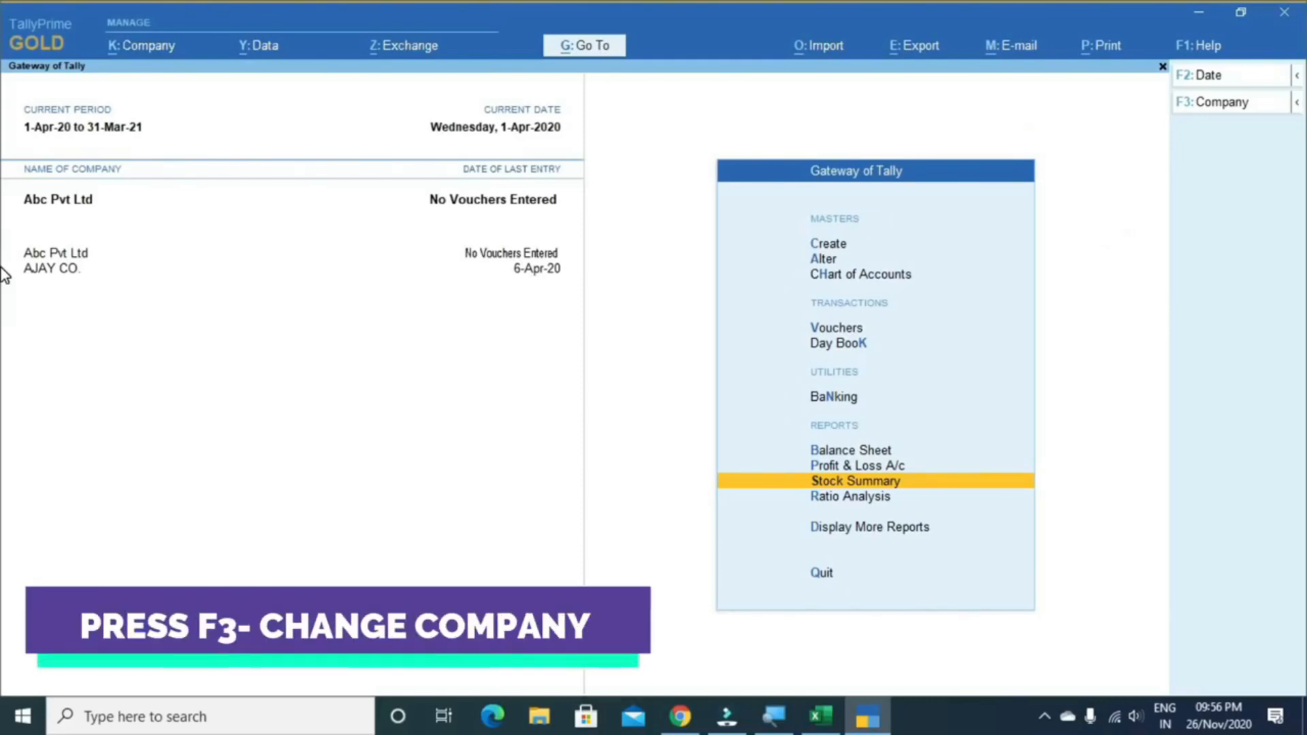
Use the Change Company list to switch to AJAY CO., back to Abc Pvt Ltd and again to AJAY CO
{"action": "key", "text": "F3"}
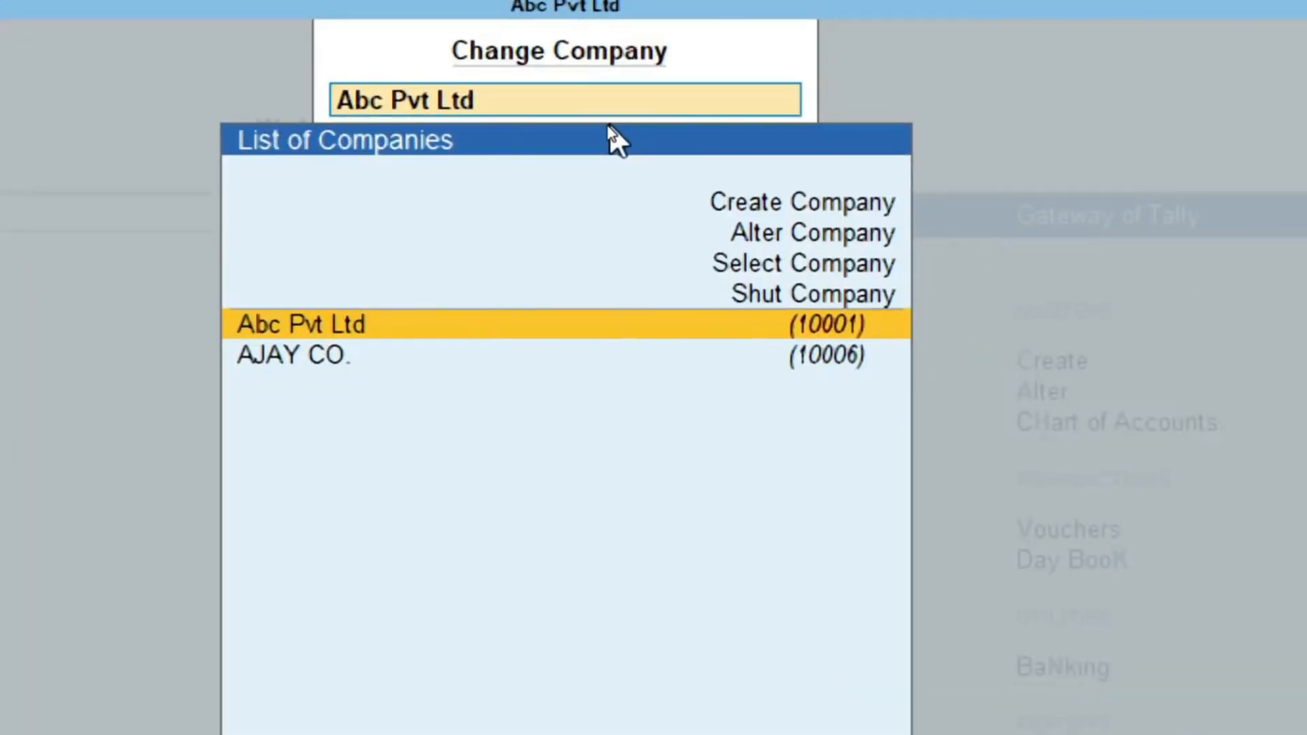
{"action": "key", "text": "Down"}
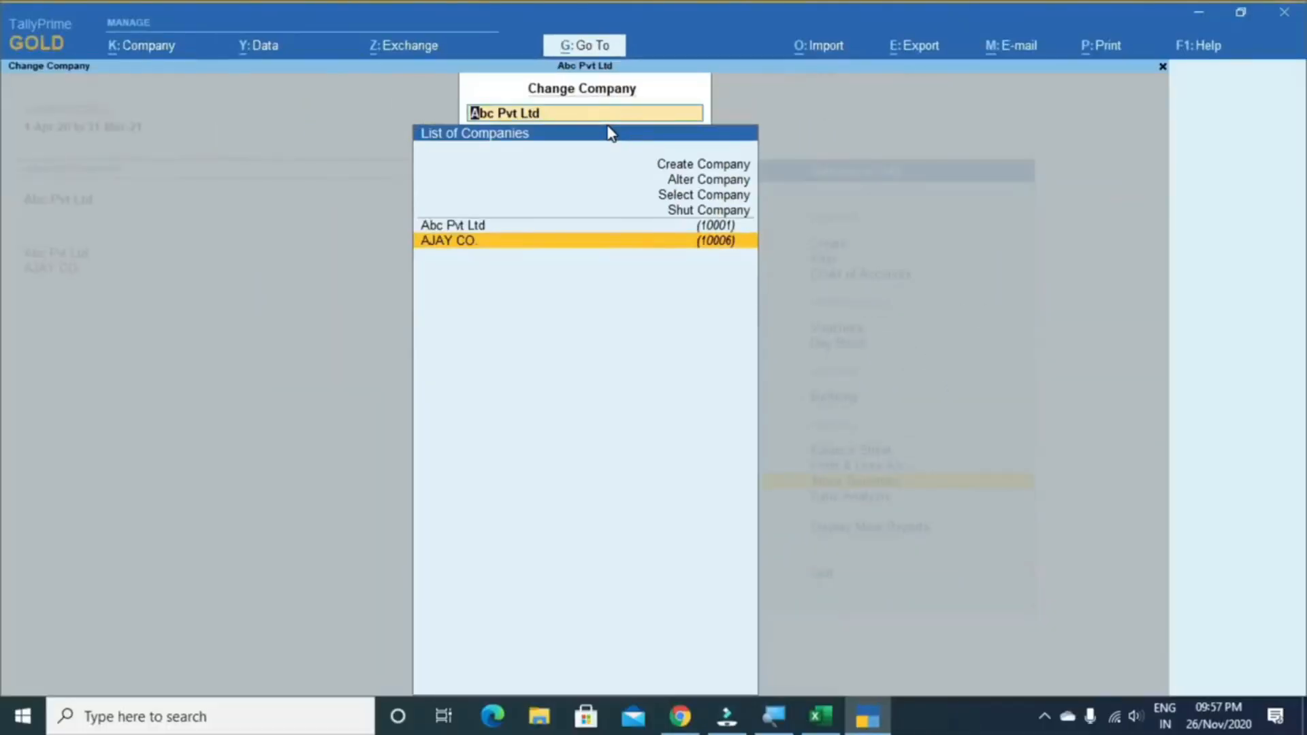
{"action": "key", "text": "Return"}
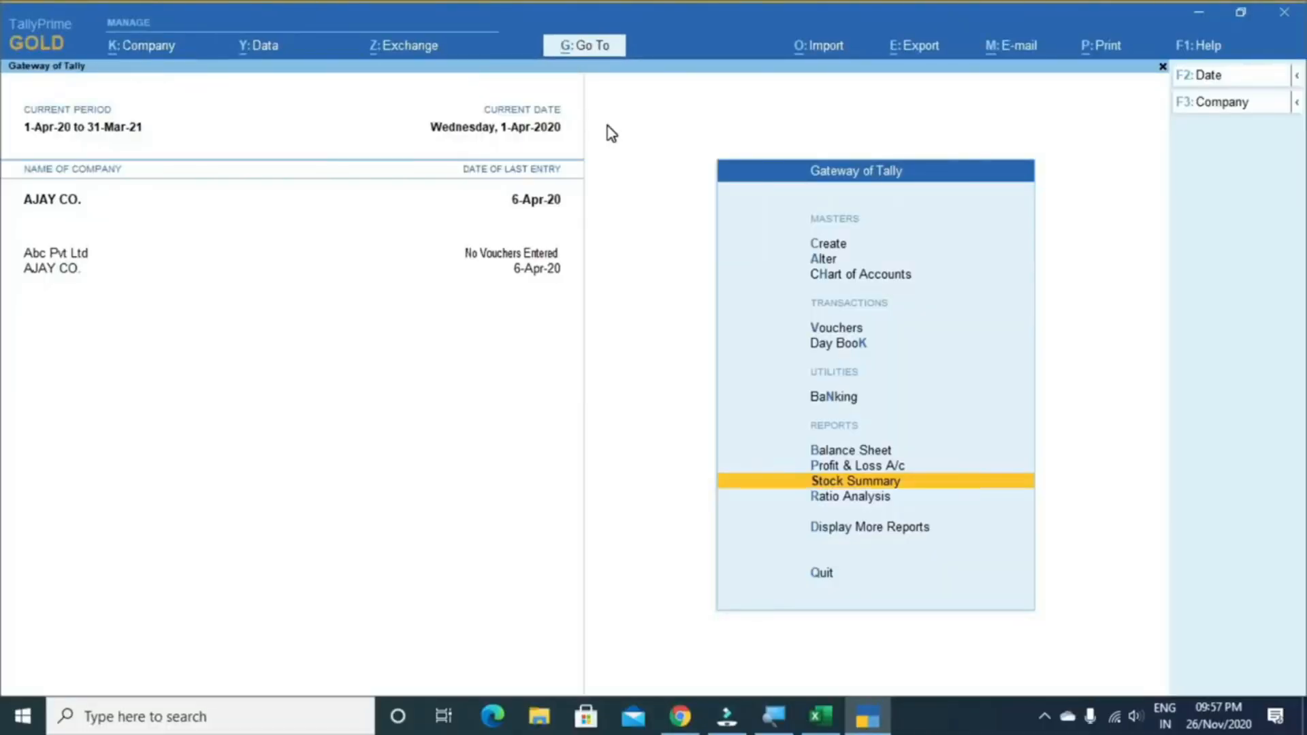
{"action": "key", "text": "F3"}
{"action": "key", "text": "Up"}
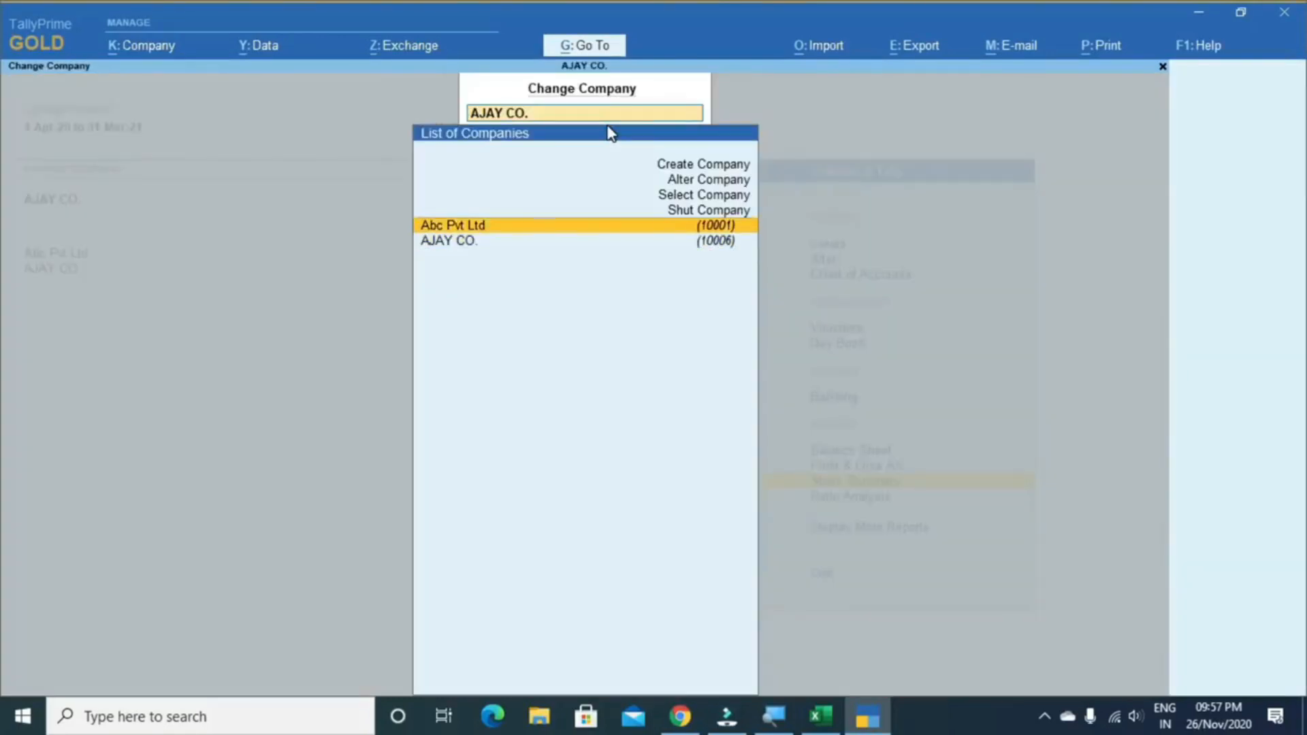
{"action": "key", "text": "Return"}
{"action": "key", "text": "F3"}
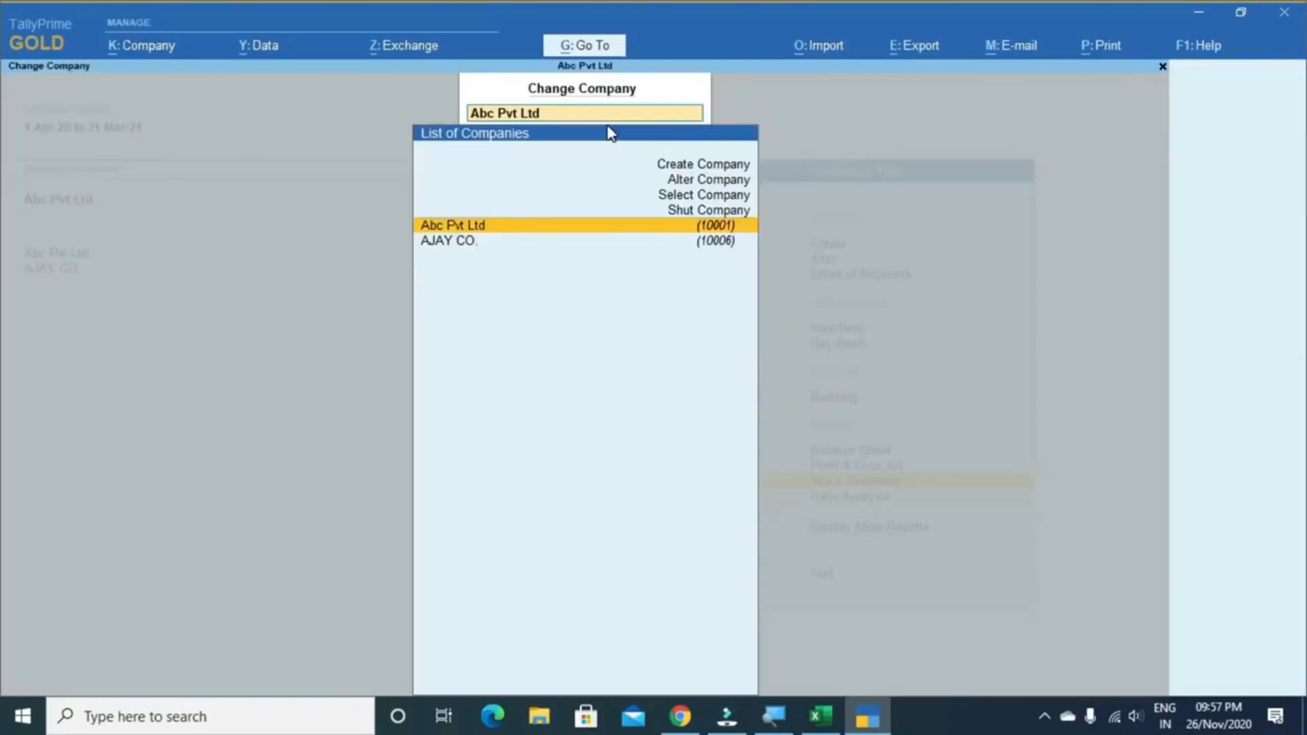
{"action": "key", "text": "Down"}
{"action": "key", "text": "Return"}
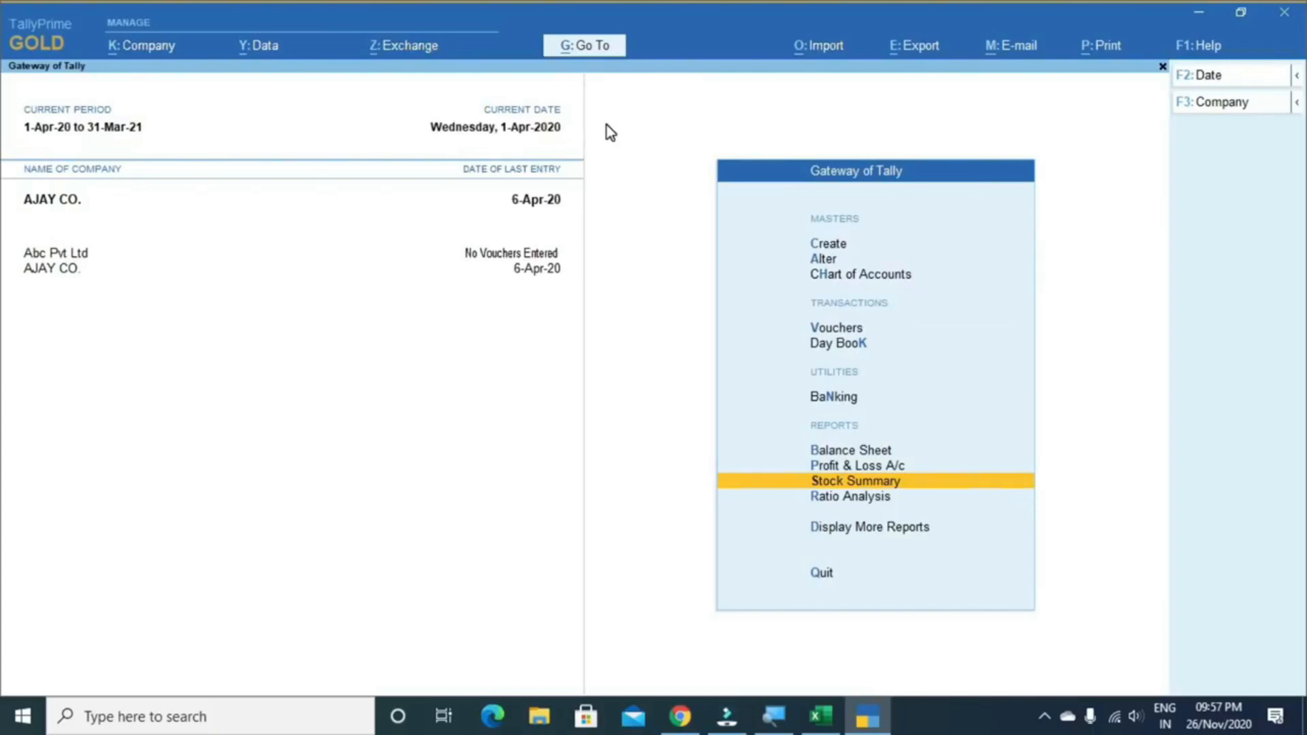
Select the ALT + K company menu row in the Excel shortcut sheet, then bring up the Company menu in TallyPrime
{"action": "key", "text": "alt+Tab"}
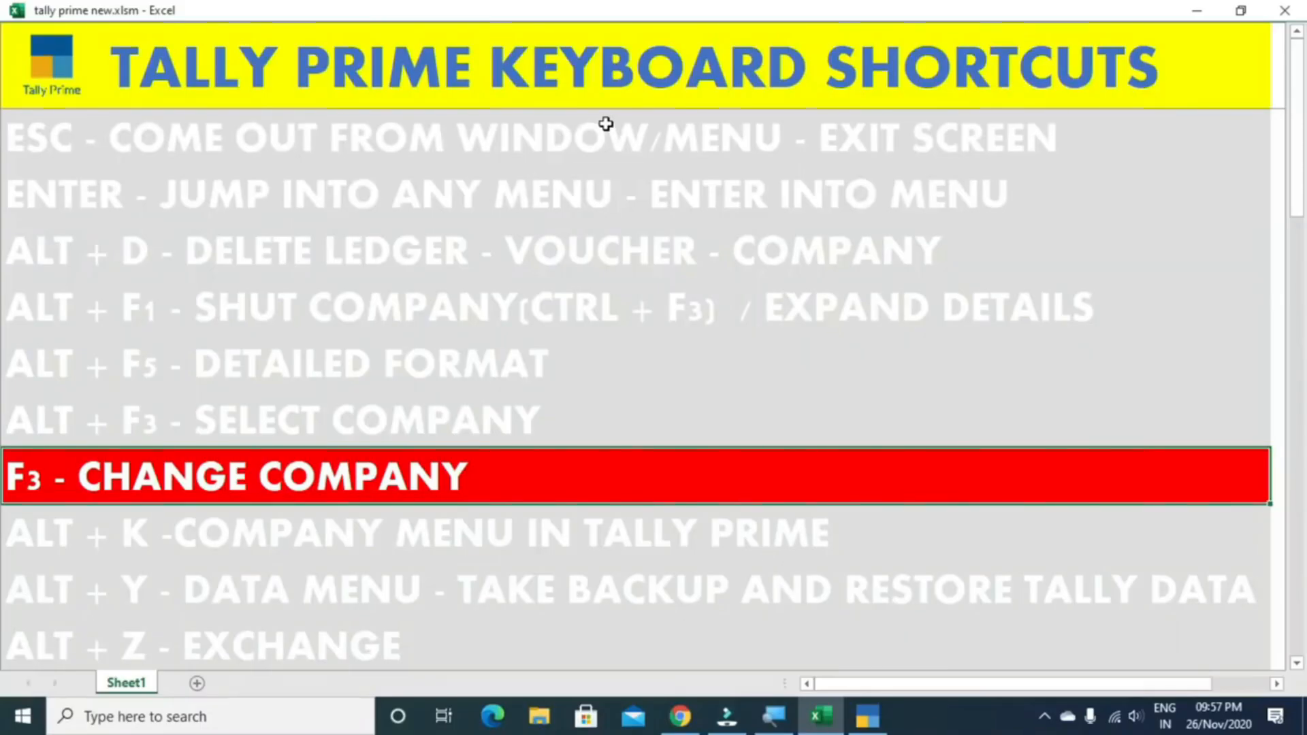
{"action": "key", "text": "Down"}
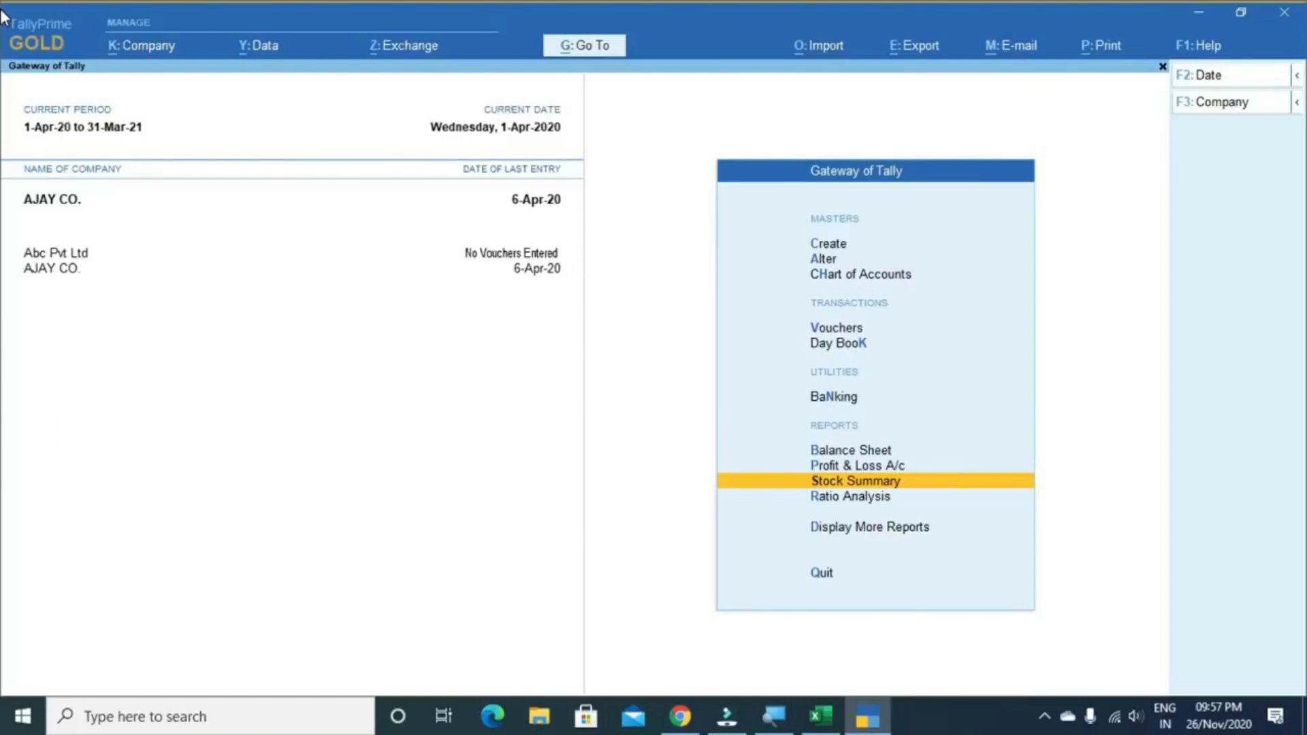
{"action": "key", "text": "alt+k"}
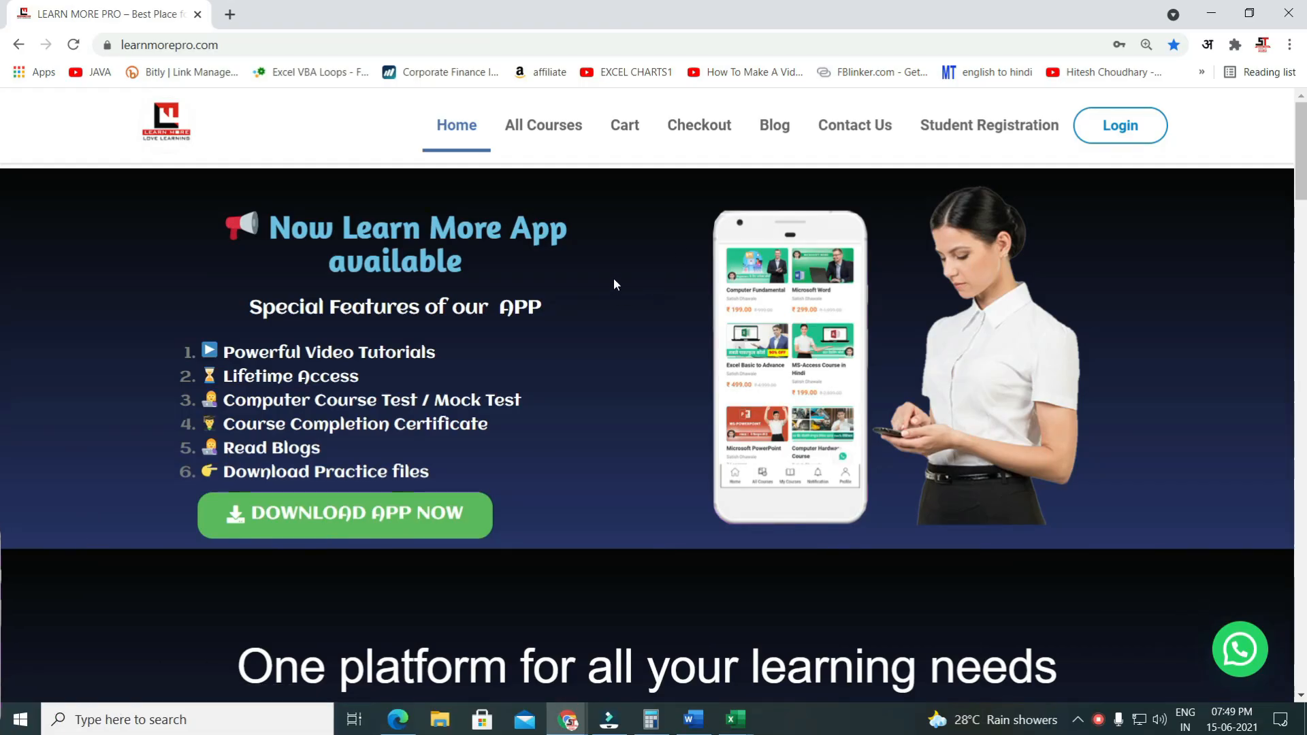
Open the Tally Prime Full Course page from the full course list on the Learn More Pro website in Chrome
{"action": "left_click", "coordinate": [554, 129]}
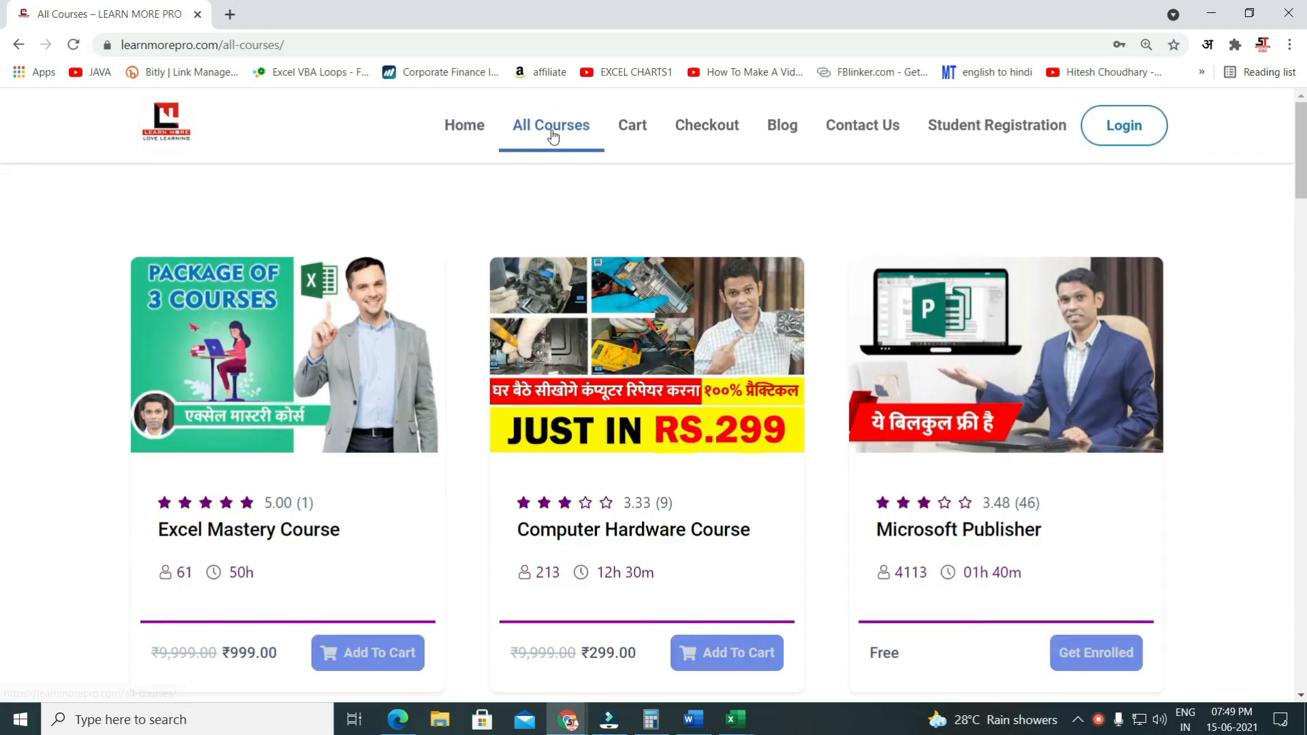
{"action": "scroll", "coordinate": [787, 226], "scroll_direction": "down", "scroll_amount": 7}
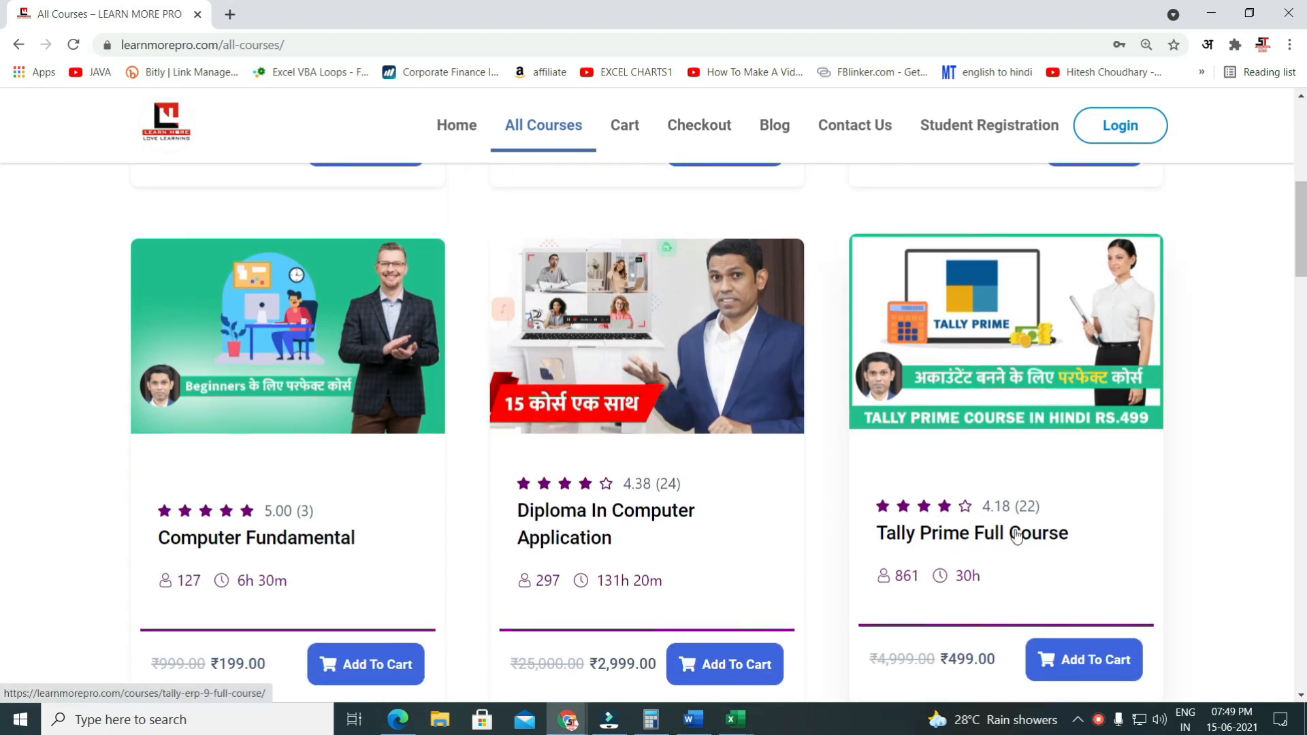
{"action": "left_click", "coordinate": [983, 539]}
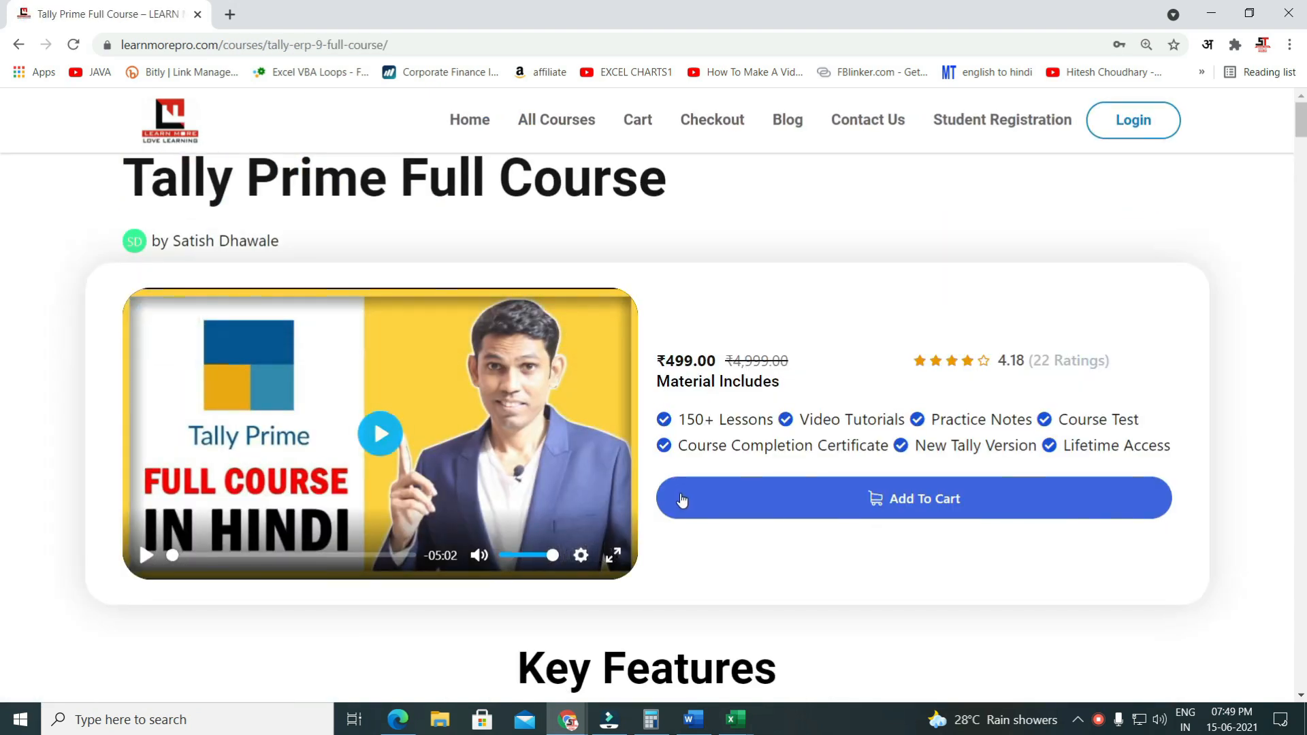
Look through the Tally Prime Full Course page's key features and the lesson list in its course curriculum
{"action": "scroll", "coordinate": [650, 388], "scroll_direction": "down", "scroll_amount": 7}
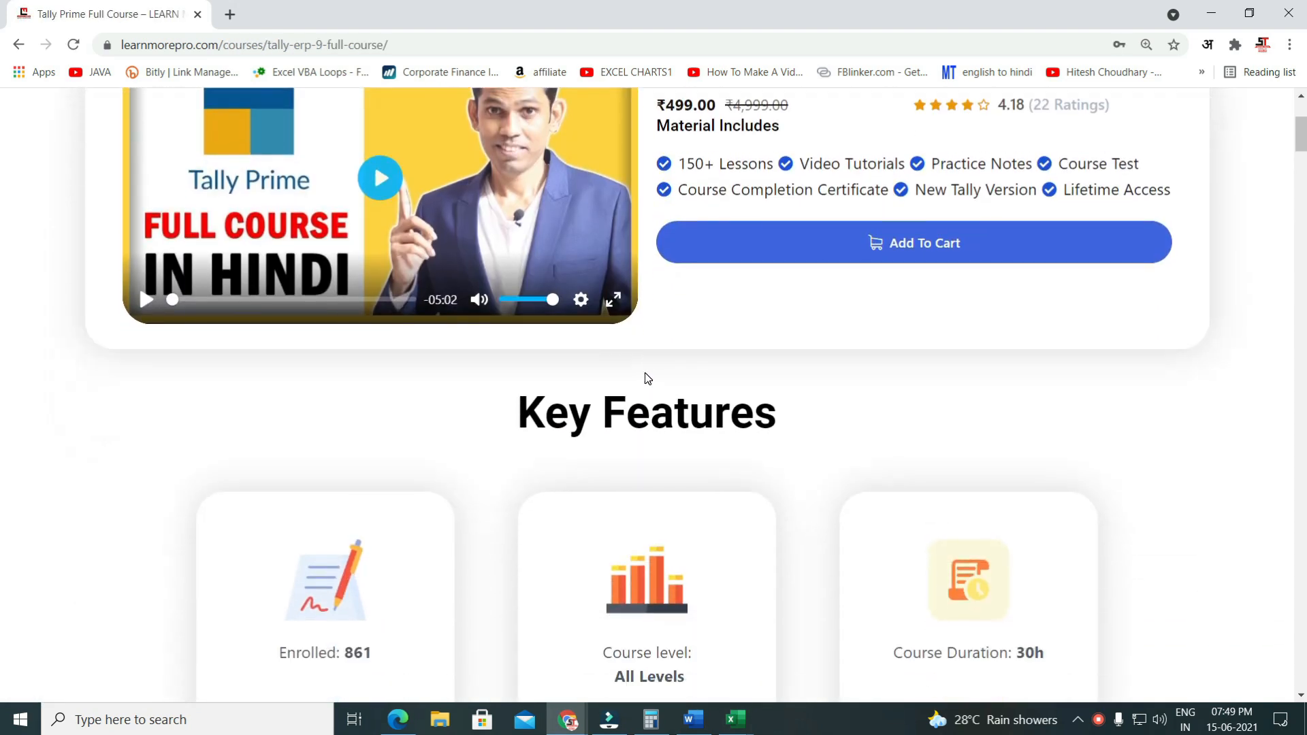
{"action": "scroll", "coordinate": [647, 379], "scroll_direction": "down", "scroll_amount": 6}
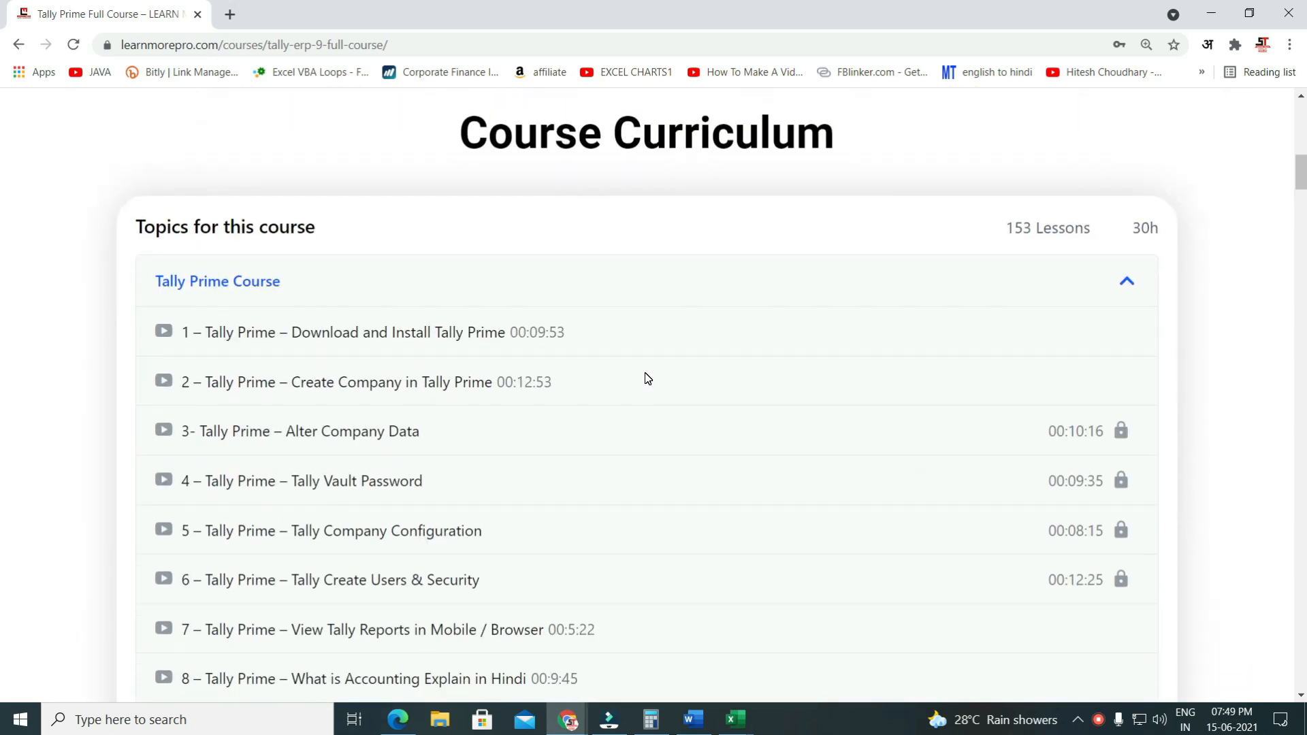
{"action": "scroll", "coordinate": [648, 378], "scroll_direction": "down", "scroll_amount": 12}
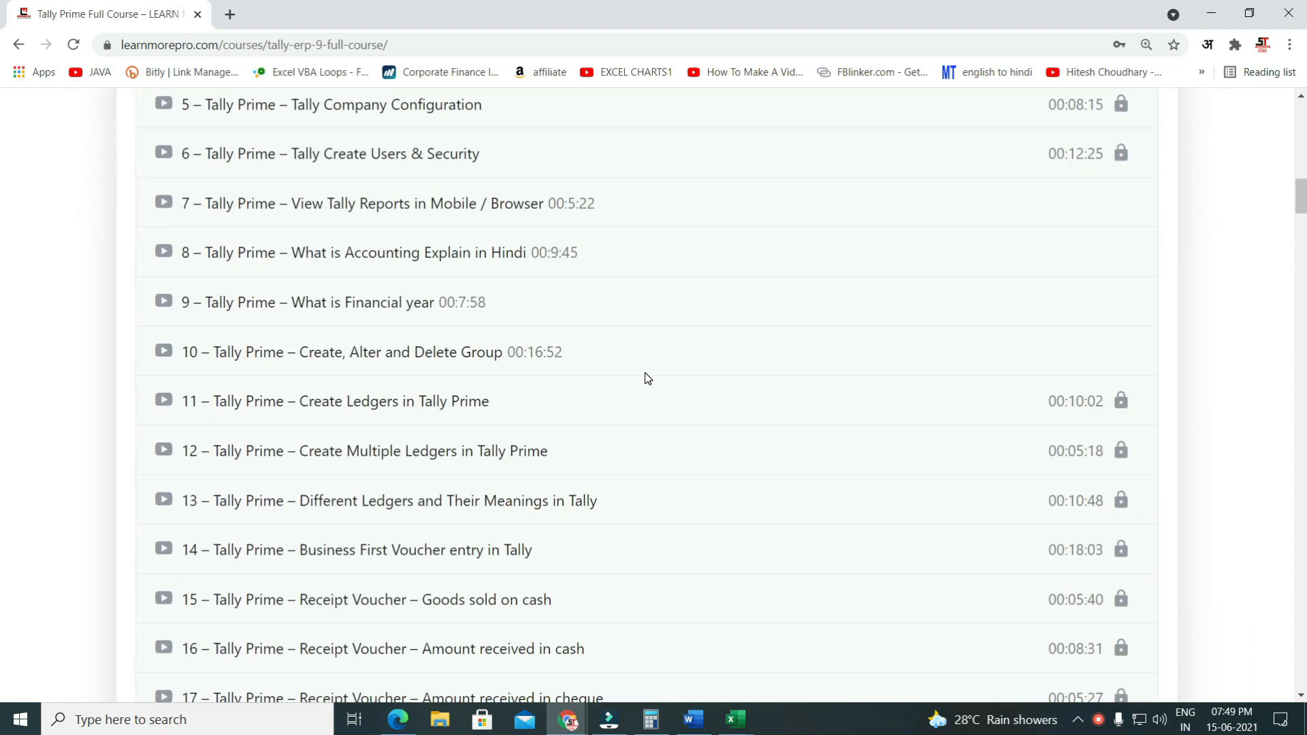
{"action": "scroll", "coordinate": [647, 379], "scroll_direction": "down", "scroll_amount": 7}
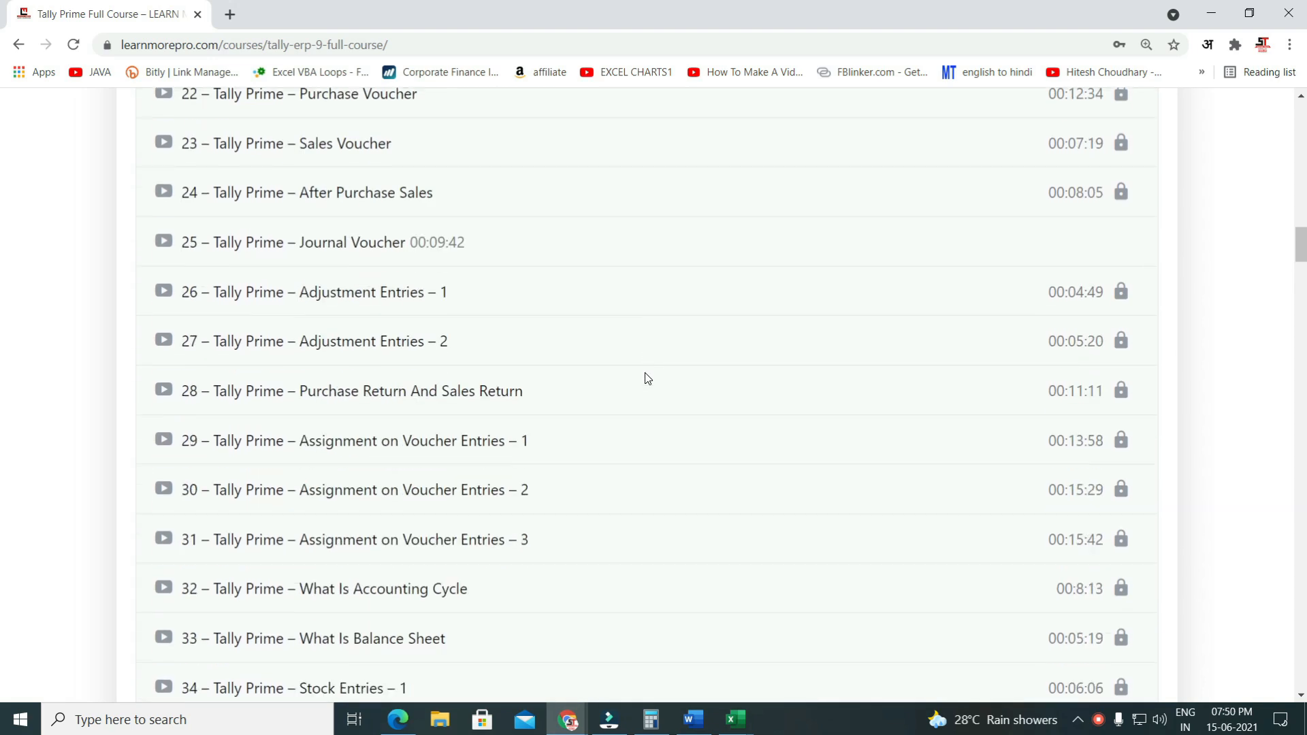
{"action": "scroll", "coordinate": [647, 378], "scroll_direction": "up", "scroll_amount": 3}
{"action": "scroll", "coordinate": [647, 379], "scroll_direction": "down", "scroll_amount": 13}
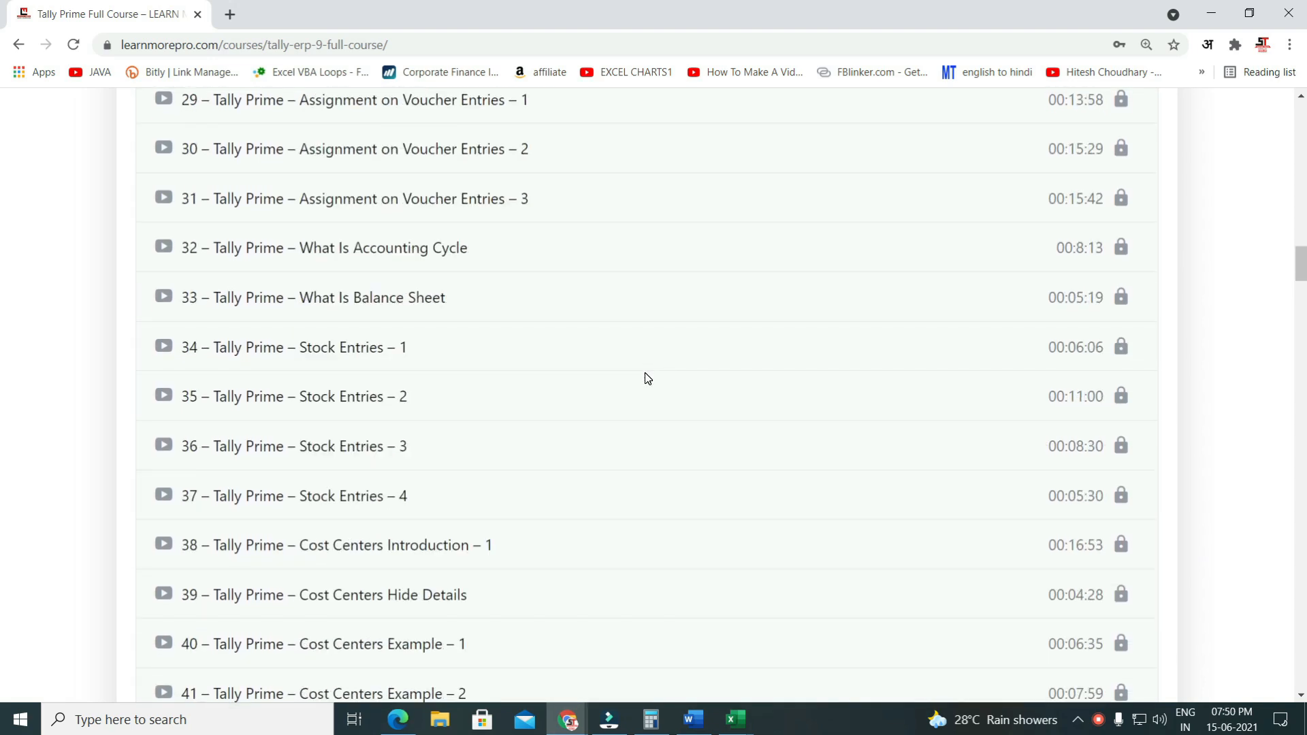
{"action": "scroll", "coordinate": [648, 379], "scroll_direction": "down", "scroll_amount": 6}
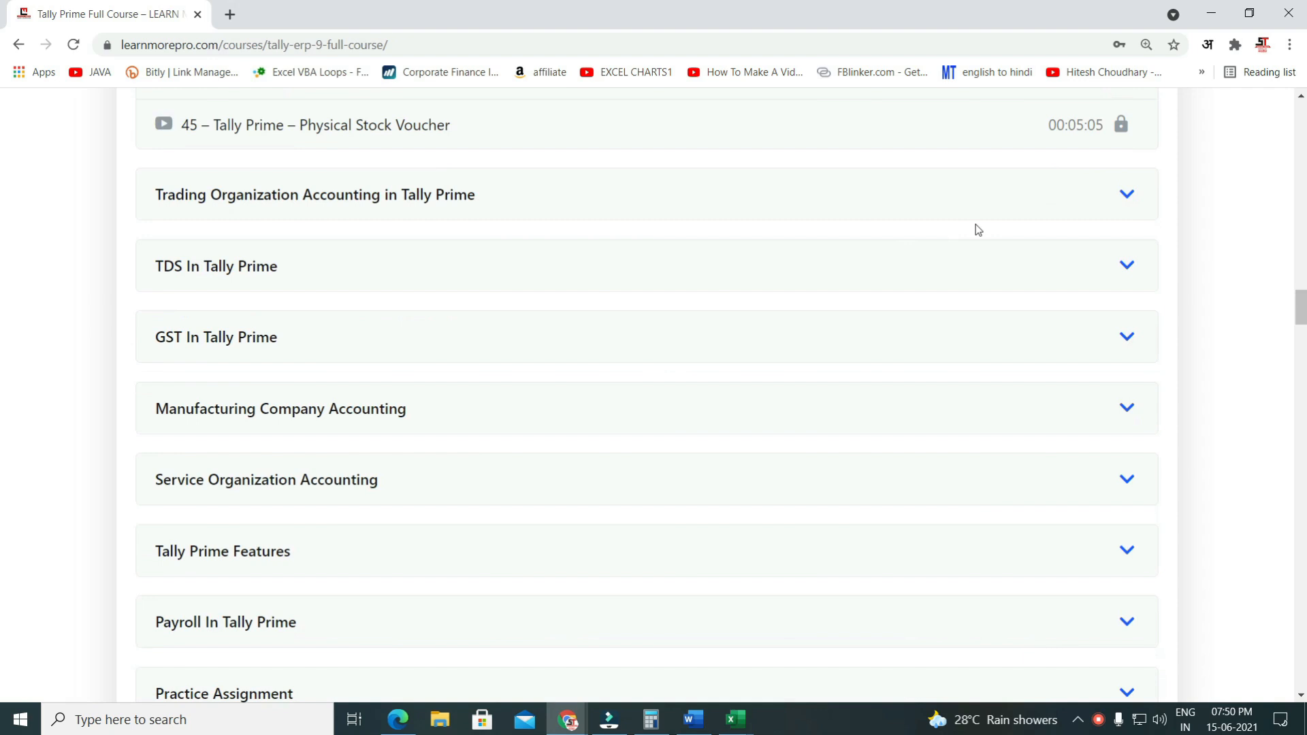
Preview curriculum sections including Trading Organization Accounting, TDS, GST and Manufacturing Company Accounting, collapsing each again, and look over the remaining section titles
{"action": "left_click", "coordinate": [1002, 215]}
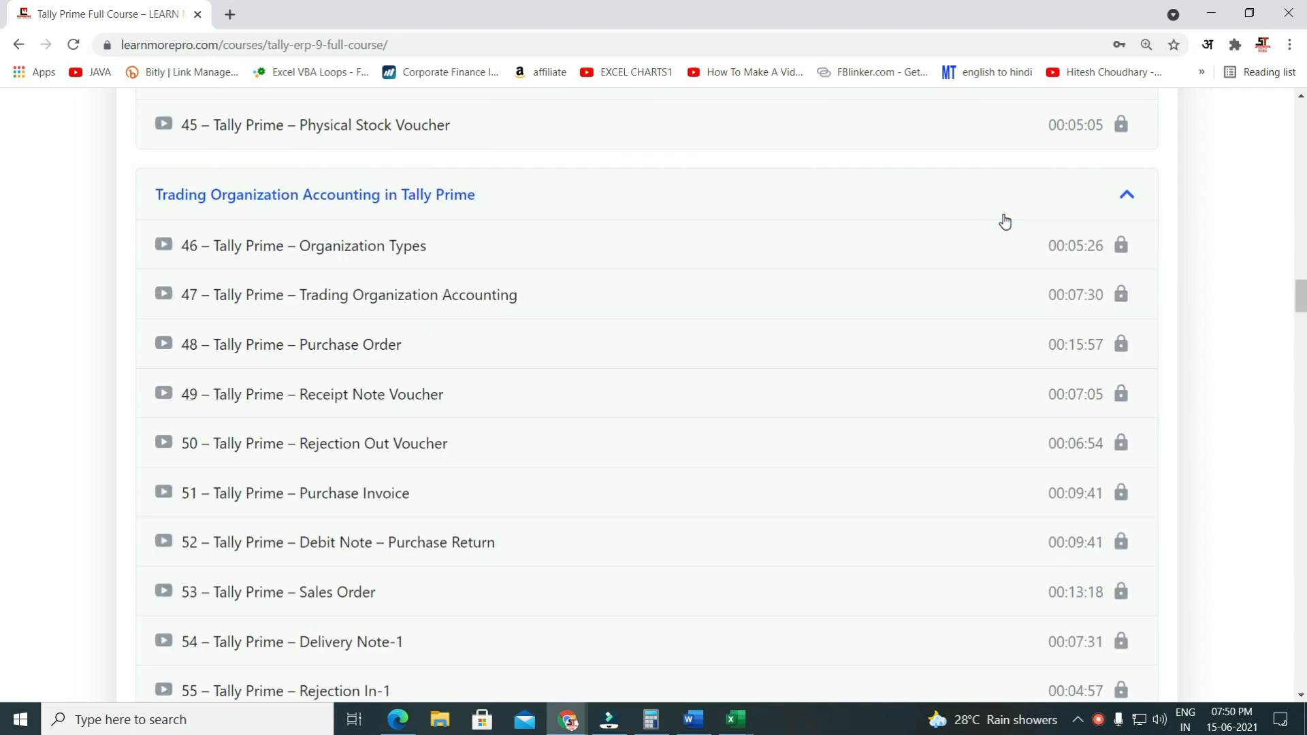
{"action": "left_click", "coordinate": [1004, 217]}
{"action": "left_click", "coordinate": [1001, 276]}
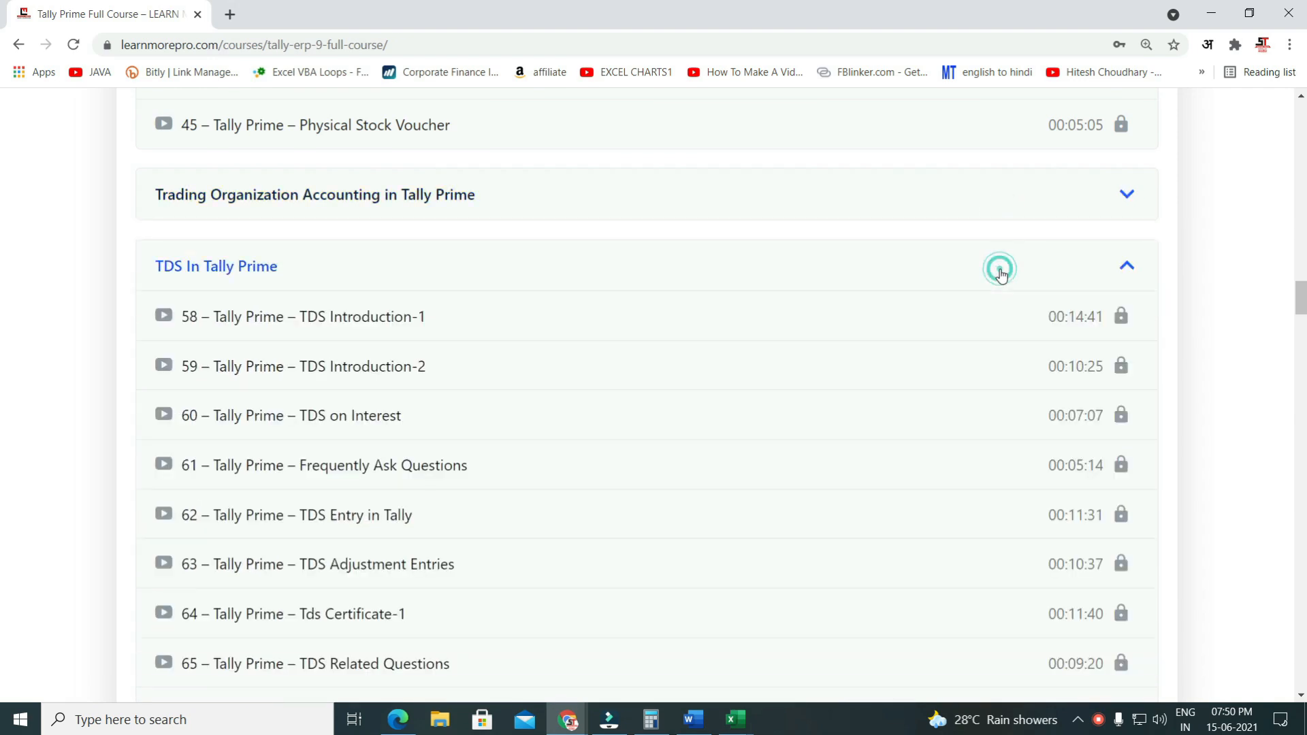
{"action": "left_click", "coordinate": [999, 268]}
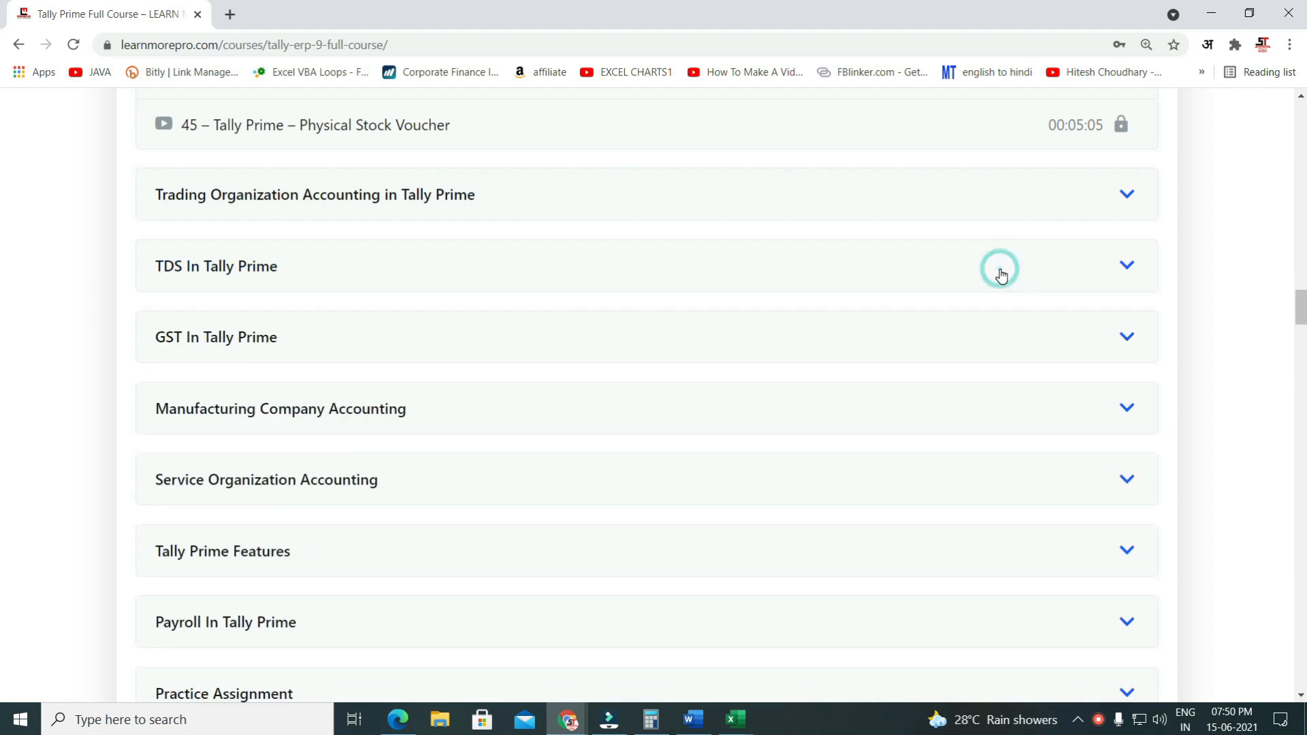
{"action": "left_click", "coordinate": [983, 338]}
{"action": "left_click", "coordinate": [983, 340]}
{"action": "left_click", "coordinate": [941, 418]}
{"action": "left_click", "coordinate": [939, 416]}
{"action": "scroll", "coordinate": [910, 418], "scroll_direction": "down", "scroll_amount": 1}
{"action": "left_click", "coordinate": [909, 416]}
{"action": "left_click", "coordinate": [905, 407]}
{"action": "scroll", "coordinate": [908, 411], "scroll_direction": "down", "scroll_amount": 2}
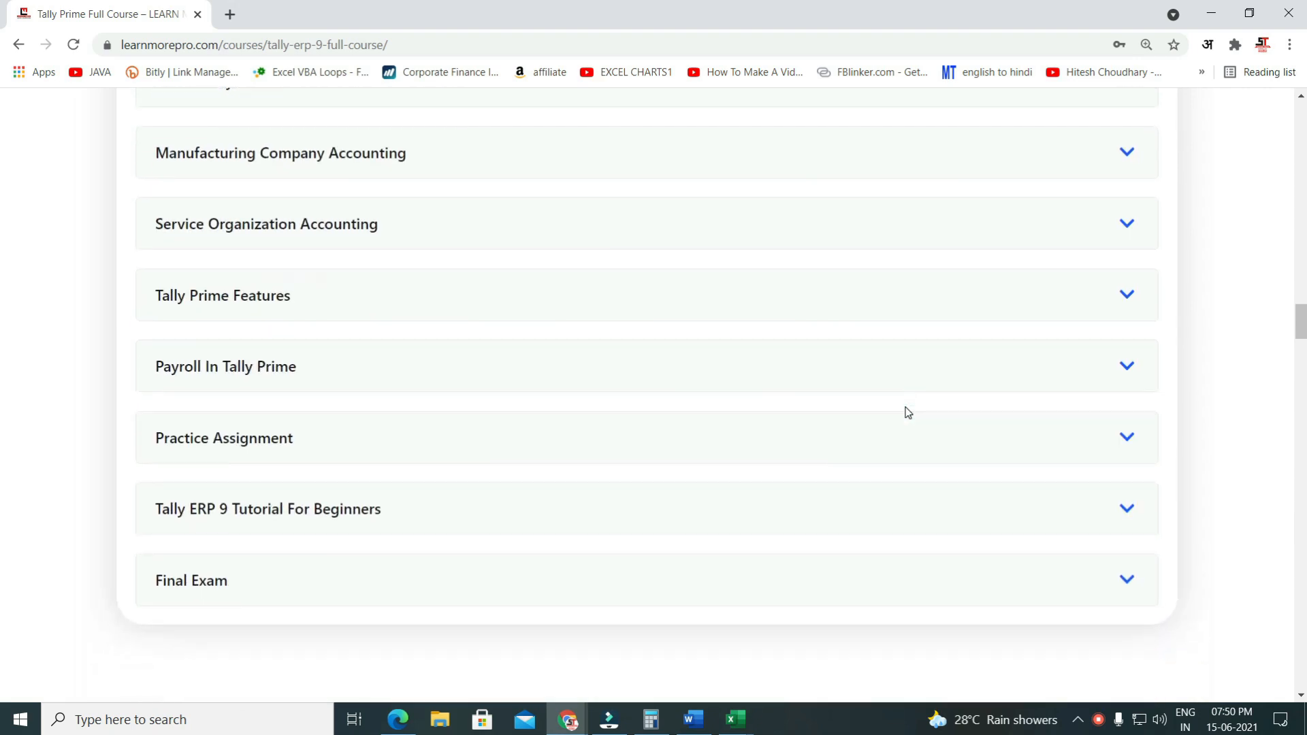
{"action": "left_click", "coordinate": [853, 313]}
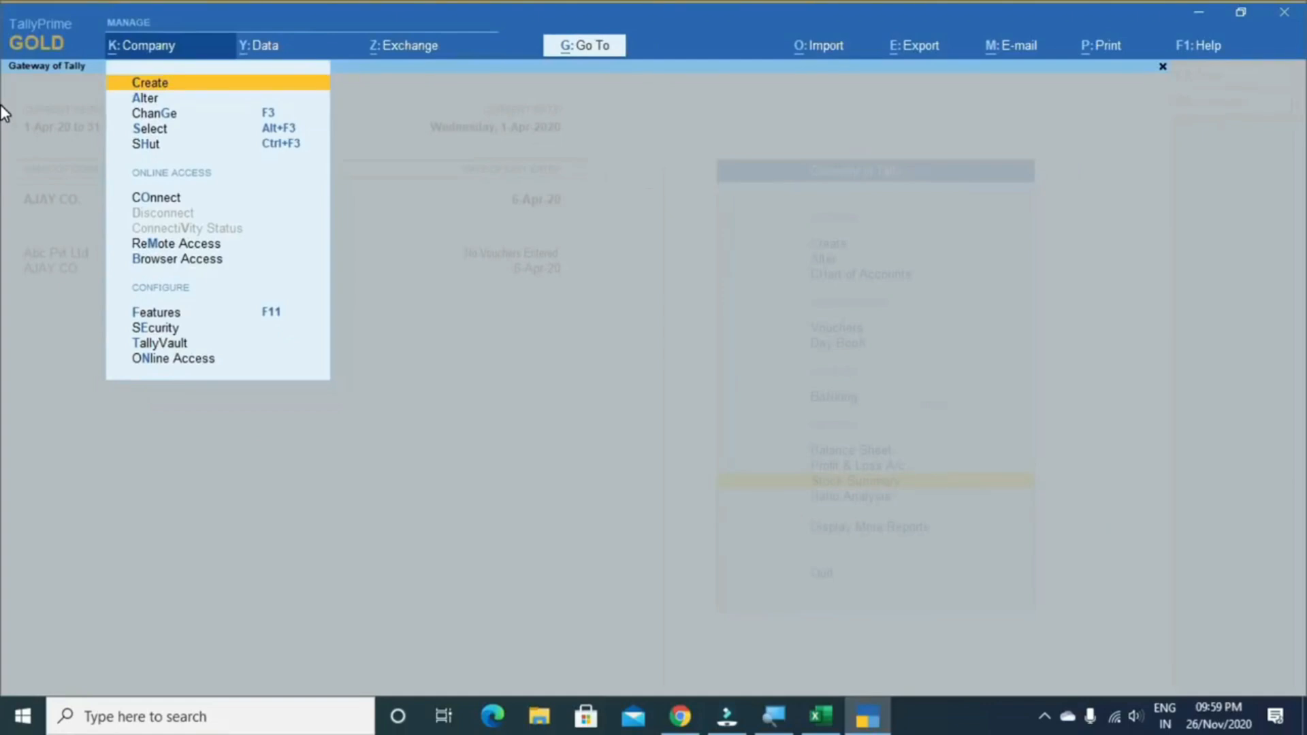
Select the ALT + Y data menu row in the Excel shortcut sheet, then bring up the Data menu in TallyPrime
{"action": "key", "text": "alt+Tab"}
{"action": "key", "text": "alt+Tab"}
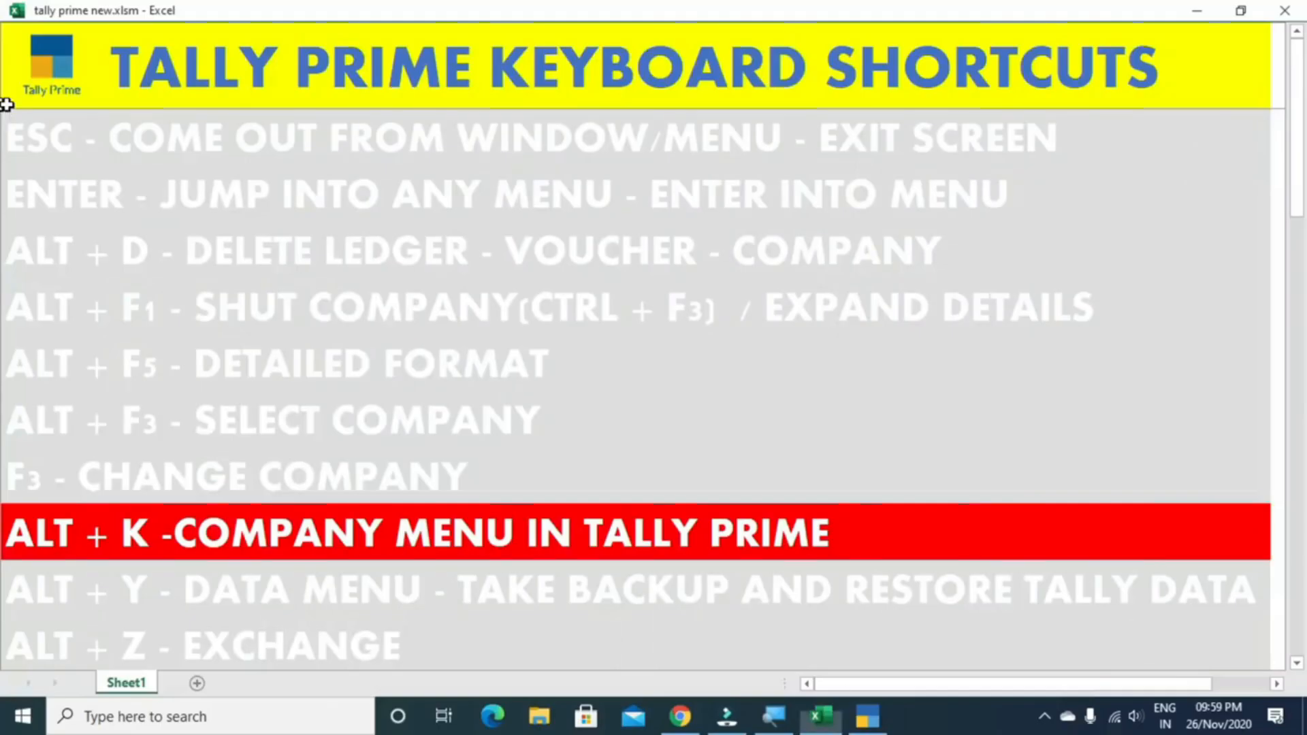
{"action": "key", "text": "Down"}
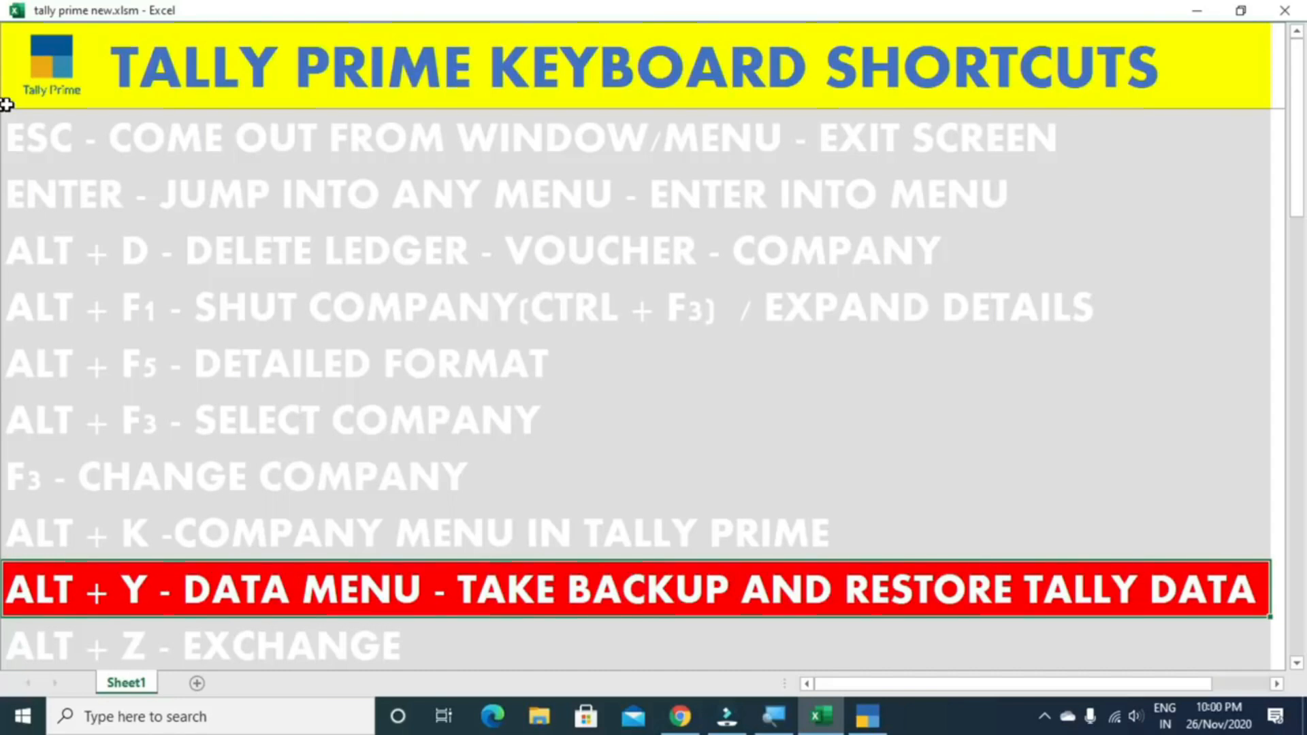
{"action": "scroll", "coordinate": [6, 102], "scroll_direction": "down", "scroll_amount": 1}
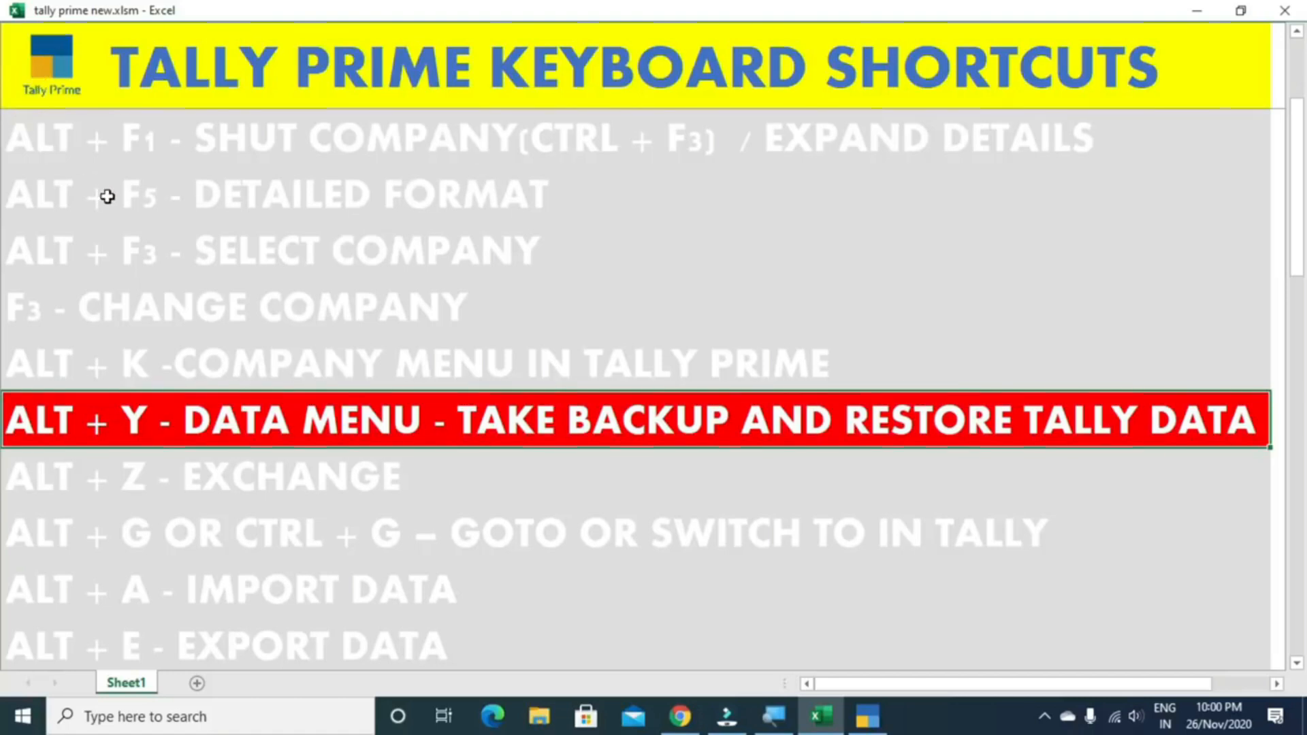
{"action": "key", "text": "alt+Tab"}
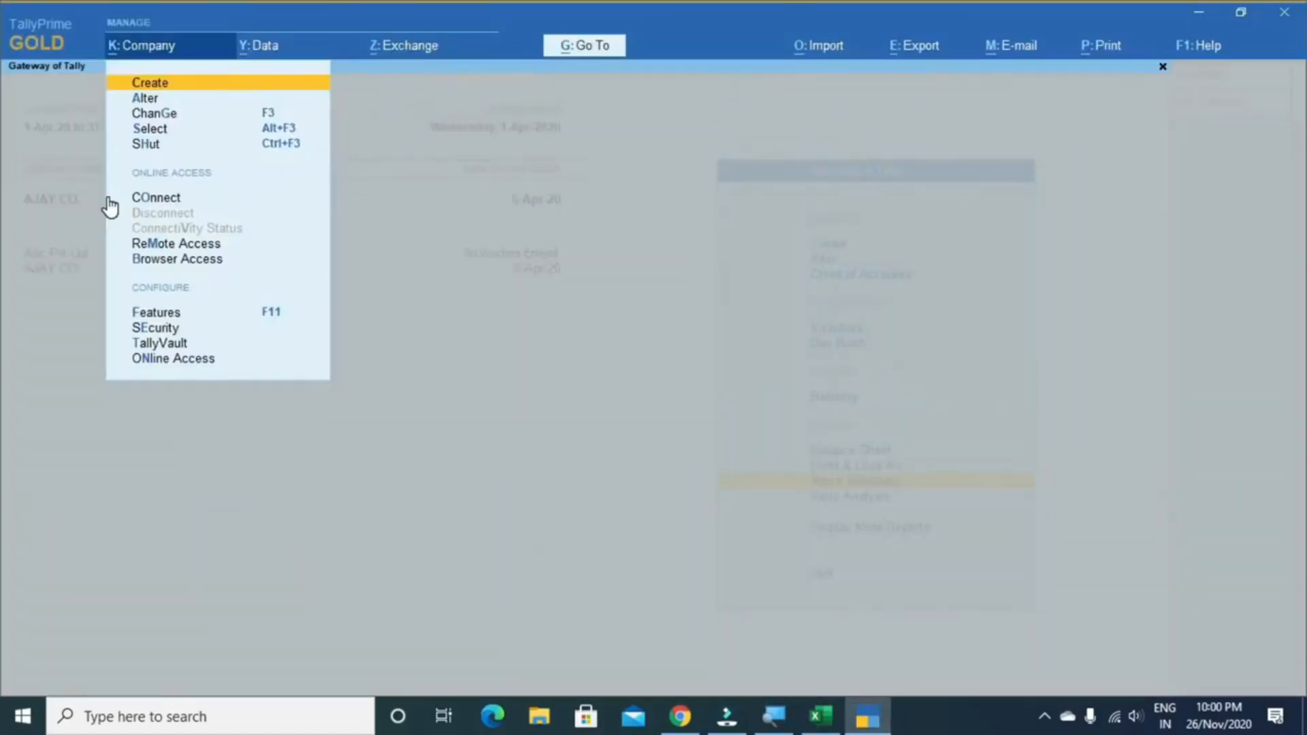
{"action": "key", "text": "alt+y"}
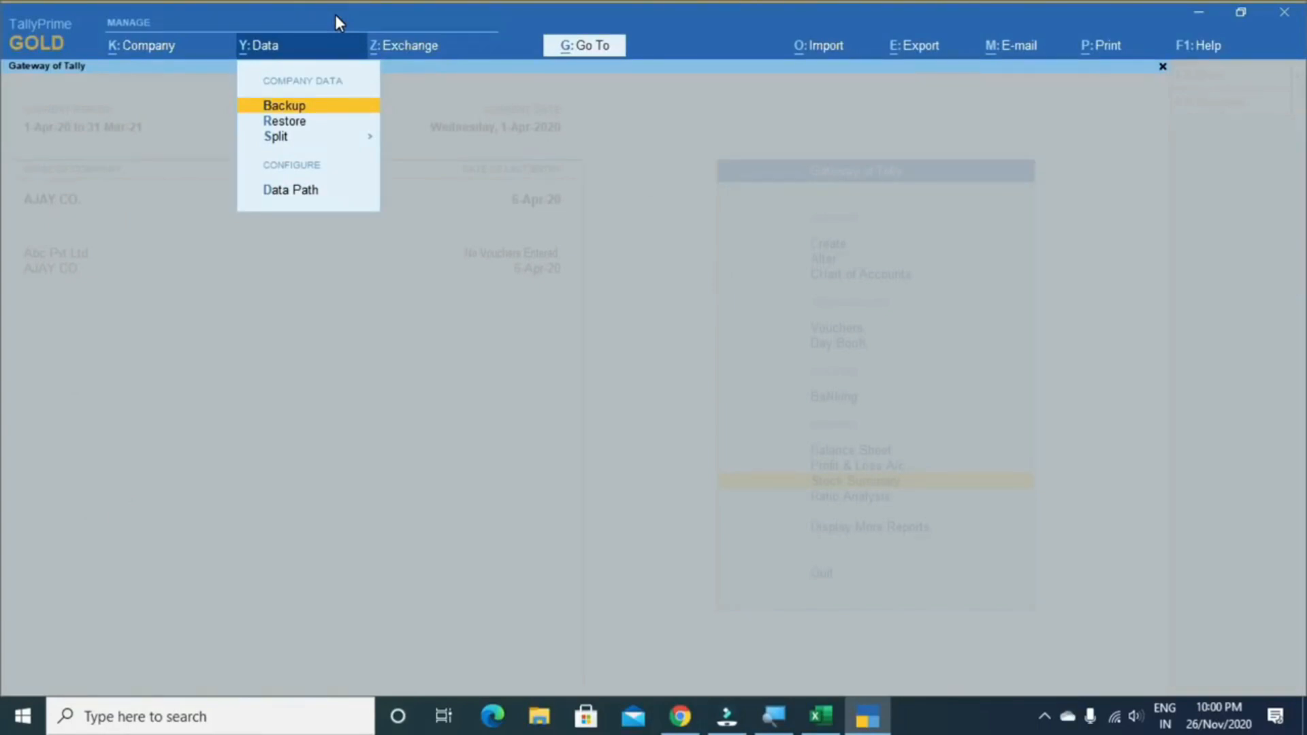
Select the ALT + Z exchange row in the Excel shortcut sheet, then bring up the Exchange menu in TallyPrime
{"action": "key", "text": "alt+Tab"}
{"action": "key", "text": "Down"}
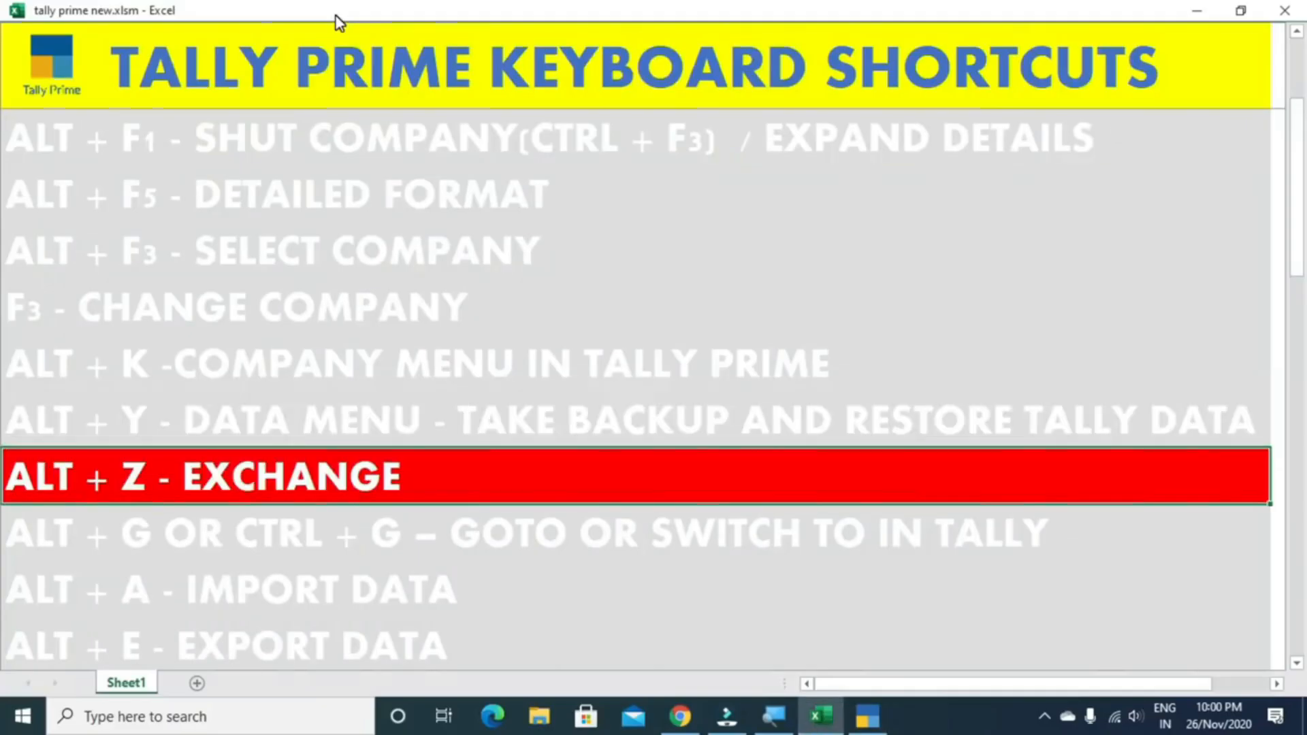
{"action": "key", "text": "alt+Tab"}
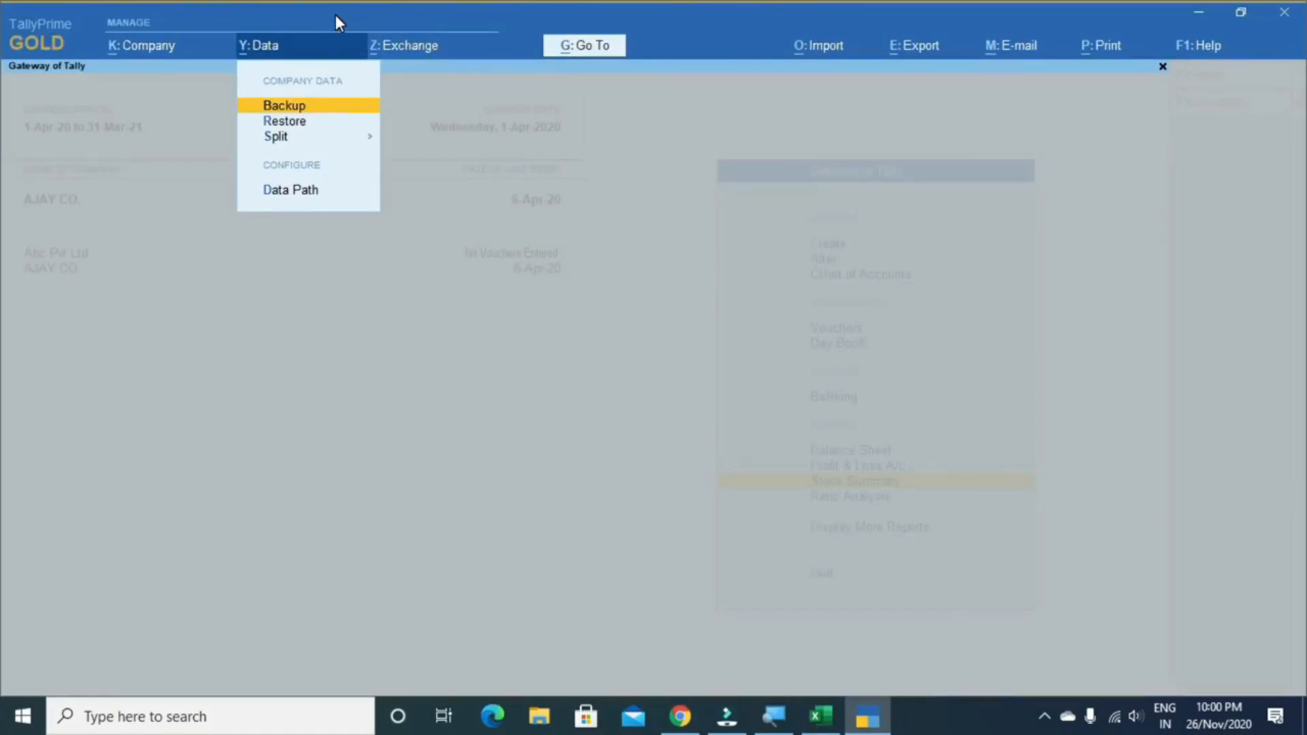
{"action": "key", "text": "alt+z"}
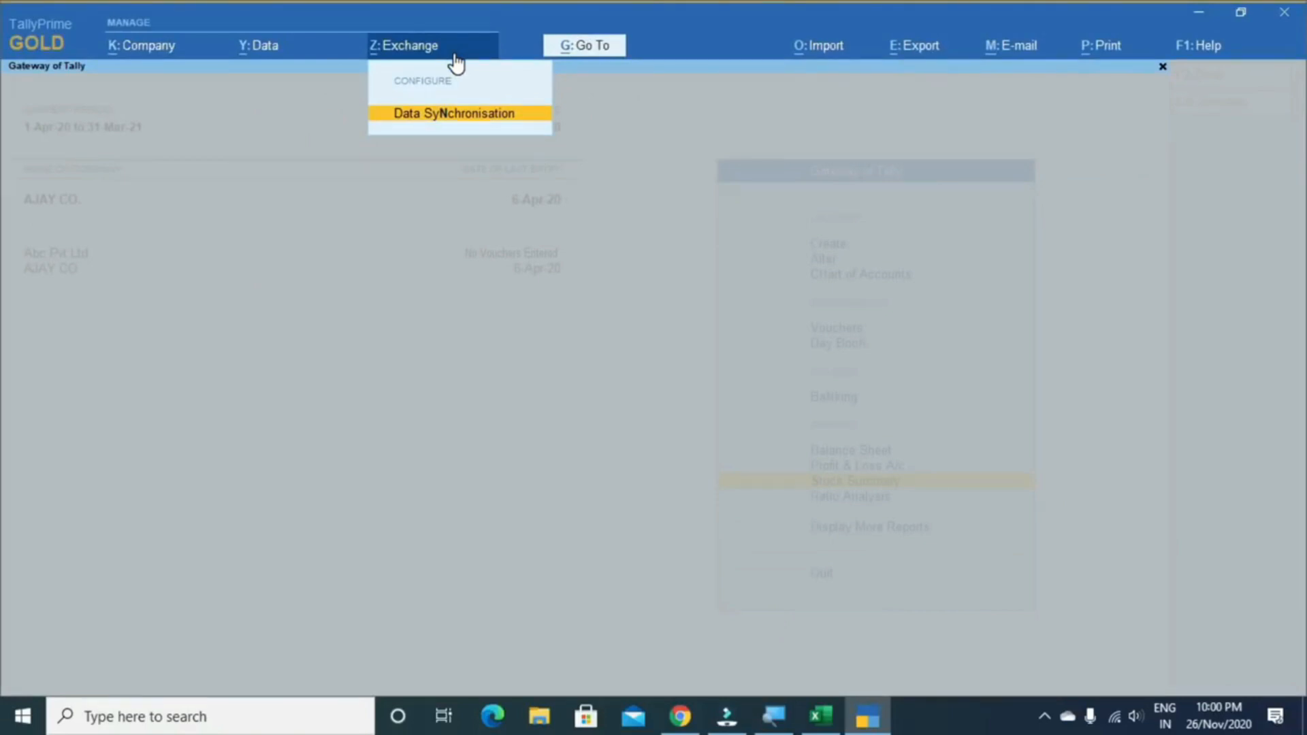
Select the ALT + G or CTRL + G row in the Excel shortcut sheet, then bring up Go To in TallyPrime
{"action": "key", "text": "alt+Tab"}
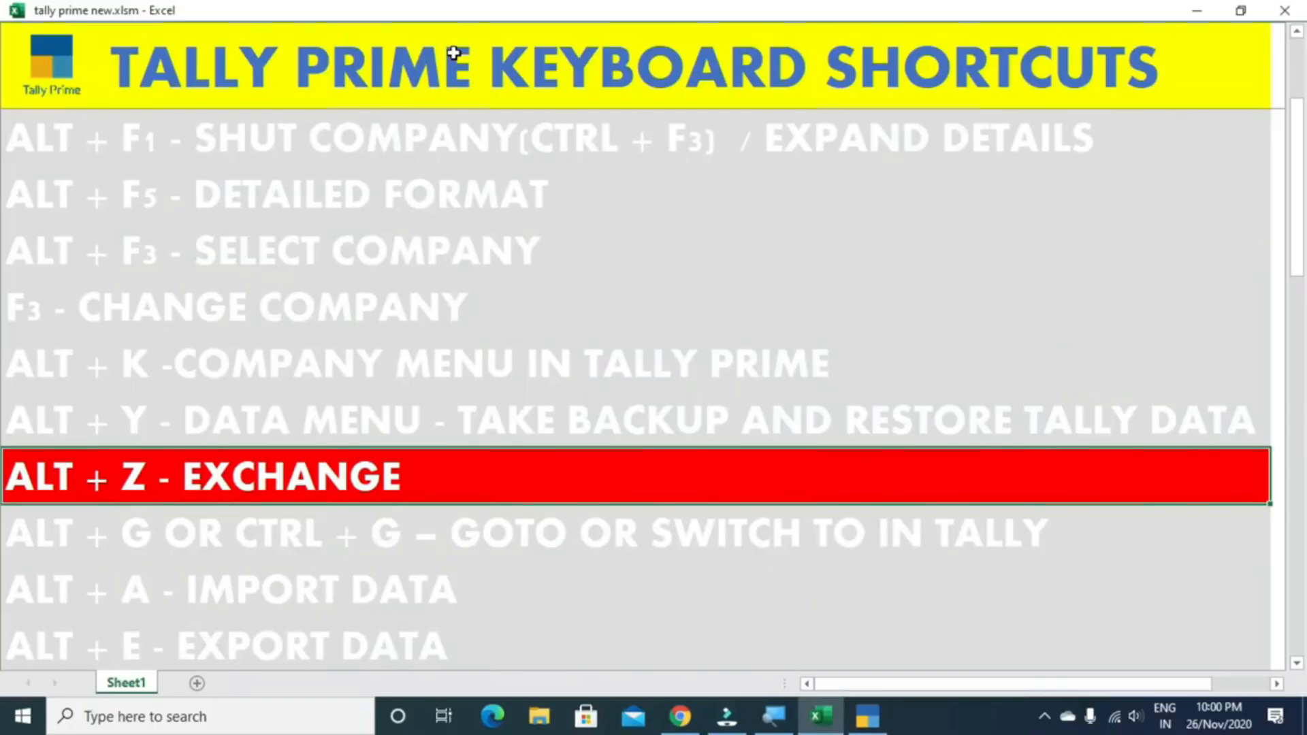
{"action": "key", "text": "Down"}
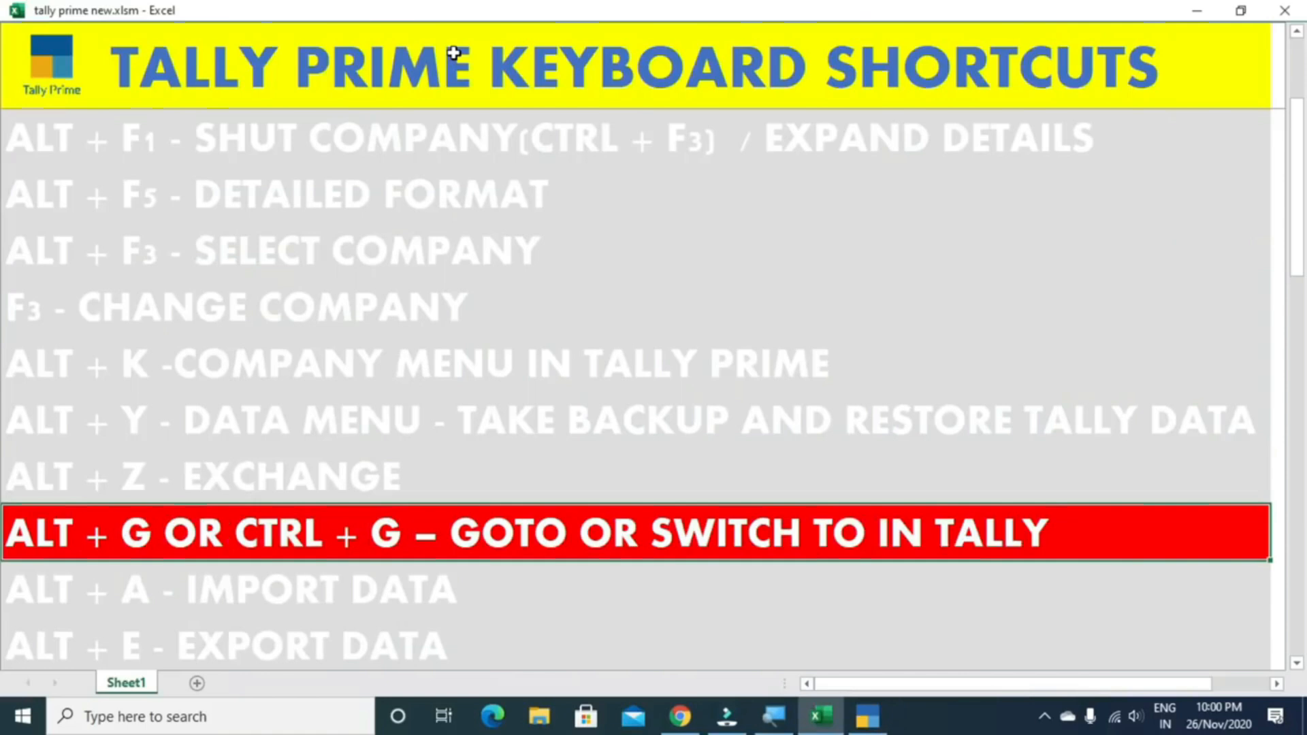
{"action": "scroll", "coordinate": [259, 575], "scroll_direction": "down", "scroll_amount": 1}
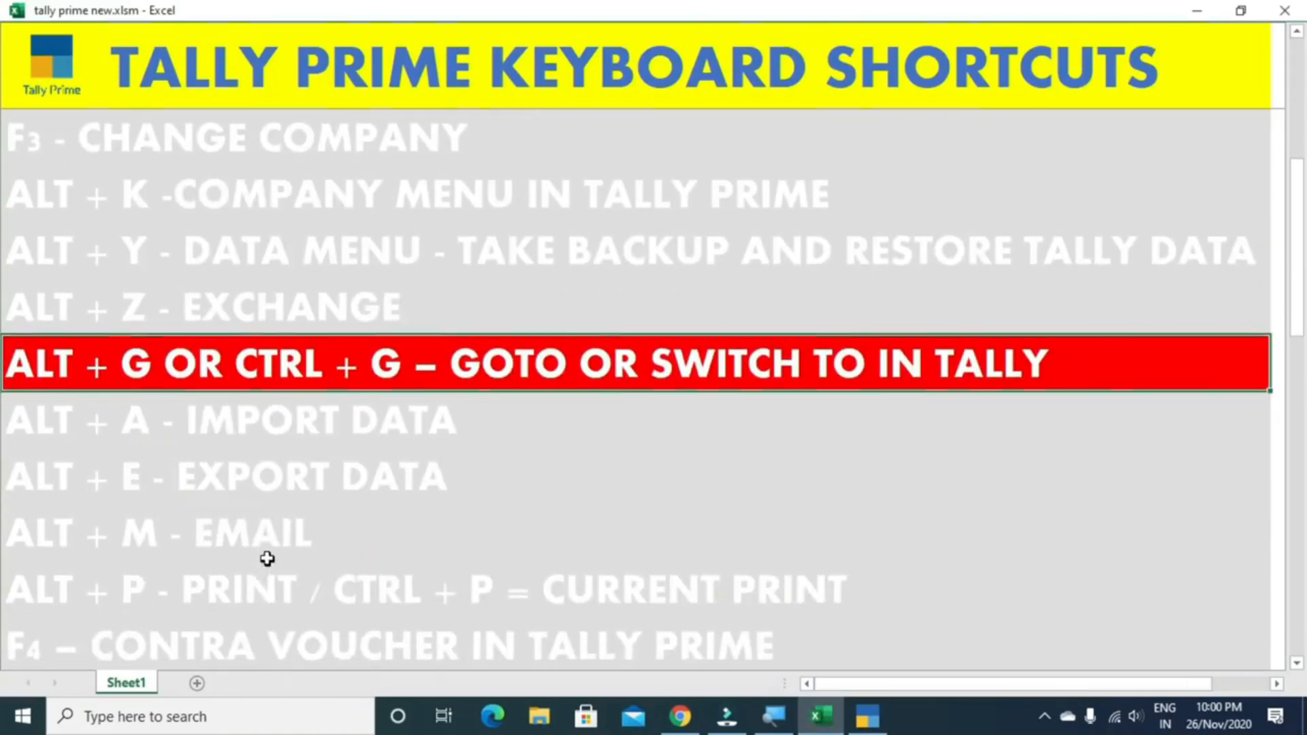
{"action": "scroll", "coordinate": [267, 558], "scroll_direction": "down", "scroll_amount": 1}
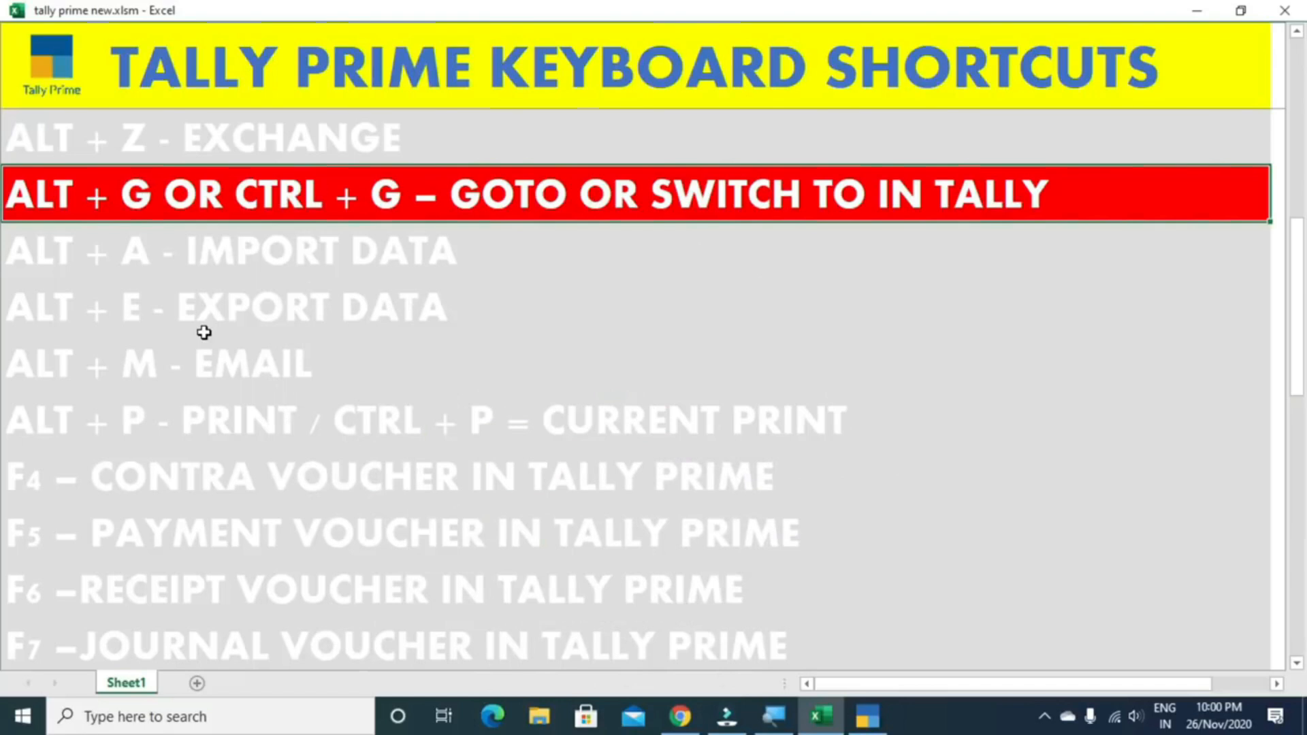
{"action": "key", "text": "alt+Tab"}
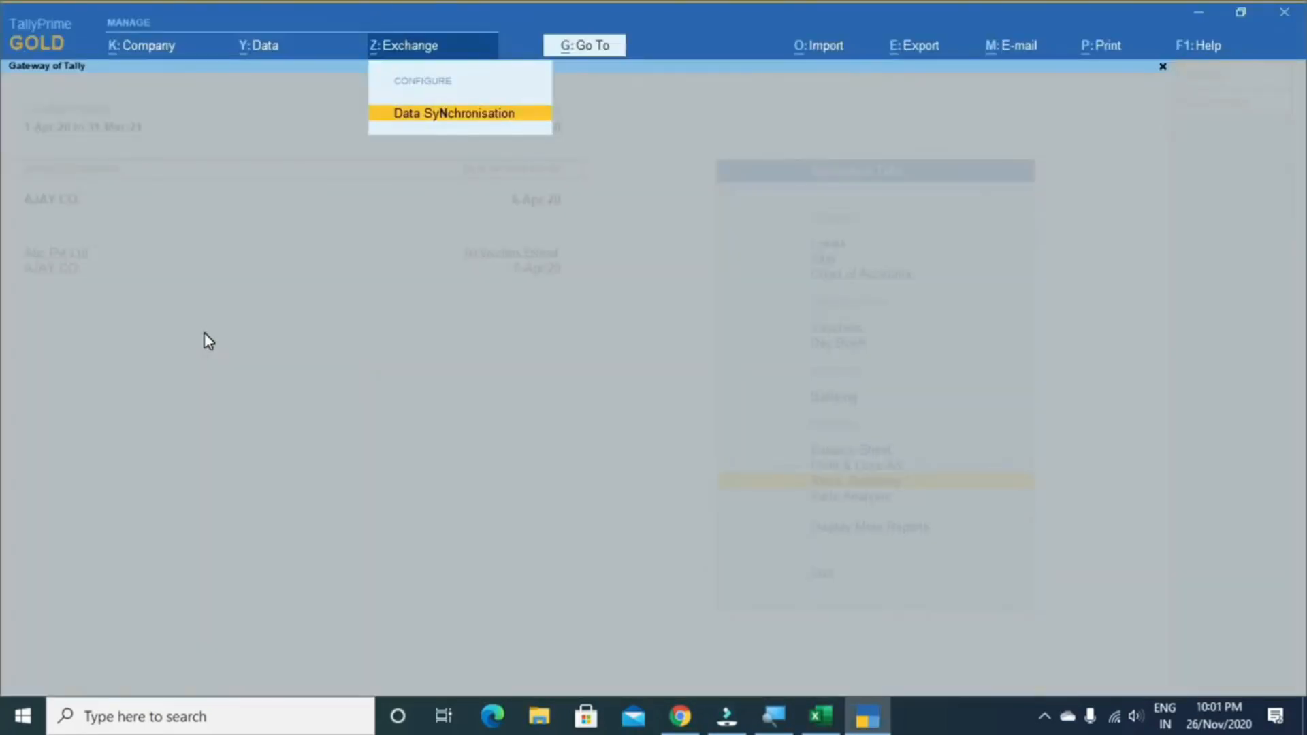
{"action": "key", "text": "alt+g"}
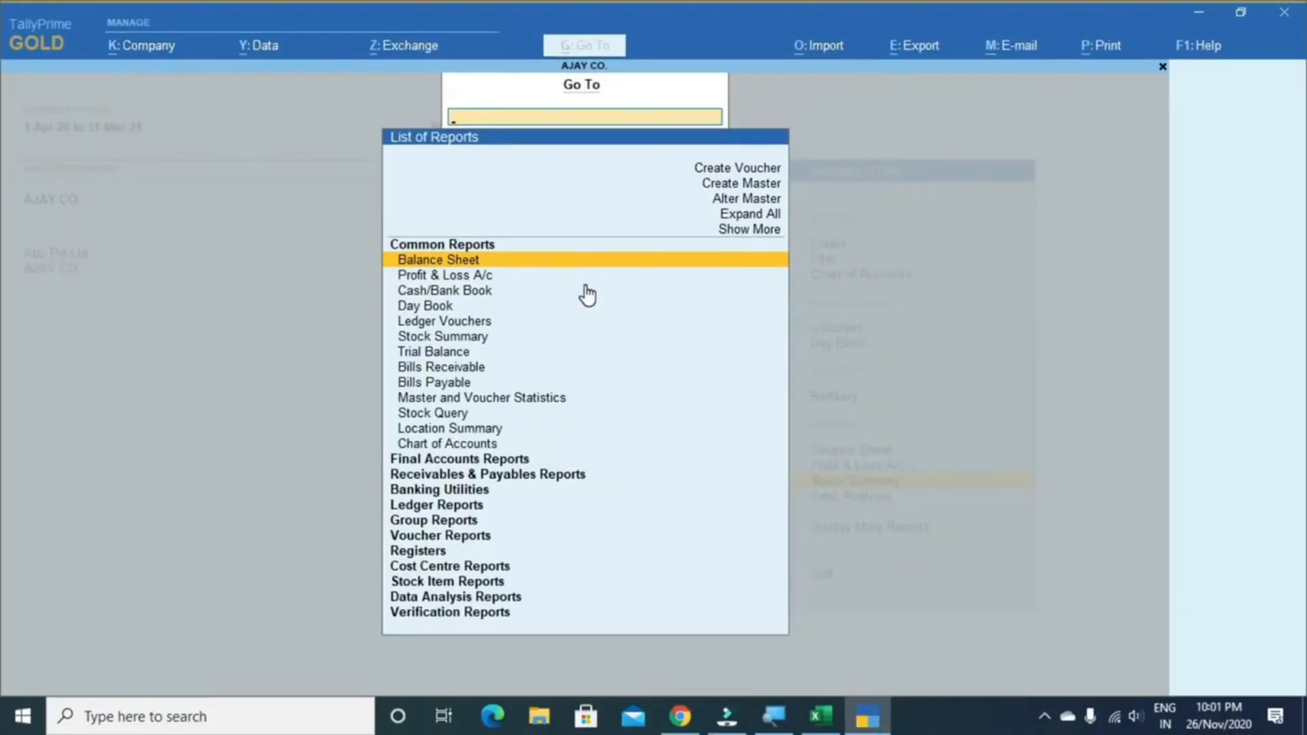
View the Day Book report from the Go To list of reports, then return to the Gateway of Tally
{"action": "key", "text": "Down"}
{"action": "key", "text": "Down"}
{"action": "key", "text": "Down"}
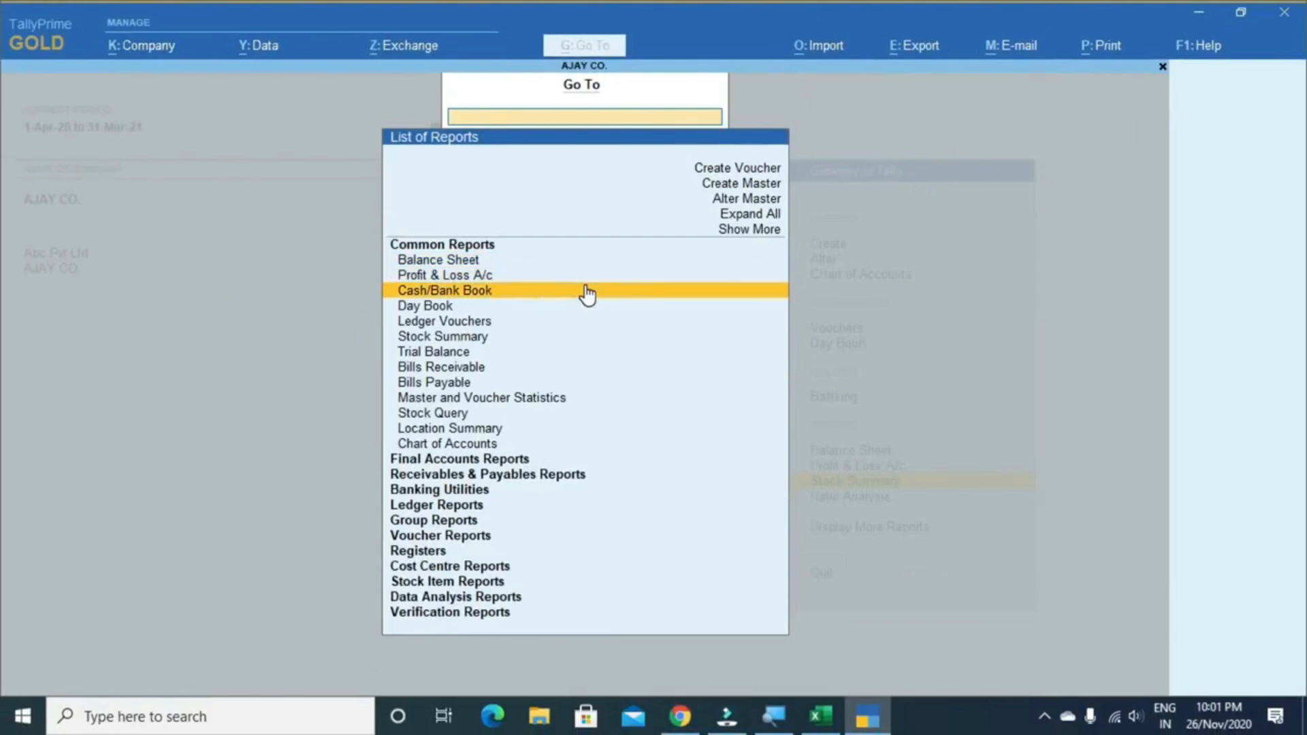
{"action": "key", "text": "Return"}
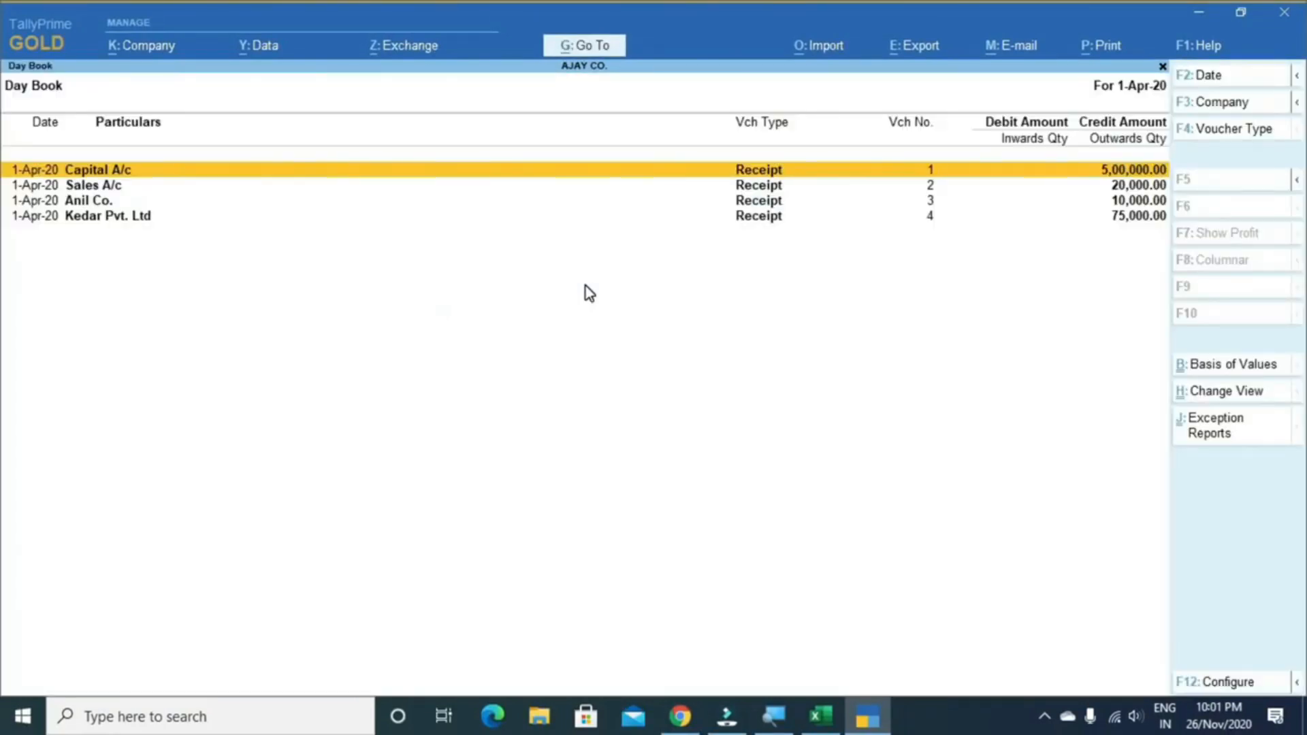
{"action": "key", "text": "Escape"}
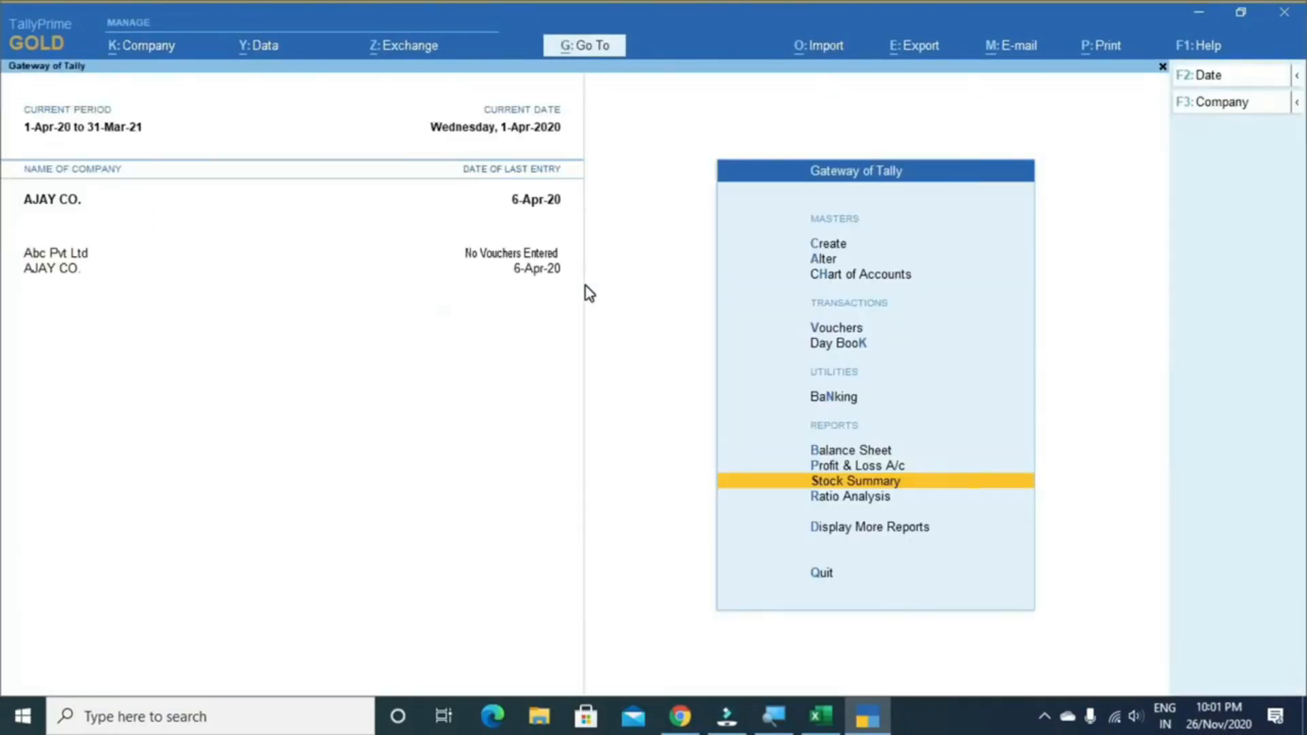
Start a new voucher from the Gateway of Tally and switch its type to Purchase
{"action": "key", "text": "Up"}
{"action": "key", "text": "Up"}
{"action": "key", "text": "Up"}
{"action": "key", "text": "Up"}
{"action": "key", "text": "Up"}
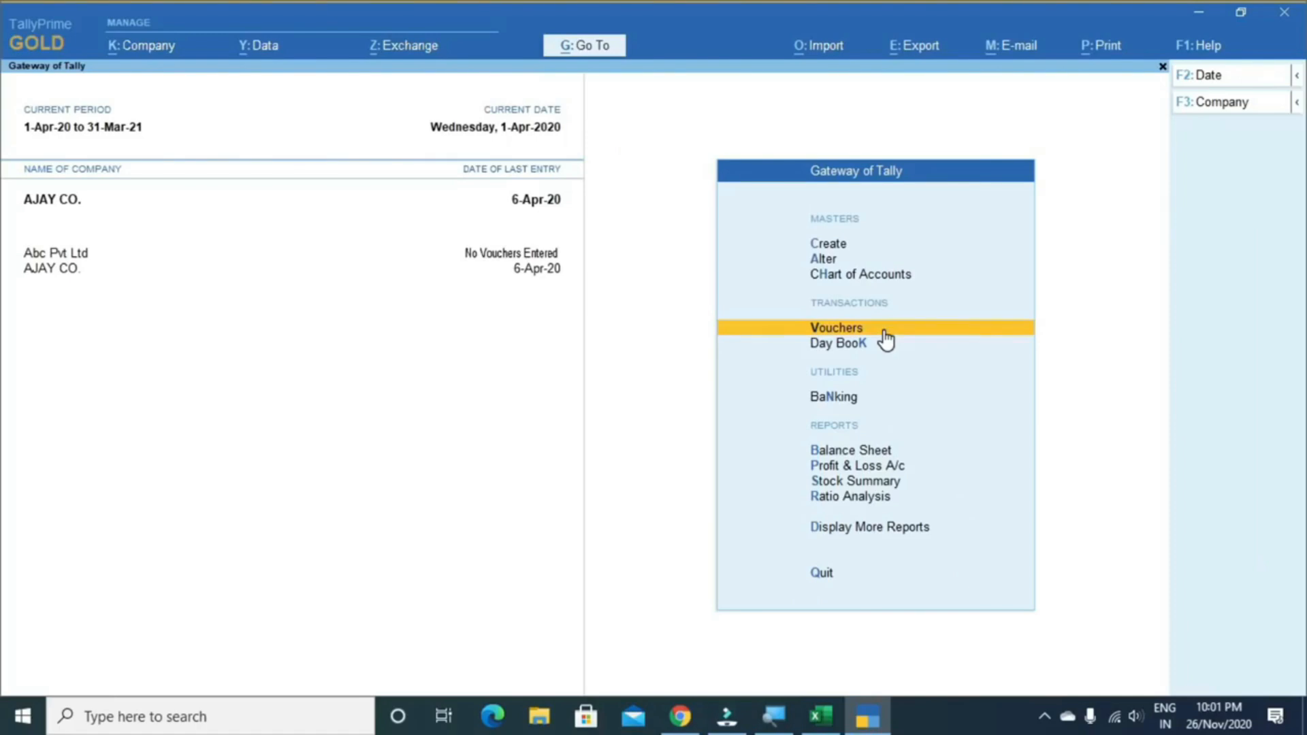
{"action": "left_click", "coordinate": [885, 331]}
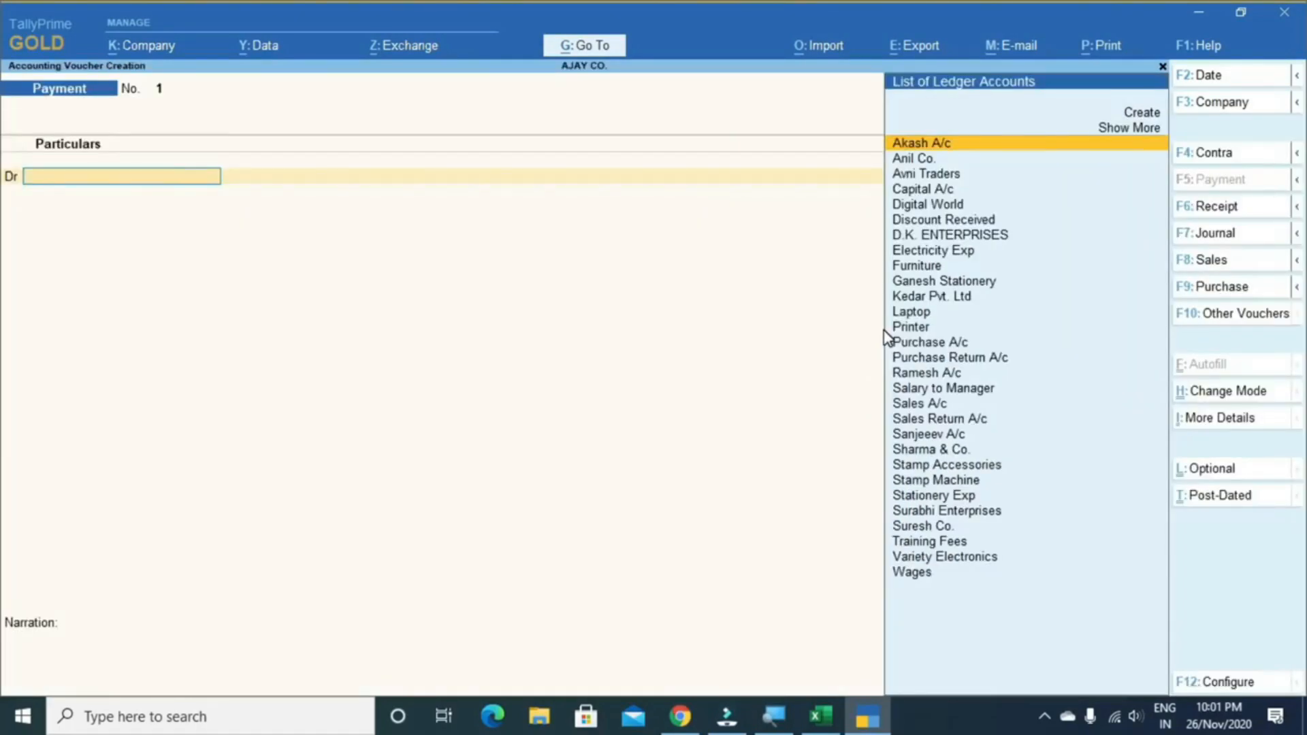
{"action": "key", "text": "F9"}
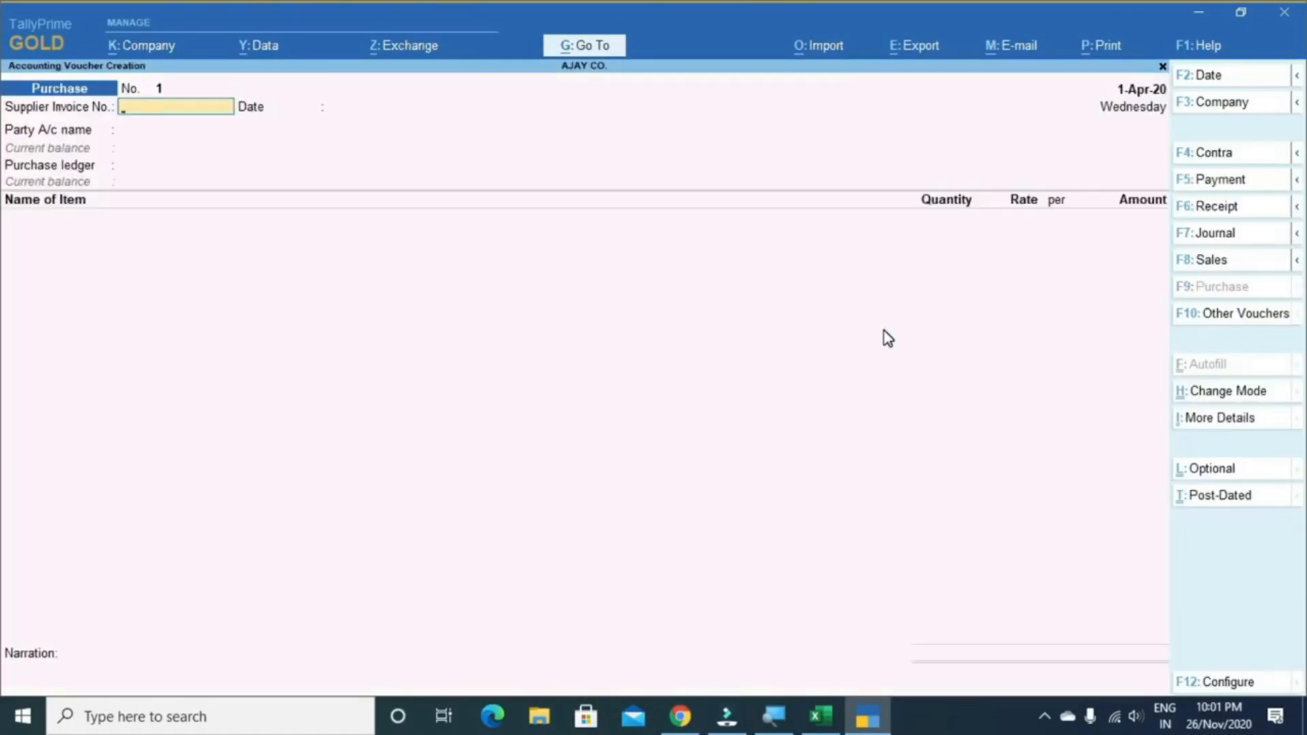
Fill in the purchase voucher with supplier invoice number 01, party Anil Co. and purchase ledger Purchase A/c
{"action": "type", "text": "01"}
{"action": "key", "text": "Return"}
{"action": "key", "text": "Return"}
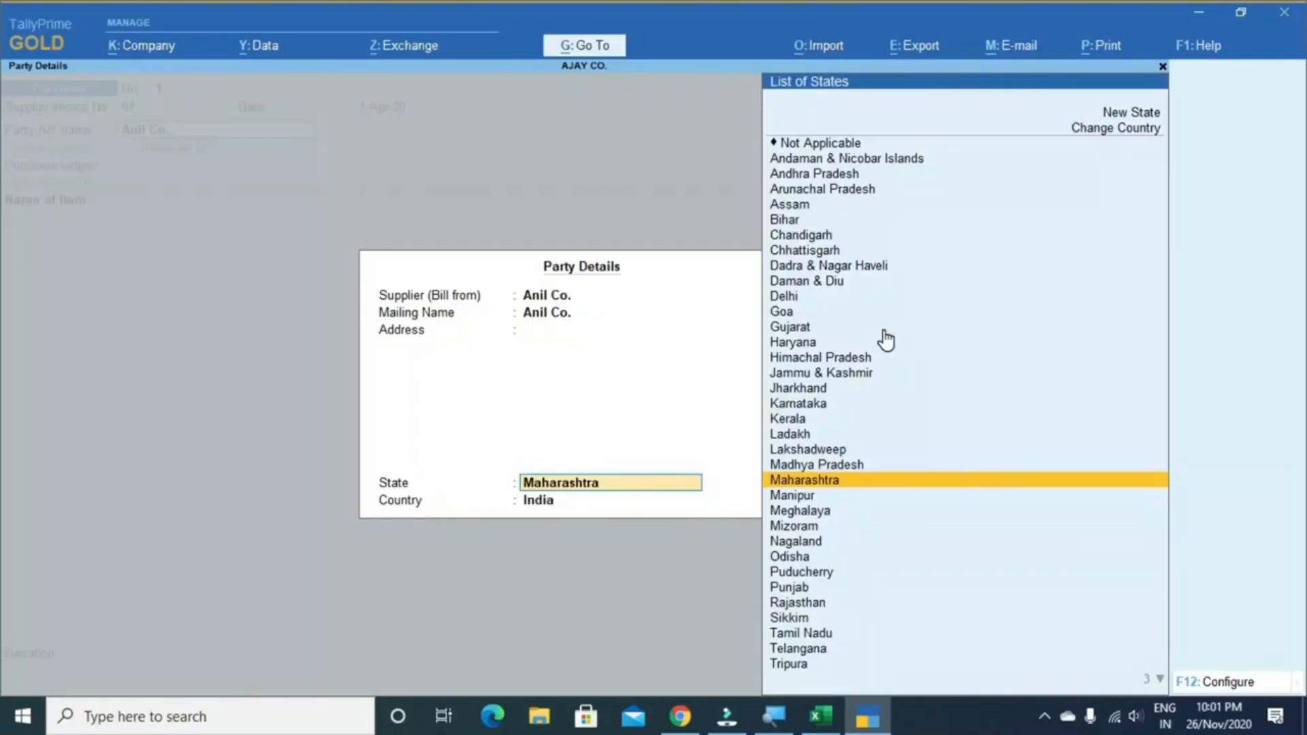
{"action": "key", "text": "Return"}
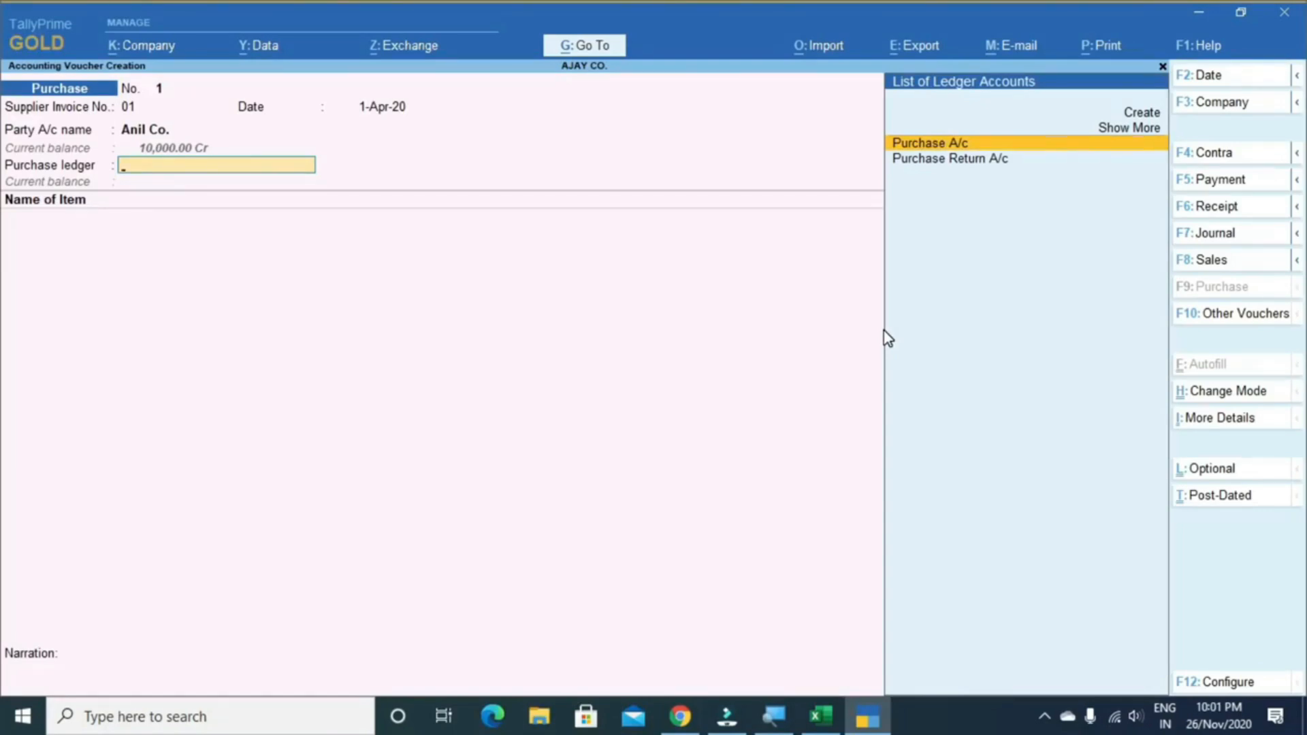
{"action": "key", "text": "Return"}
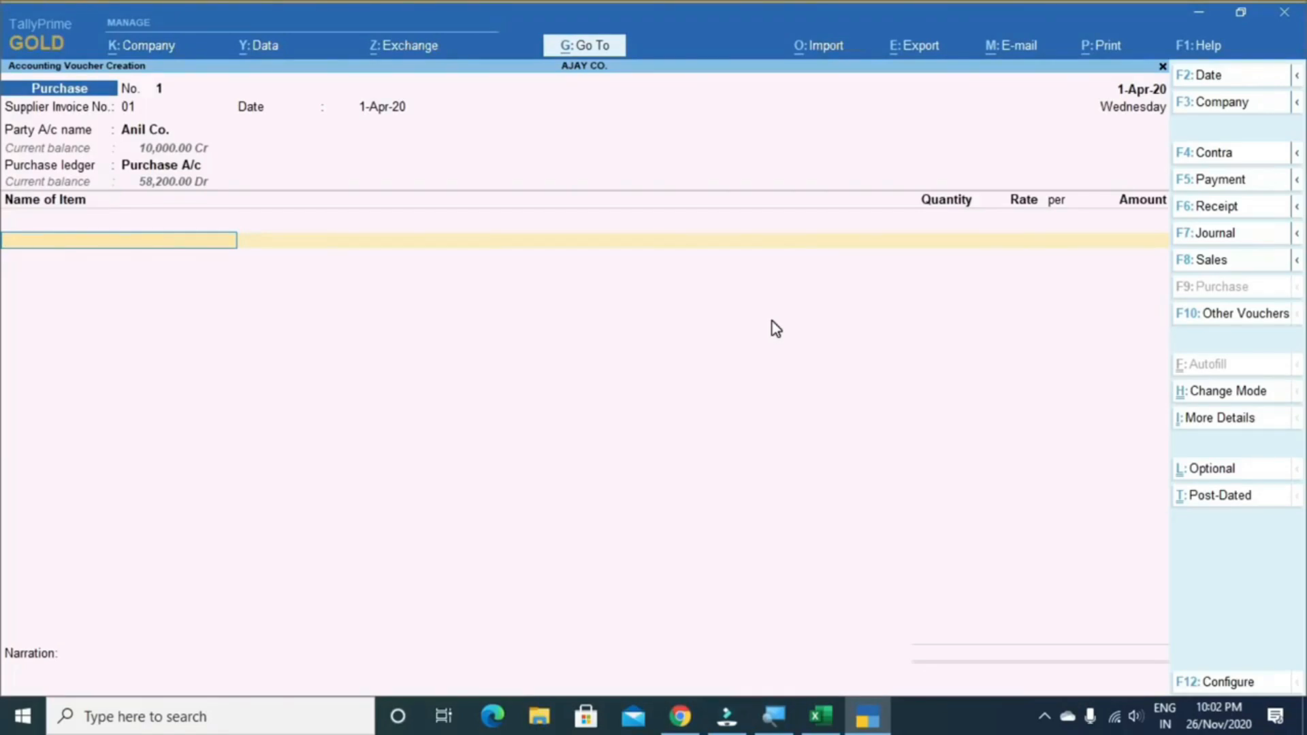
View the Balance Sheet through Go To from within the purchase voucher, then return to the voucher
{"action": "key", "text": "alt+g"}
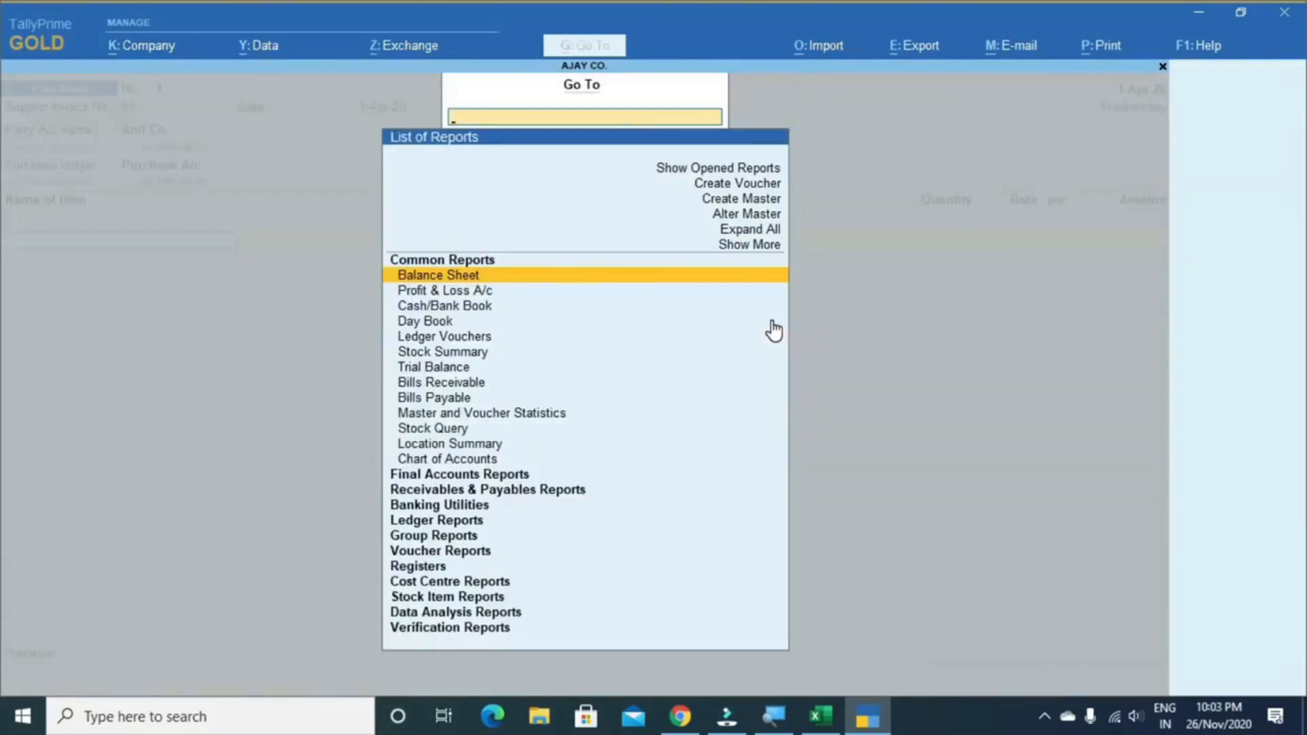
{"action": "key", "text": "Return"}
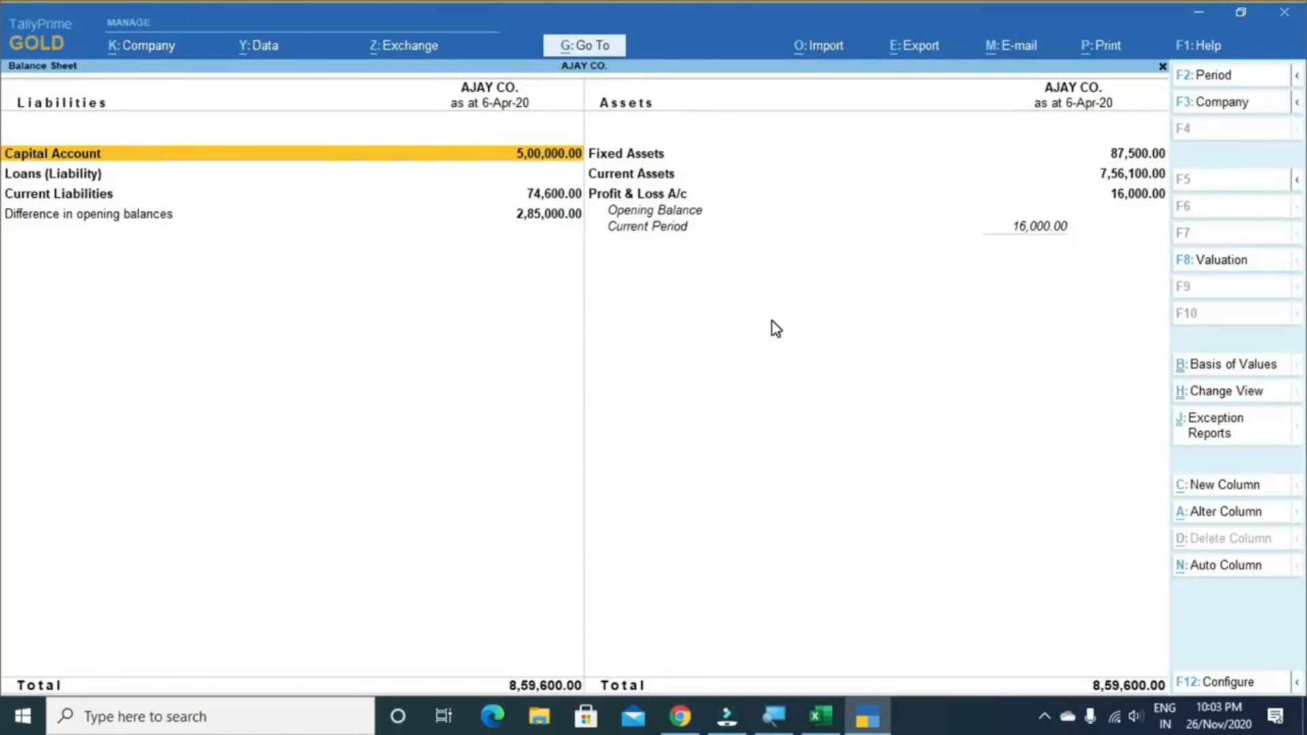
{"action": "key", "text": "Escape"}
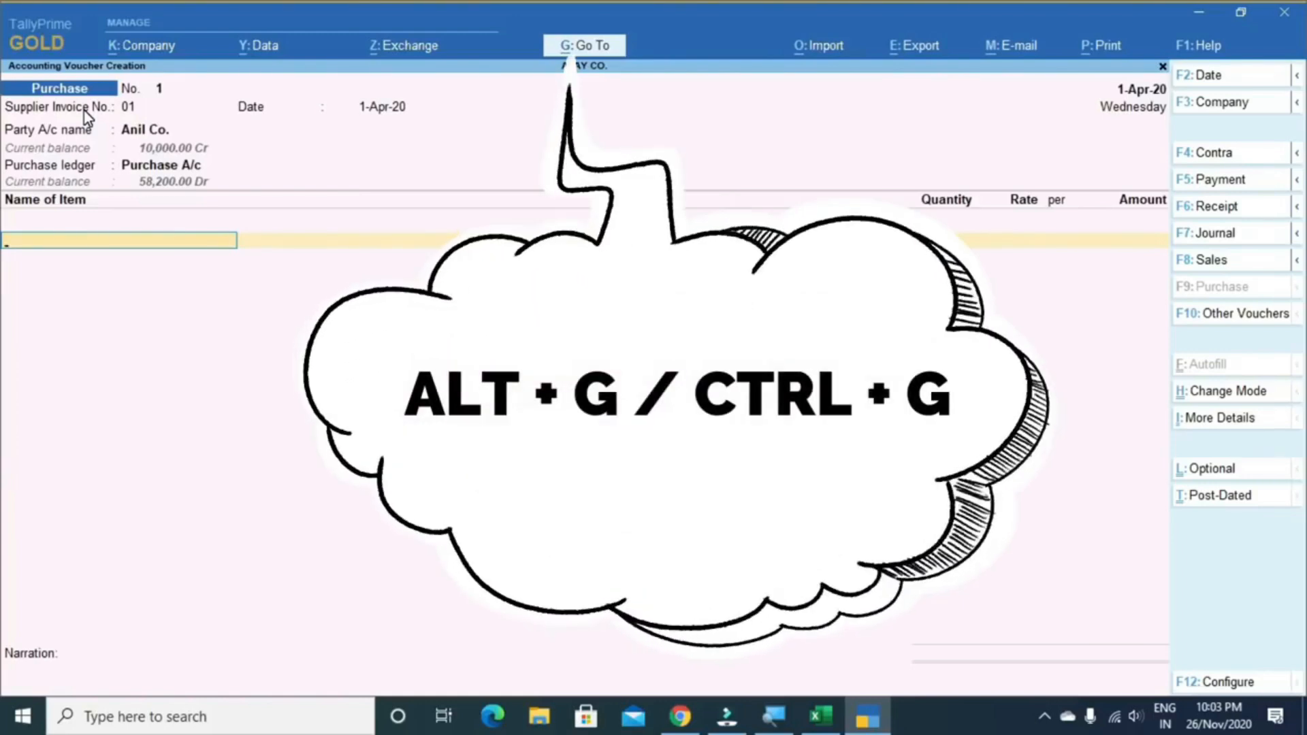
Bring up Go To over the purchase voucher and extend its list of reports with Show More
{"action": "key", "text": "ctrl"}
{"action": "key", "text": "ctrl+g"}
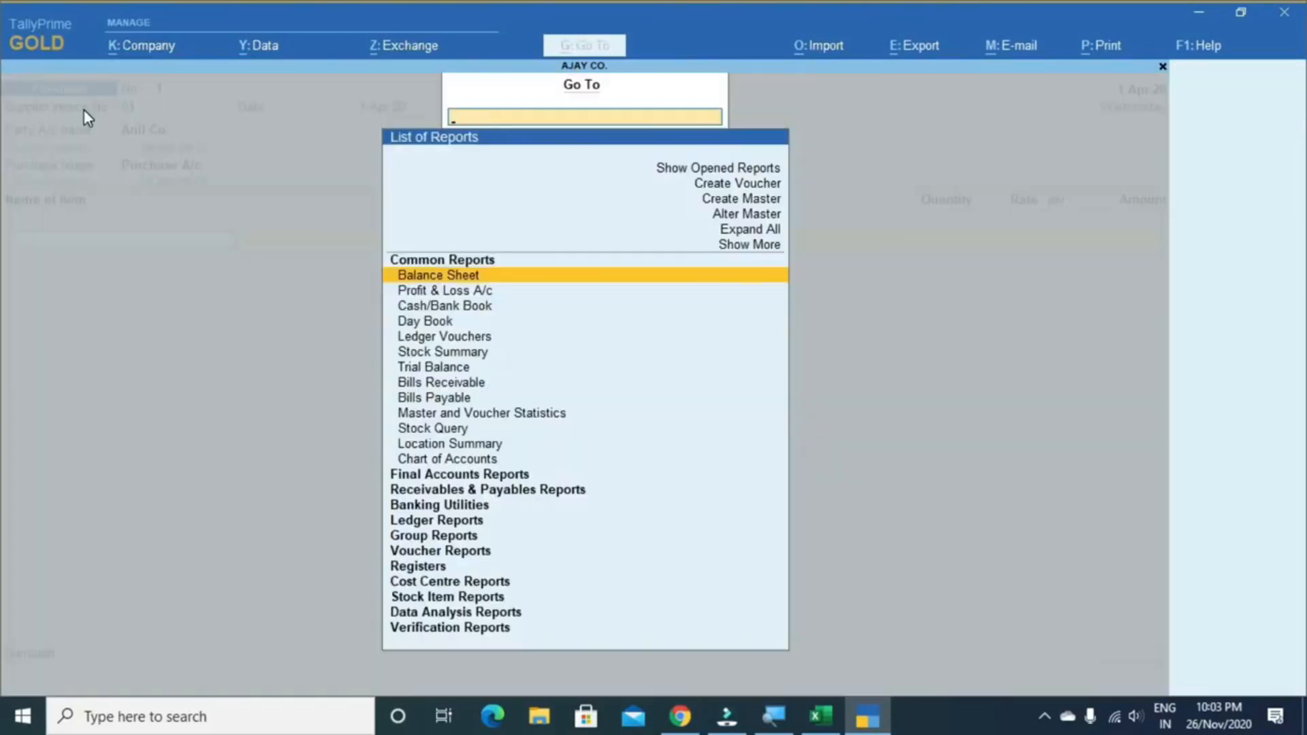
{"action": "key", "text": "Up"}
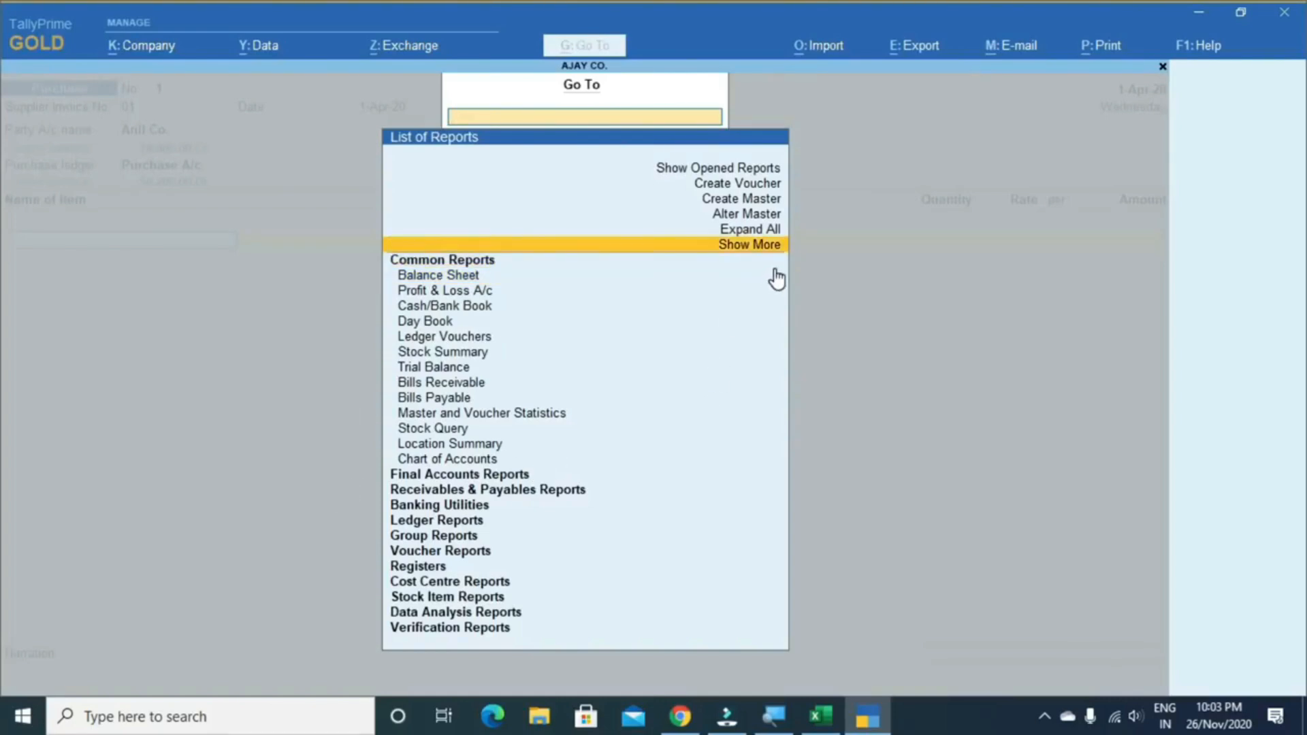
{"action": "key", "text": "Up"}
{"action": "key", "text": "Up"}
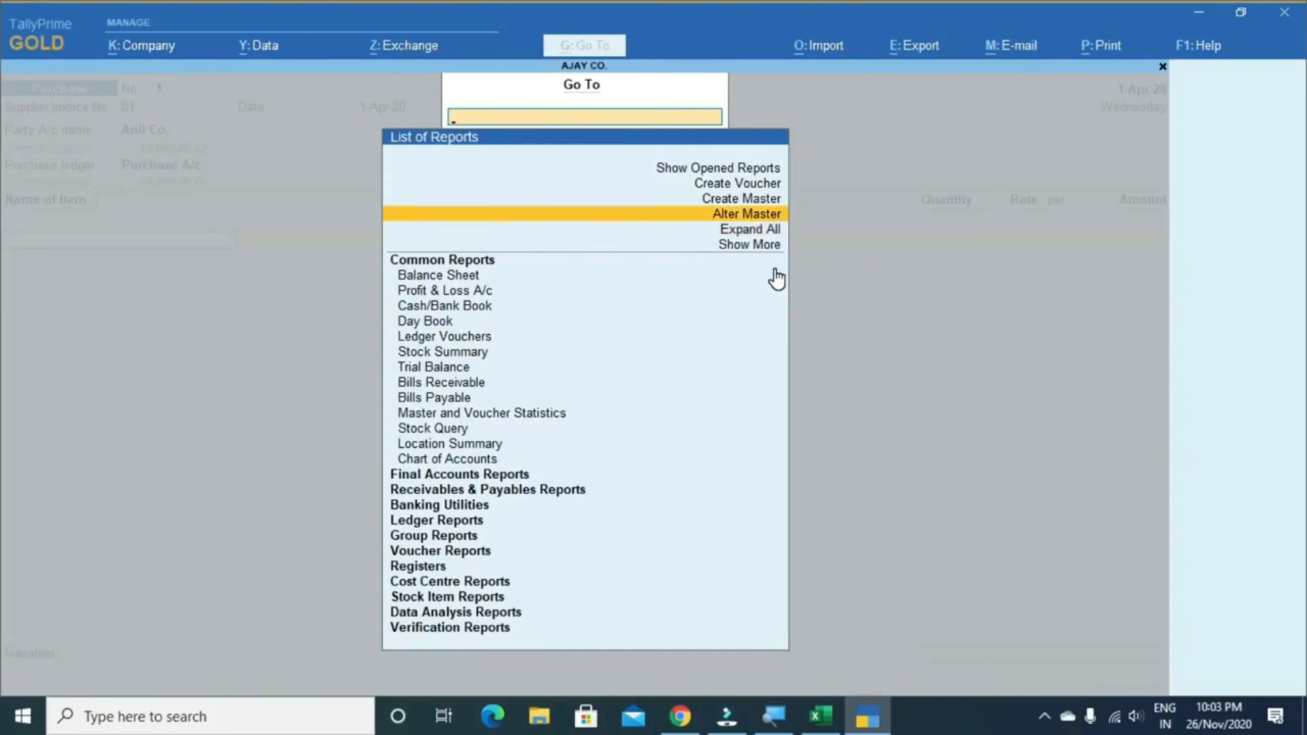
{"action": "key", "text": "Down"}
{"action": "key", "text": "Down"}
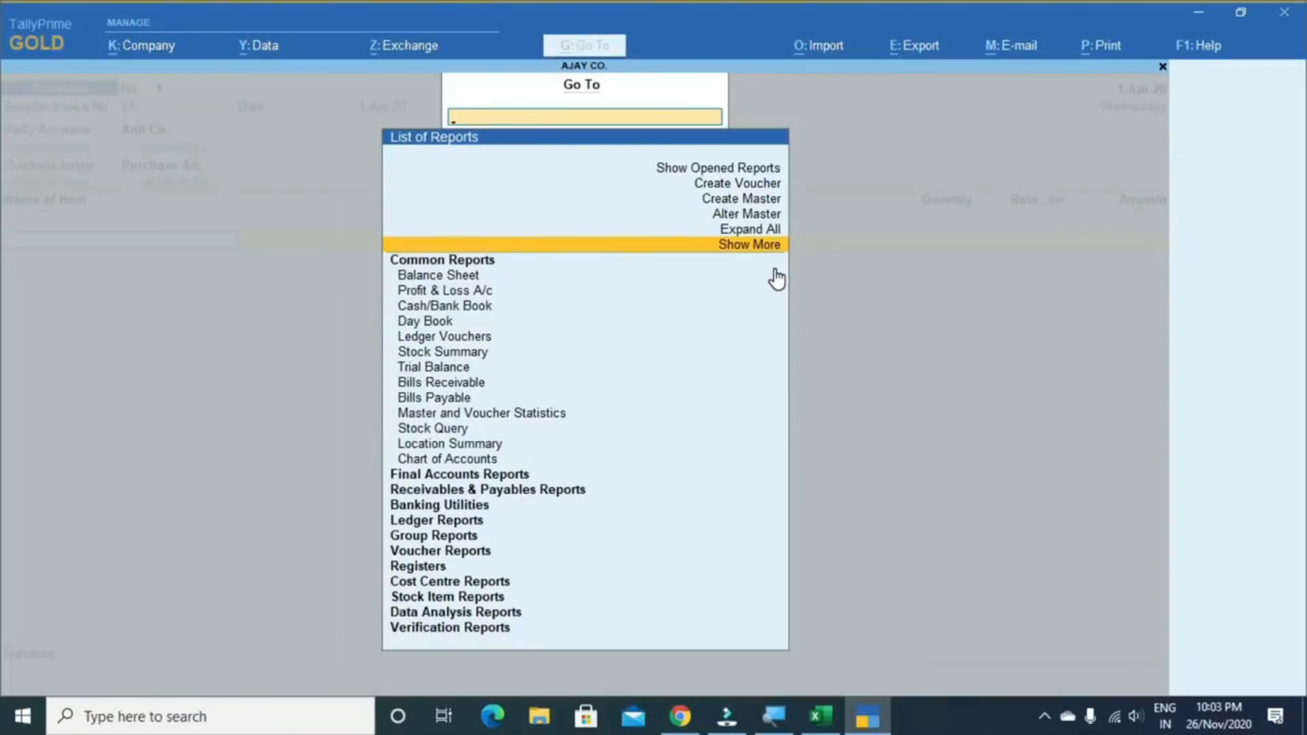
{"action": "key", "text": "Return"}
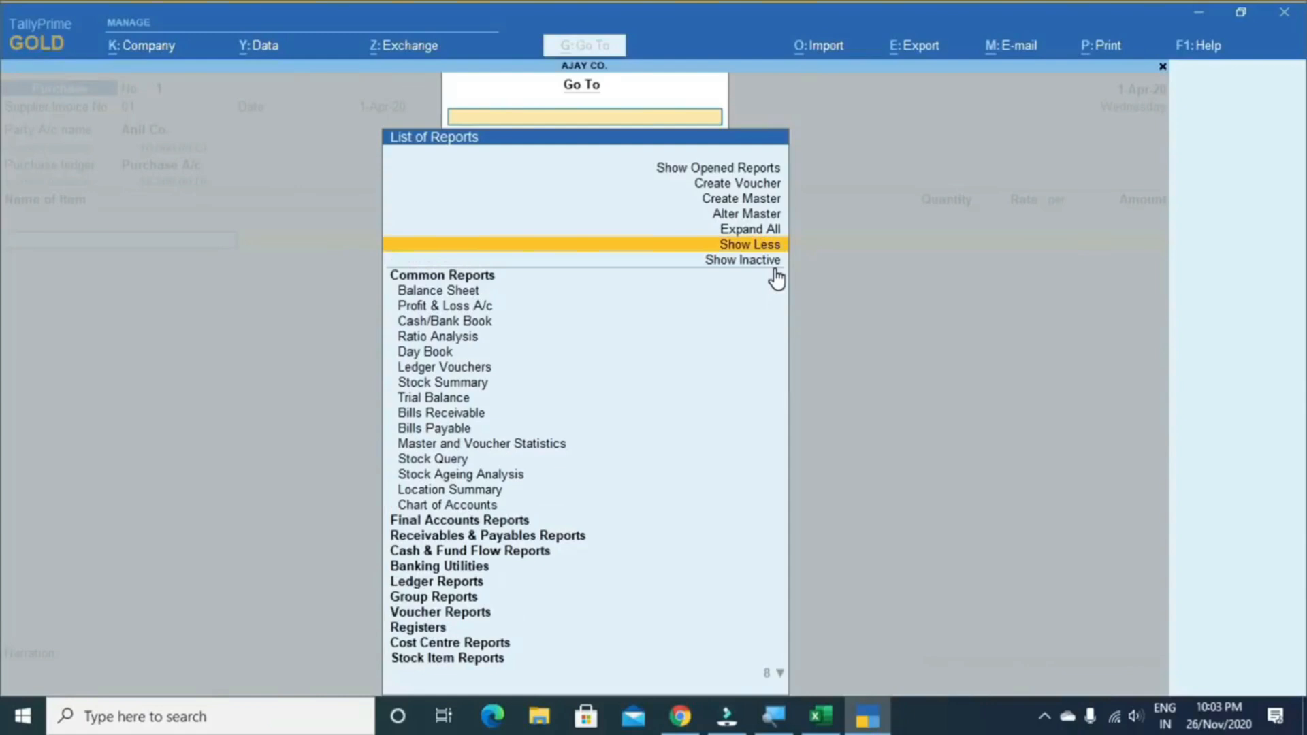
Expand all groups in the Go To report list, include inactive reports, and highlight Profit & Loss A/c under Common Reports
{"action": "key", "text": "Up"}
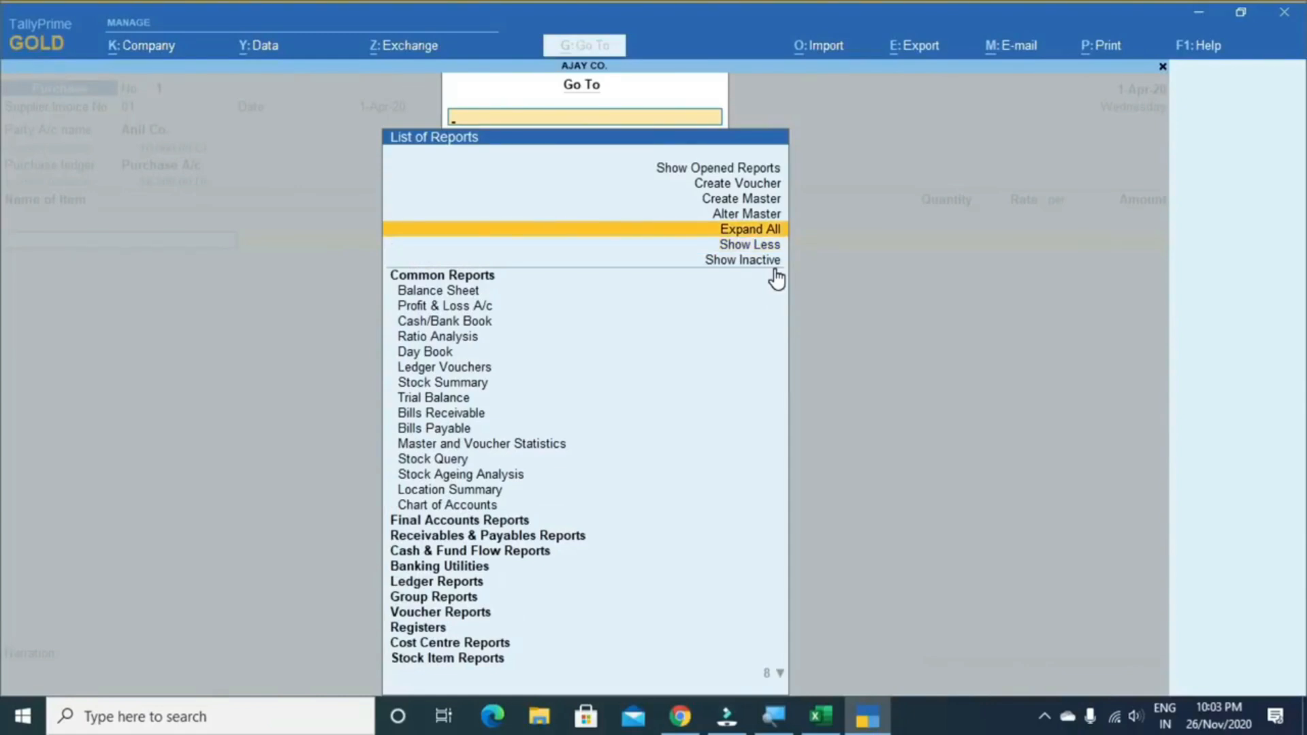
{"action": "key", "text": "Return"}
{"action": "key", "text": "Down"}
{"action": "key", "text": "Down"}
{"action": "key", "text": "Return"}
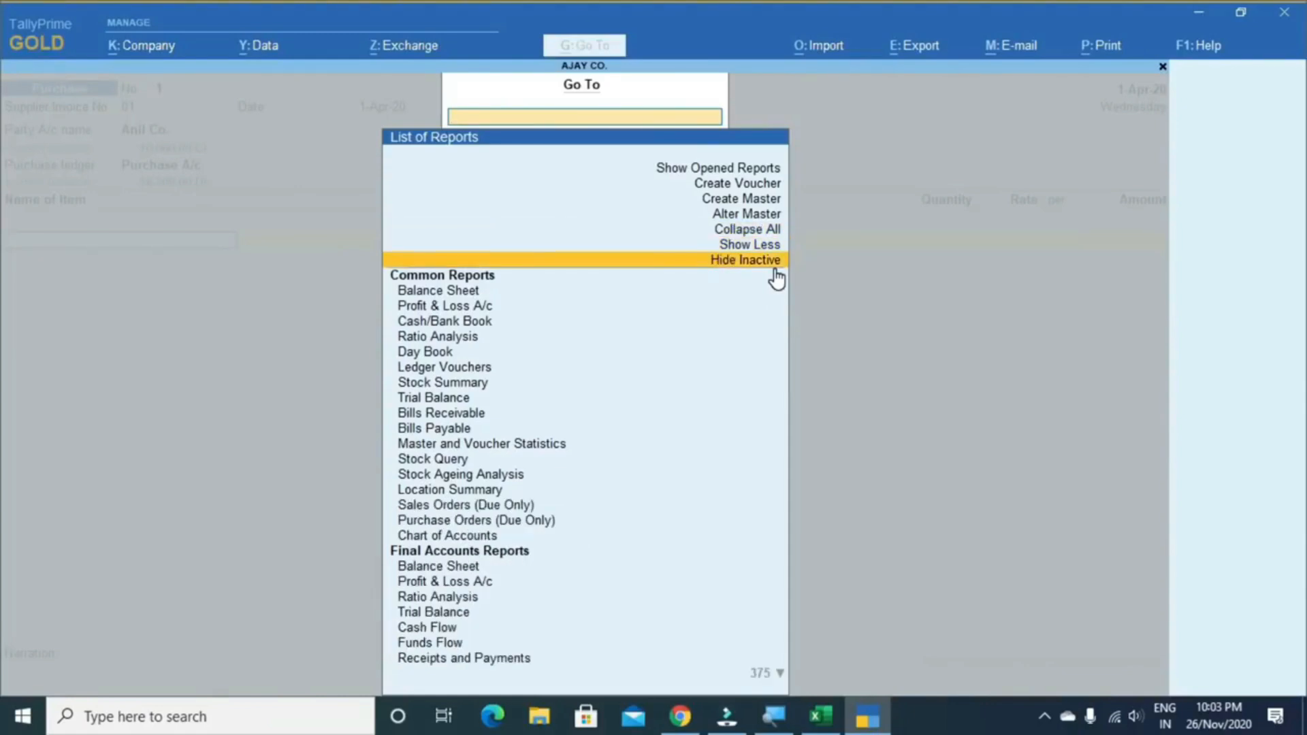
{"action": "key", "text": "Down"}
{"action": "key", "text": "Down"}
{"action": "key", "text": "Down"}
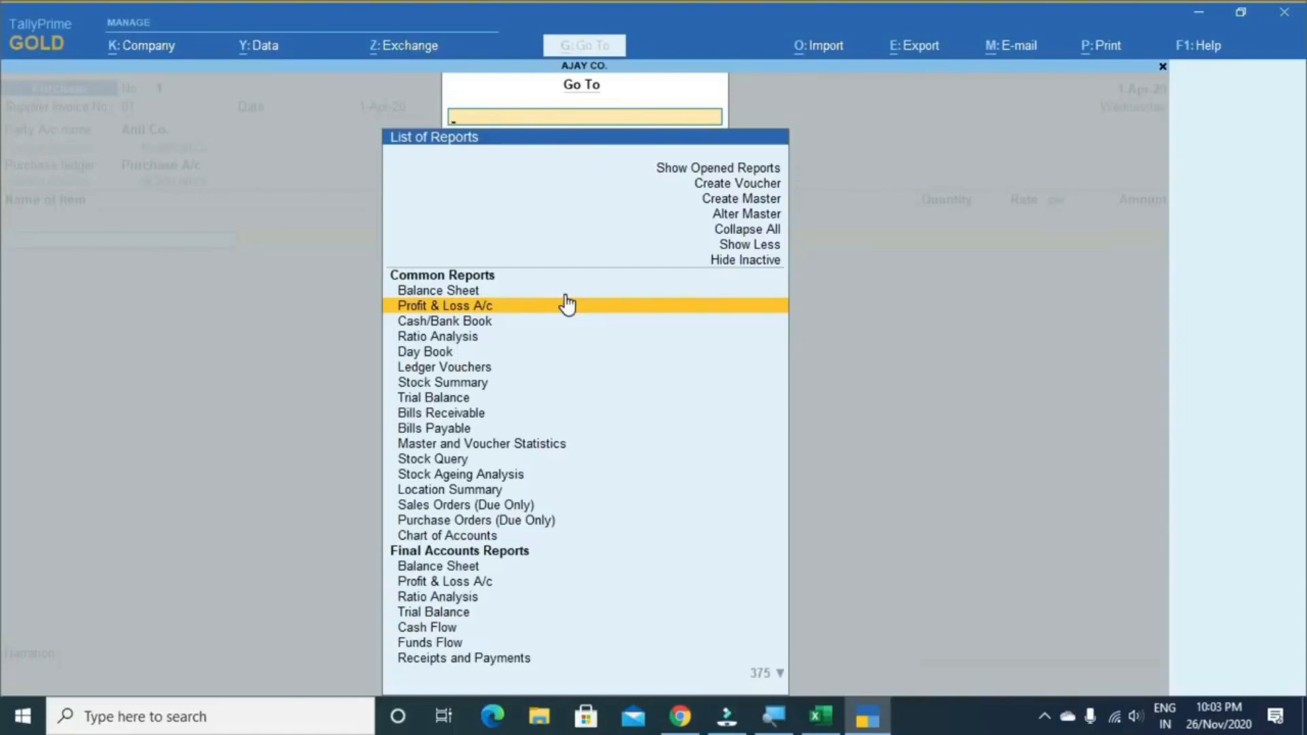
Highlight the Import Data row in the Excel shortcut list and view the Import options over TallyPrime's purchase voucher
{"action": "key", "text": "Escape"}
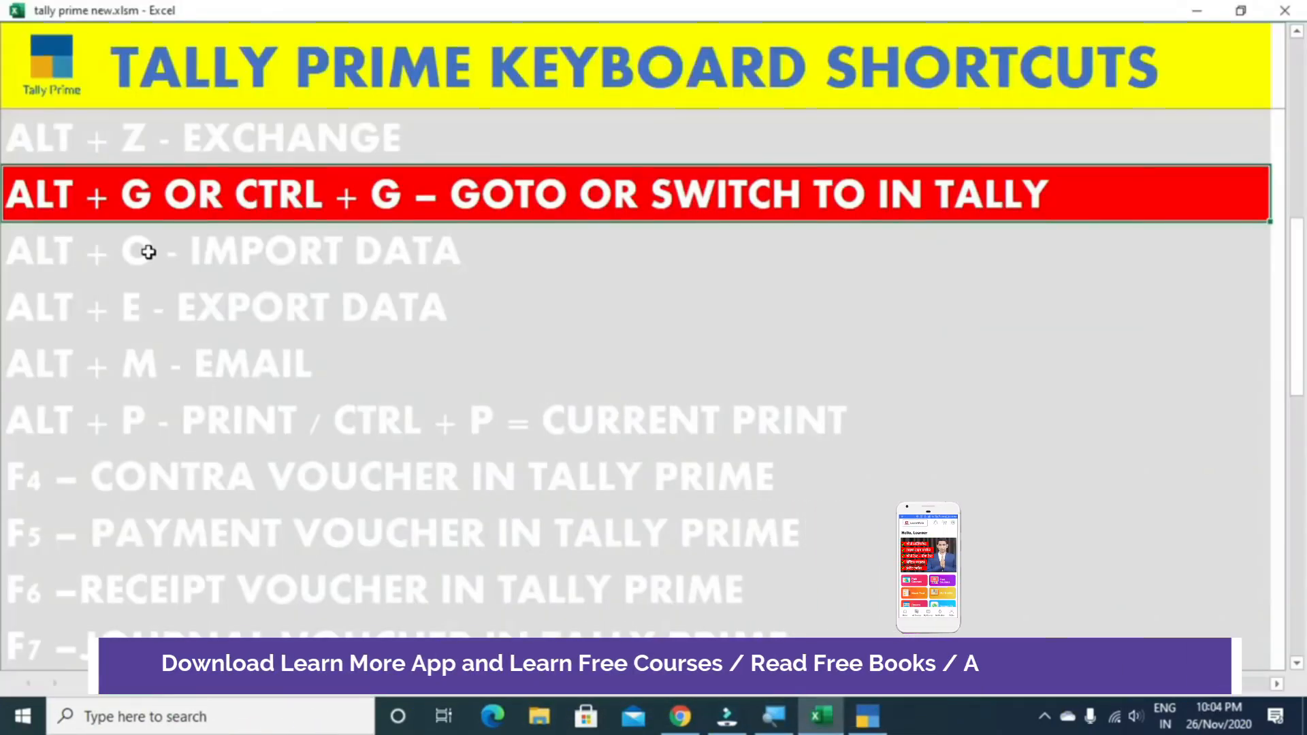
{"action": "left_click", "coordinate": [148, 252]}
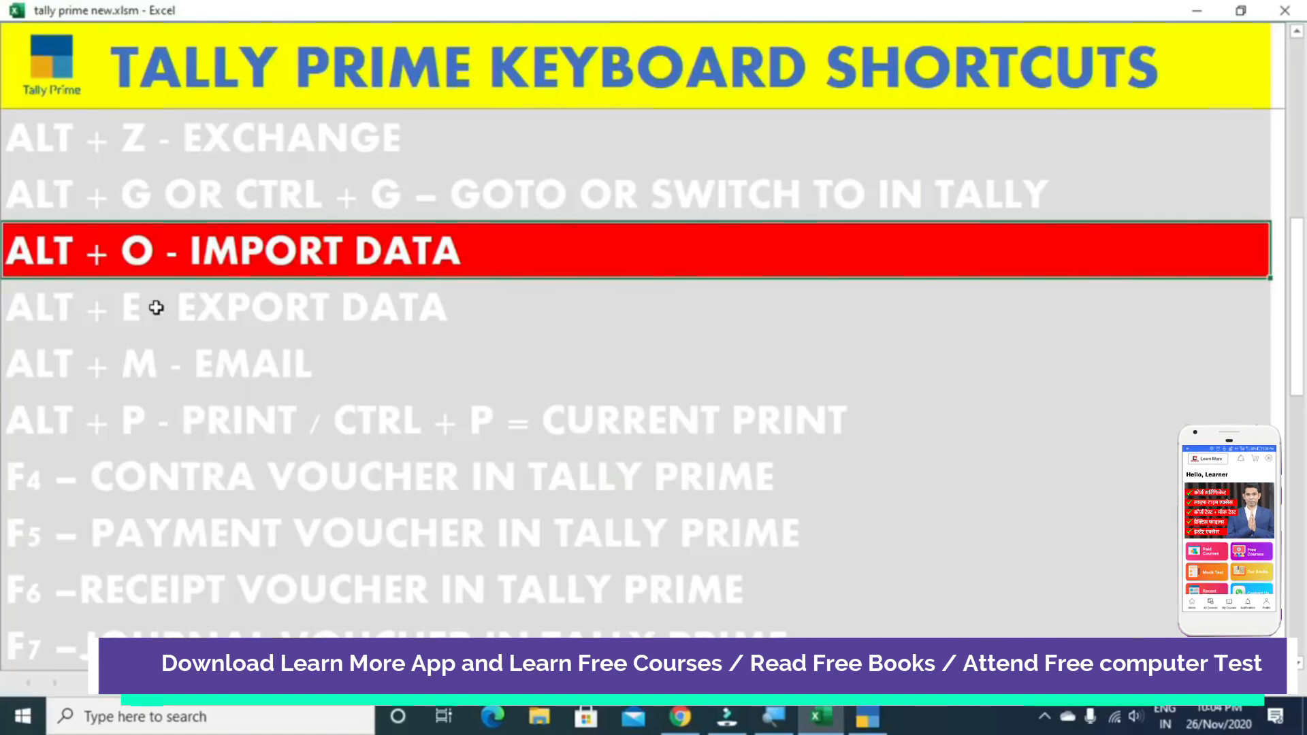
{"action": "key", "text": "alt+Tab"}
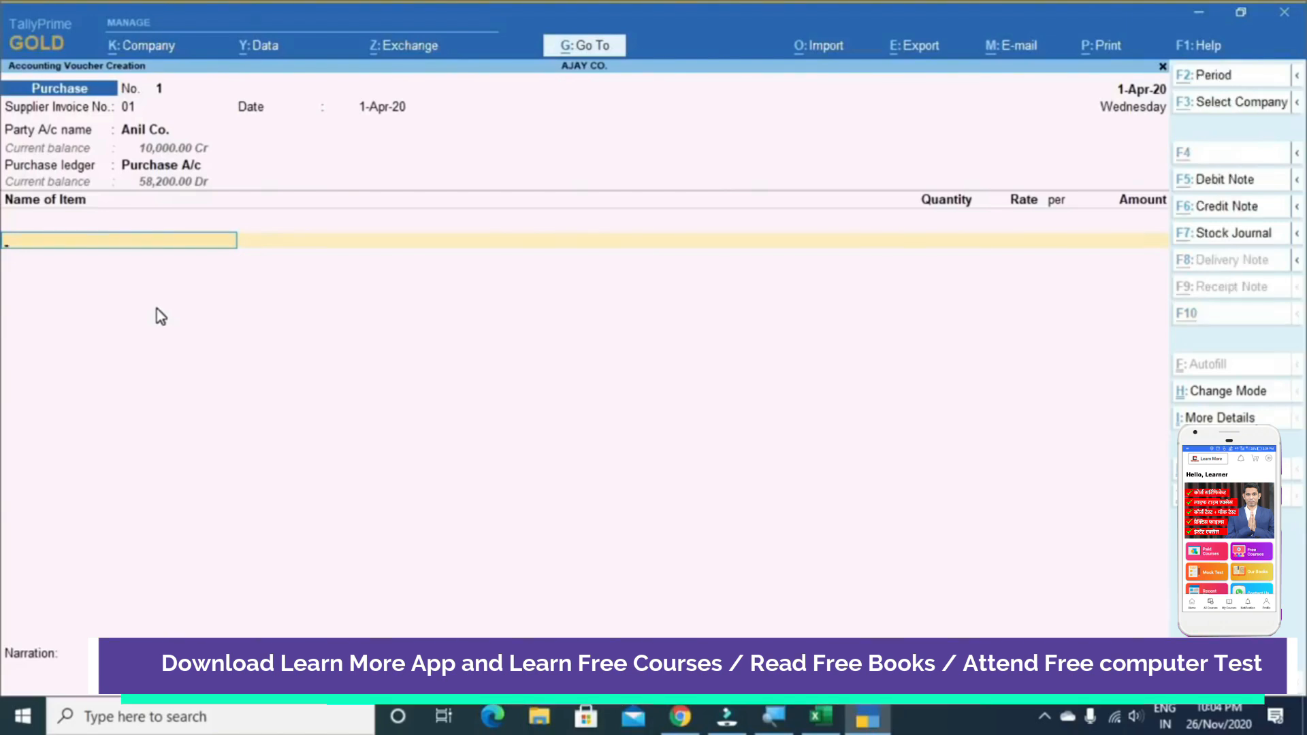
{"action": "key", "text": "alt+o"}
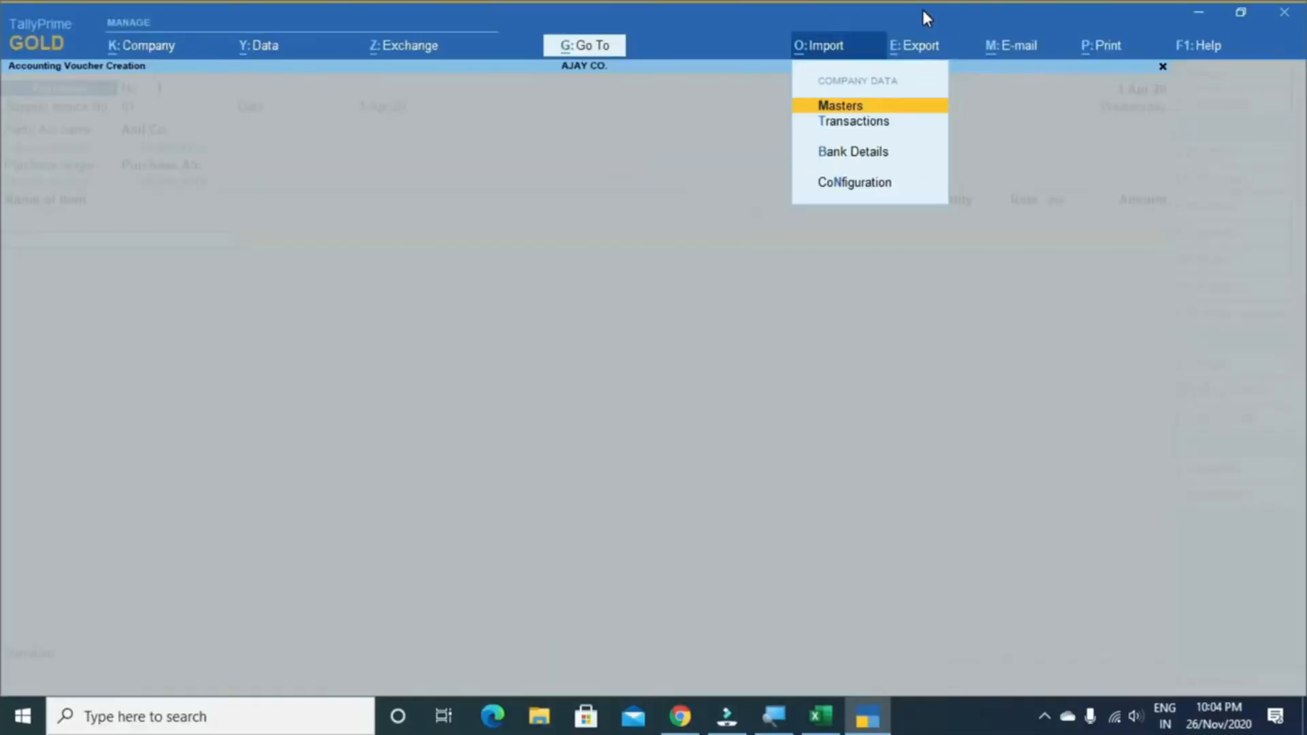
{"action": "key", "text": "Escape"}
Switch to Excel, highlight the Export Data row in the shortcut list, and return to TallyPrime
{"action": "key", "text": "alt+Tab"}
{"action": "key", "text": "Down"}
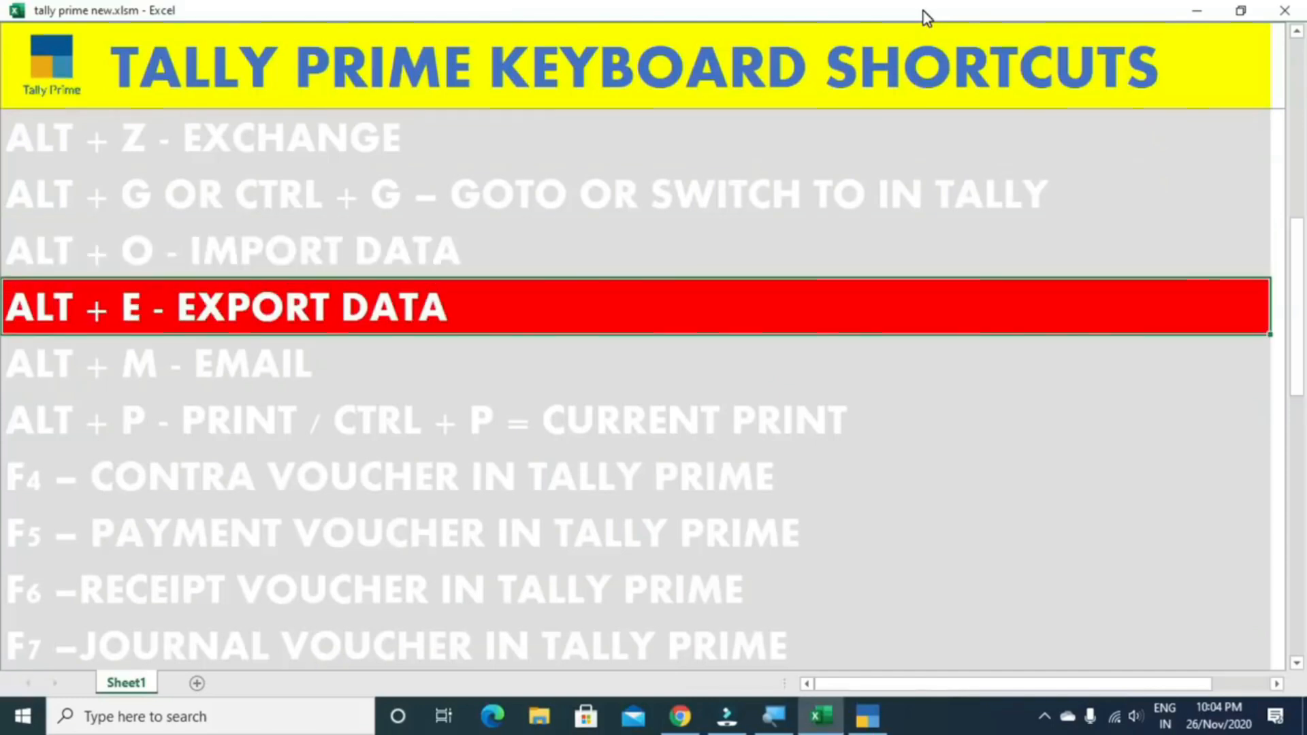
{"action": "key", "text": "alt+Tab"}
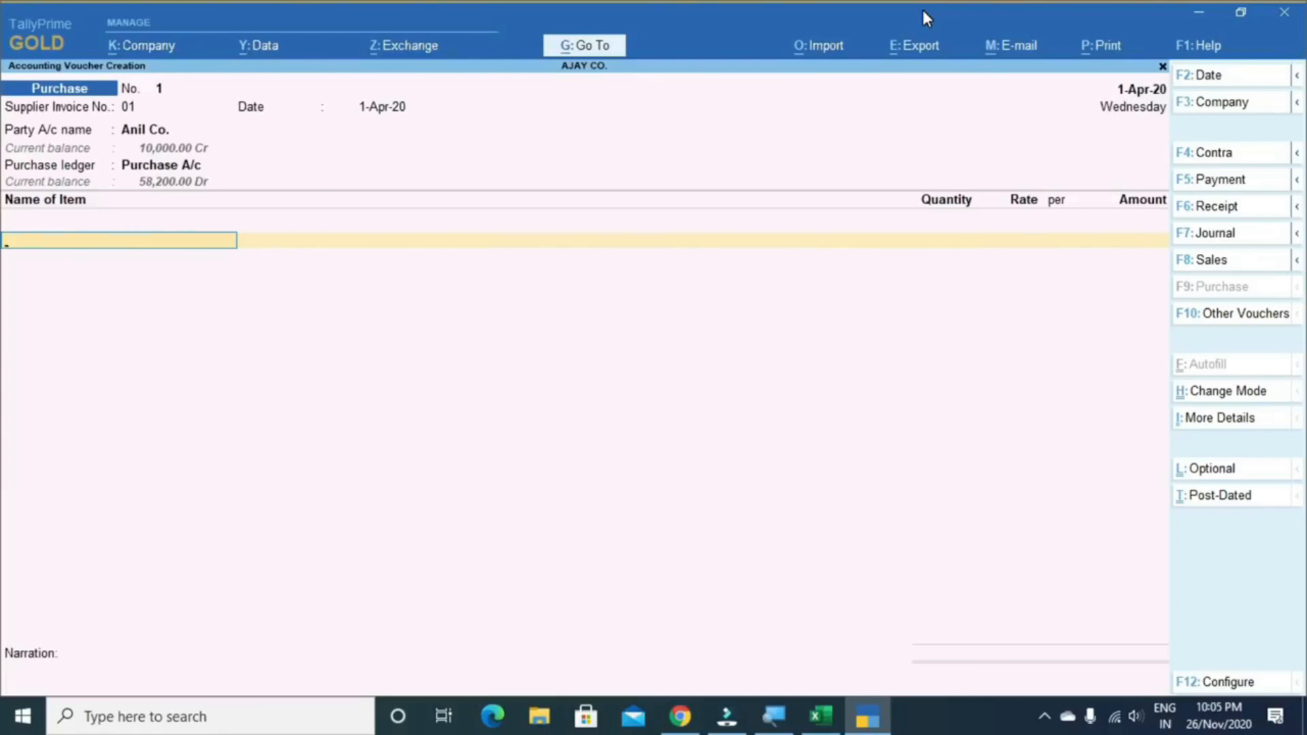
Quit the purchase voucher without saving and open the Day Book from the Gateway of Tally
{"action": "key", "text": "Escape"}
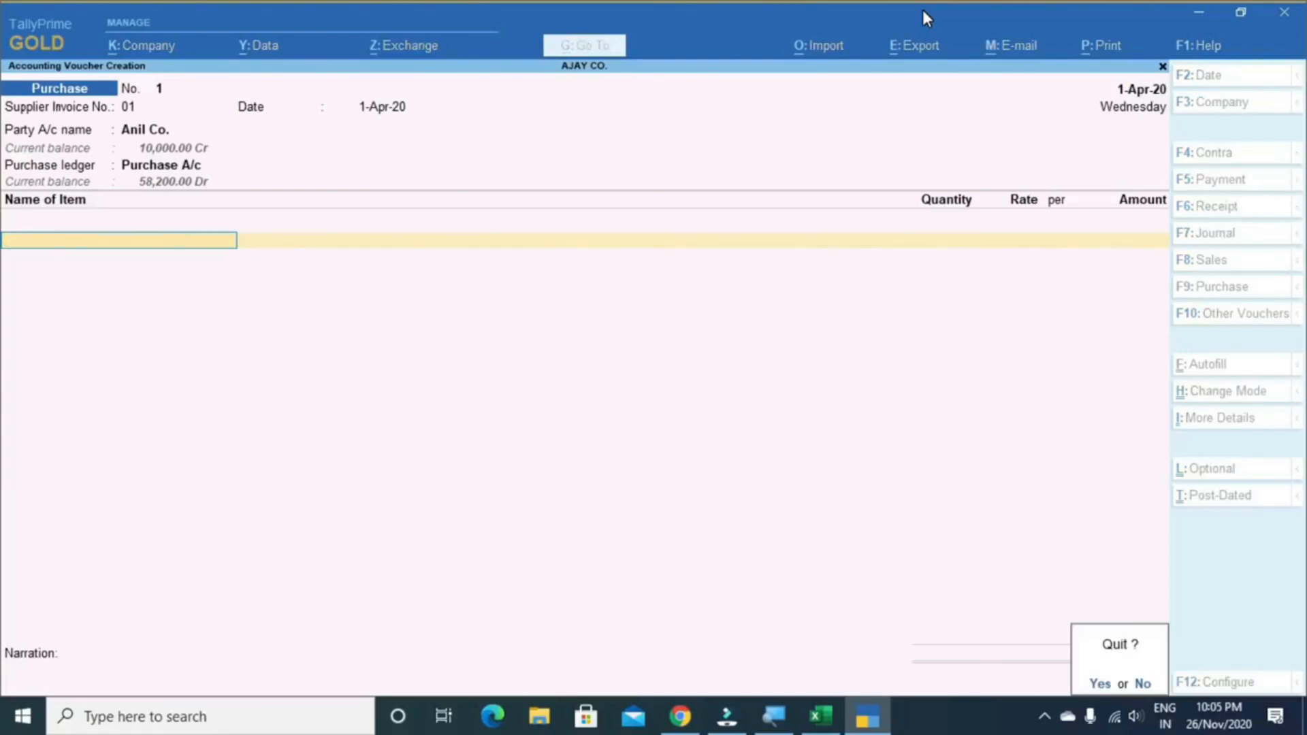
{"action": "key", "text": "y"}
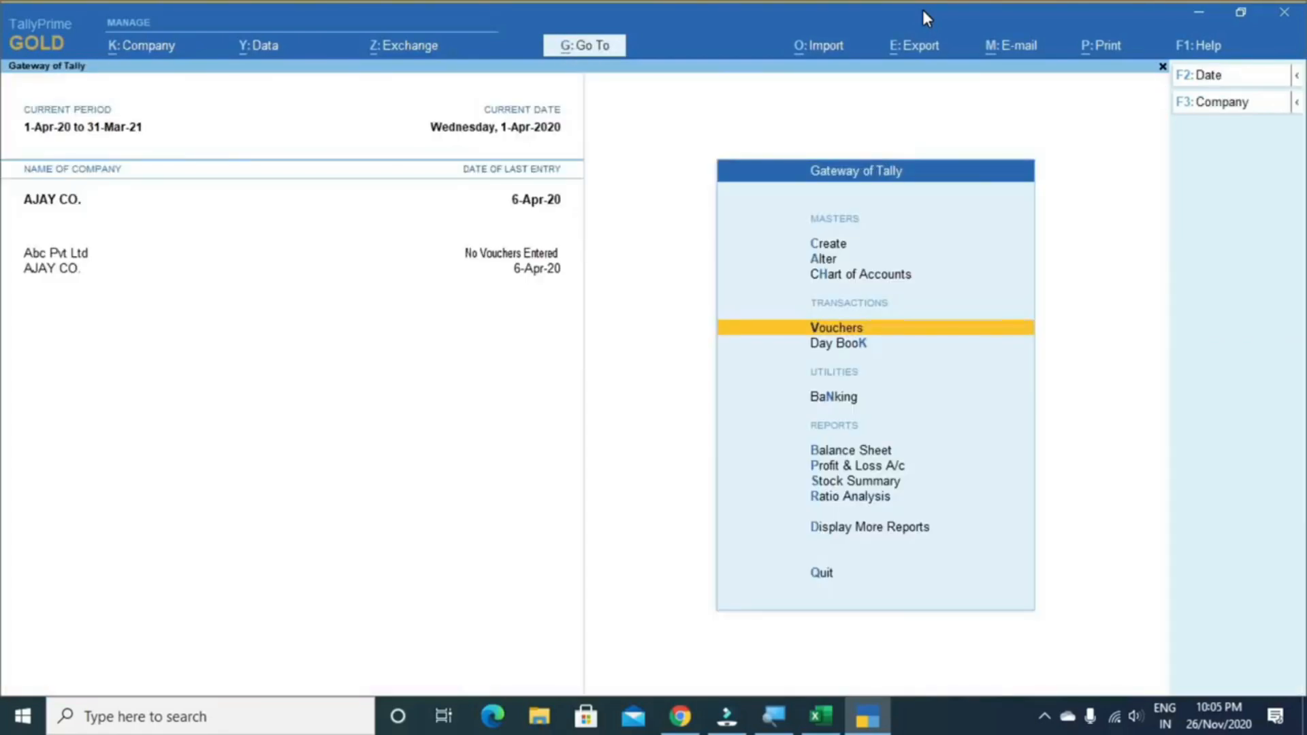
{"action": "key", "text": "k"}
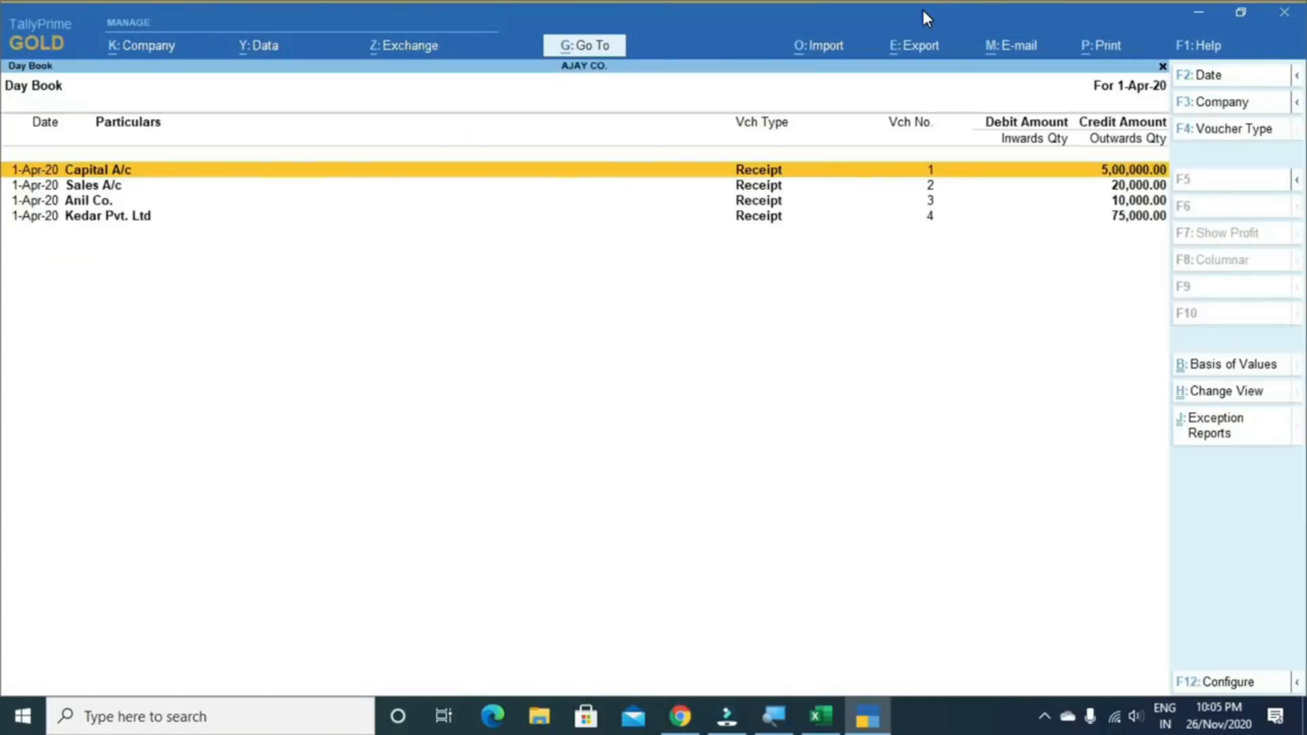
View the Export options available for the Day Book, including Current and Others, and close them
{"action": "key", "text": "alt+e"}
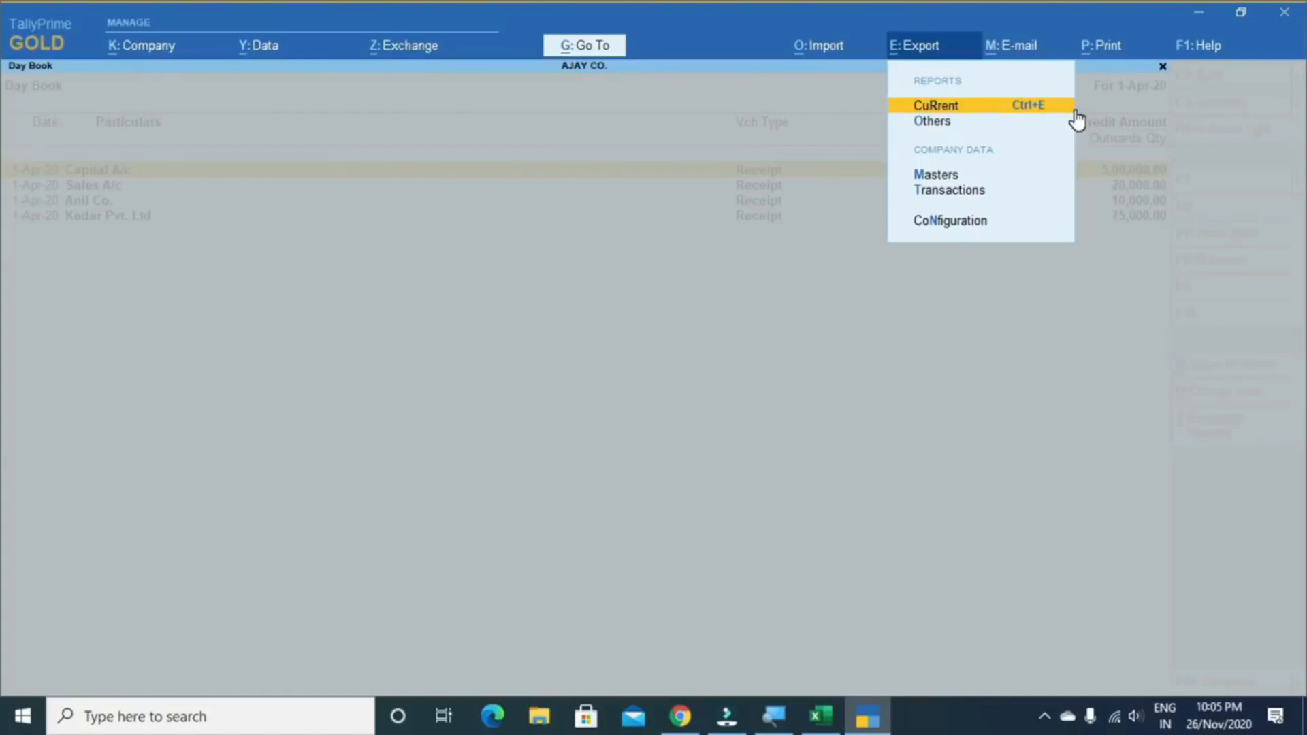
{"action": "key", "text": "Down"}
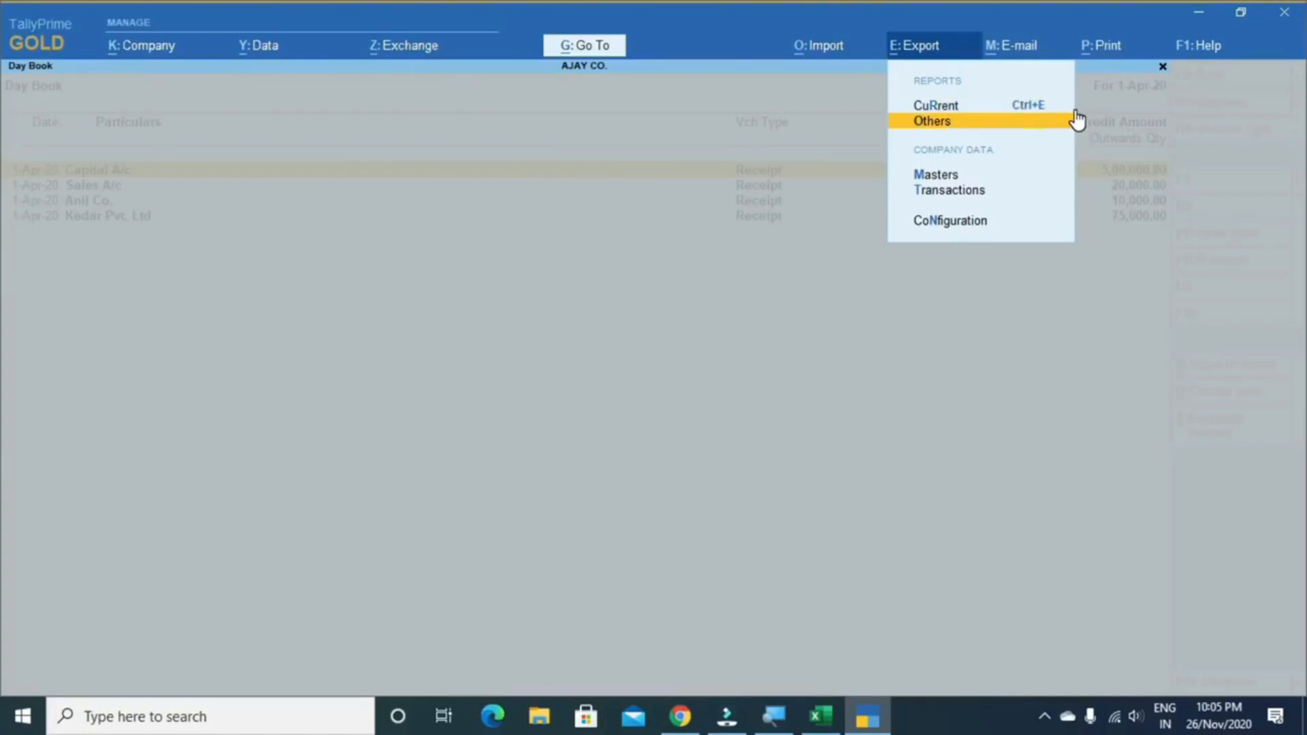
{"action": "key", "text": "Escape"}
Open the export configuration for the current Day Book report and accept No for Show Narrations
{"action": "key", "text": "ctrl"}
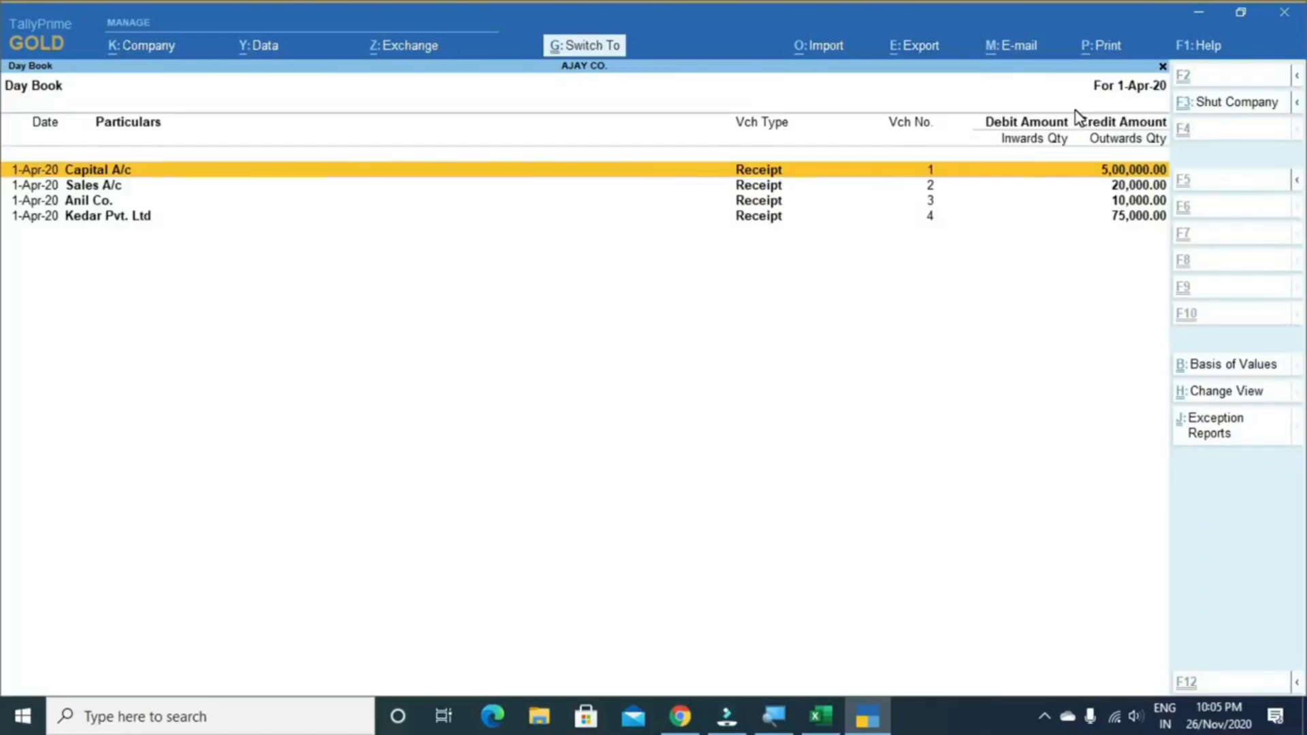
{"action": "key", "text": "ctrl+e"}
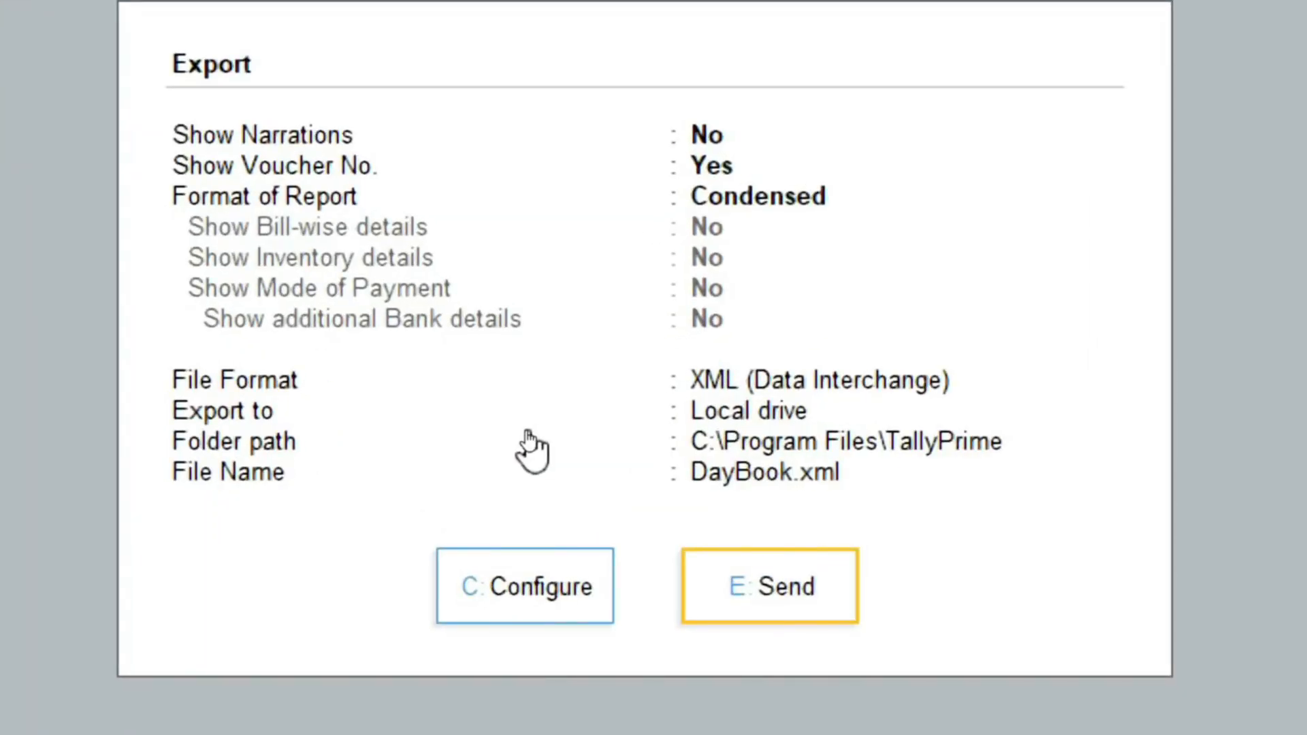
{"action": "key", "text": "Left"}
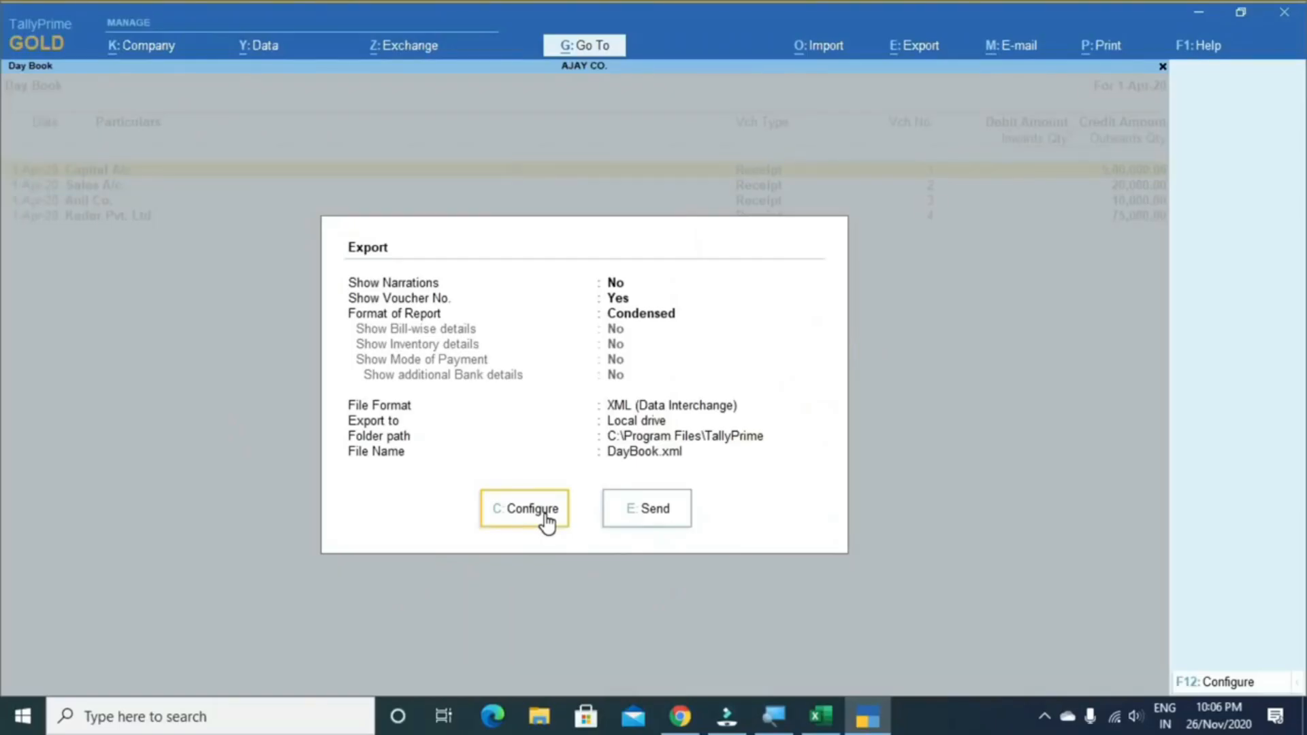
{"action": "left_click", "coordinate": [545, 516]}
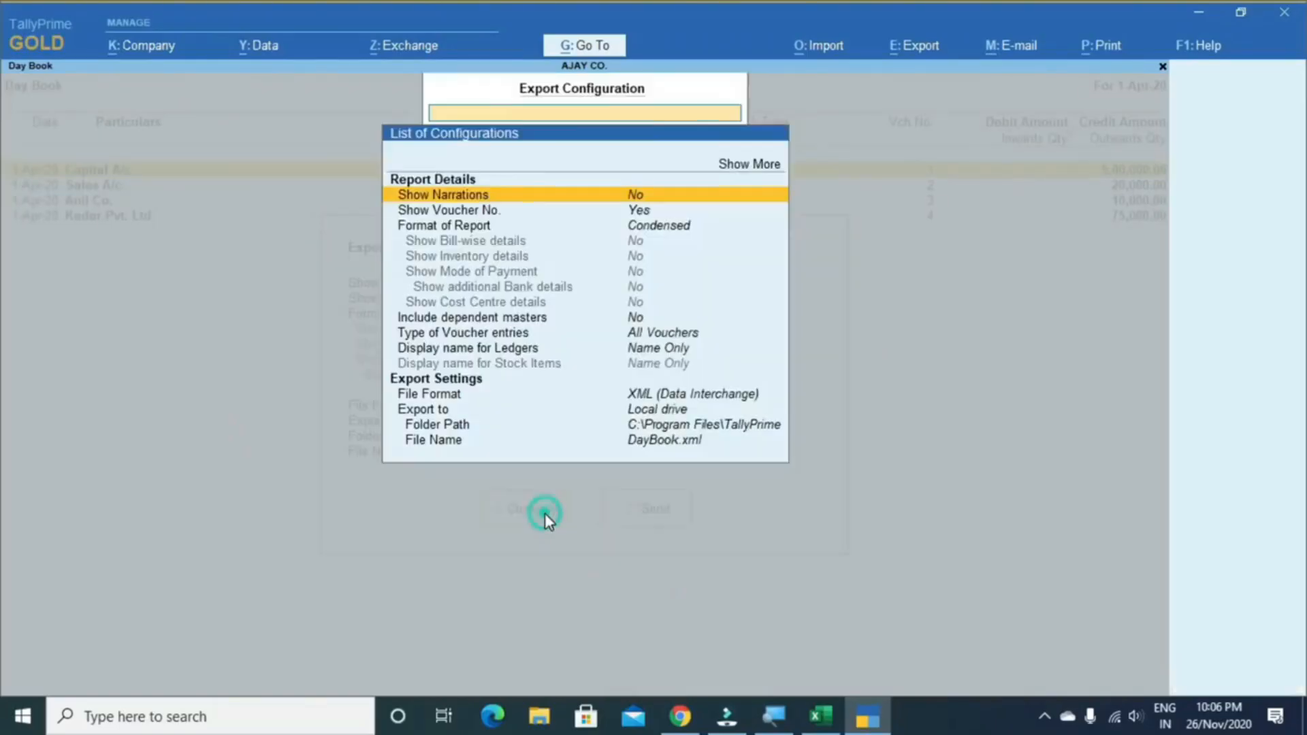
{"action": "key", "text": "Return"}
{"action": "key", "text": "Return"}
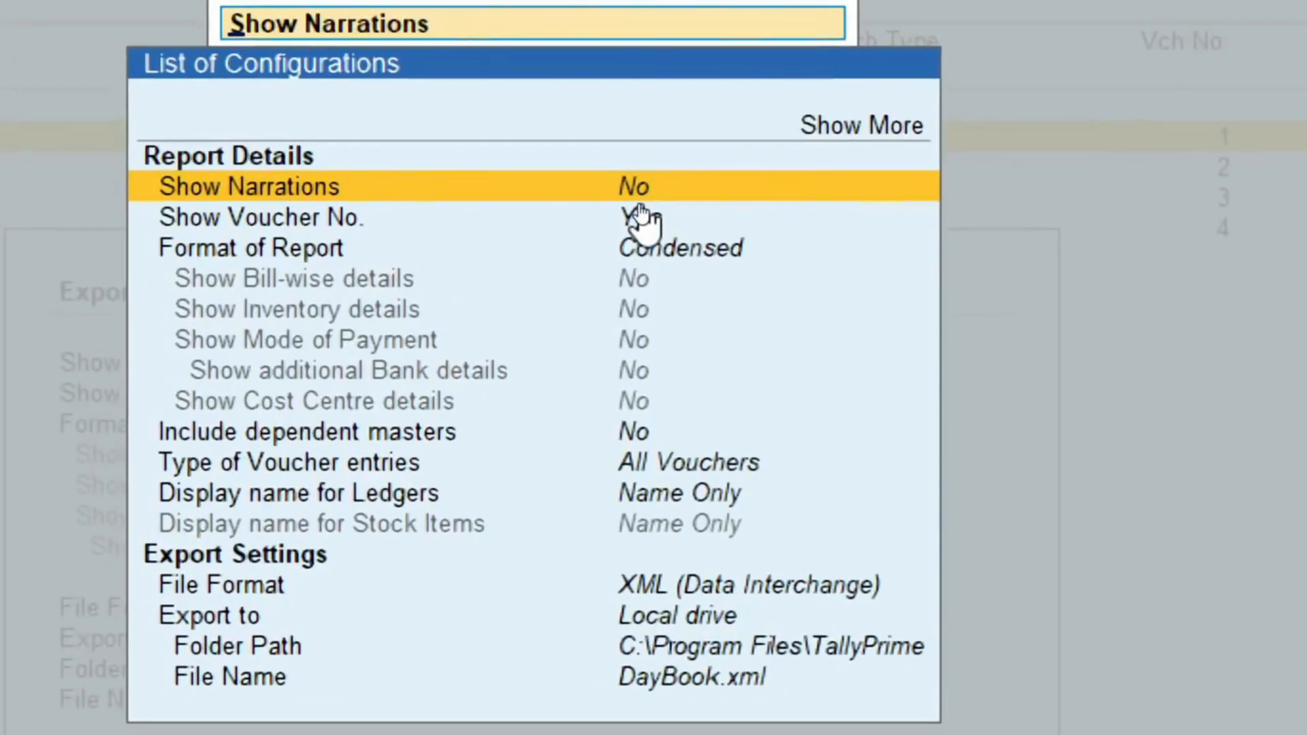
{"action": "key", "text": "Return"}
{"action": "key", "text": "Return"}
Set the Day Book's export file format to Excel (Spreadsheet)
{"action": "key", "text": "Down"}
{"action": "key", "text": "Down"}
{"action": "key", "text": "Down"}
{"action": "key", "text": "Down"}
{"action": "key", "text": "Down"}
{"action": "key", "text": "Down"}
{"action": "key", "text": "Down"}
{"action": "key", "text": "Down"}
{"action": "key", "text": "Down"}
{"action": "key", "text": "Down"}
{"action": "key", "text": "Down"}
{"action": "key", "text": "Down"}
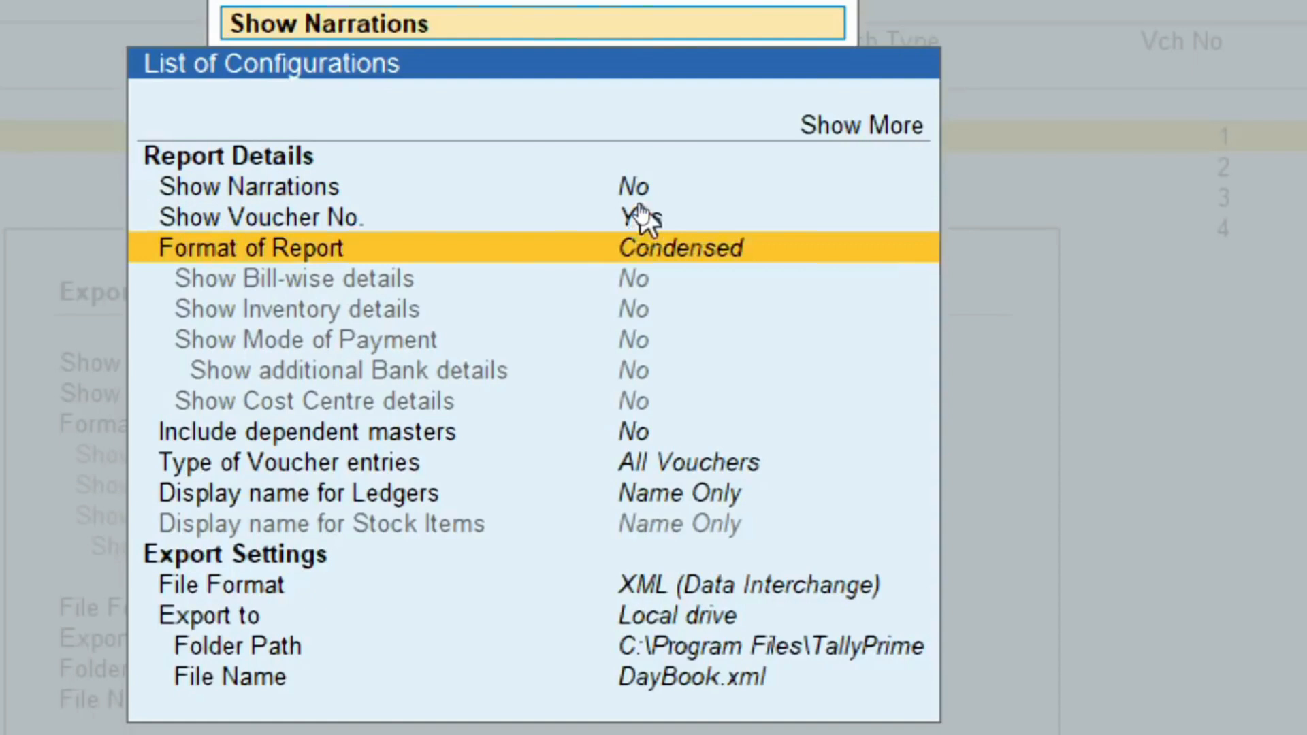
{"action": "key", "text": "Down"}
{"action": "key", "text": "Down"}
{"action": "key", "text": "Down"}
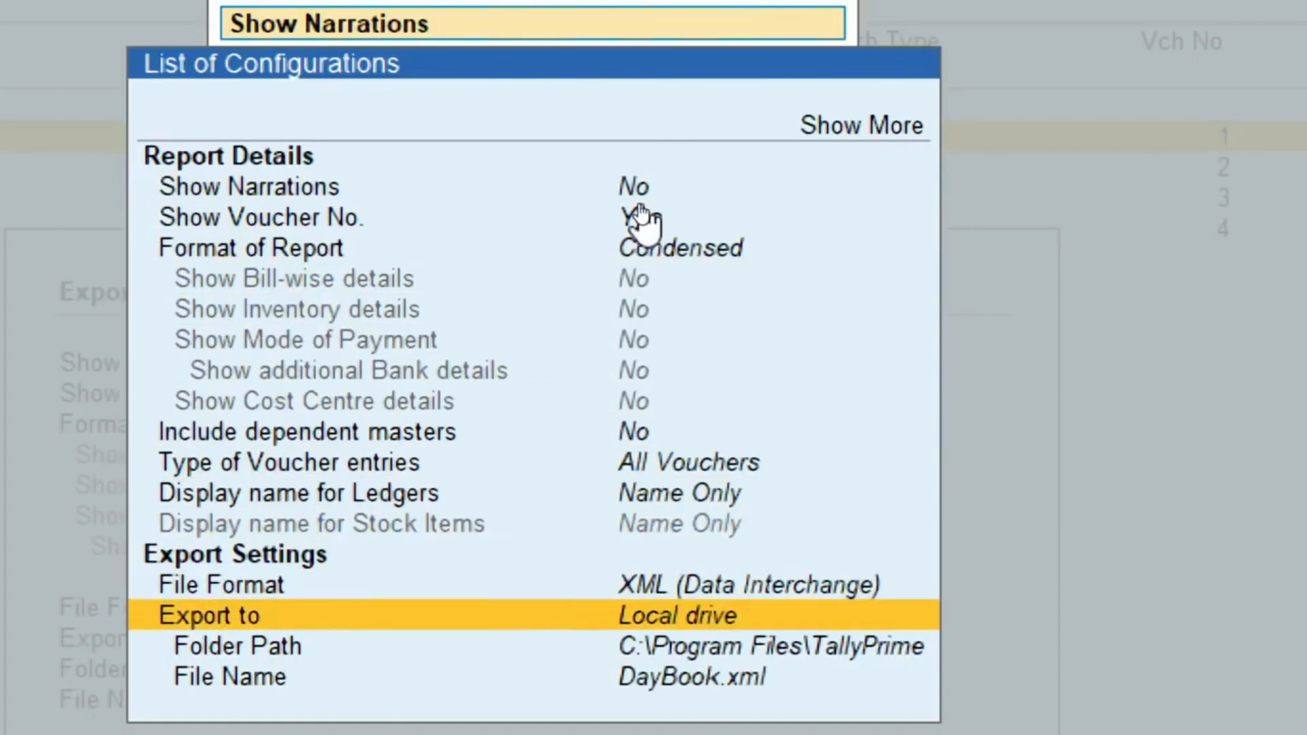
{"action": "key", "text": "Up"}
{"action": "key", "text": "Up"}
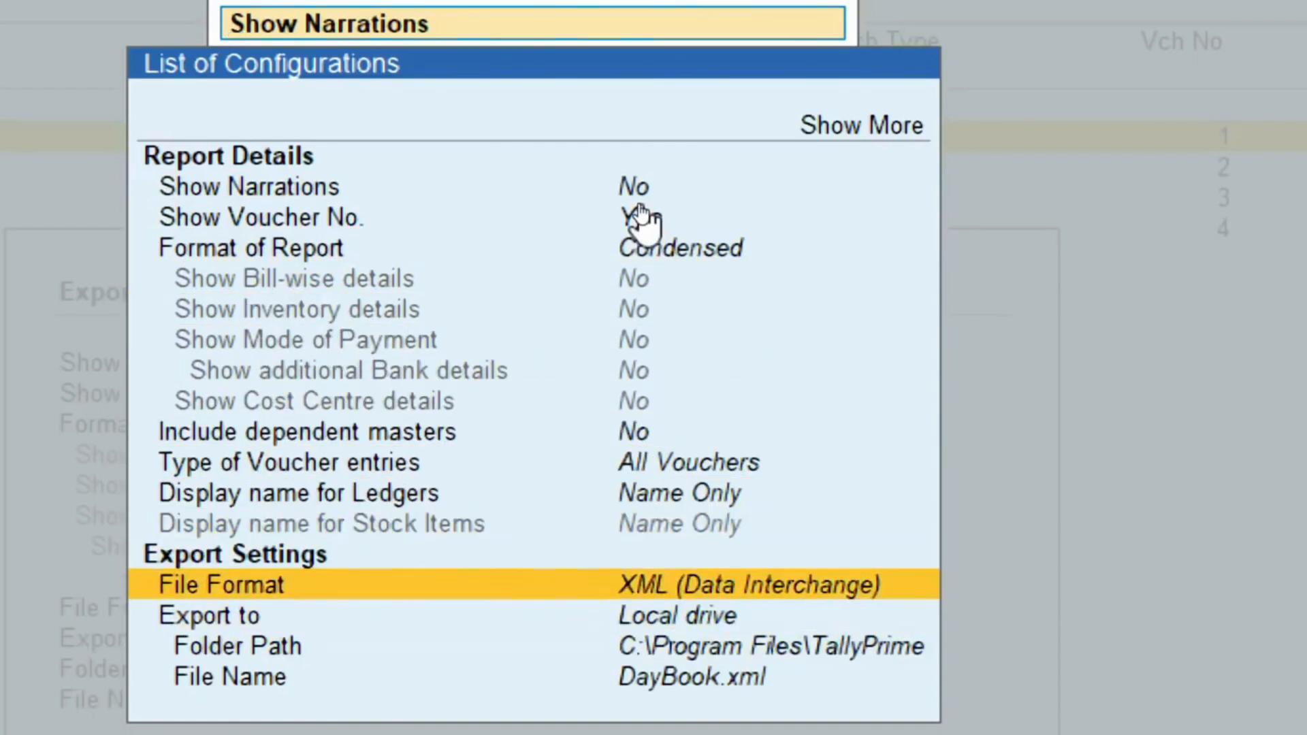
{"action": "key", "text": "Return"}
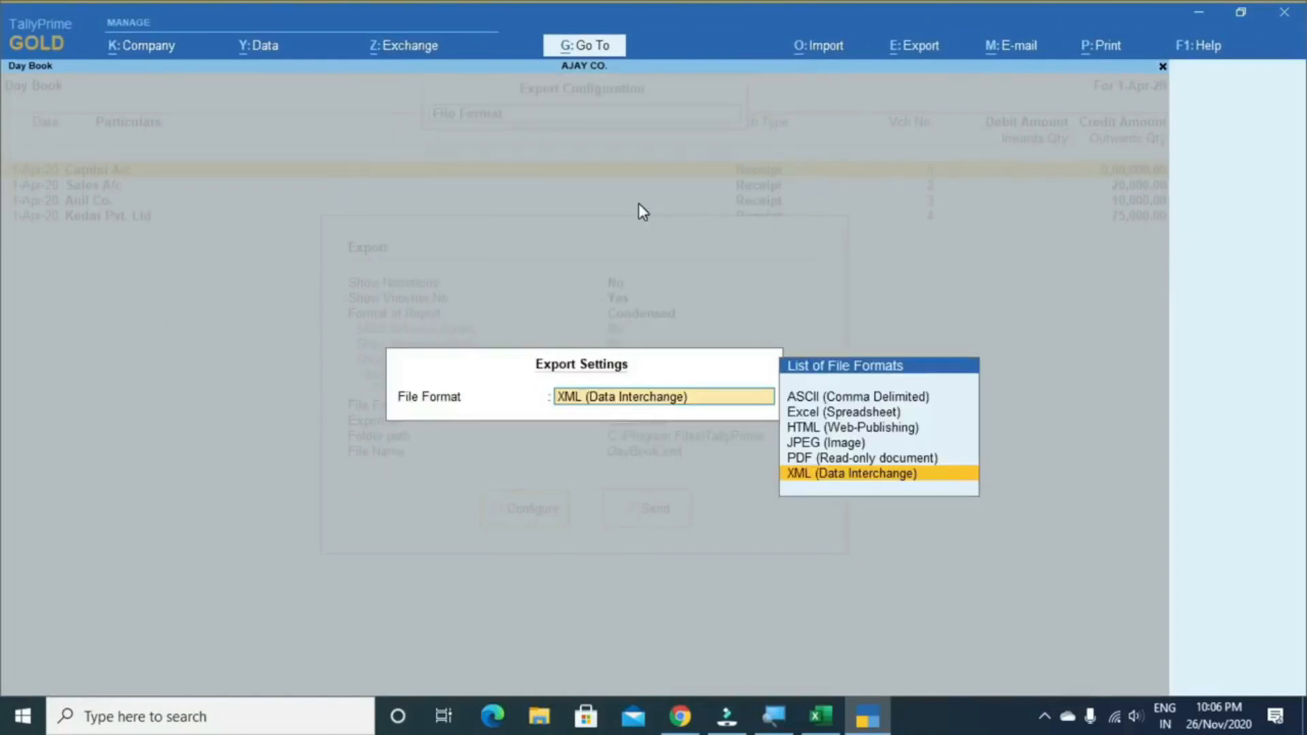
{"action": "key", "text": "Up"}
{"action": "key", "text": "Up"}
{"action": "key", "text": "Up"}
{"action": "key", "text": "Up"}
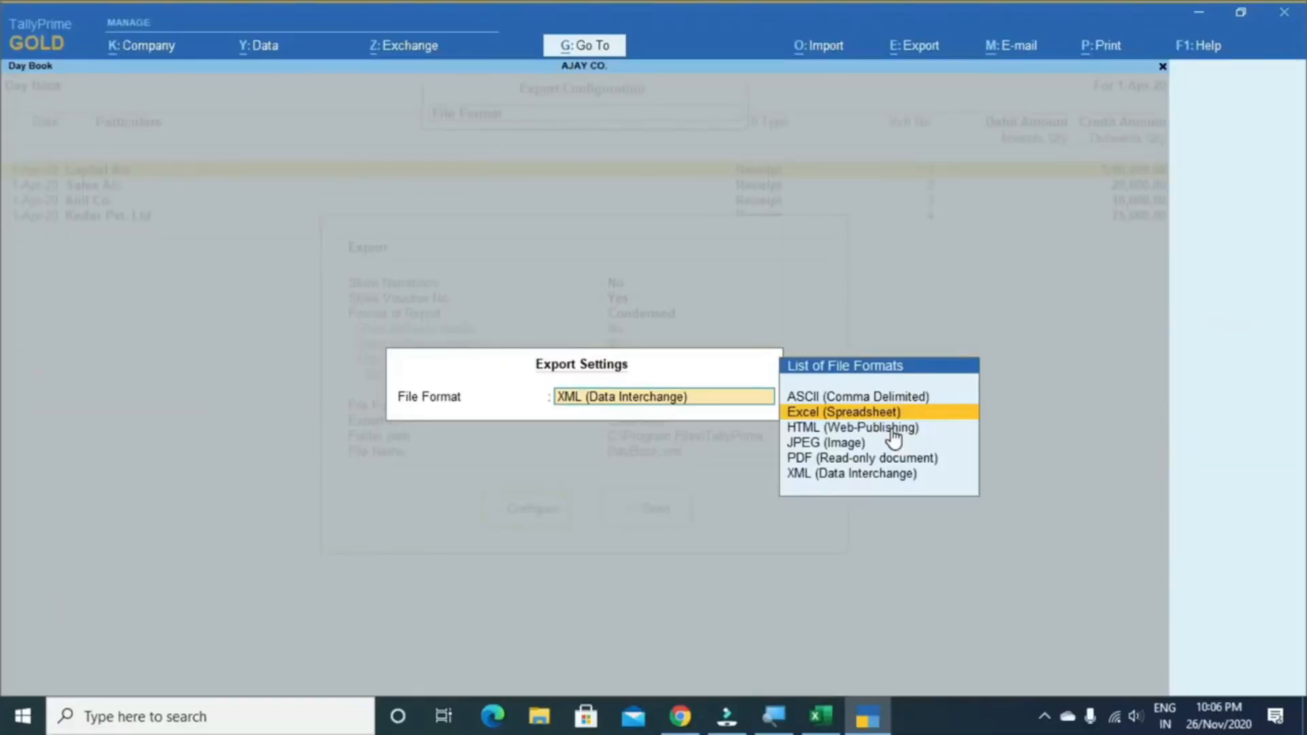
{"action": "key", "text": "Return"}
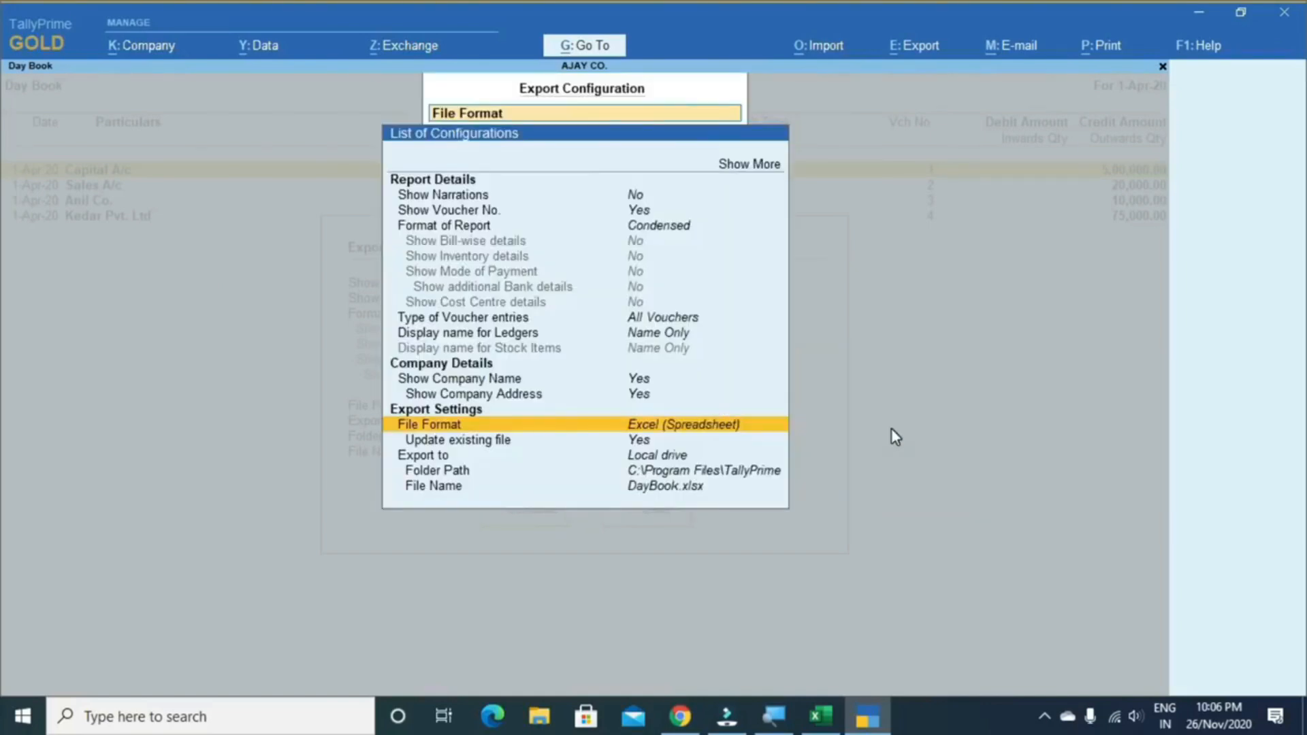
Go through the remaining export settings down to the file name, and export the Day Book as DayBook.xlsx to the local drive
{"action": "key", "text": "Down"}
{"action": "key", "text": "Down"}
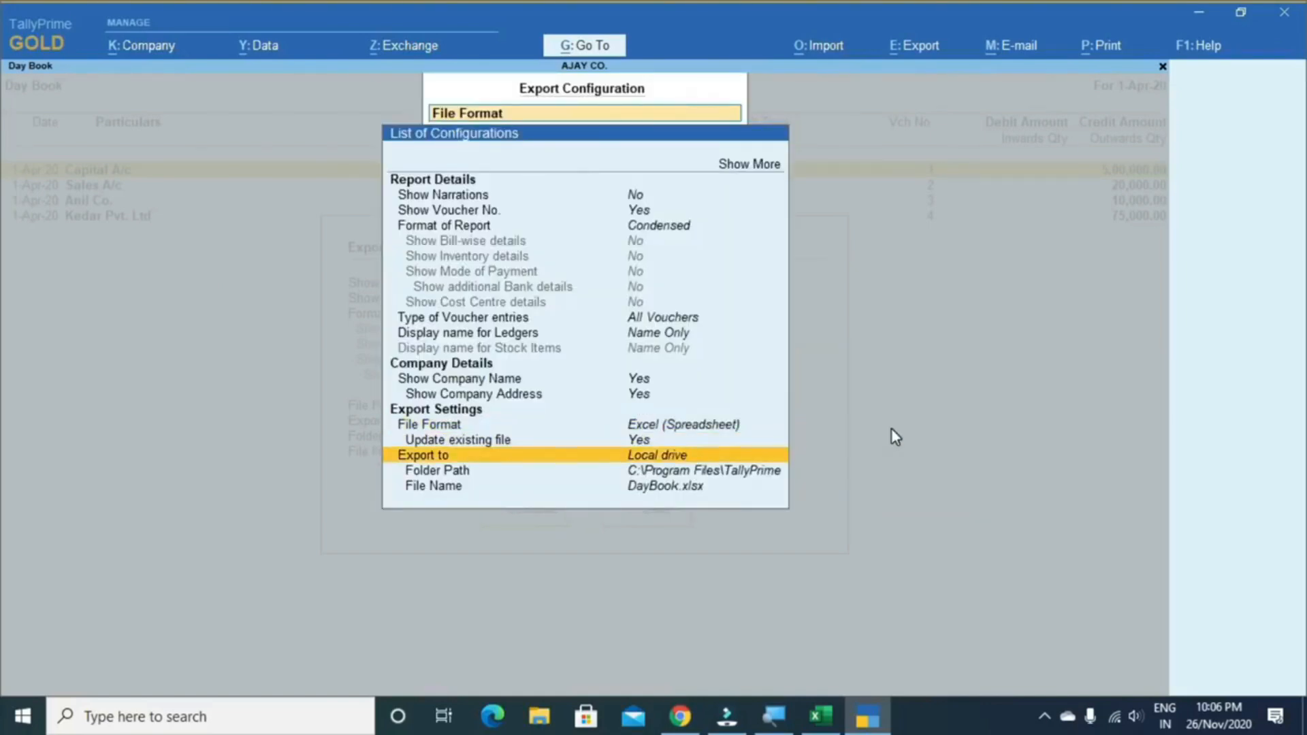
{"action": "key", "text": "Down"}
{"action": "key", "text": "Down"}
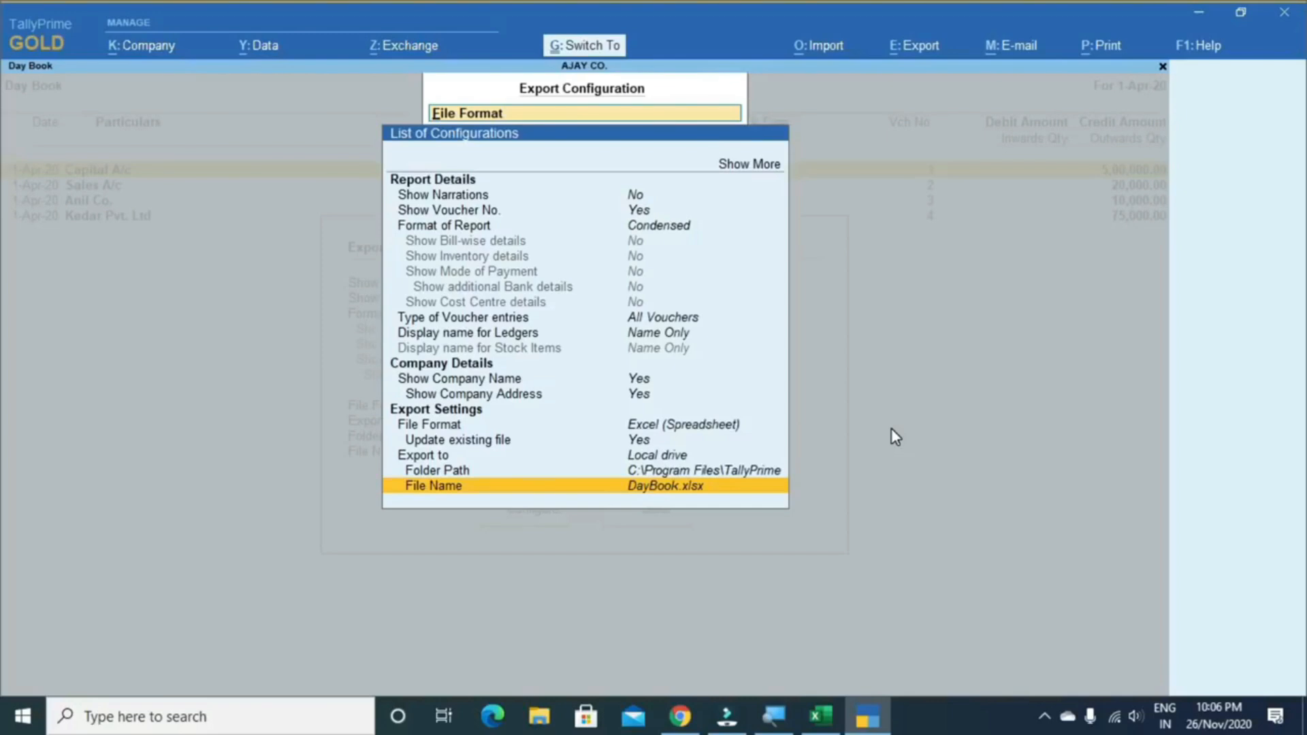
{"action": "key", "text": "Escape"}
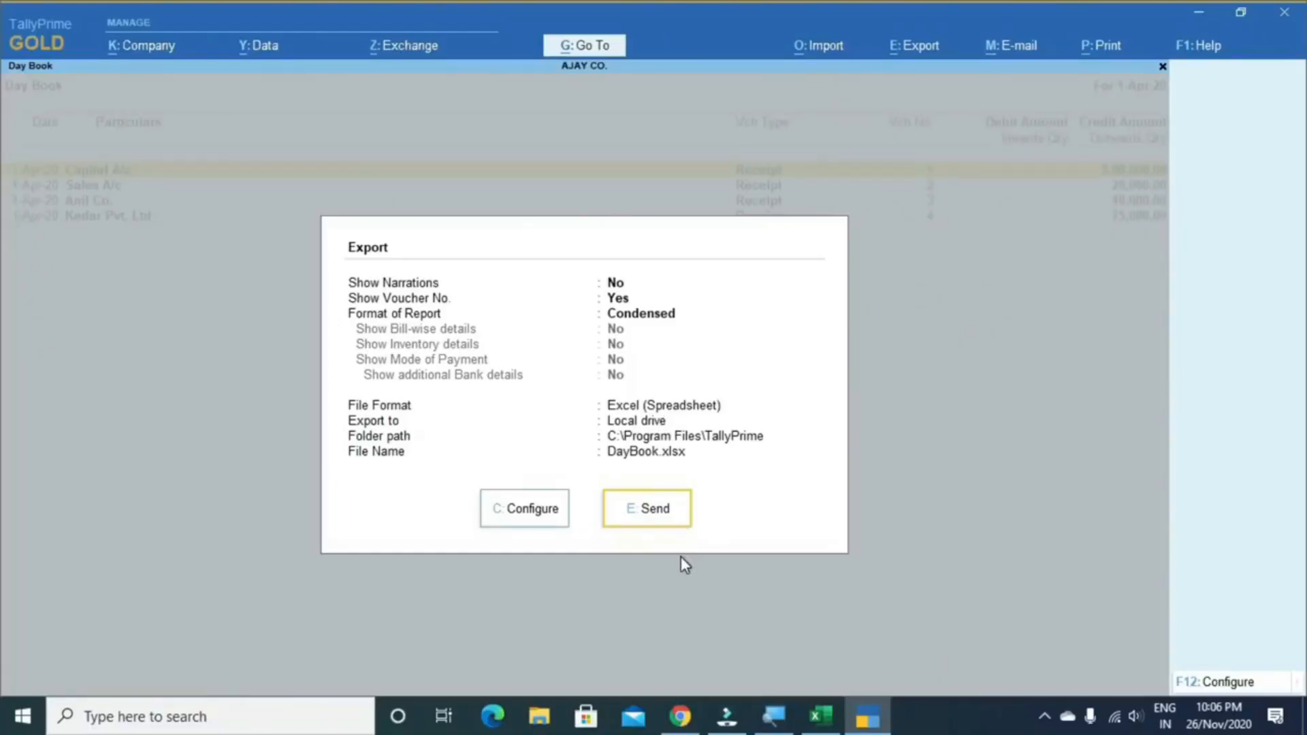
{"action": "left_click", "coordinate": [671, 520]}
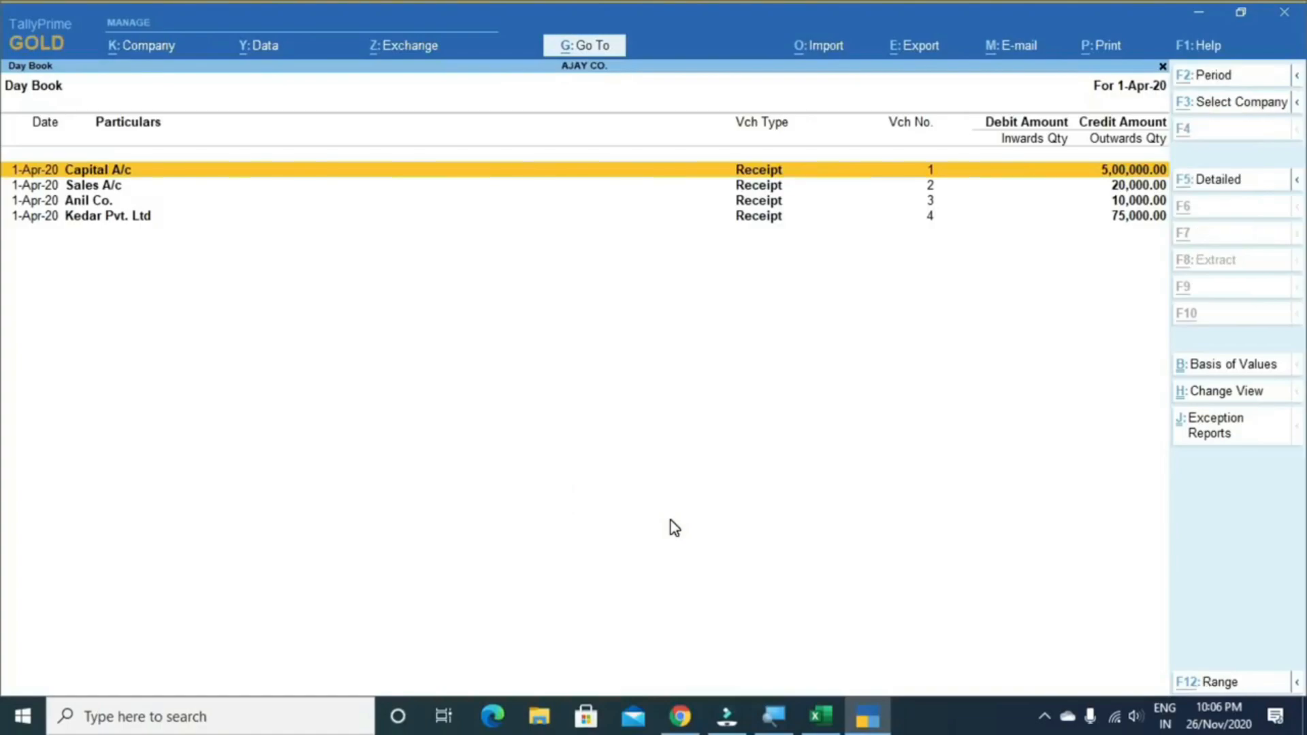
Highlight the Email row in the Excel shortcut list and view the E-mail options for TallyPrime's Day Book
{"action": "key", "text": "alt+Tab"}
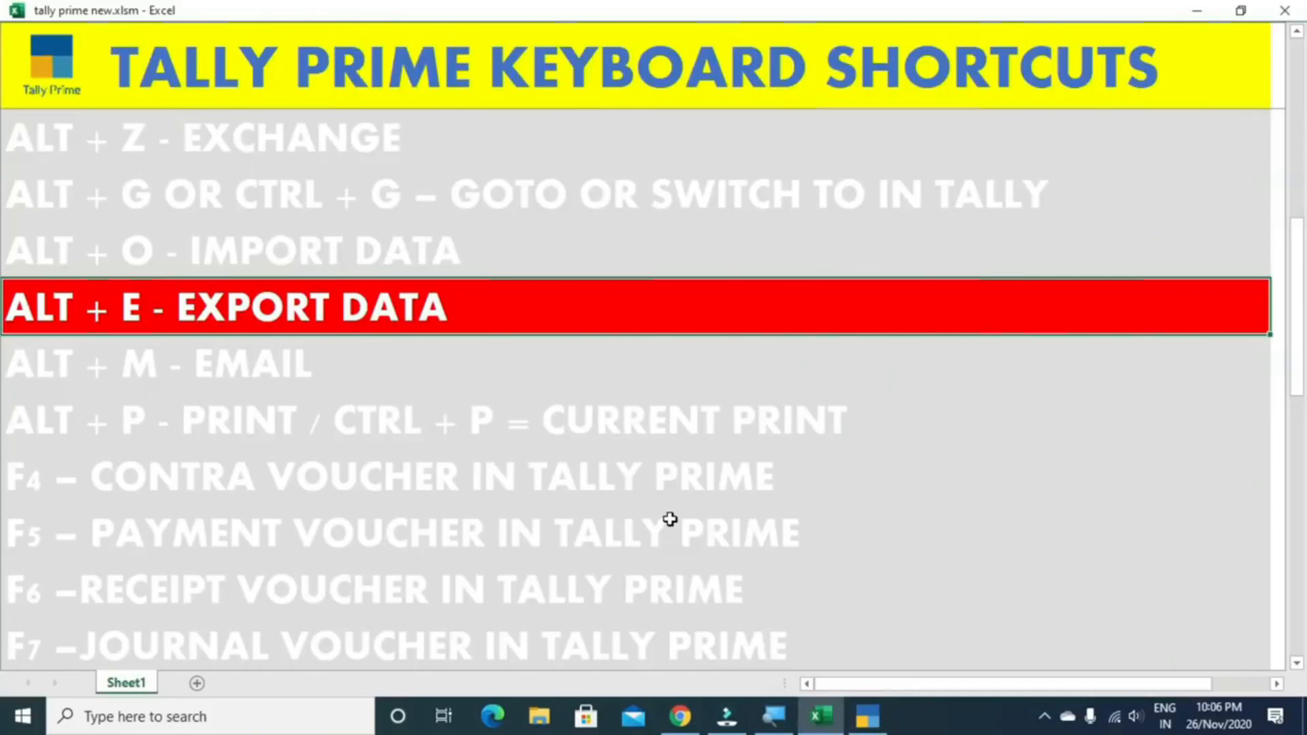
{"action": "key", "text": "Down"}
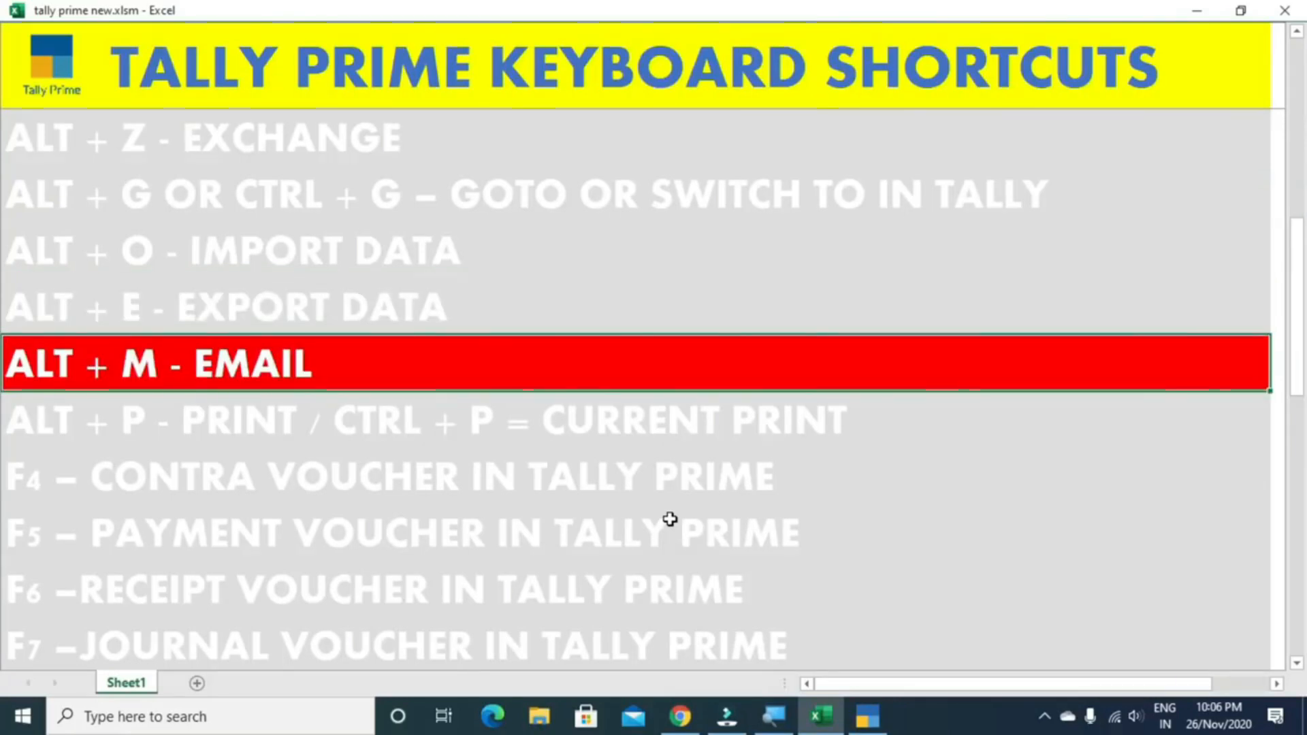
{"action": "key", "text": "alt+Tab"}
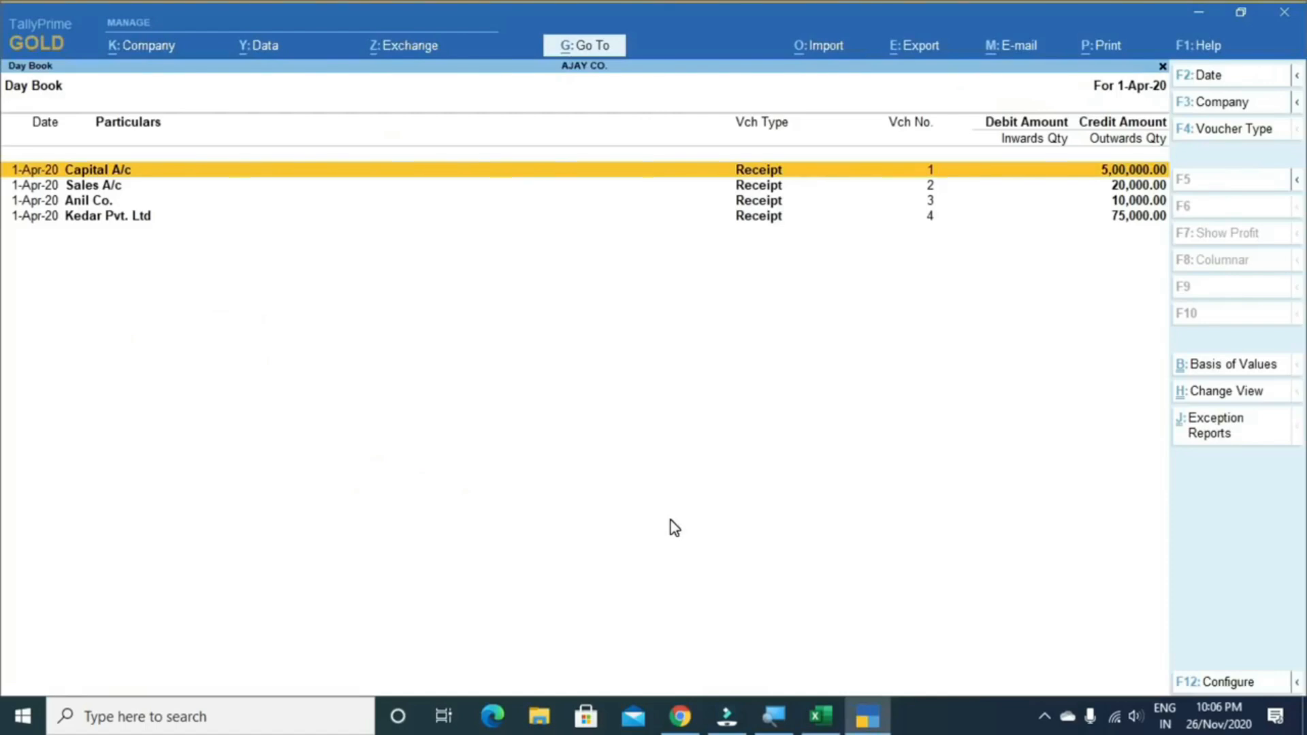
{"action": "key", "text": "alt+m"}
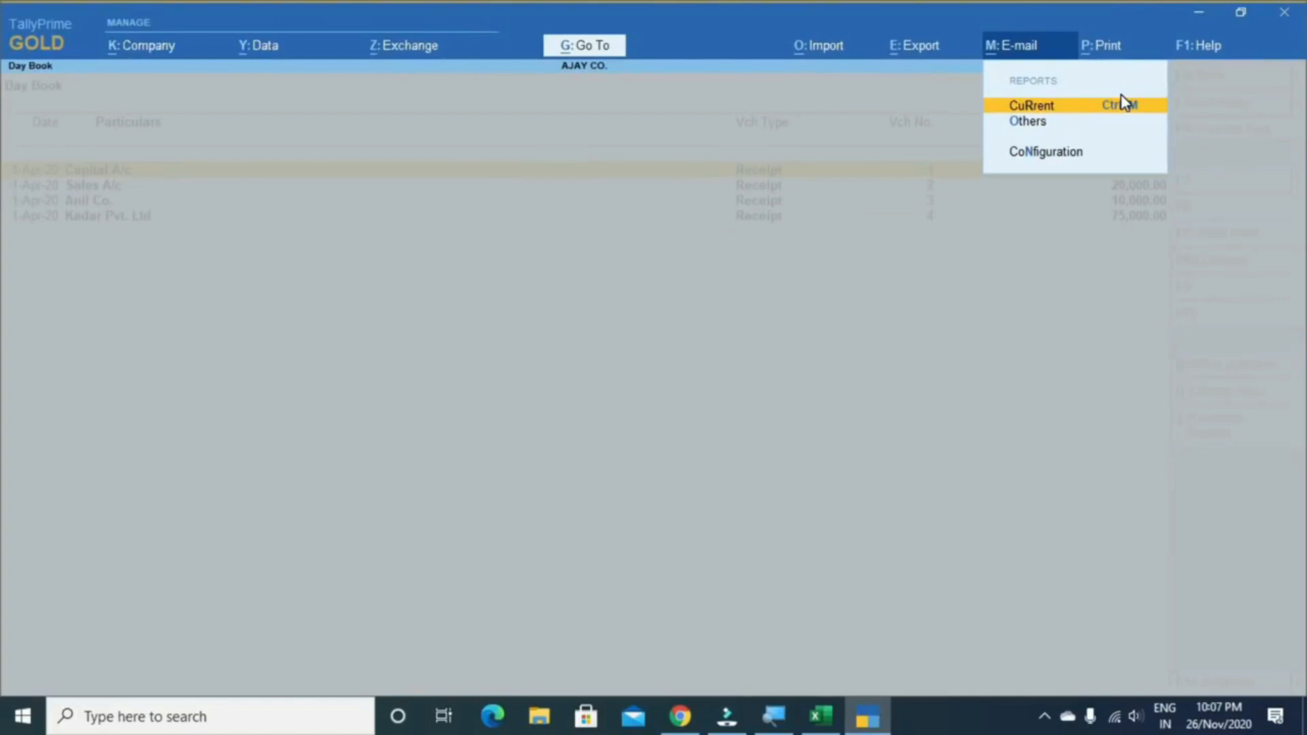
Switch to Excel, highlight the Print / Current Print row in the shortcut list, and return to TallyPrime
{"action": "key", "text": "alt+Tab"}
{"action": "key", "text": "Down"}
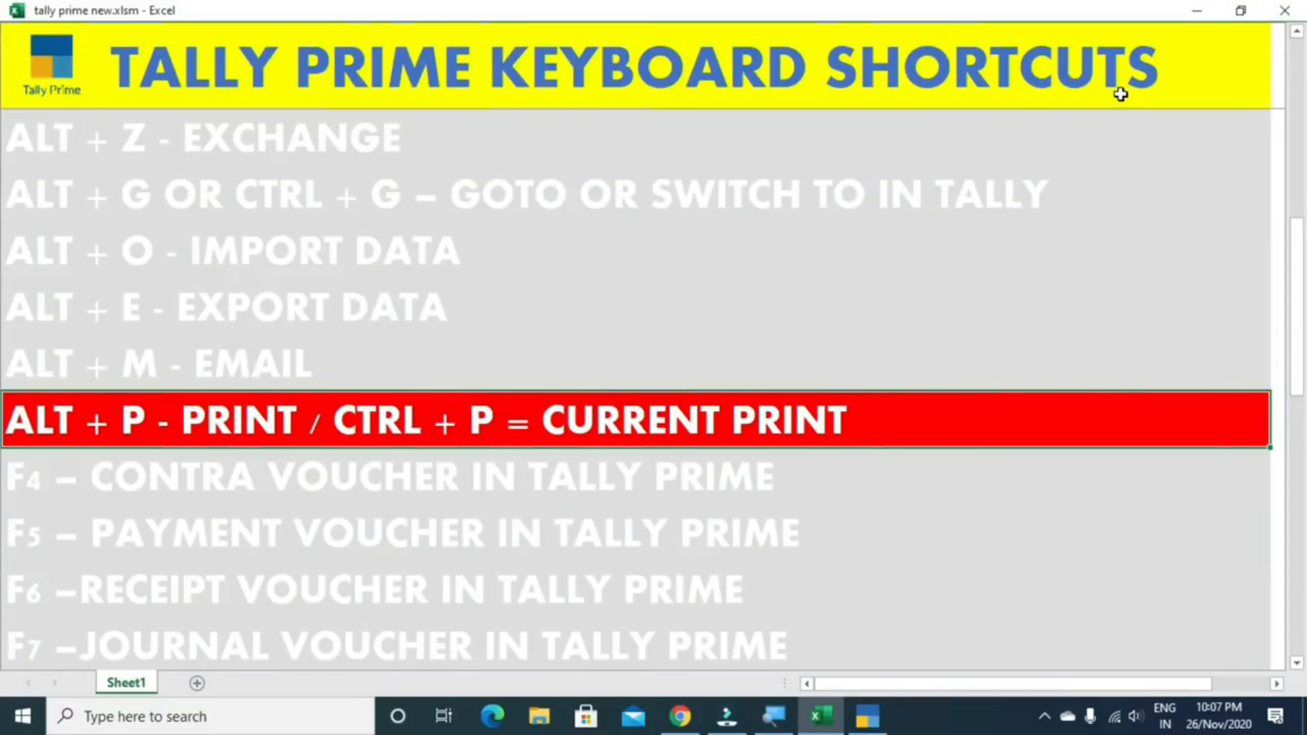
{"action": "key", "text": "alt+Tab"}
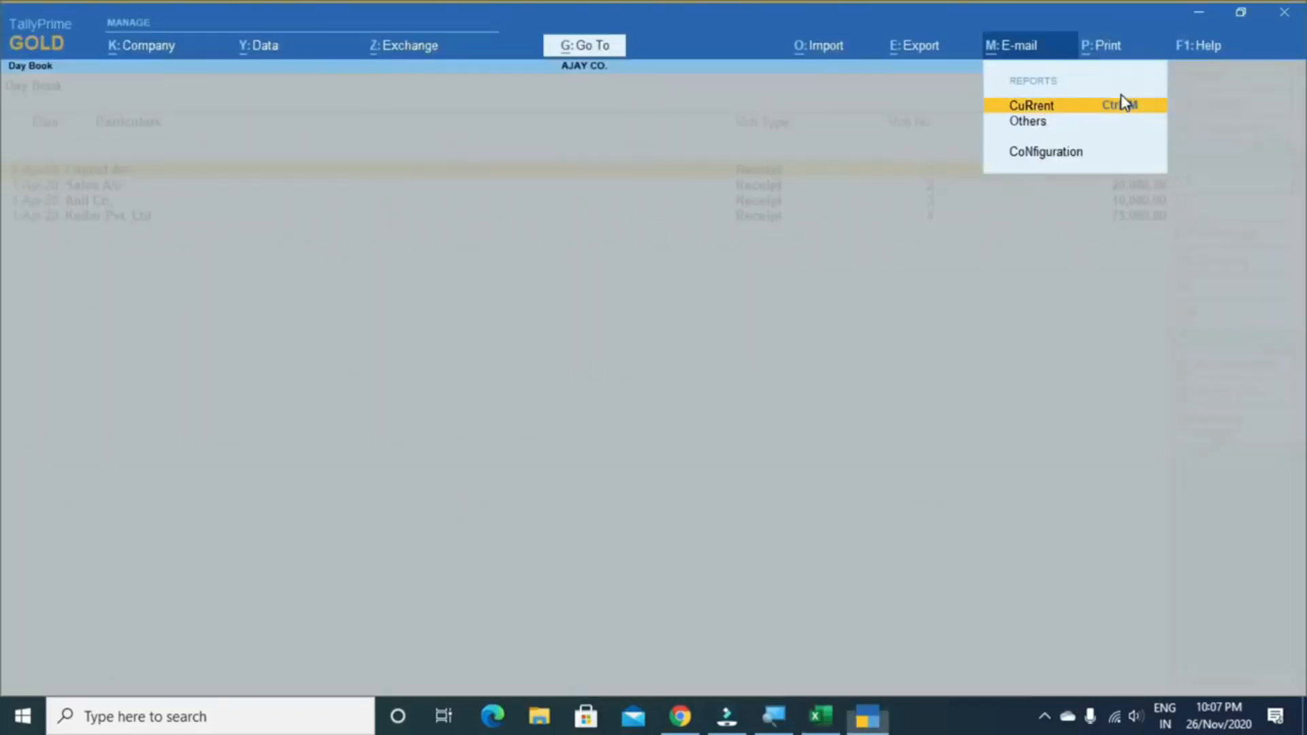
Close the E-mail options and show a print preview of the current Day Book report
{"action": "key", "text": "Escape"}
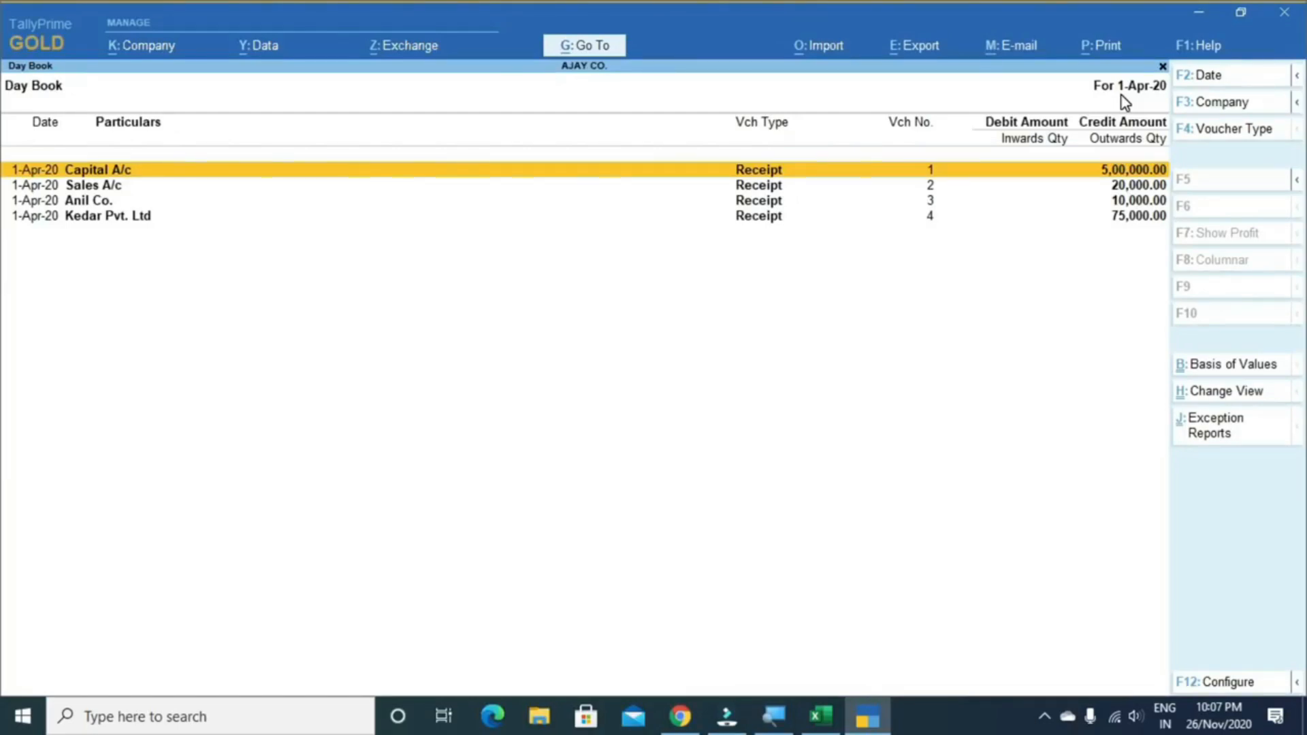
{"action": "key", "text": "ctrl"}
{"action": "key", "text": "ctrl+p"}
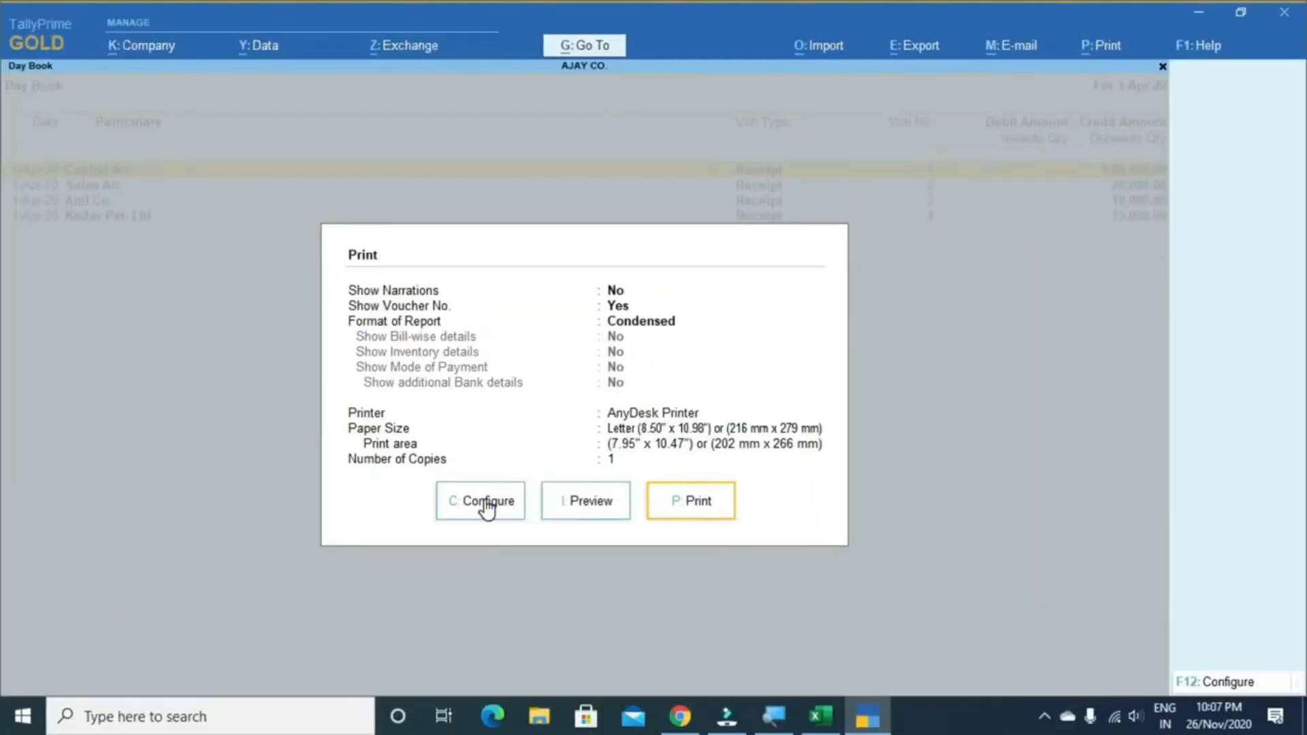
{"action": "left_click", "coordinate": [589, 501]}
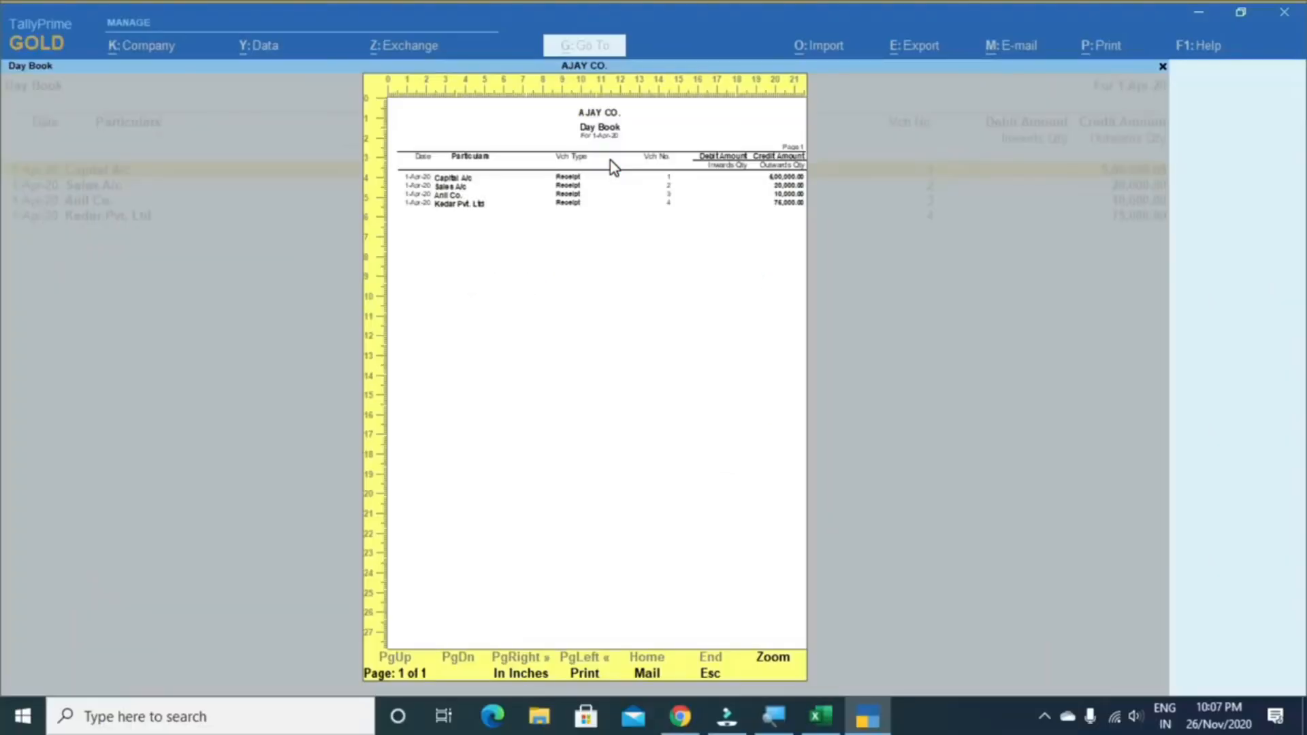
Close the Day Book print preview and Print options, and open the list of other reports available for printing
{"action": "left_click", "coordinate": [585, 675]}
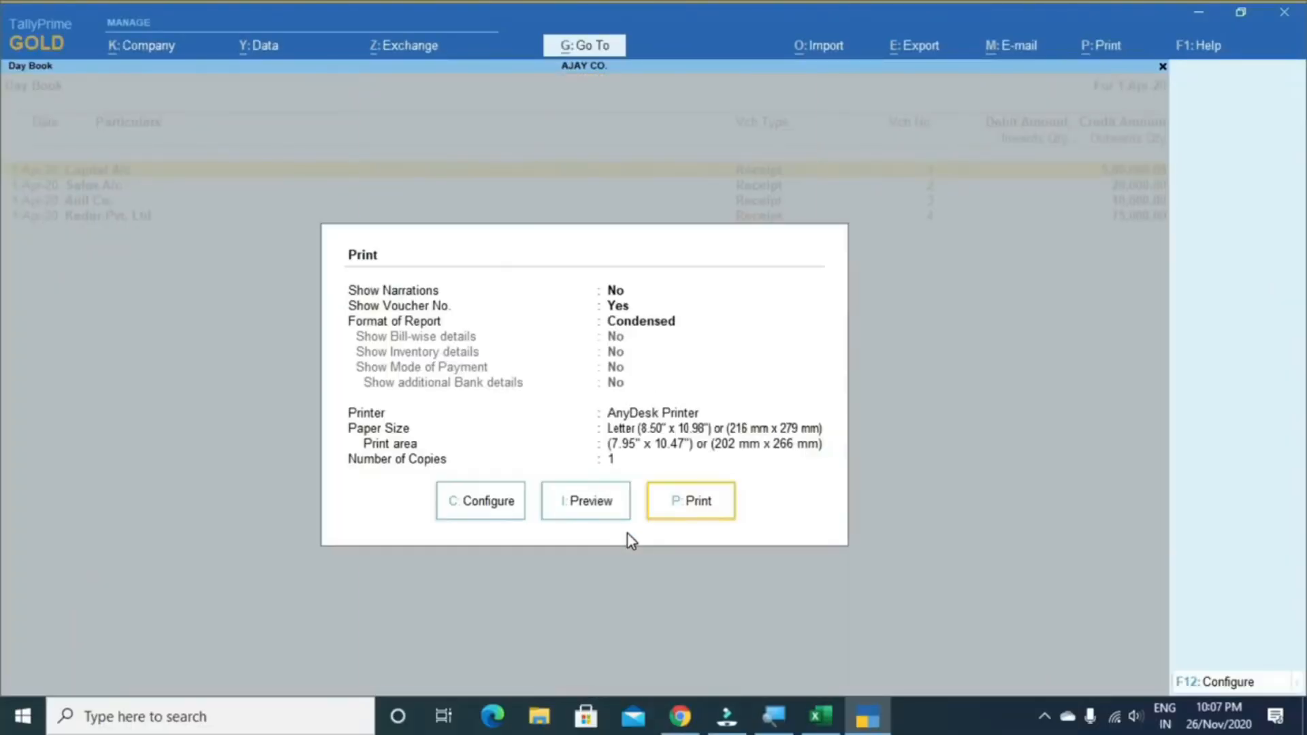
{"action": "key", "text": "Escape"}
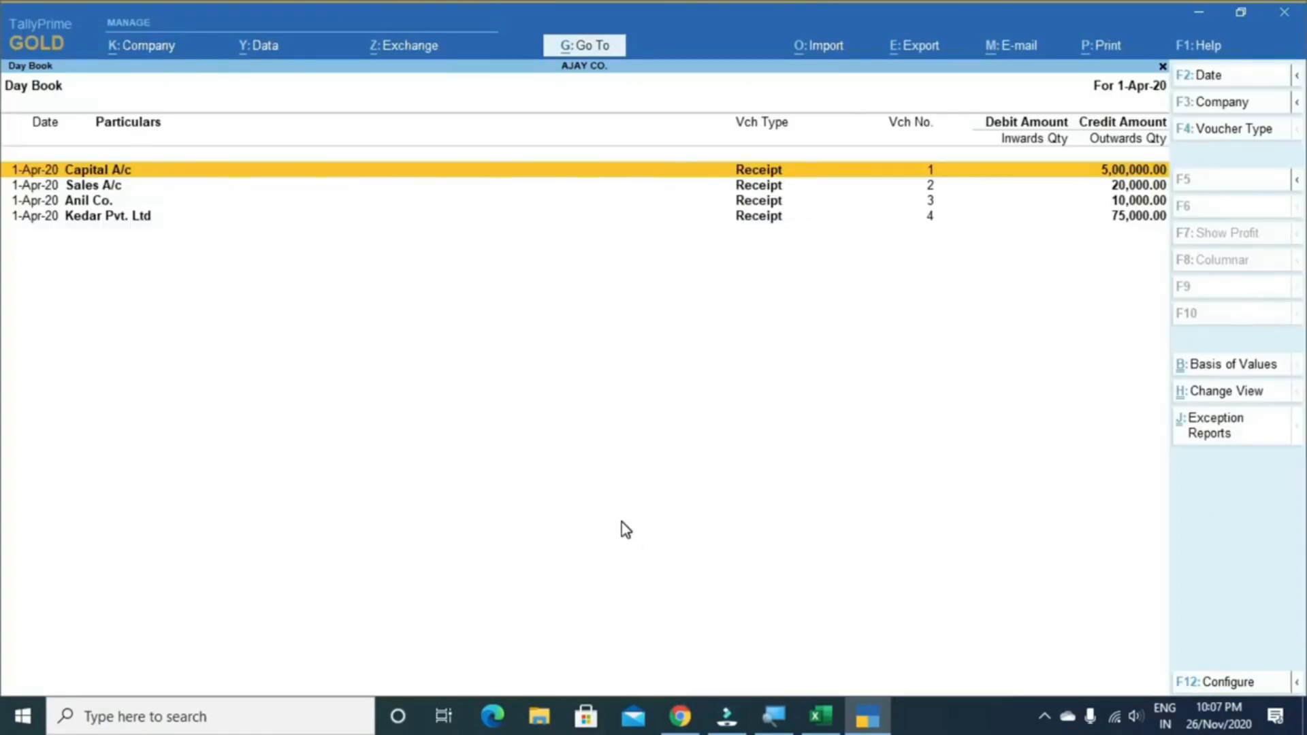
{"action": "key", "text": "alt+p"}
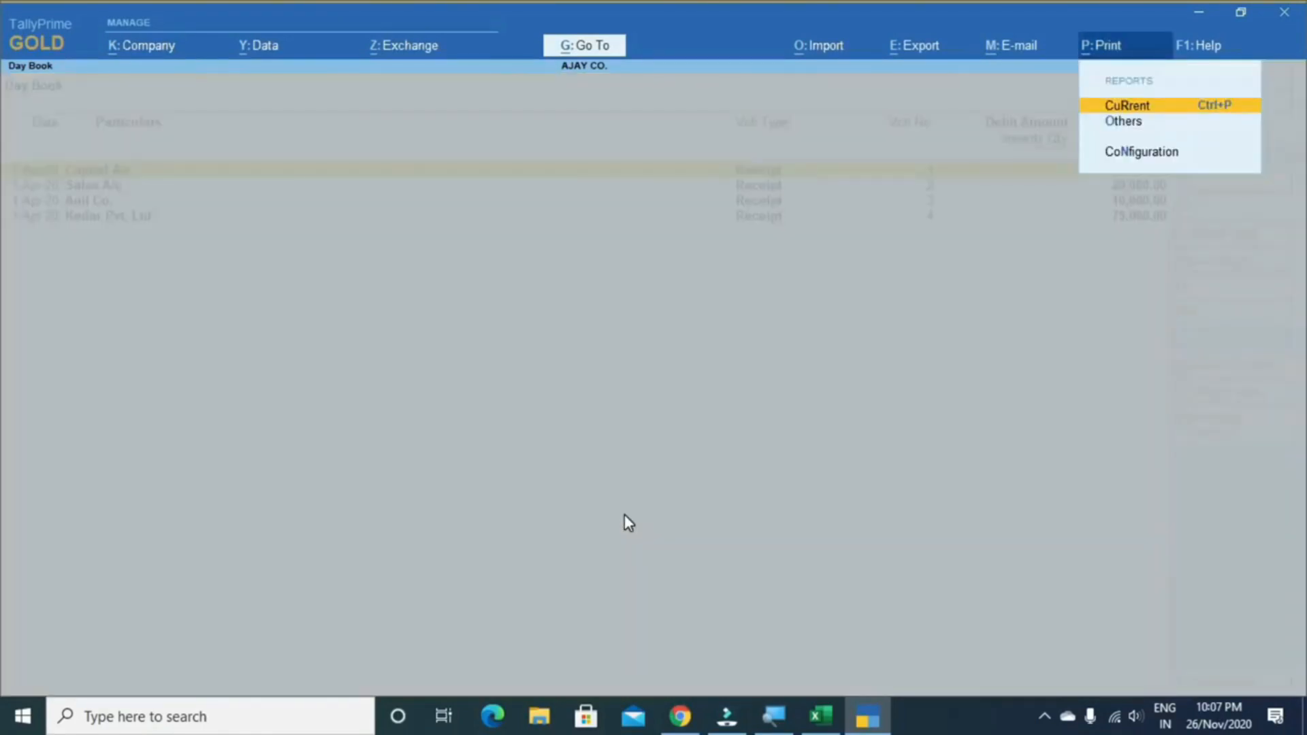
{"action": "key", "text": "Down"}
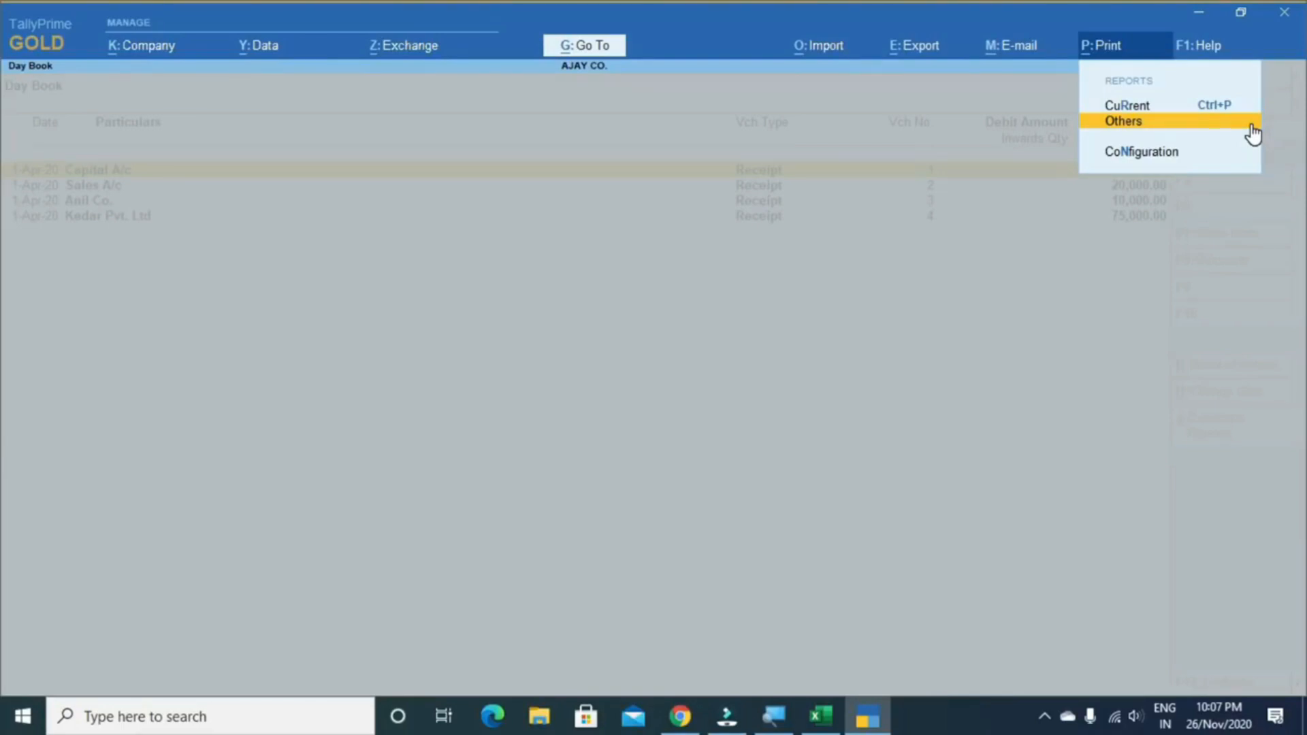
{"action": "left_click", "coordinate": [1251, 125]}
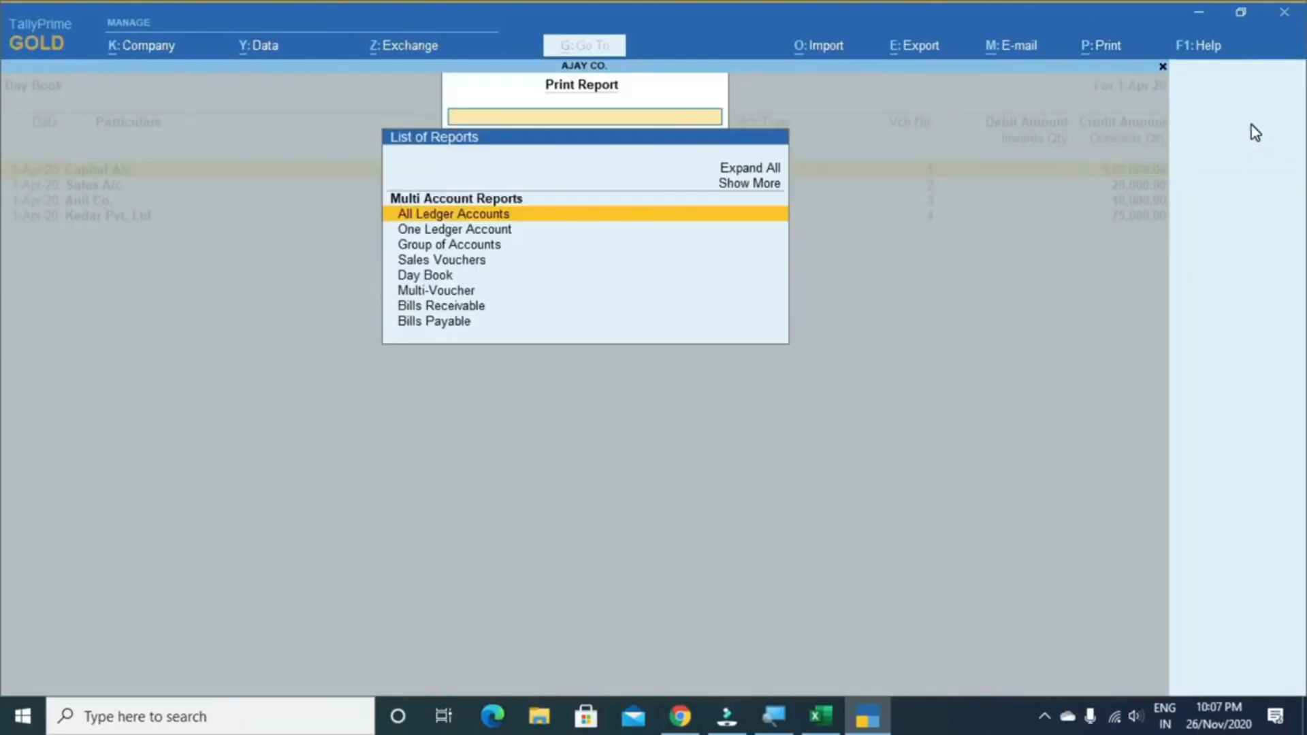
Browse the printable reports down to Day Book and back up to Group of Accounts, and close the list
{"action": "key", "text": "Down"}
{"action": "key", "text": "Down"}
{"action": "key", "text": "Down"}
{"action": "key", "text": "Down"}
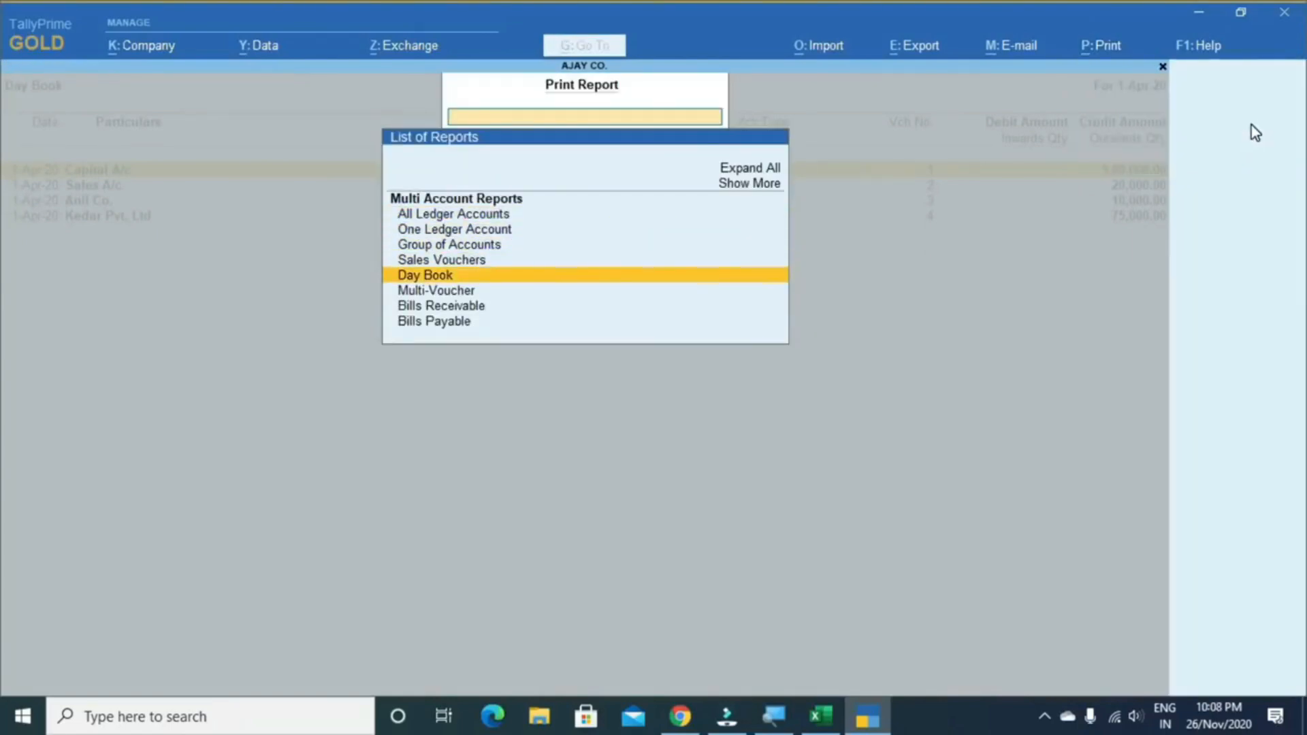
{"action": "key", "text": "Up"}
{"action": "key", "text": "Up"}
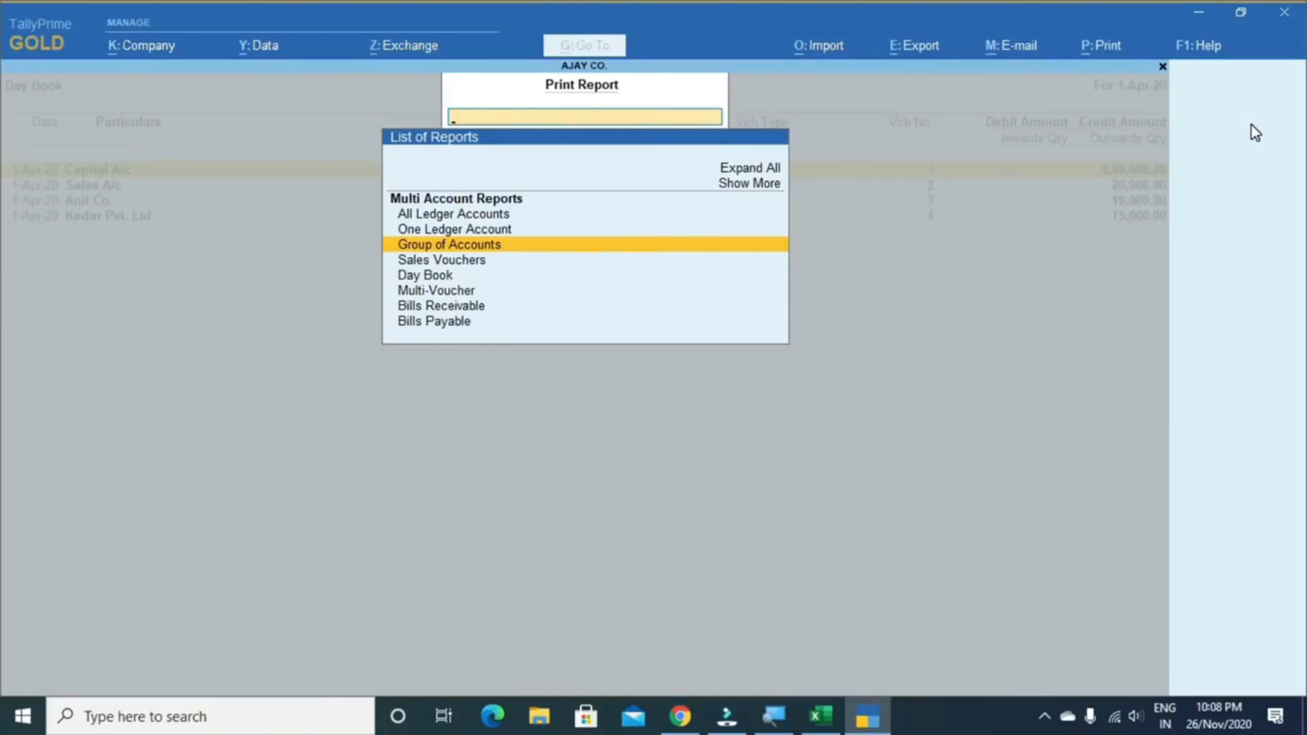
{"action": "key", "text": "Escape"}
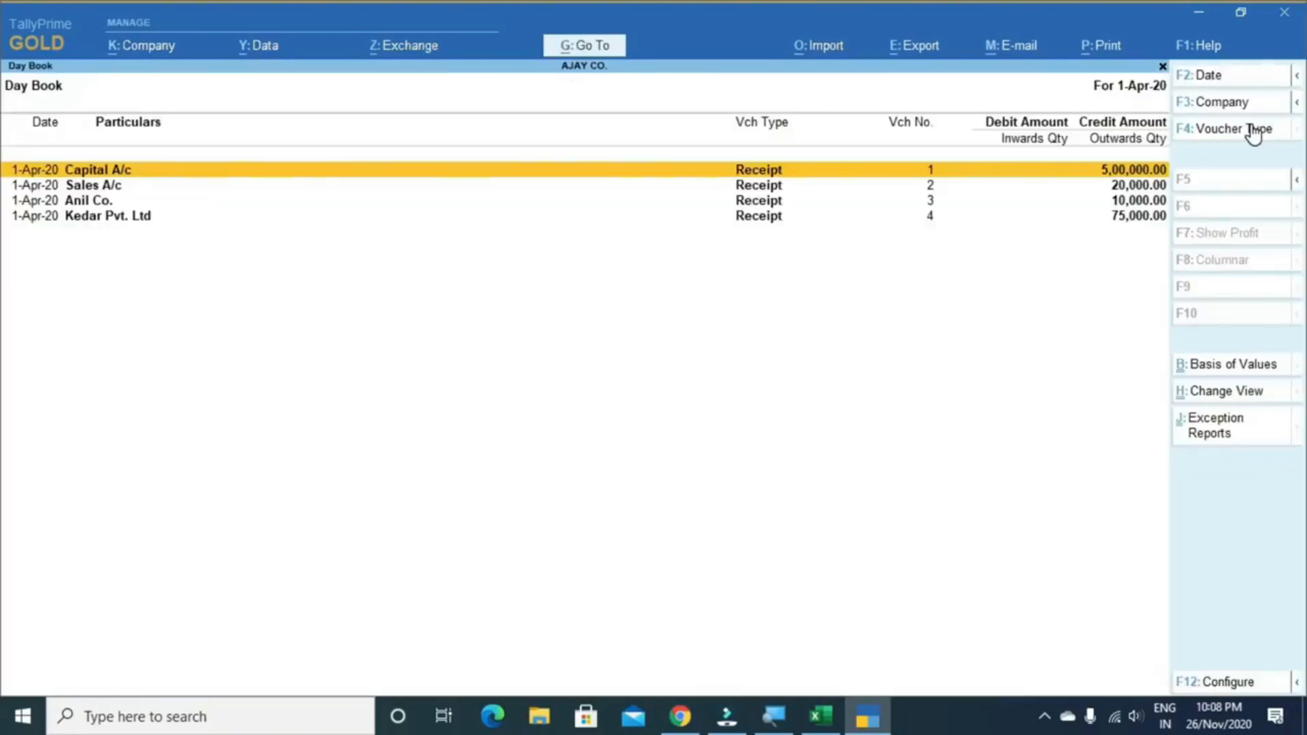
Switch to Excel, highlight the Contra Voucher row in the shortcut list, and return to TallyPrime
{"action": "key", "text": "alt+Tab"}
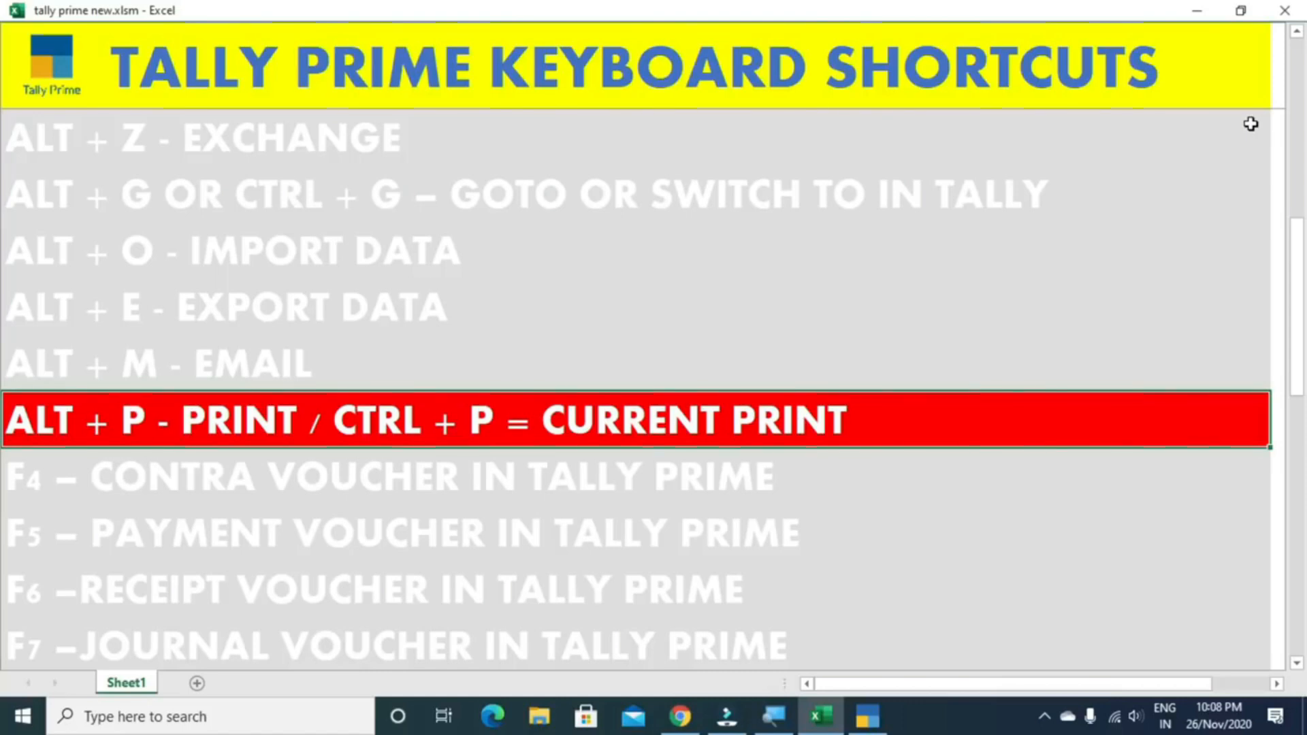
{"action": "key", "text": "Down"}
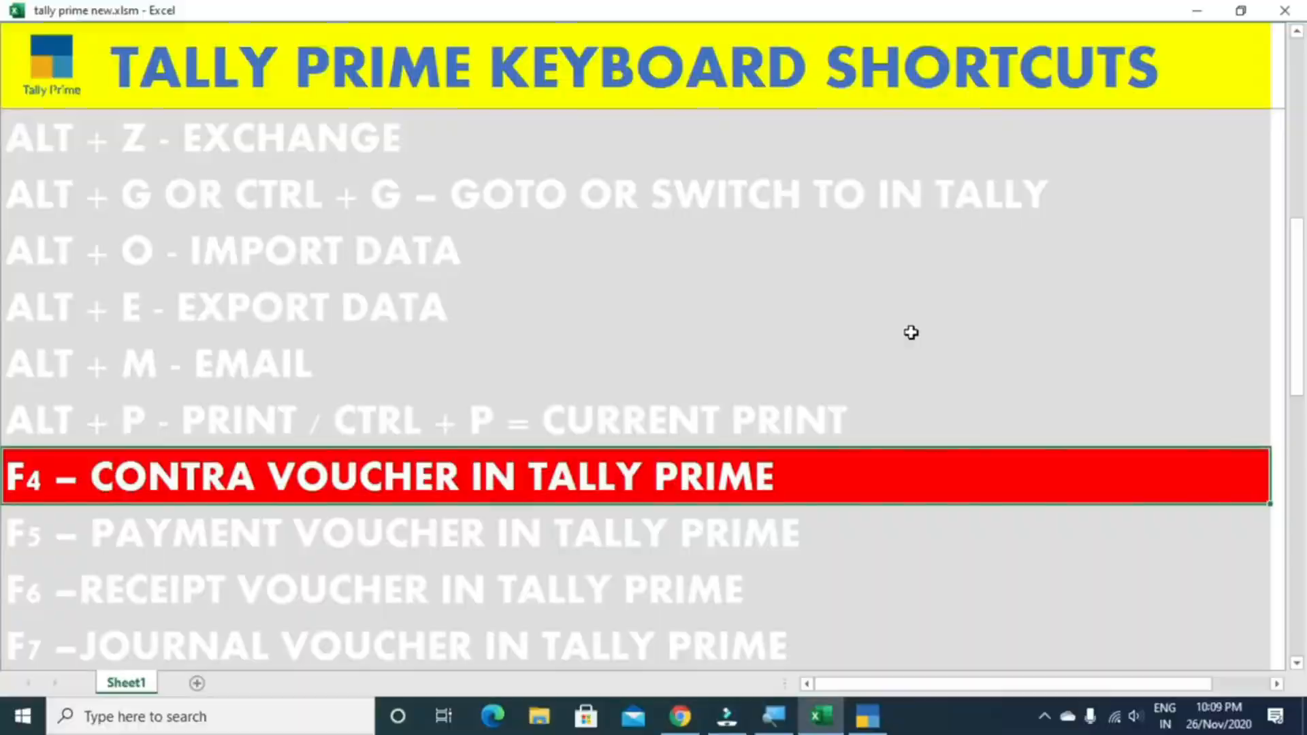
{"action": "key", "text": "alt+Tab"}
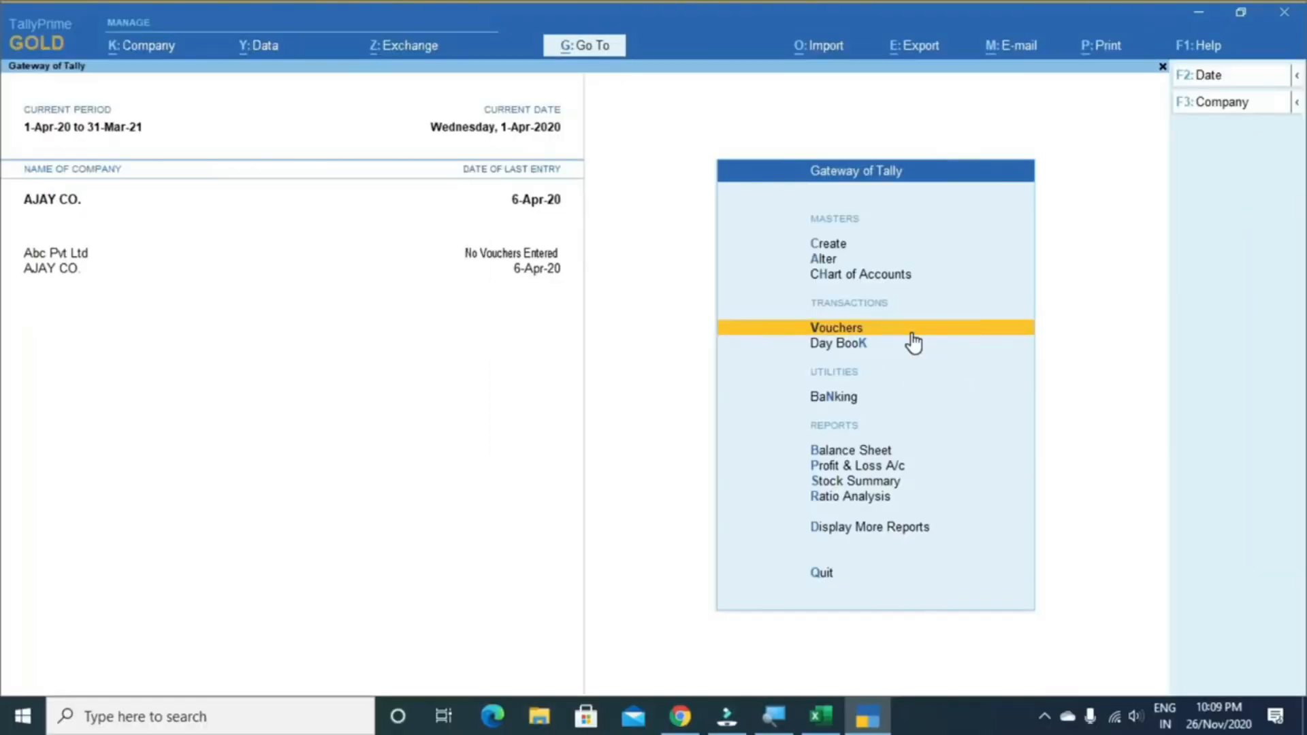
Open voucher entry and go through the Contra, Payment, Journal, Sales and Purchase voucher types, ending on Purchase
{"action": "left_click", "coordinate": [912, 332]}
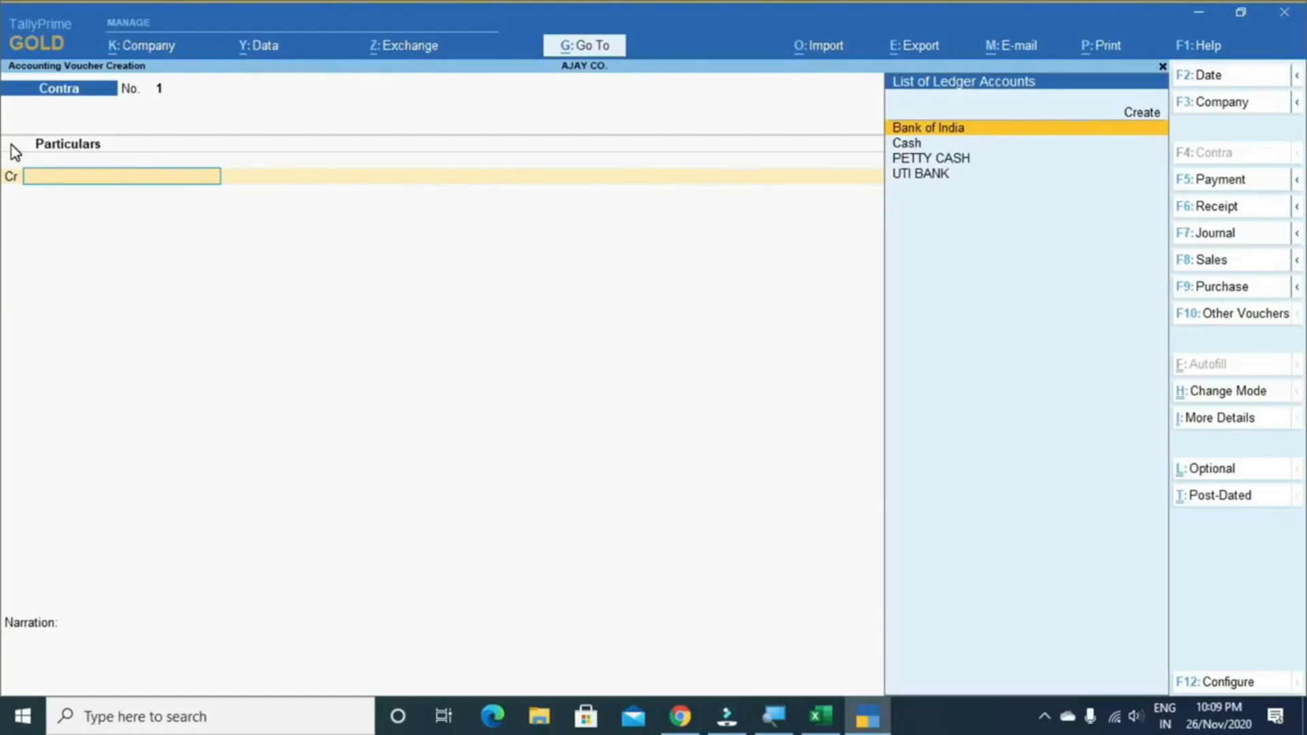
{"action": "key", "text": "F5"}
{"action": "key", "text": "F4"}
{"action": "key", "text": "F5"}
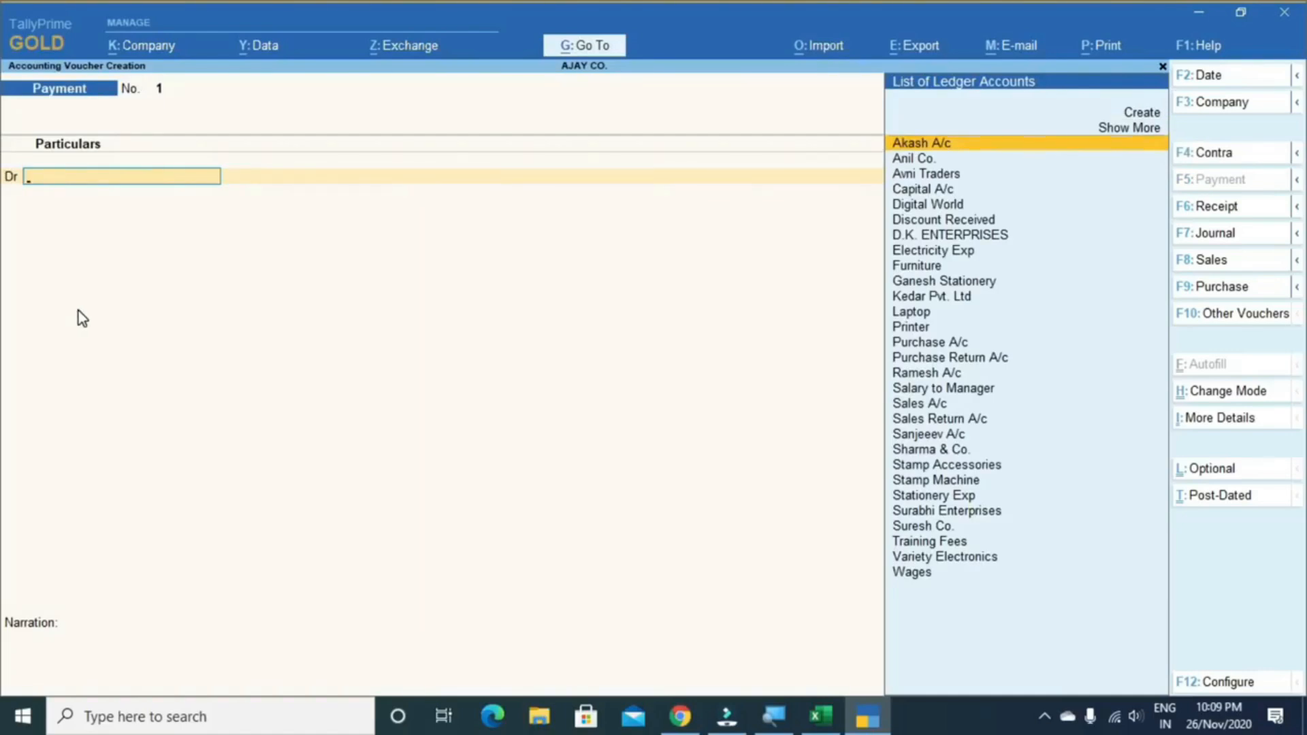
{"action": "key", "text": "F7"}
{"action": "key", "text": "F8"}
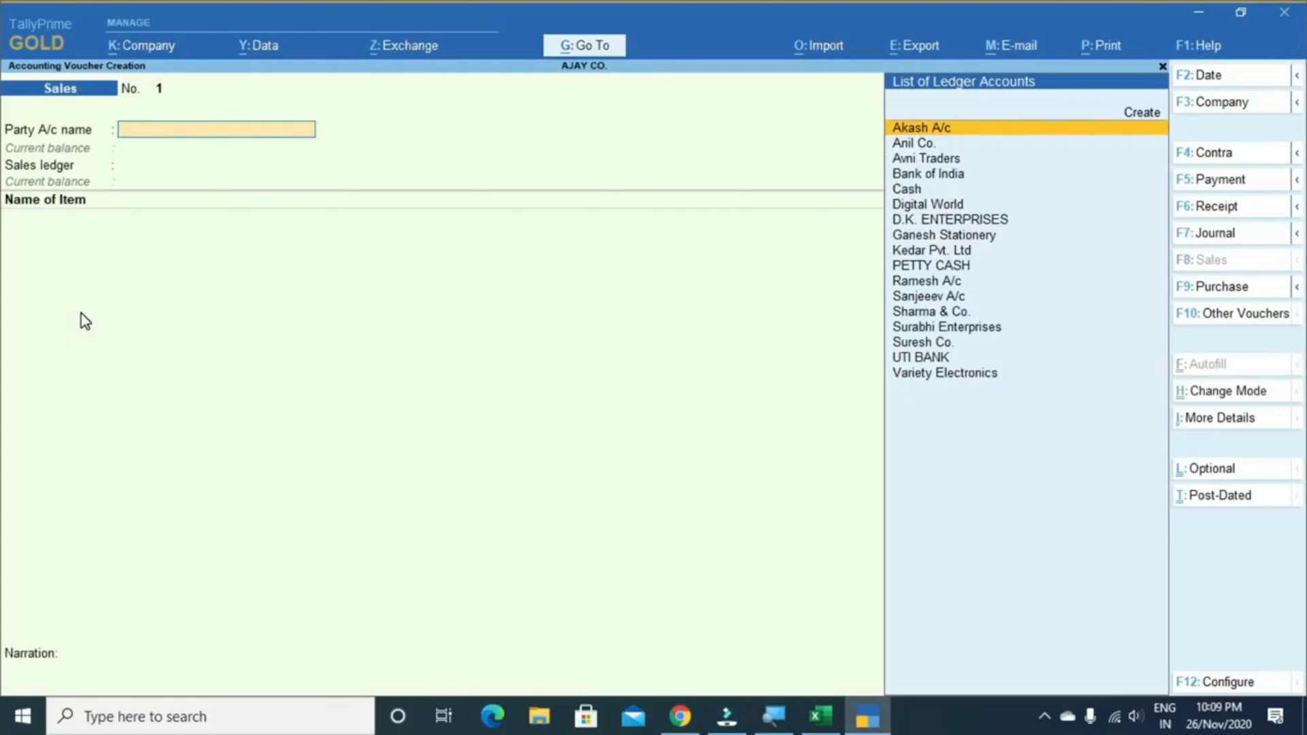
{"action": "key", "text": "F9"}
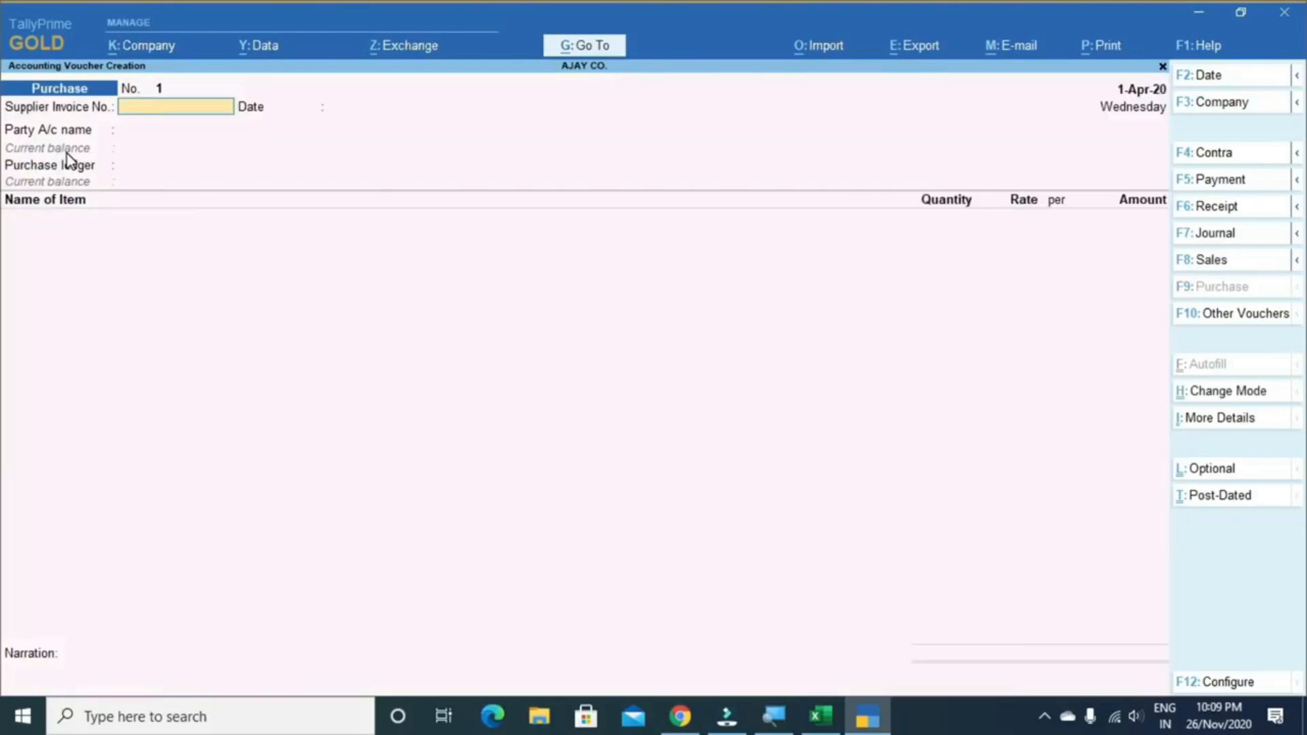
Switch to Excel and move the highlight through the voucher shortcut rows down to the Change Date row
{"action": "key", "text": "alt"}
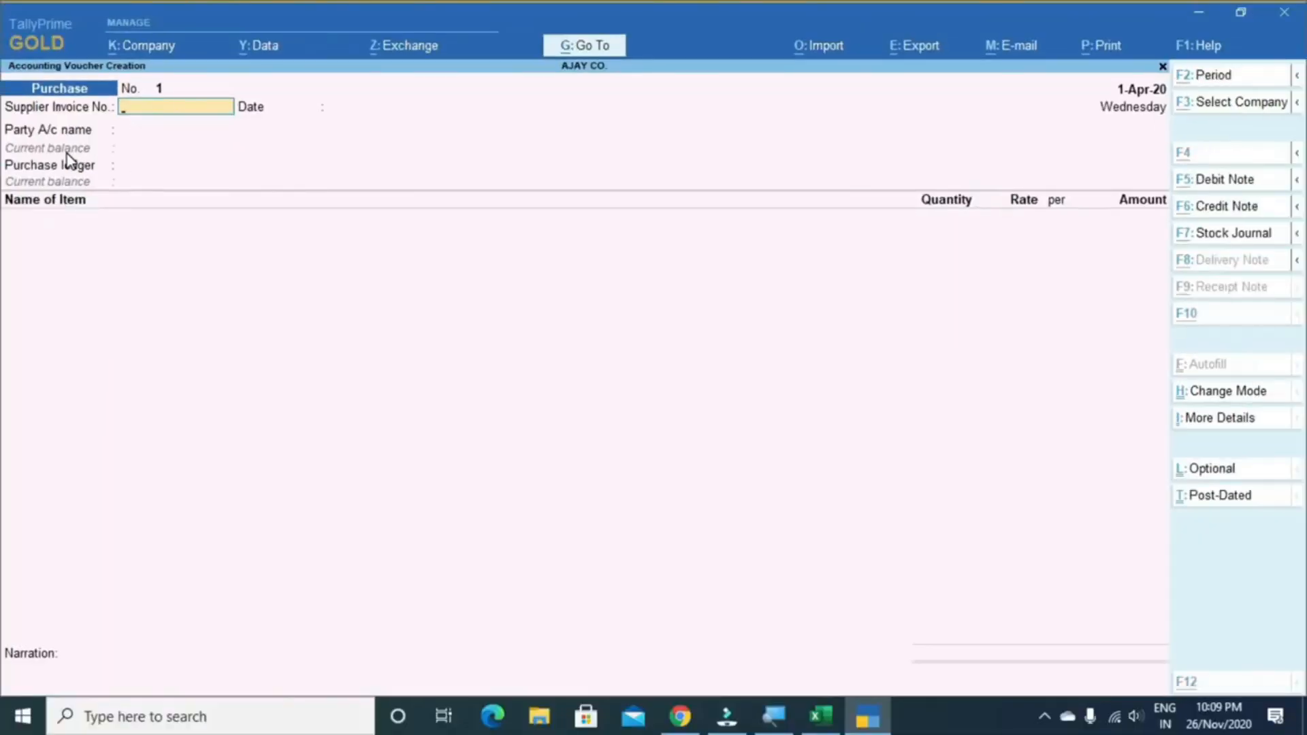
{"action": "key", "text": "alt+Tab"}
{"action": "key", "text": "Down"}
{"action": "key", "text": "Down"}
{"action": "key", "text": "Down"}
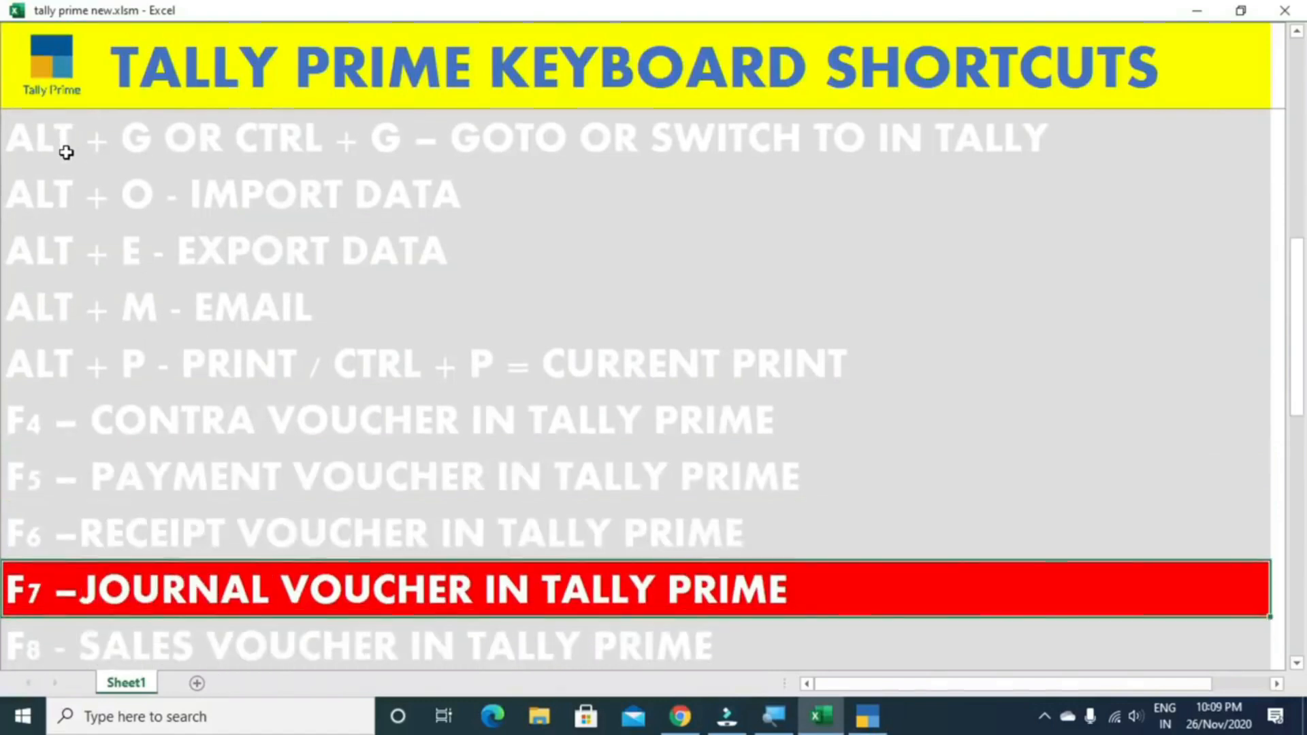
{"action": "key", "text": "Down"}
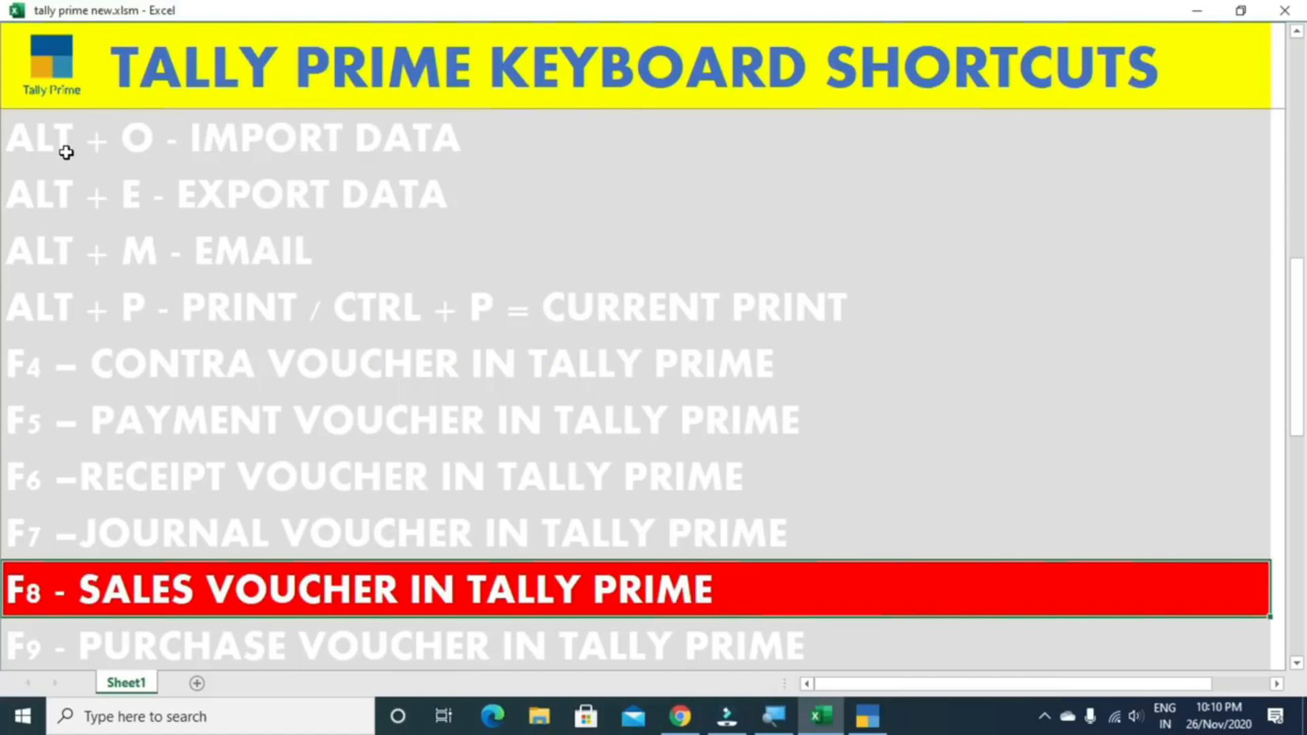
{"action": "key", "text": "Down"}
{"action": "key", "text": "Down"}
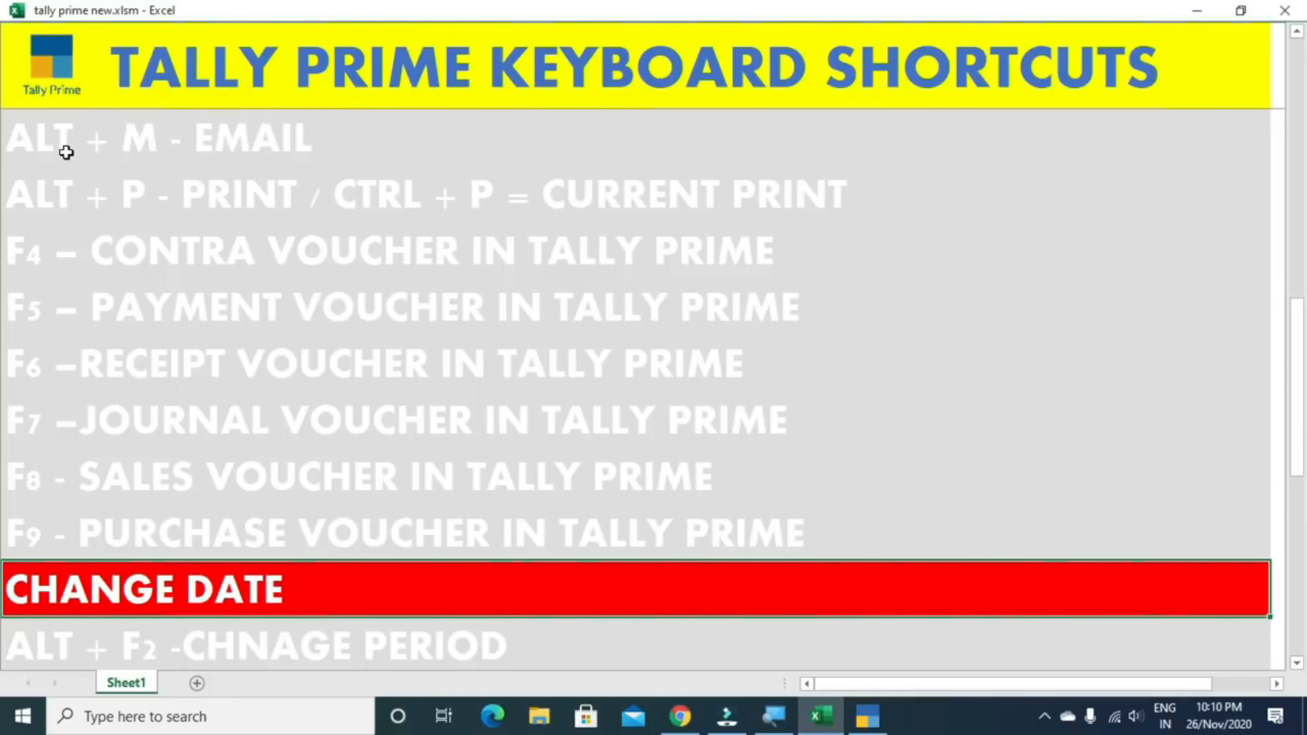
Complete the Change Date entry in the shortcut list as "CHANGE DATE = F2" and highlight that row again
{"action": "key", "text": "F2"}
{"action": "type", "text": "= F"}
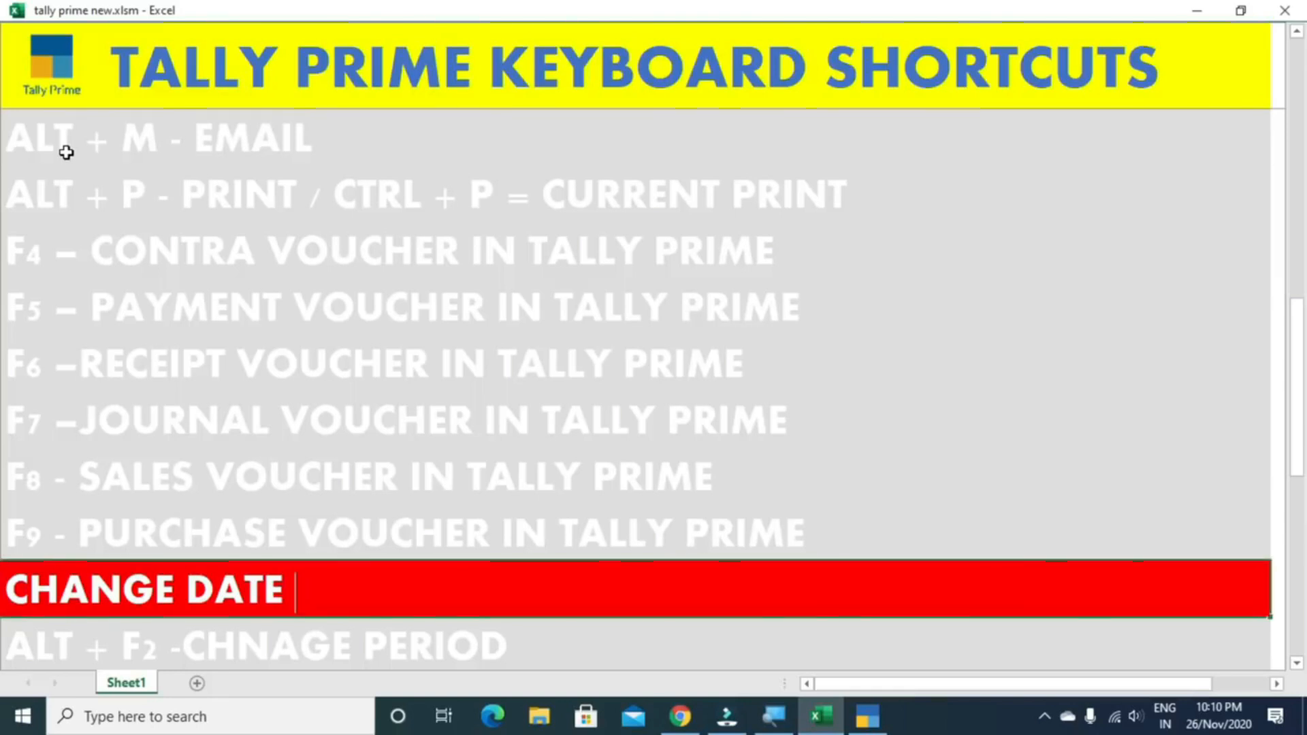
{"action": "type", "text": "2"}
{"action": "key", "text": "Return"}
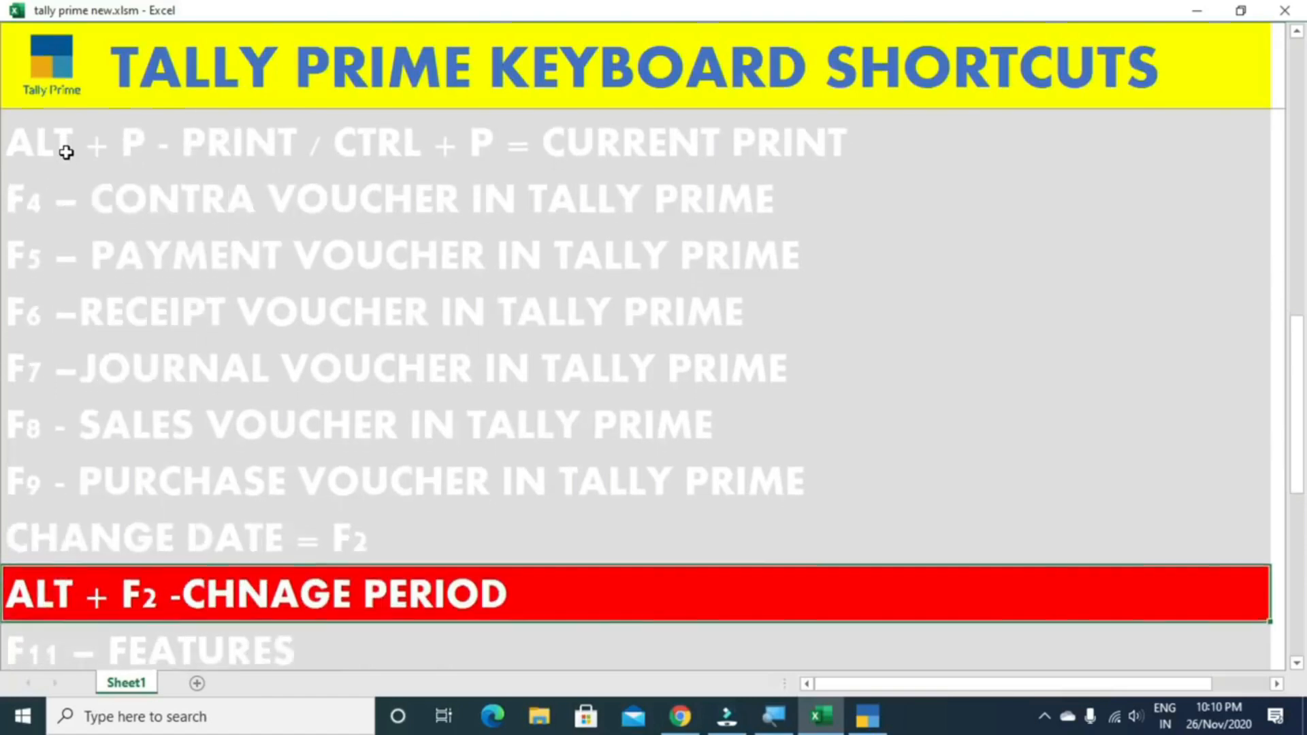
{"action": "key", "text": "Up"}
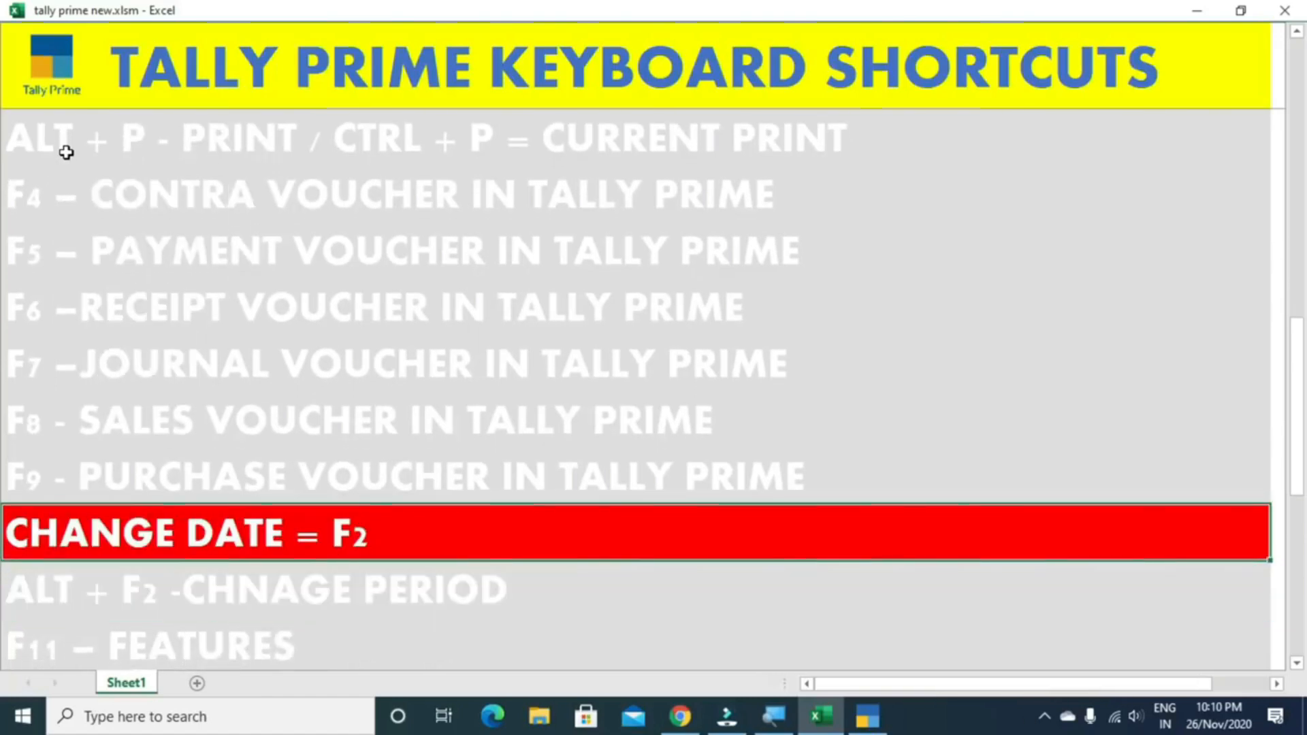
Switch to TallyPrime and set the Purchase voucher's date to 10-Apr-2020
{"action": "key", "text": "alt+Tab"}
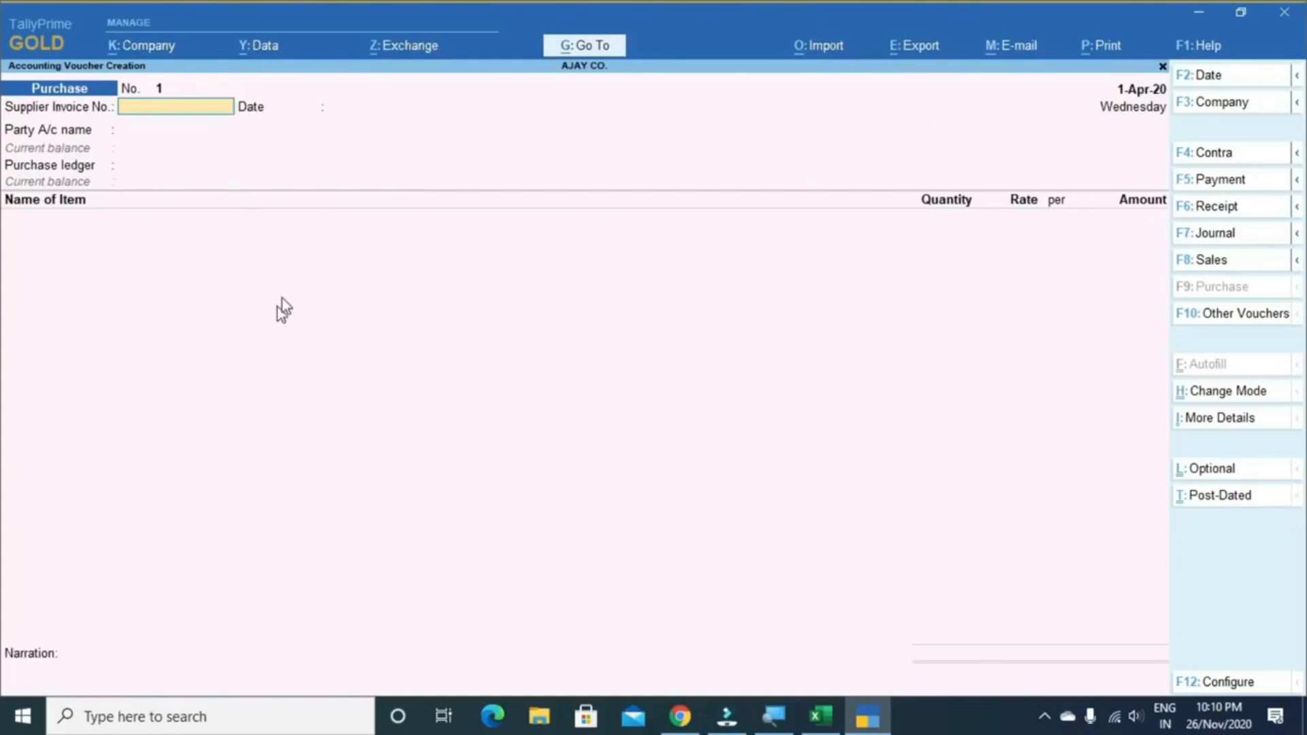
{"action": "key", "text": "F2"}
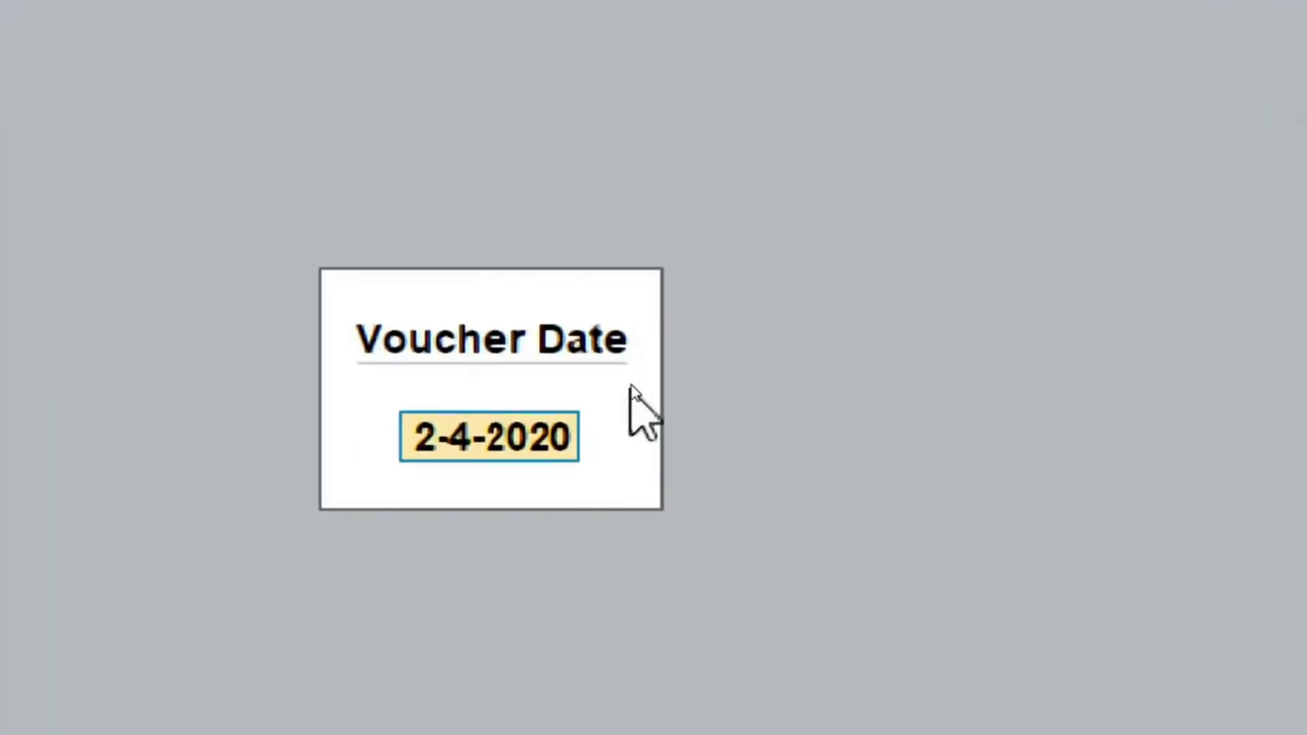
{"action": "type", "text": "10"}
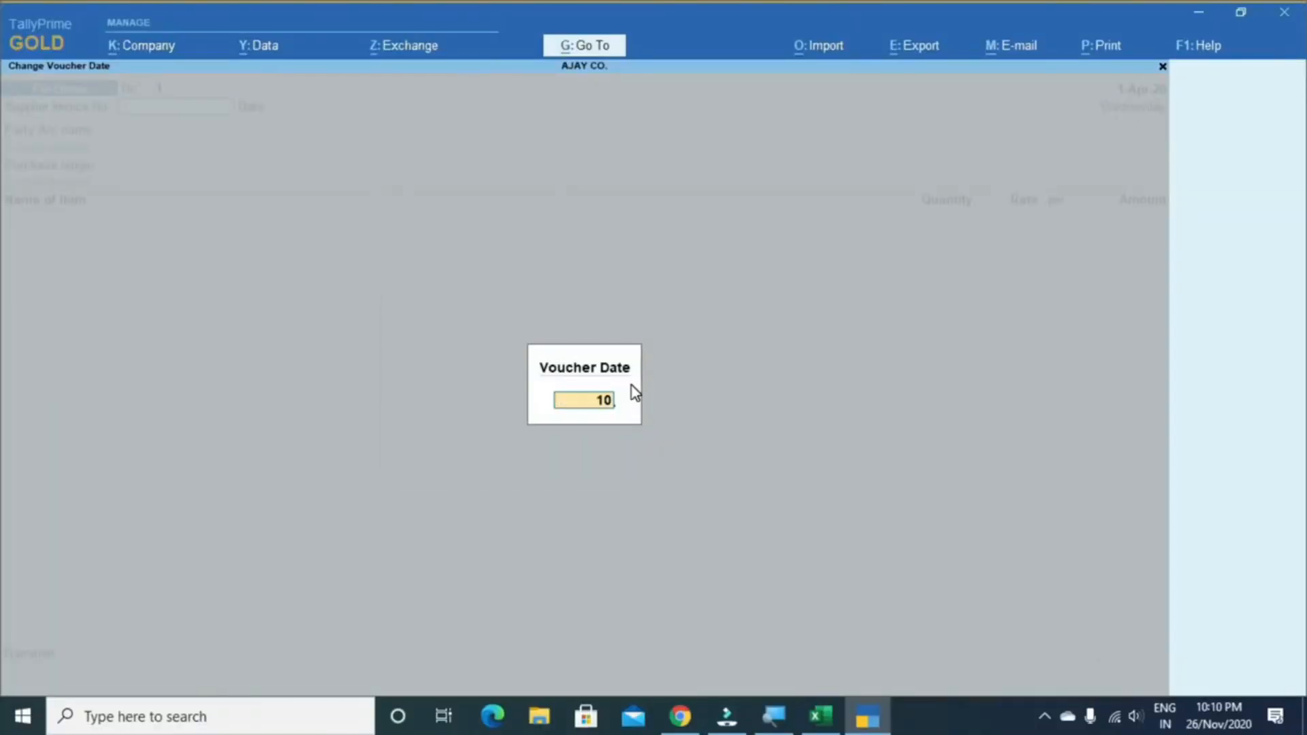
{"action": "type", "text": "-"}
{"action": "key", "text": "Return"}
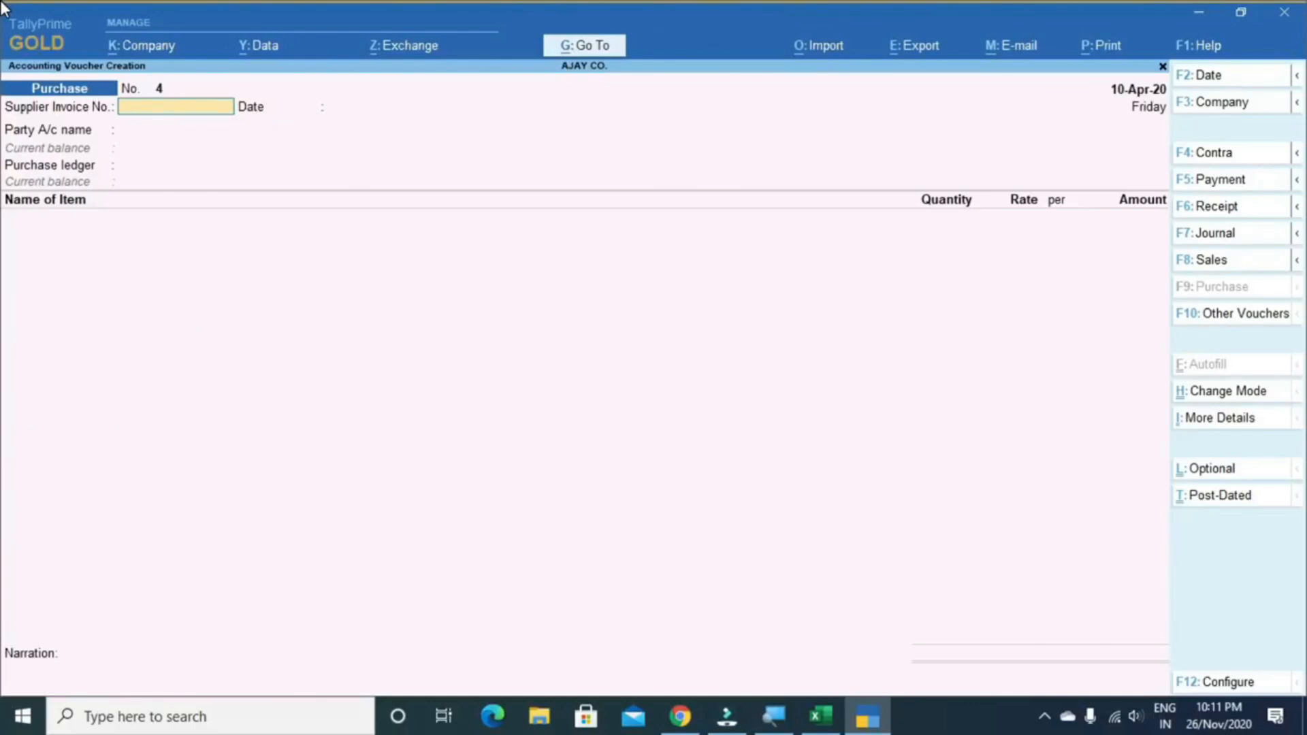
Open the voucher date entry again, switch to Excel, and highlight the Change Period row in the shortcut list
{"action": "key", "text": "F2"}
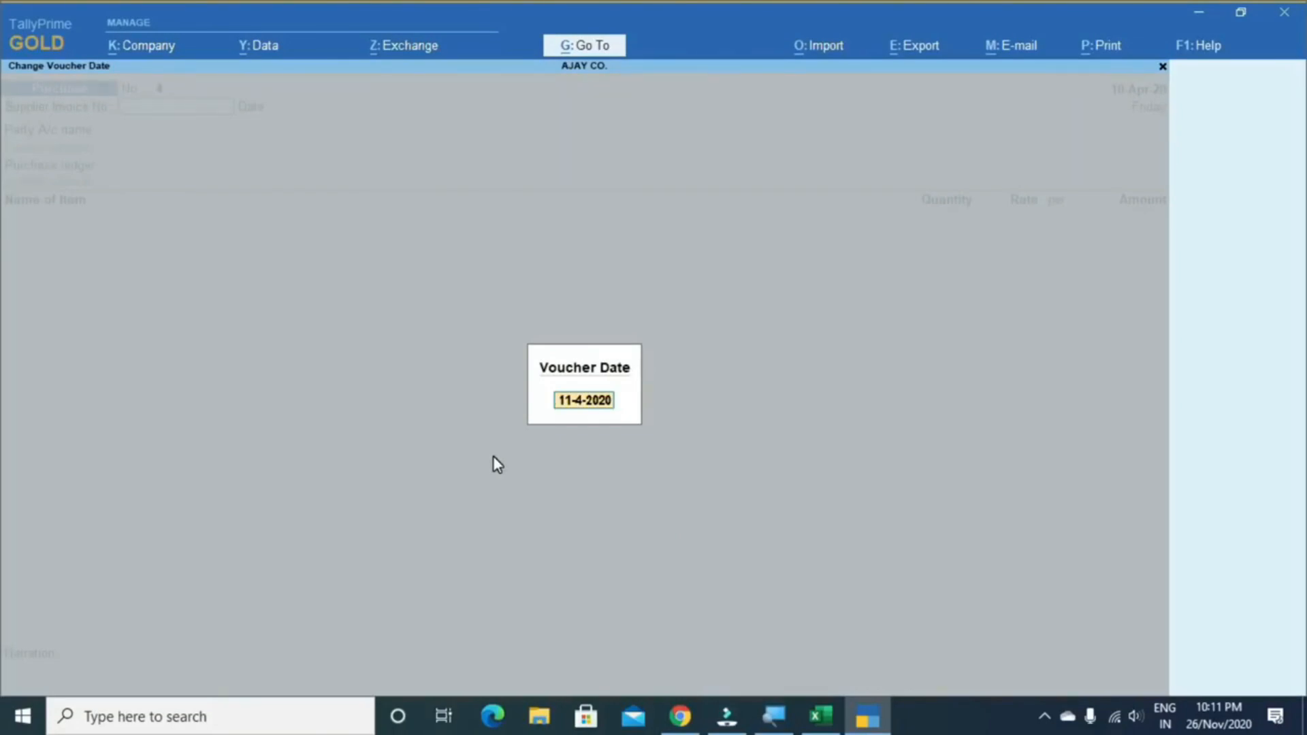
{"action": "key", "text": "alt+Tab"}
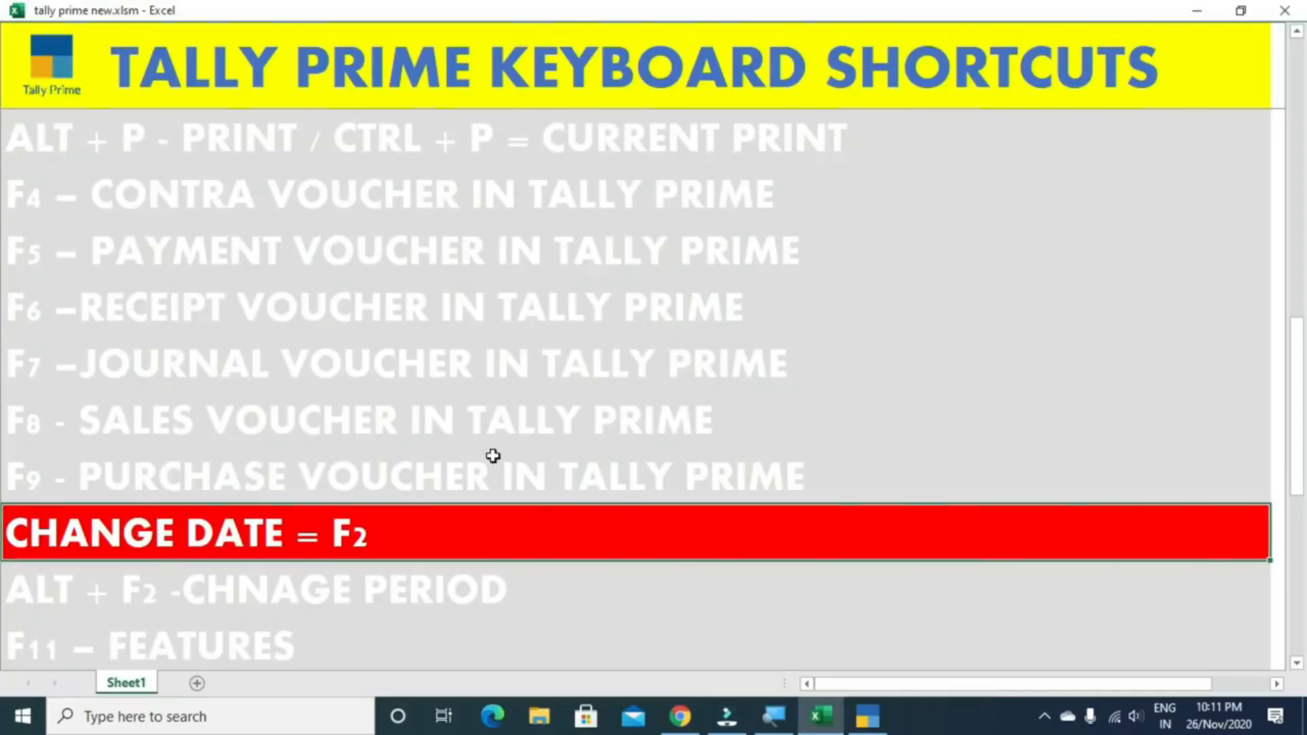
{"action": "scroll", "coordinate": [427, 332], "scroll_direction": "down", "scroll_amount": 2}
{"action": "key", "text": "Down"}
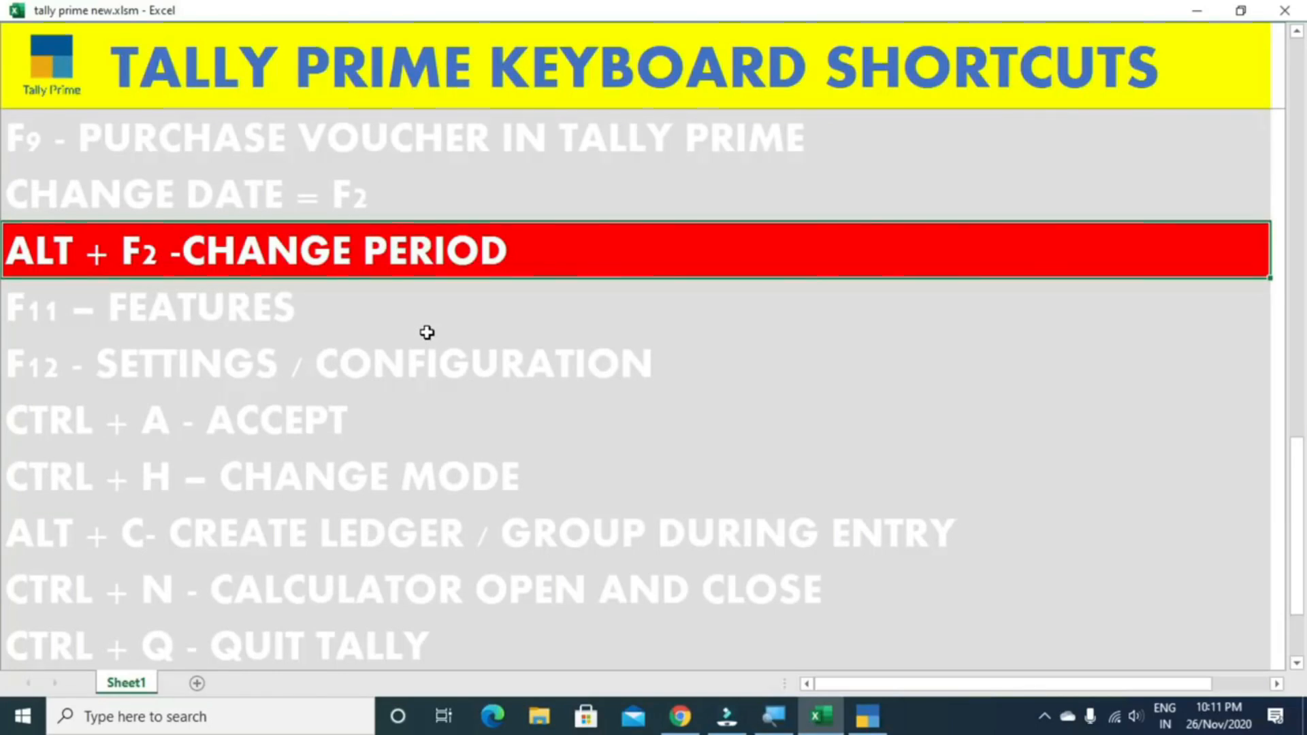
Return to TallyPrime, quit the Purchase voucher without entering anything, and open the Day Book
{"action": "key", "text": "alt+Tab"}
{"action": "key", "text": "Escape"}
{"action": "key", "text": "Escape"}
{"action": "key", "text": "Escape"}
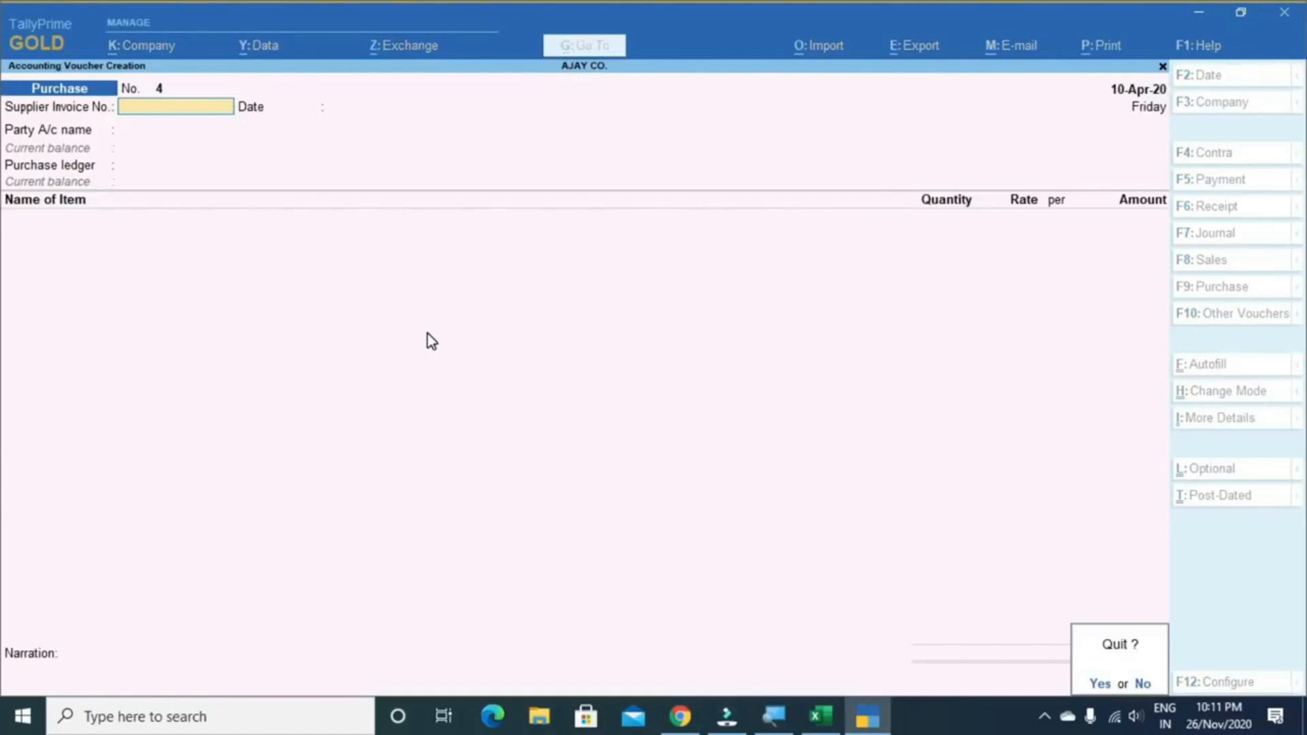
{"action": "key", "text": "Return"}
{"action": "key", "text": "Down"}
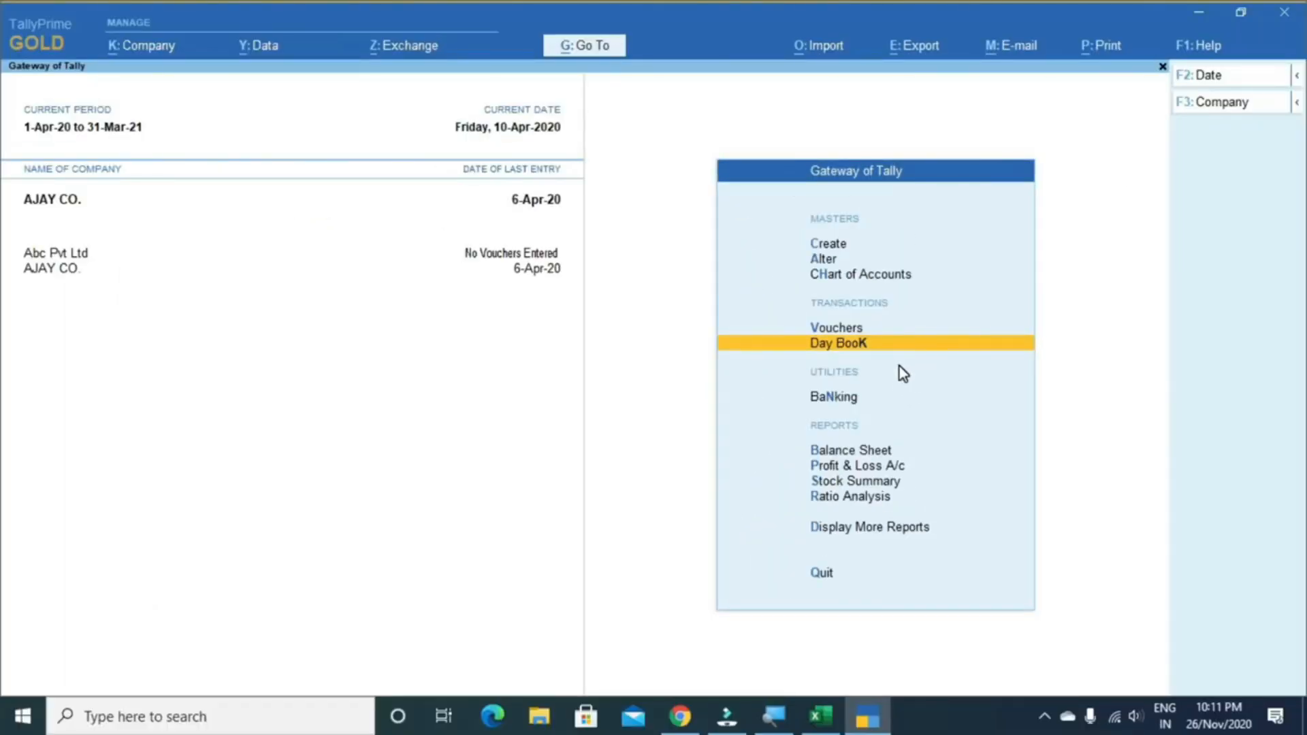
{"action": "key", "text": "Return"}
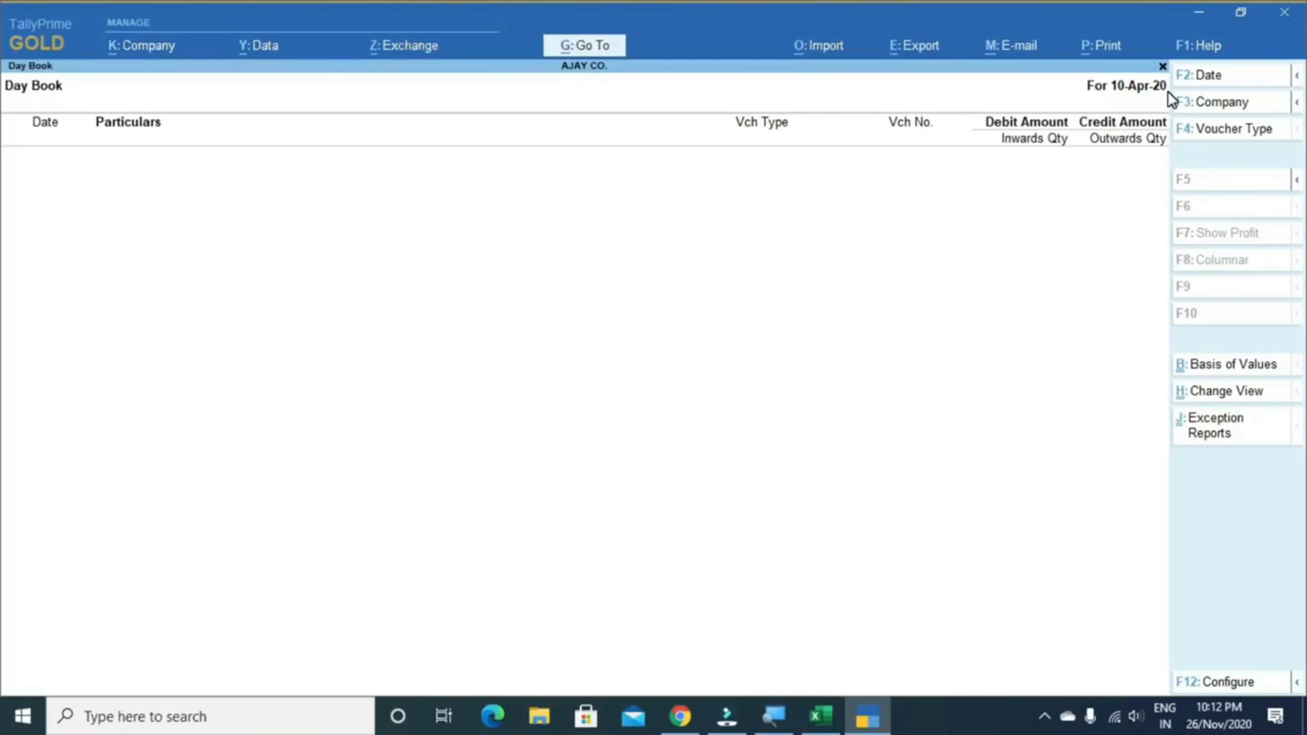
Set the Day Book period from 1-4-2020 to 10-4-2020
{"action": "key", "text": "F2"}
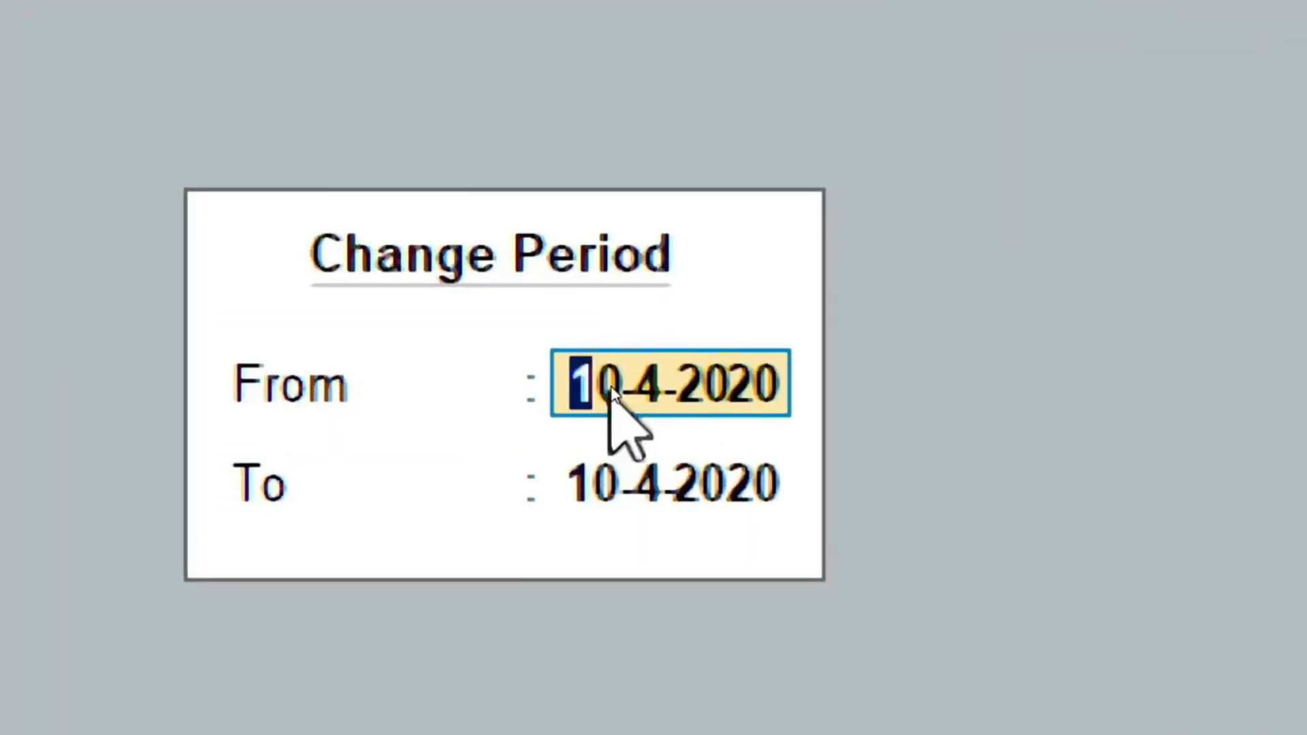
{"action": "type", "text": "01-4"}
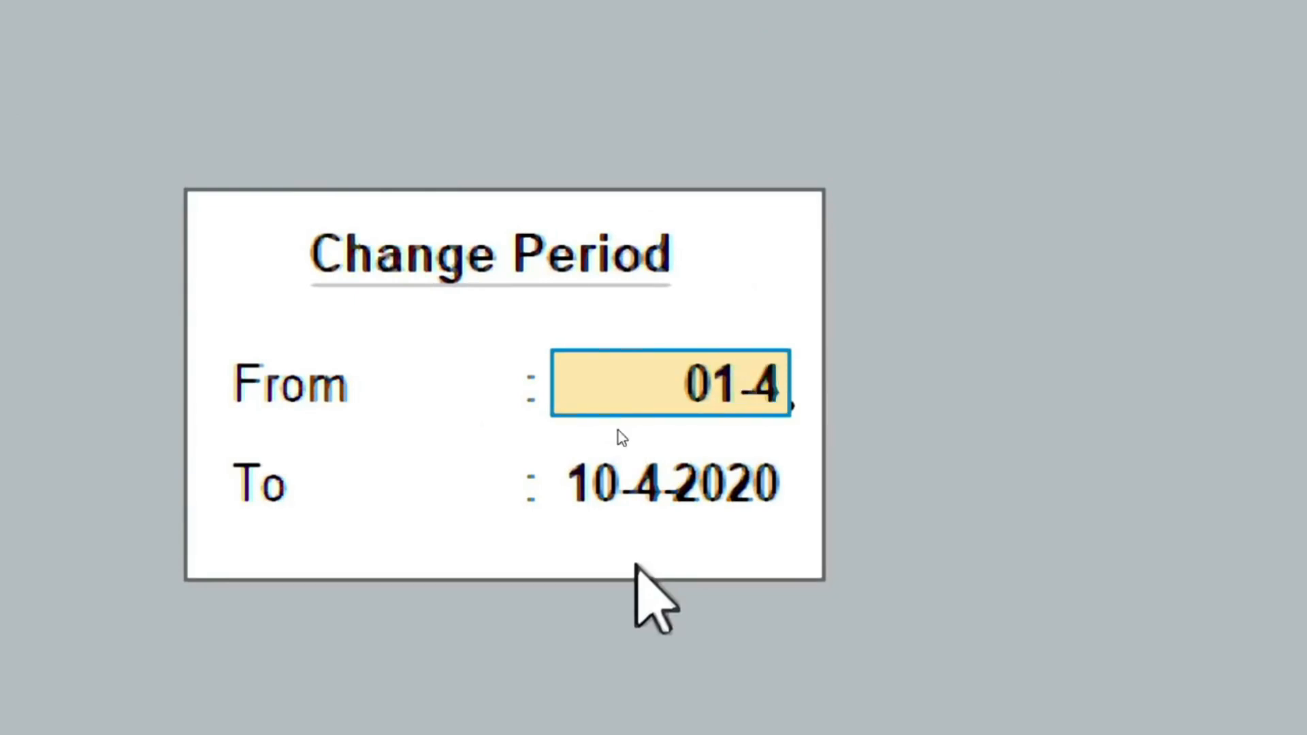
{"action": "key", "text": "Return"}
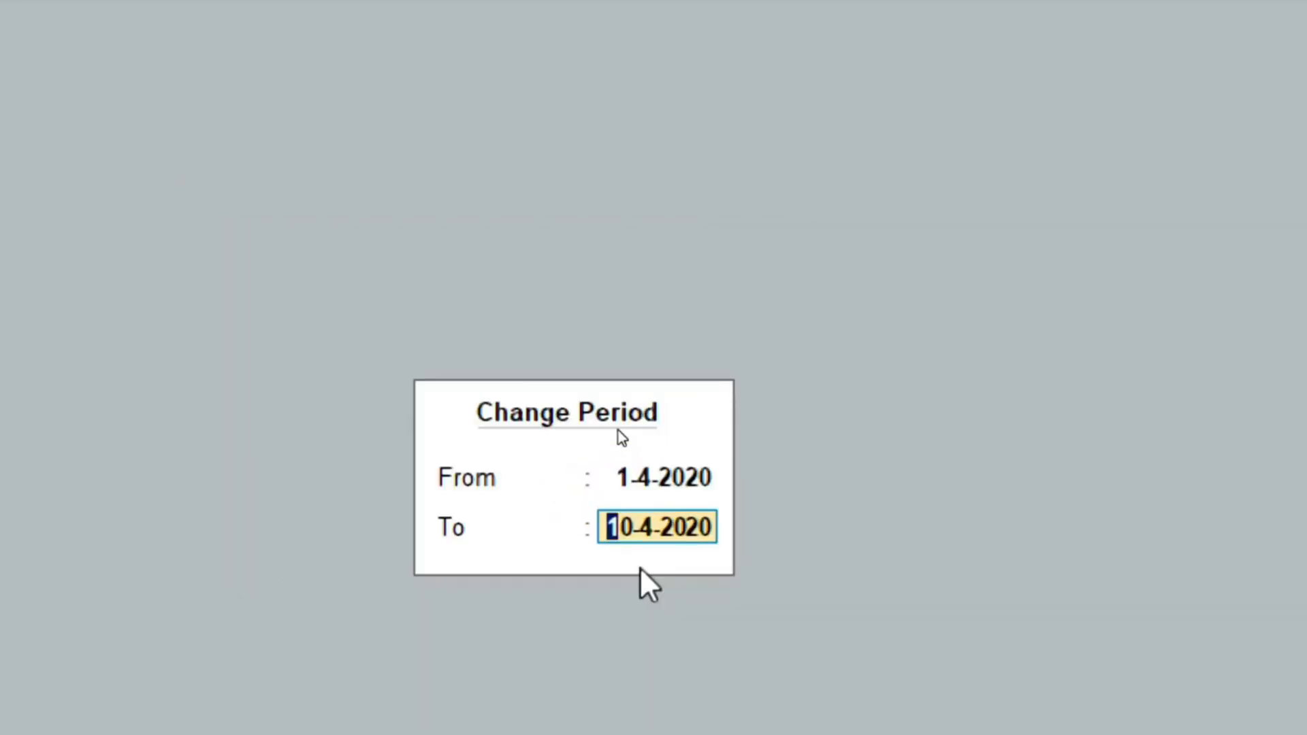
{"action": "key", "text": "Return"}
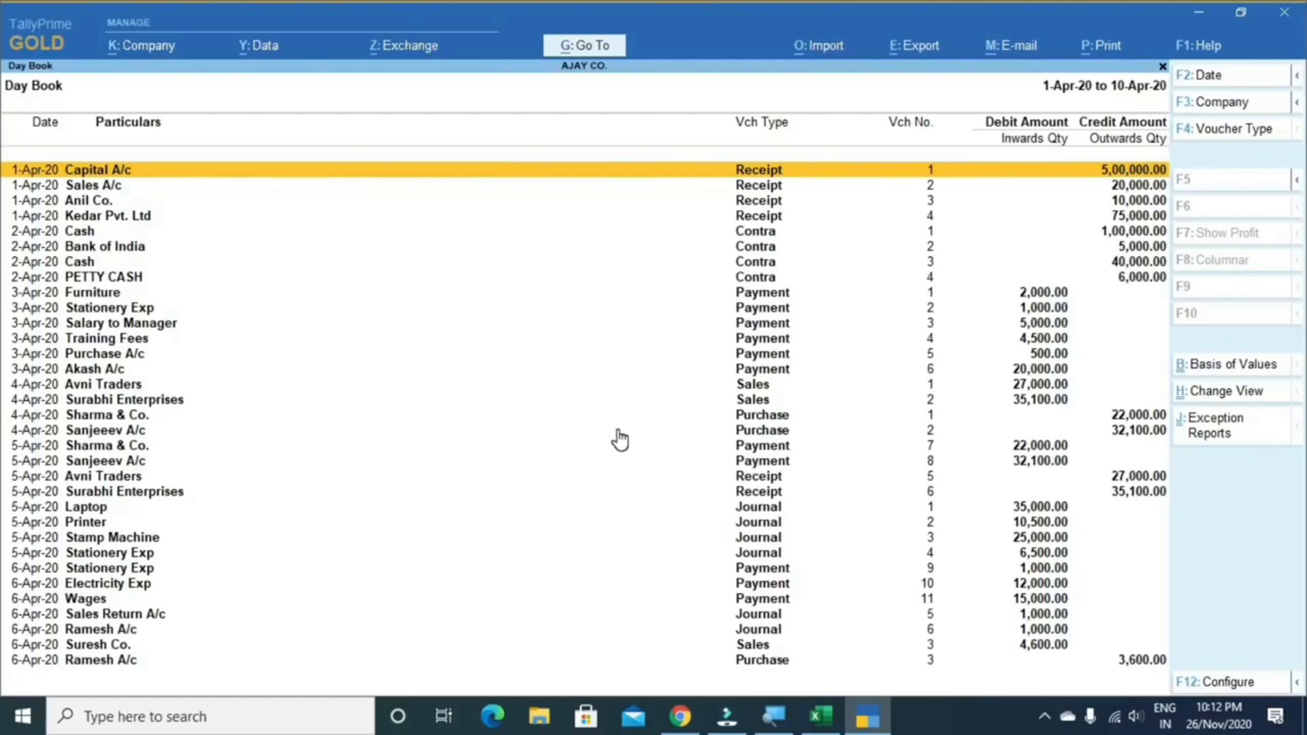
Go through the Day Book's voucher entries for the chosen period, down to the Ramesh A/c purchase
{"action": "key", "text": "Down"}
{"action": "key", "text": "Down"}
{"action": "key", "text": "Down"}
{"action": "key", "text": "Down"}
{"action": "key", "text": "Down"}
{"action": "key", "text": "Down"}
{"action": "key", "text": "Down"}
{"action": "key", "text": "Down"}
{"action": "key", "text": "Down"}
{"action": "key", "text": "Down"}
{"action": "key", "text": "Down"}
{"action": "key", "text": "Down"}
{"action": "key", "text": "Down"}
{"action": "key", "text": "Down"}
{"action": "key", "text": "Down"}
{"action": "key", "text": "Down"}
{"action": "key", "text": "Down"}
{"action": "key", "text": "Down"}
{"action": "key", "text": "Down"}
{"action": "key", "text": "Down"}
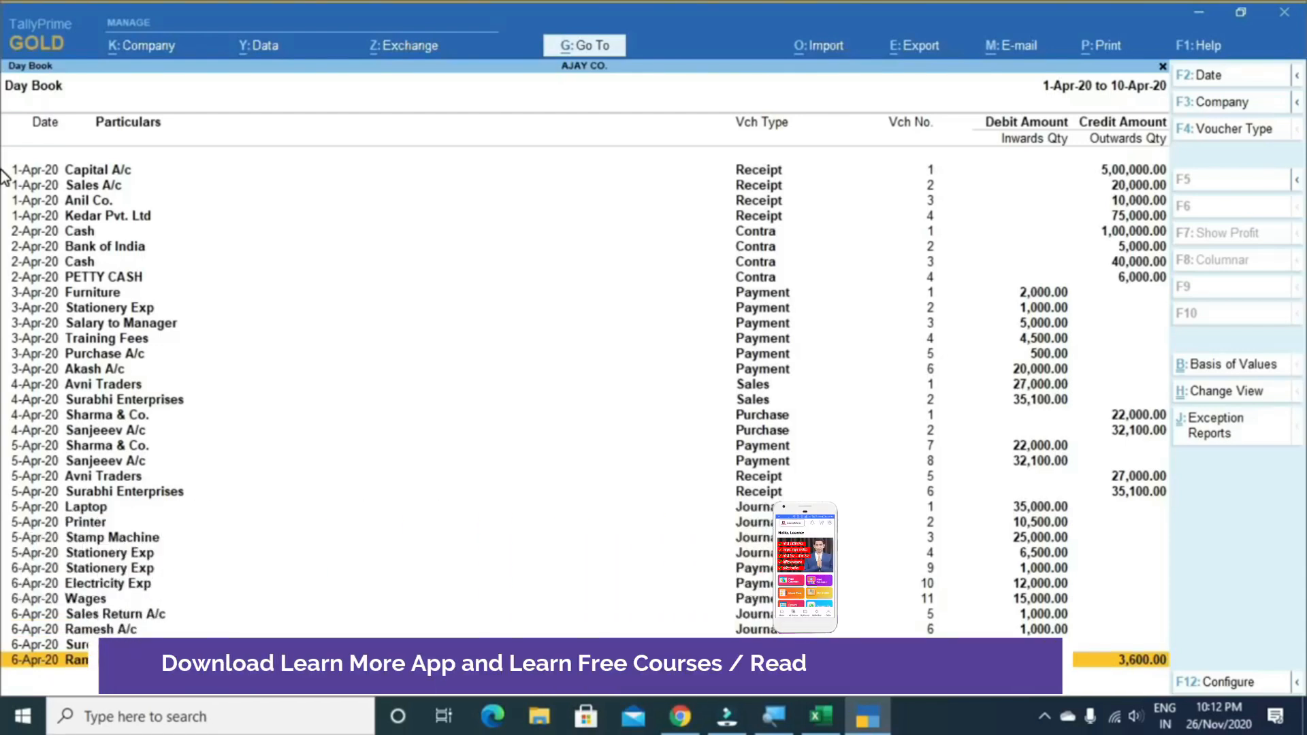
Reopen the Day Book's period settings and accept the same dates, then switch to Excel and highlight the F11 – FEATURES row
{"action": "key", "text": "F2"}
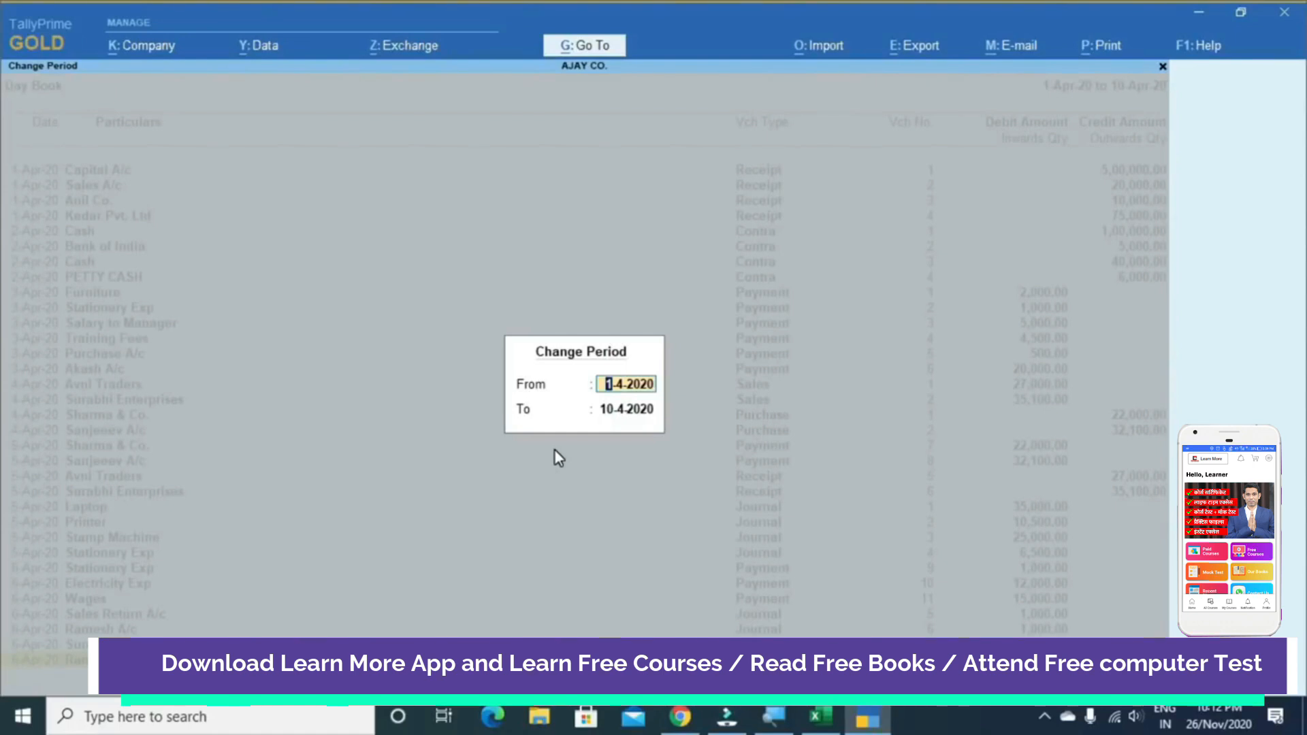
{"action": "key", "text": "Return"}
{"action": "key", "text": "Return"}
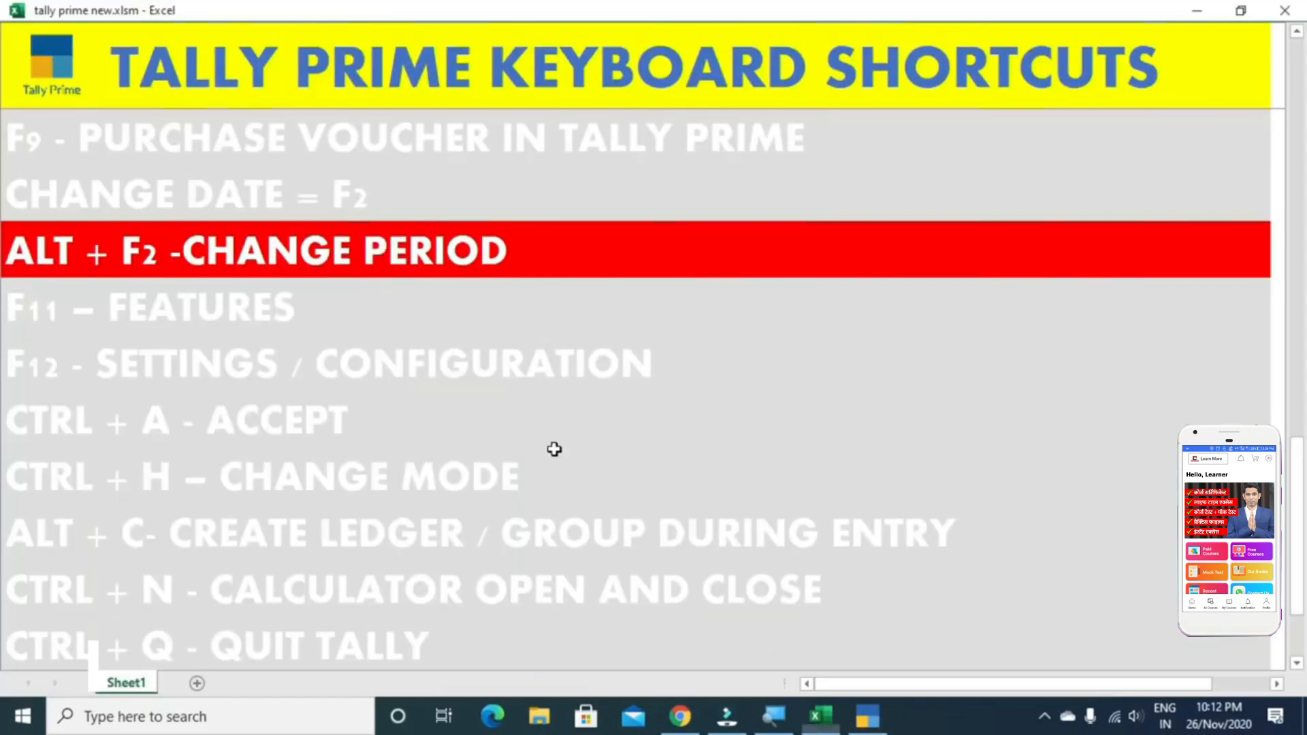
{"action": "key", "text": "alt+Tab"}
{"action": "key", "text": "Down"}
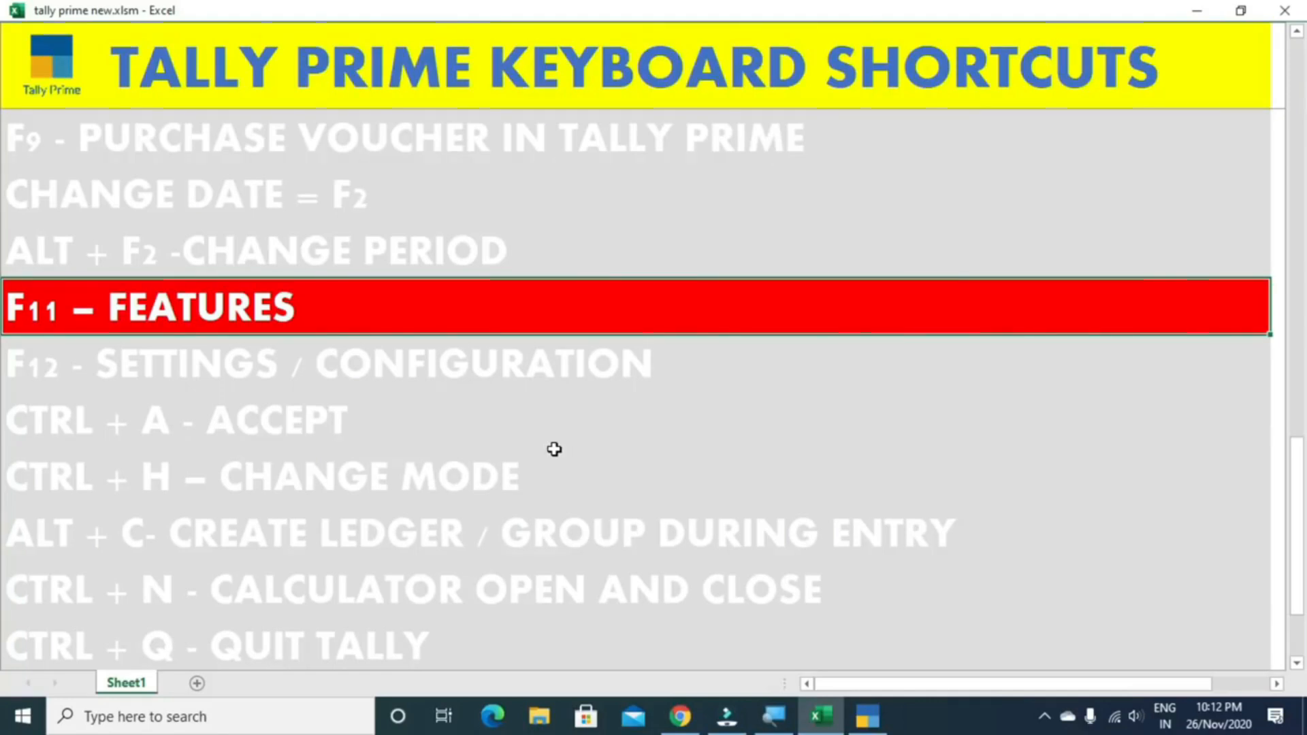
Return to TallyPrime, leave the Day Book, and open the company features for AJAY CO
{"action": "key", "text": "alt+Tab"}
{"action": "key", "text": "Escape"}
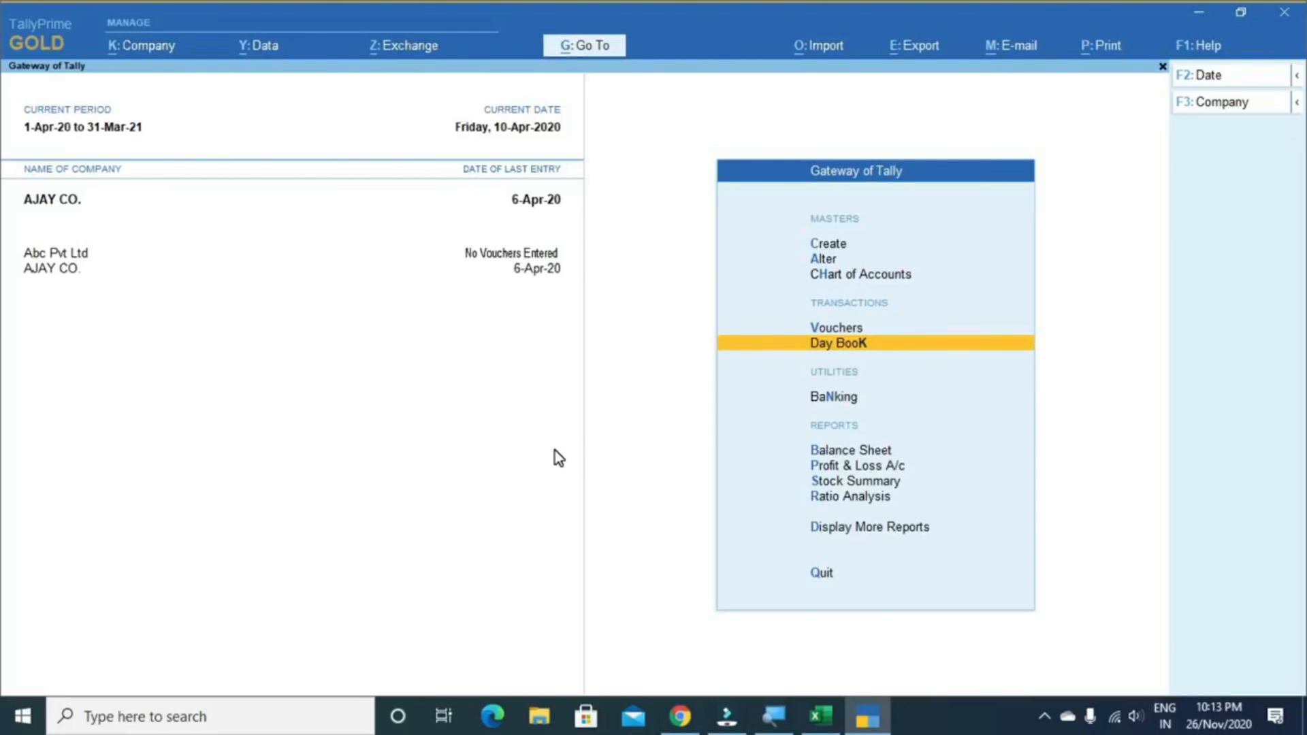
{"action": "key", "text": "F11"}
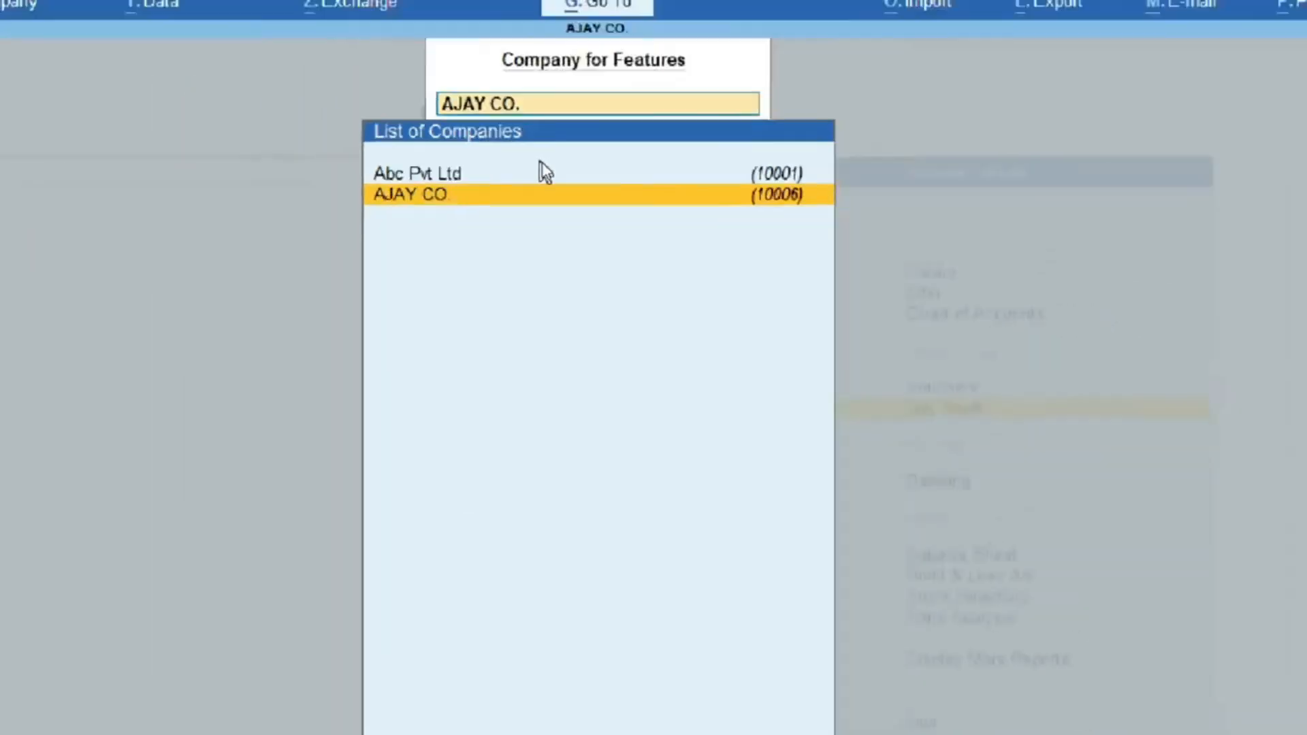
{"action": "key", "text": "Return"}
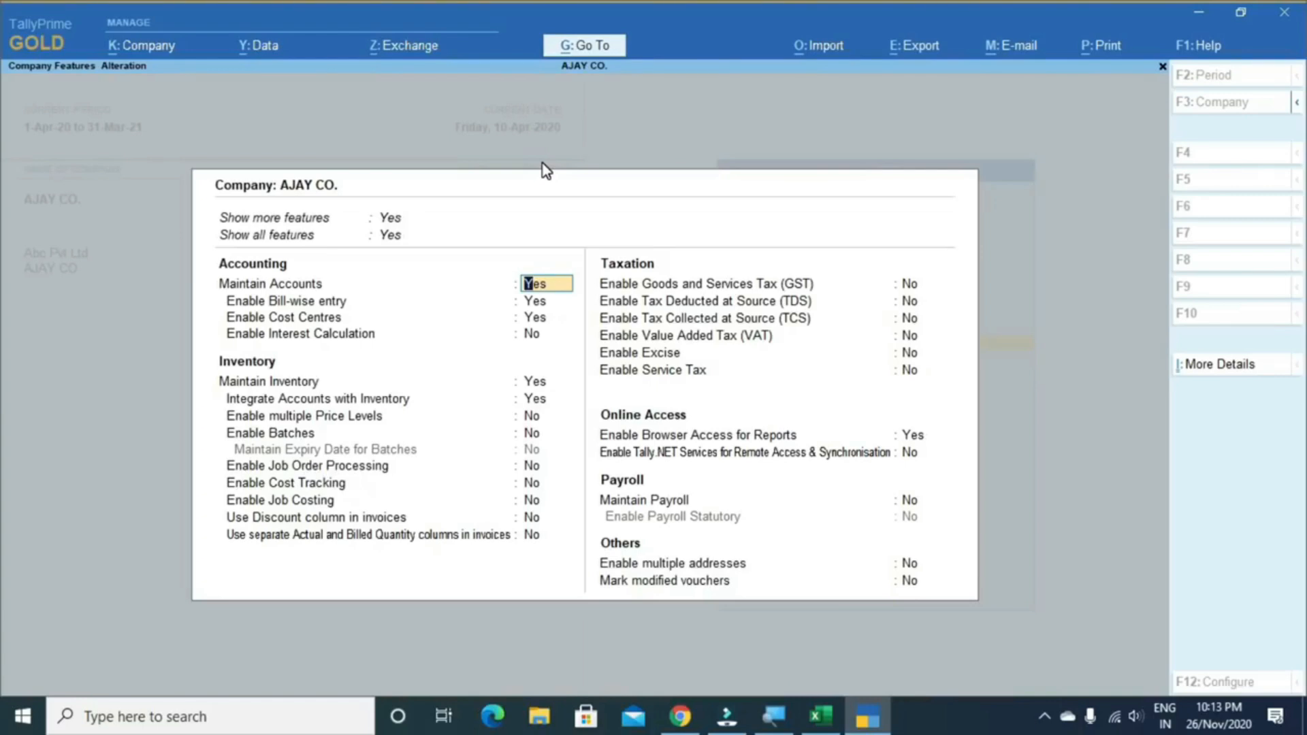
Set Show all features and Show more features to No in AJAY CO.'s company features
{"action": "key", "text": "Up"}
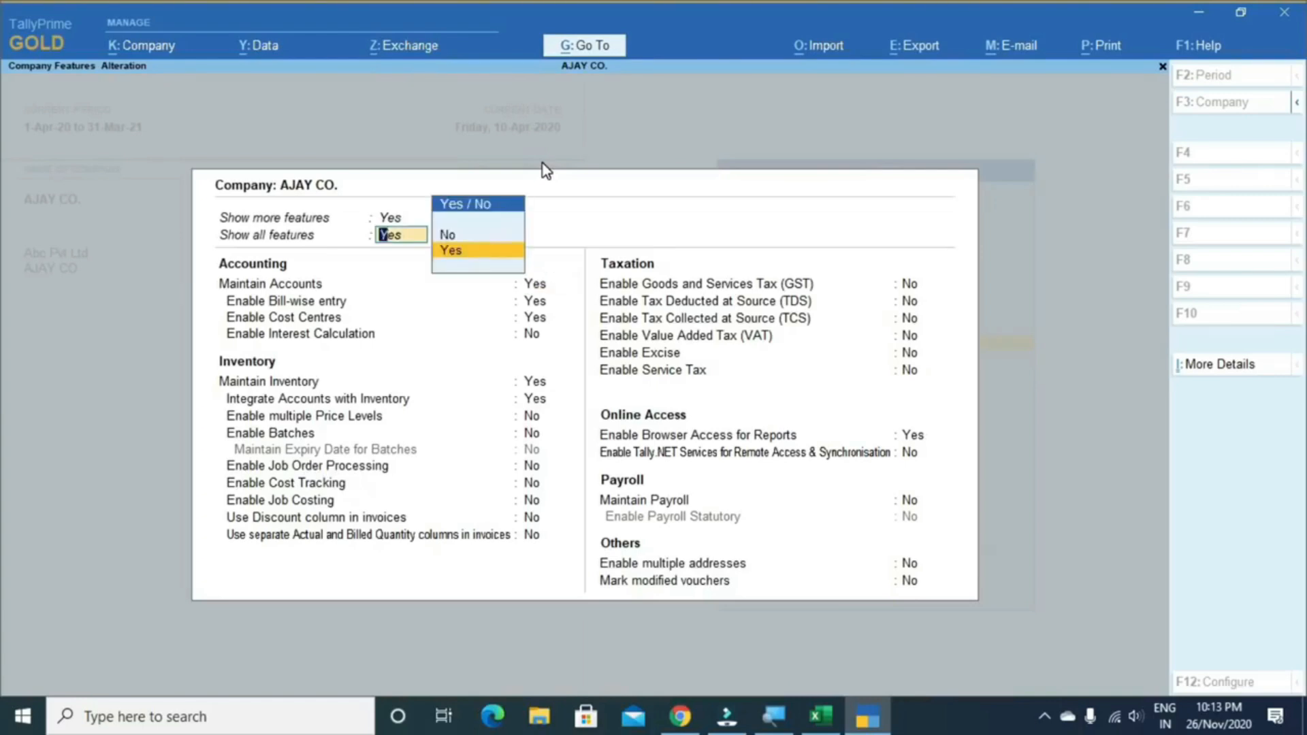
{"action": "type", "text": "n"}
{"action": "key", "text": "Return"}
{"action": "key", "text": "Up"}
{"action": "key", "text": "Up"}
{"action": "type", "text": "n"}
{"action": "key", "text": "Return"}
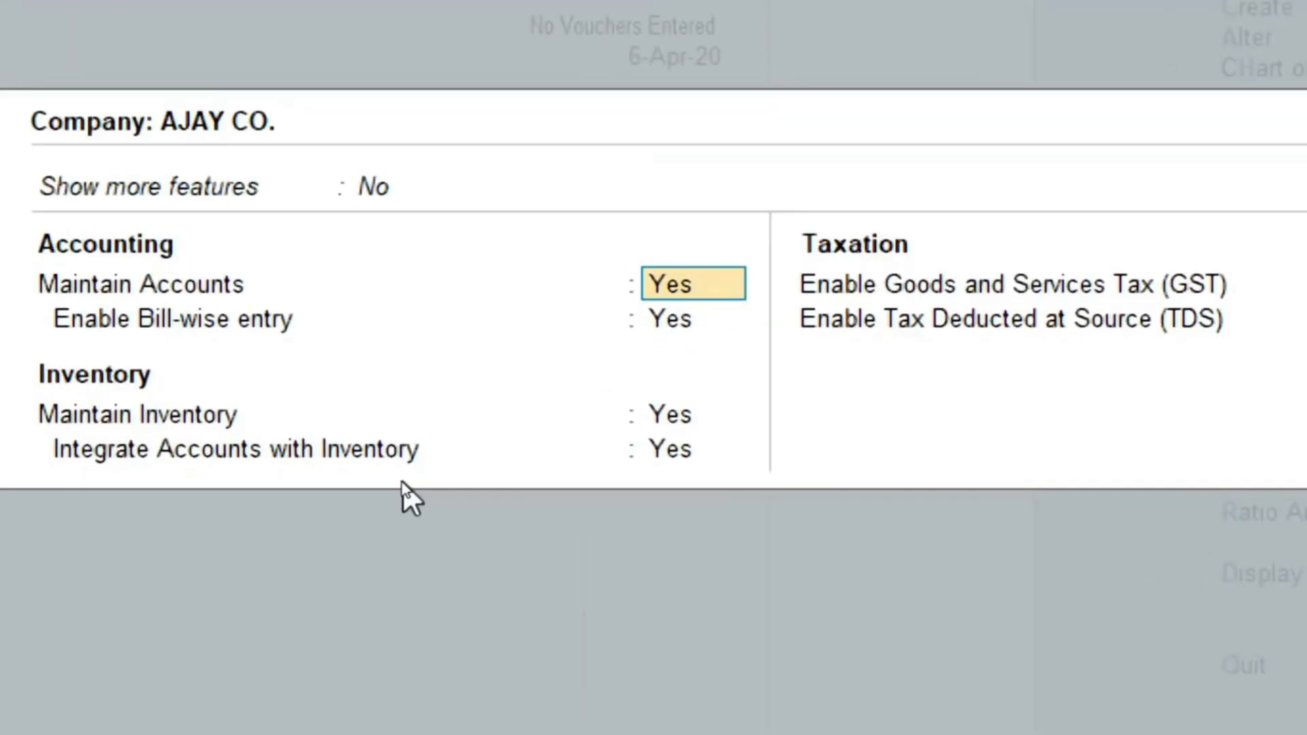
Set Show more features and Show all features to Yes in AJAY CO.'s company features
{"action": "key", "text": "Up"}
{"action": "key", "text": "Down"}
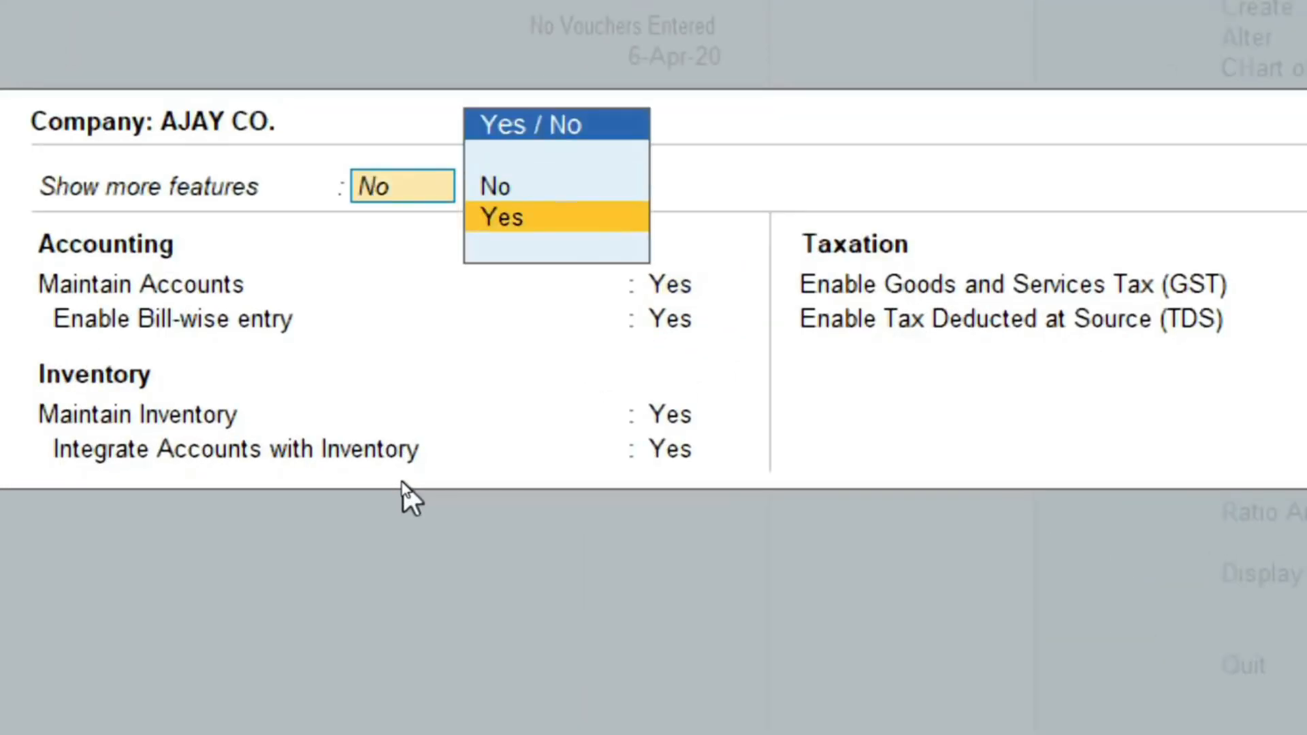
{"action": "type", "text": "n"}
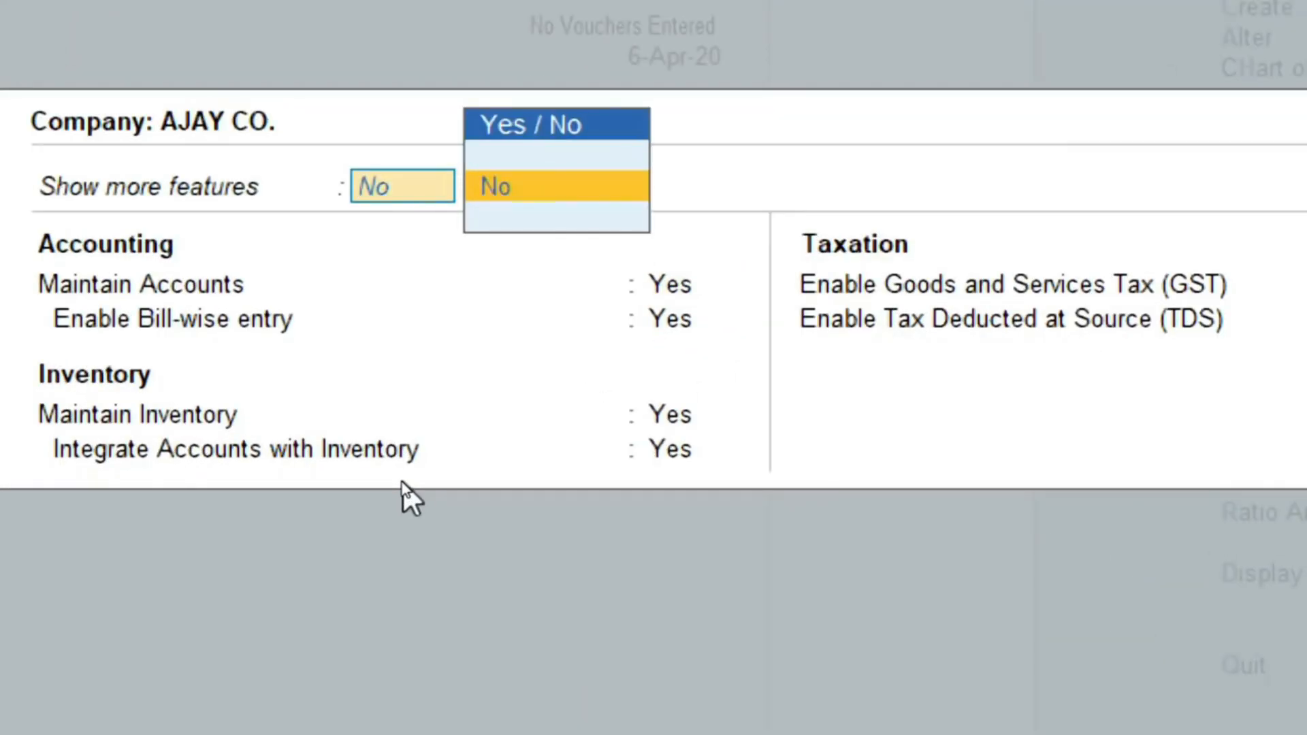
{"action": "key", "text": "BackSpace"}
{"action": "type", "text": "YES"}
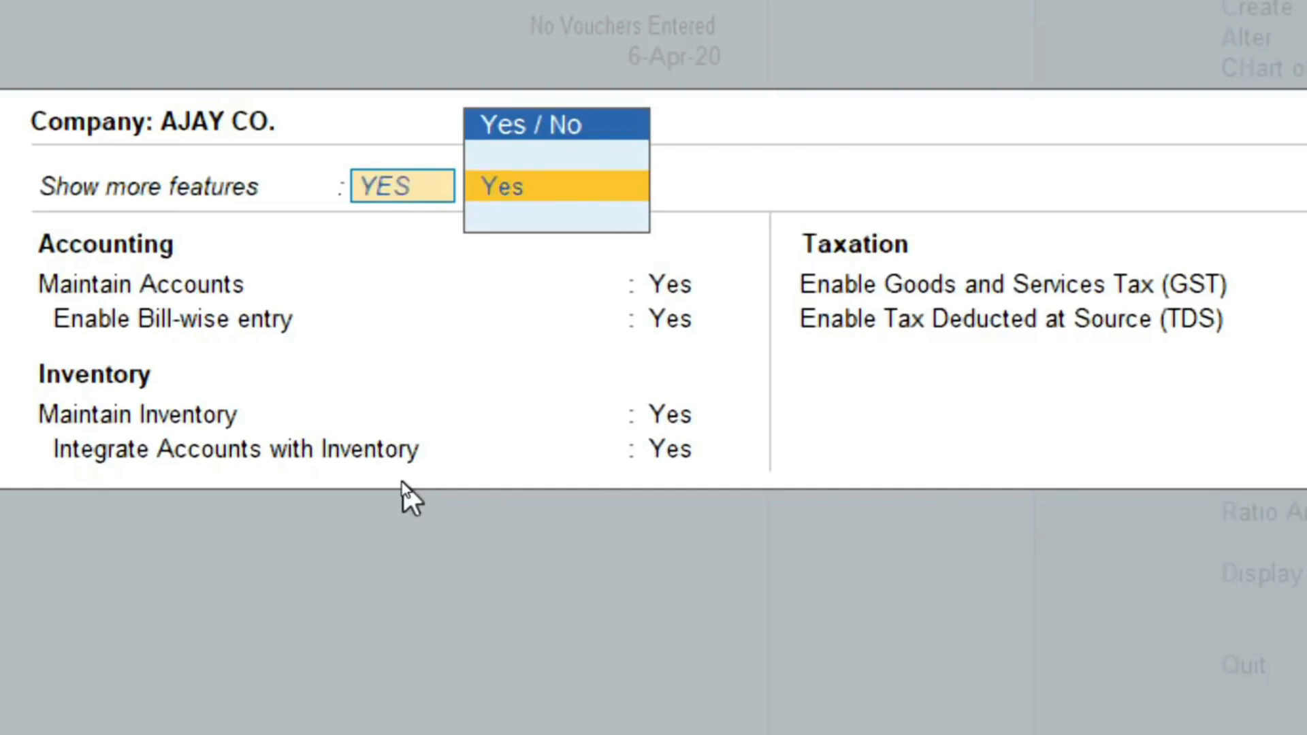
{"action": "key", "text": "Return"}
{"action": "key", "text": "Up"}
{"action": "type", "text": "YES"}
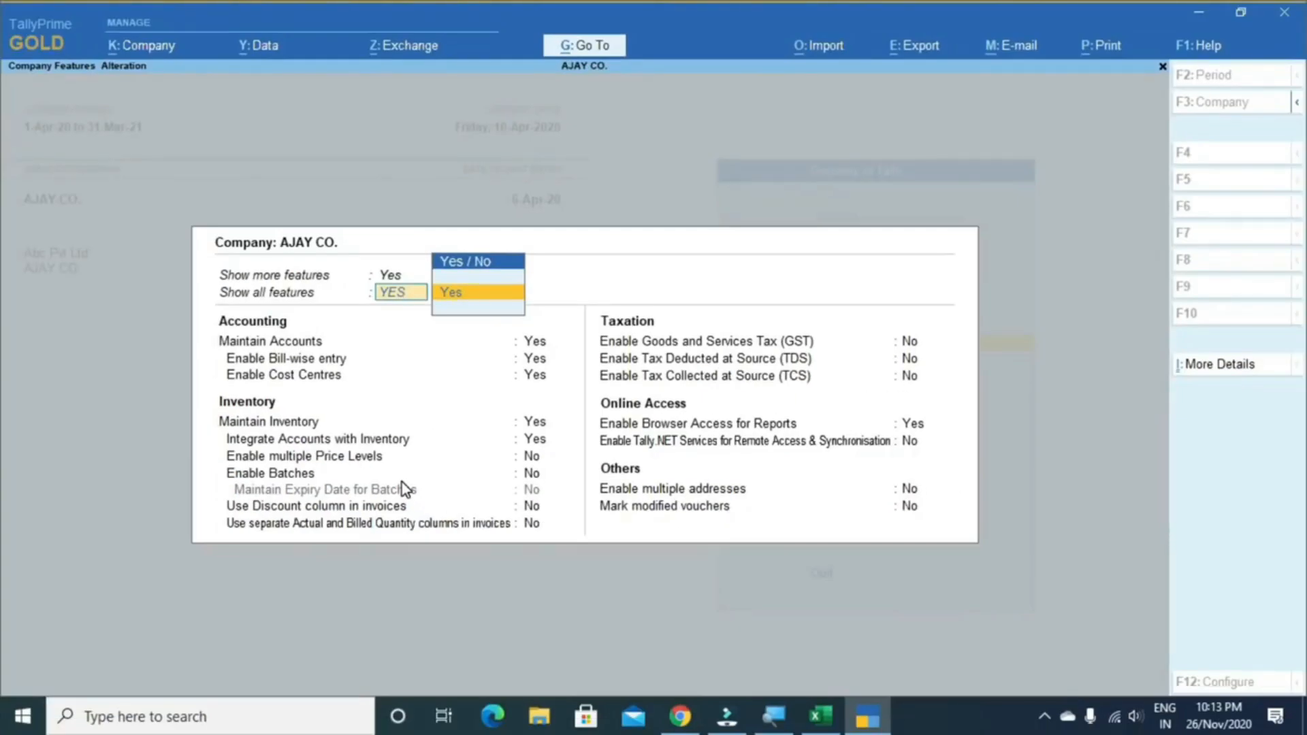
{"action": "key", "text": "Return"}
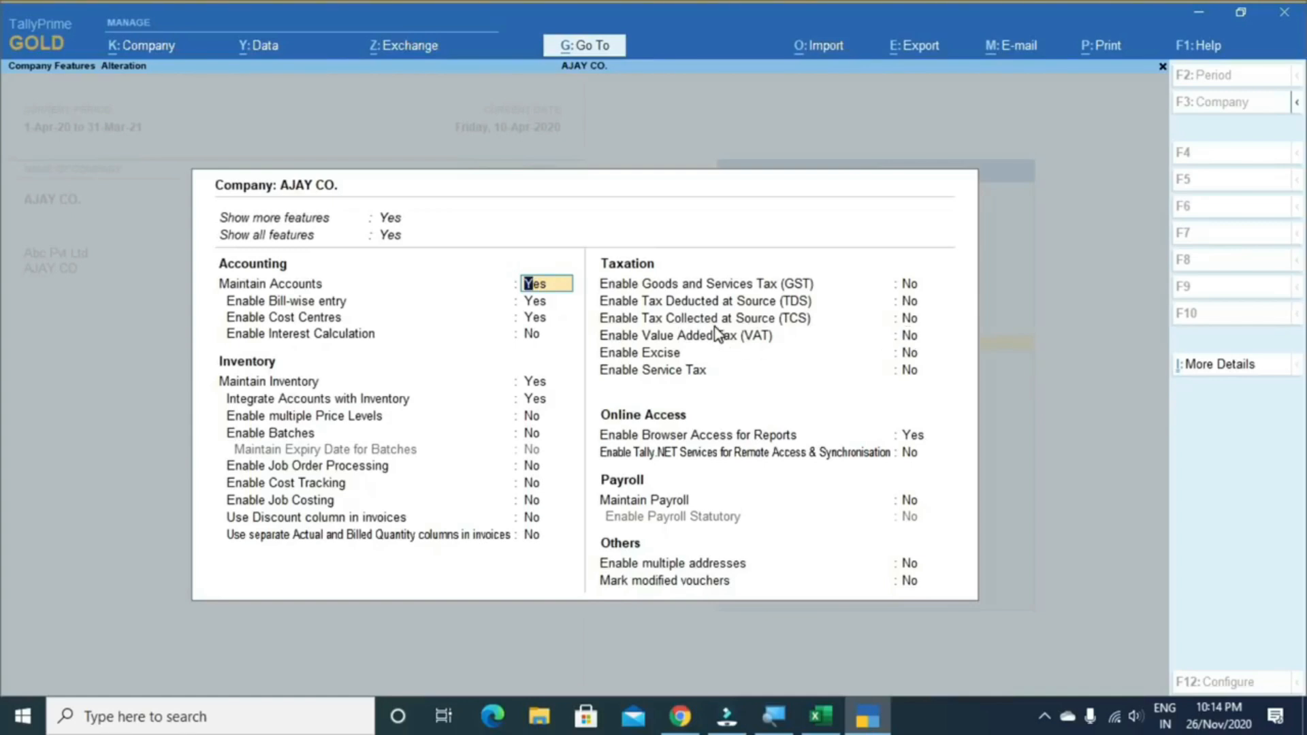
Leave the company features, switch to Excel, and highlight the F12 - SETTINGS / CONFIGURATION row in the shortcut list
{"action": "key", "text": "Return"}
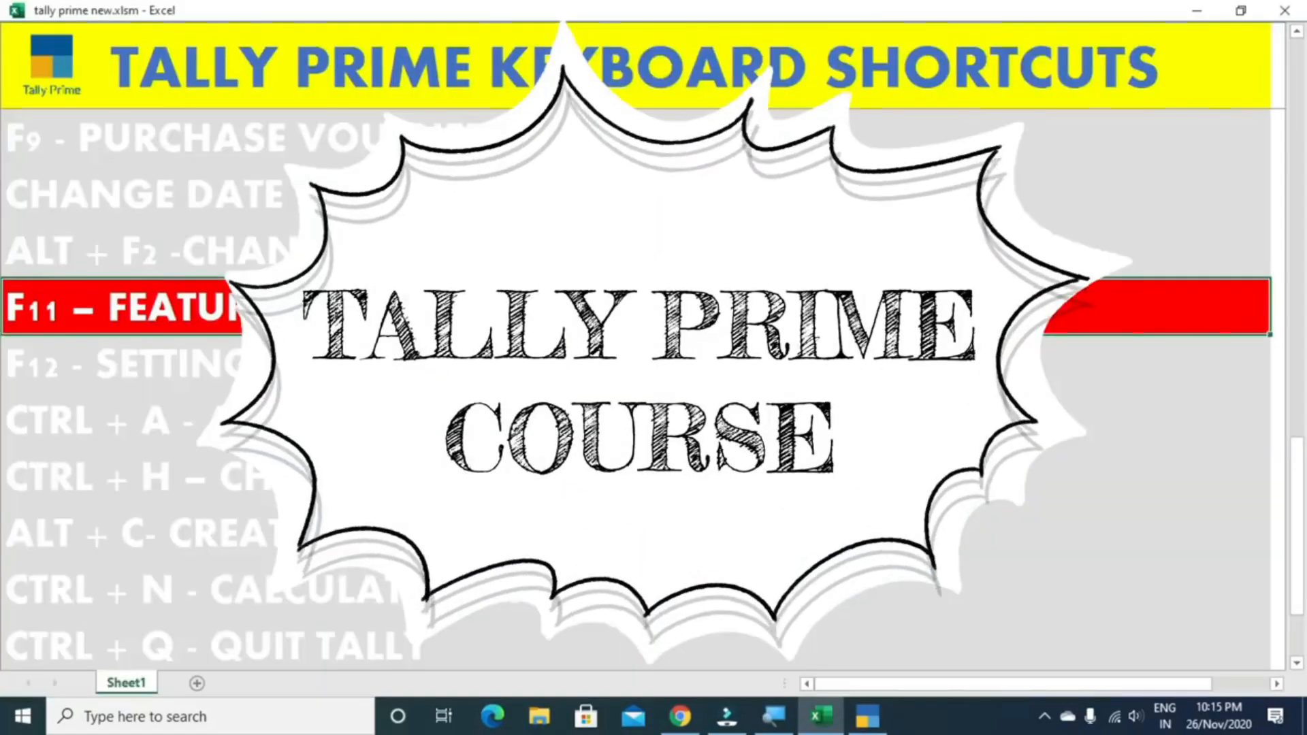
{"action": "key", "text": "Down"}
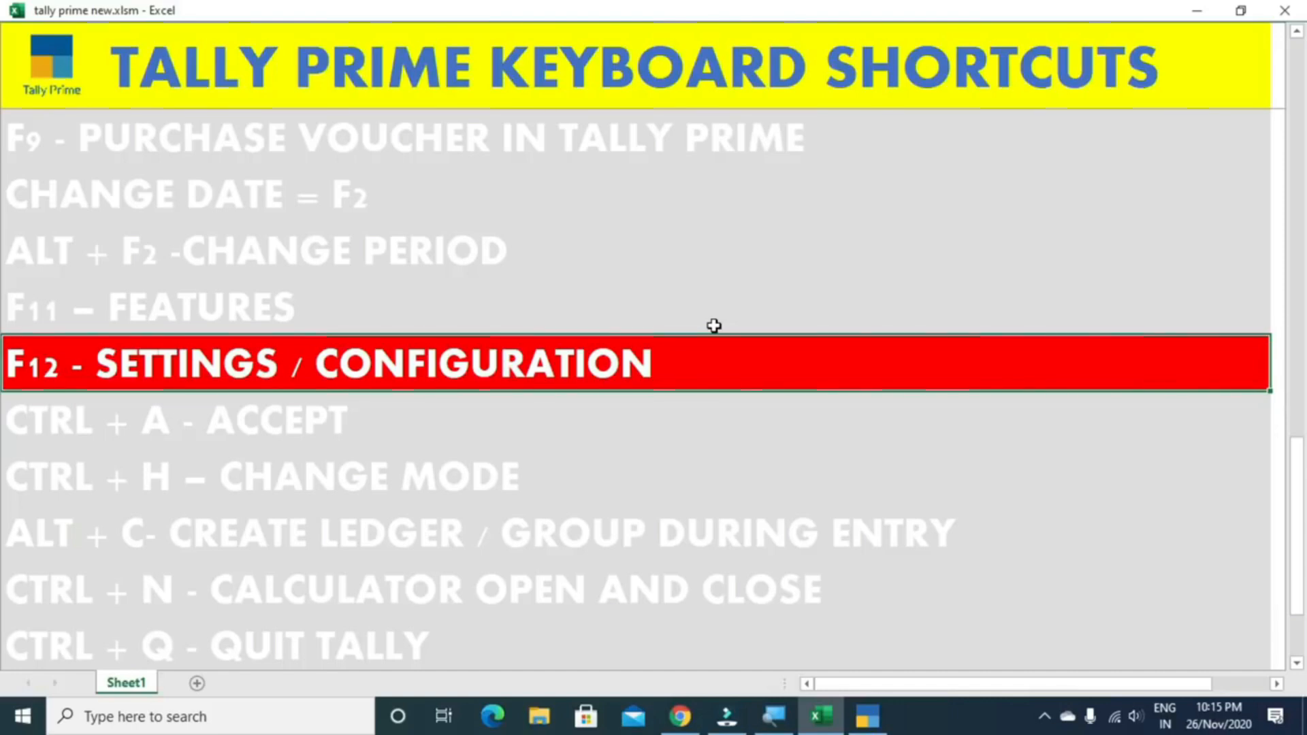
Switch to TallyPrime, open the Day Book, and view its configuration options without changing anything
{"action": "key", "text": "alt+Tab"}
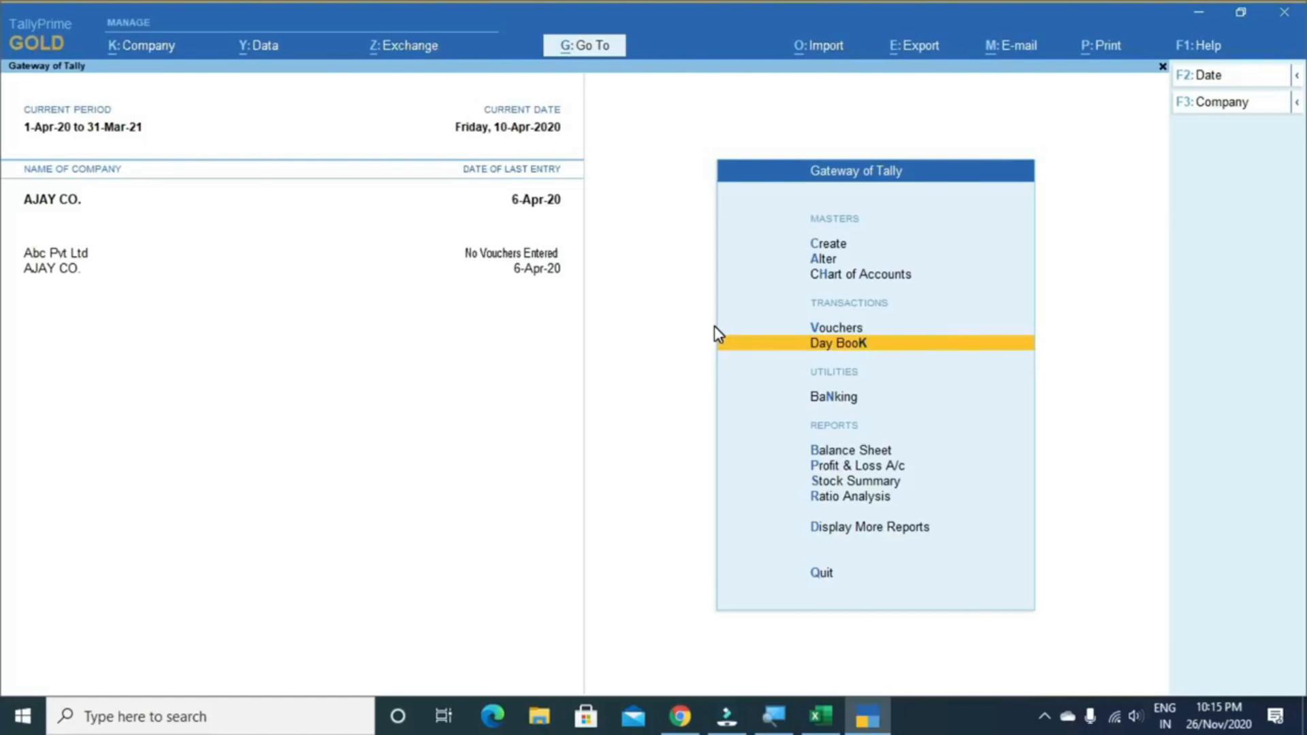
{"action": "key", "text": "Return"}
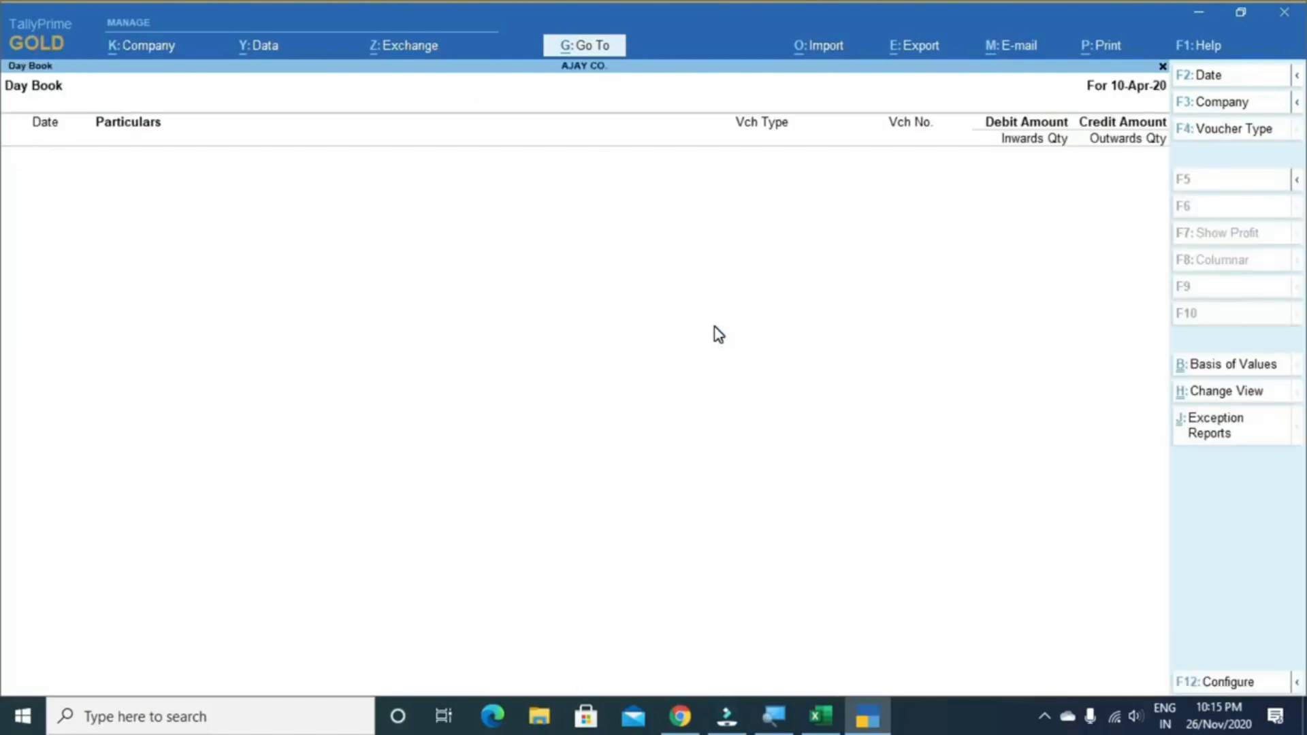
{"action": "key", "text": "F12"}
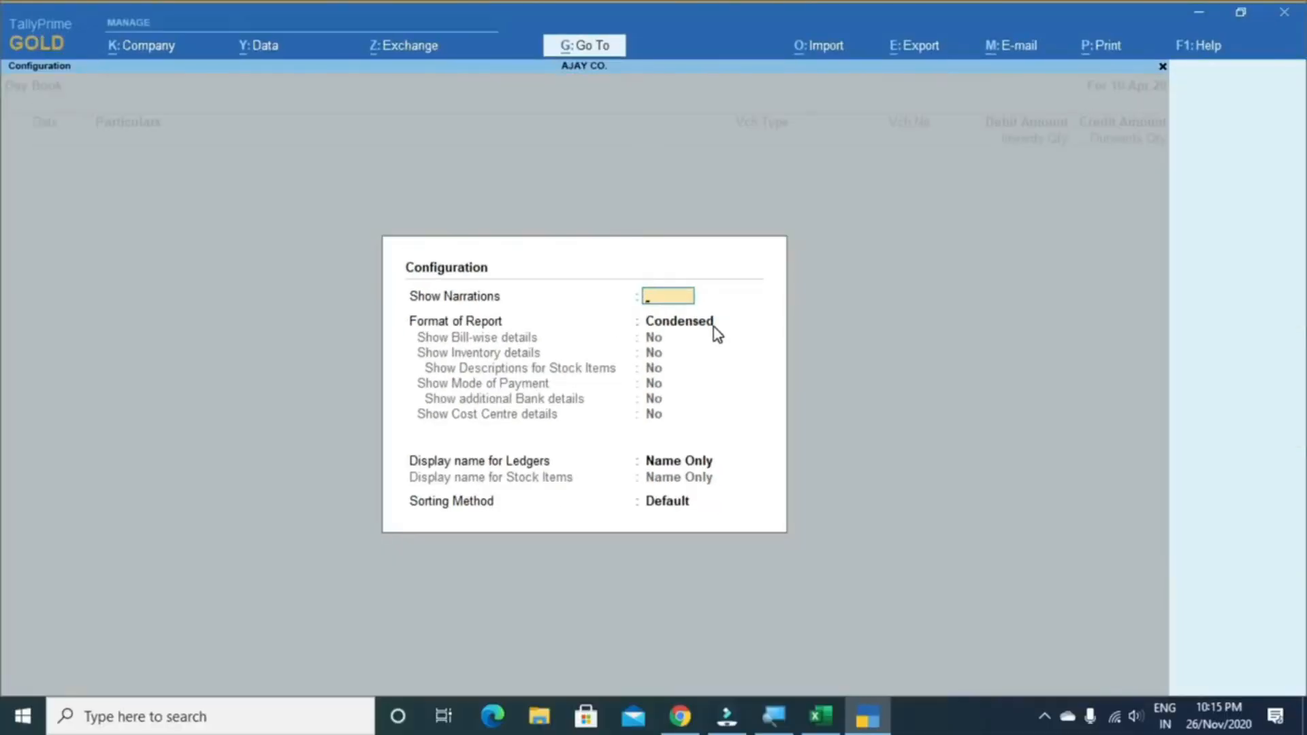
{"action": "key", "text": "Escape"}
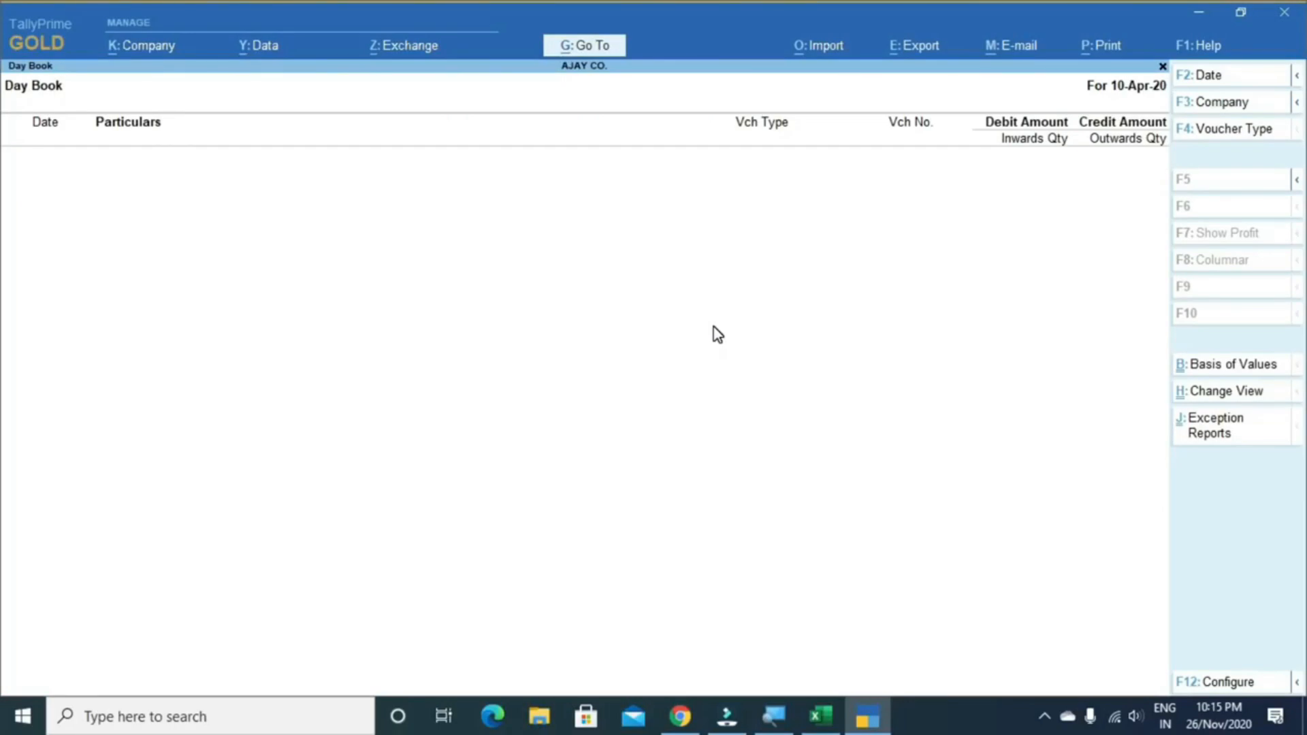
Leave the Day Book, open a Payment voucher, and examine its voucher configuration options without changing them
{"action": "key", "text": "Escape"}
{"action": "key", "text": "Up"}
{"action": "key", "text": "Return"}
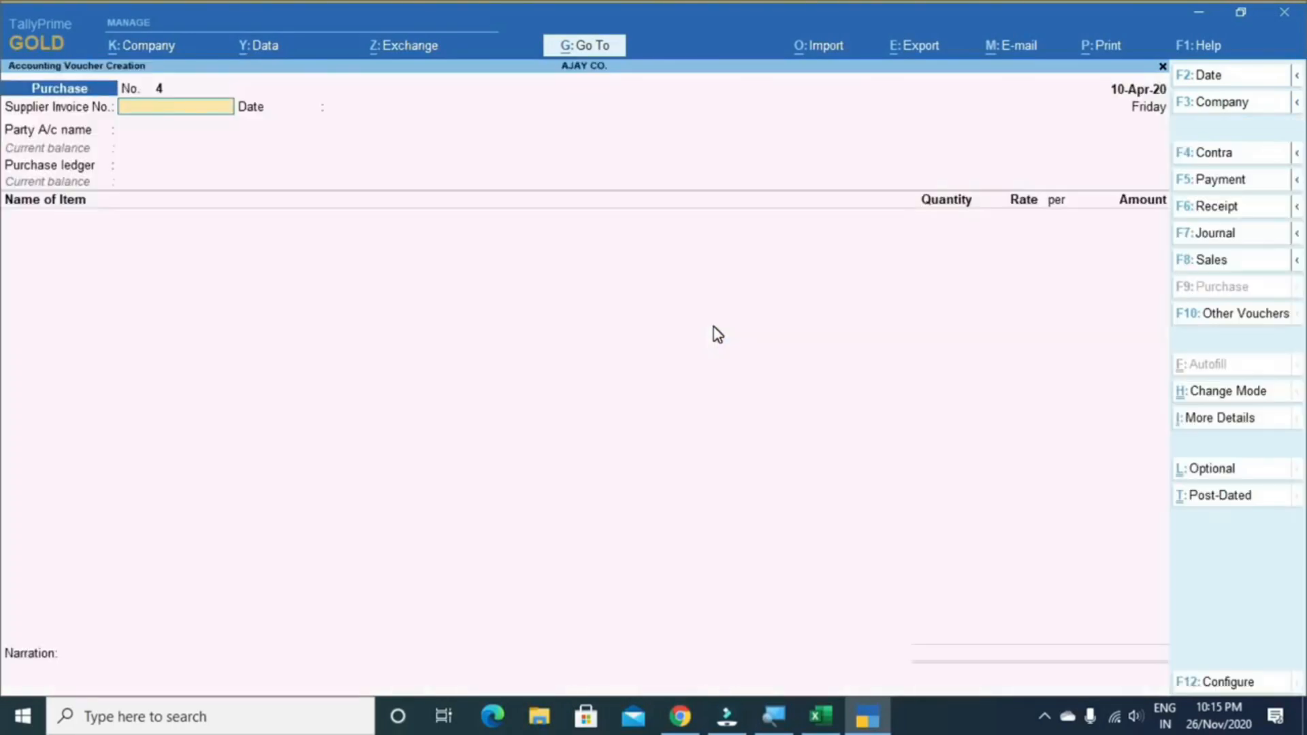
{"action": "key", "text": "F5"}
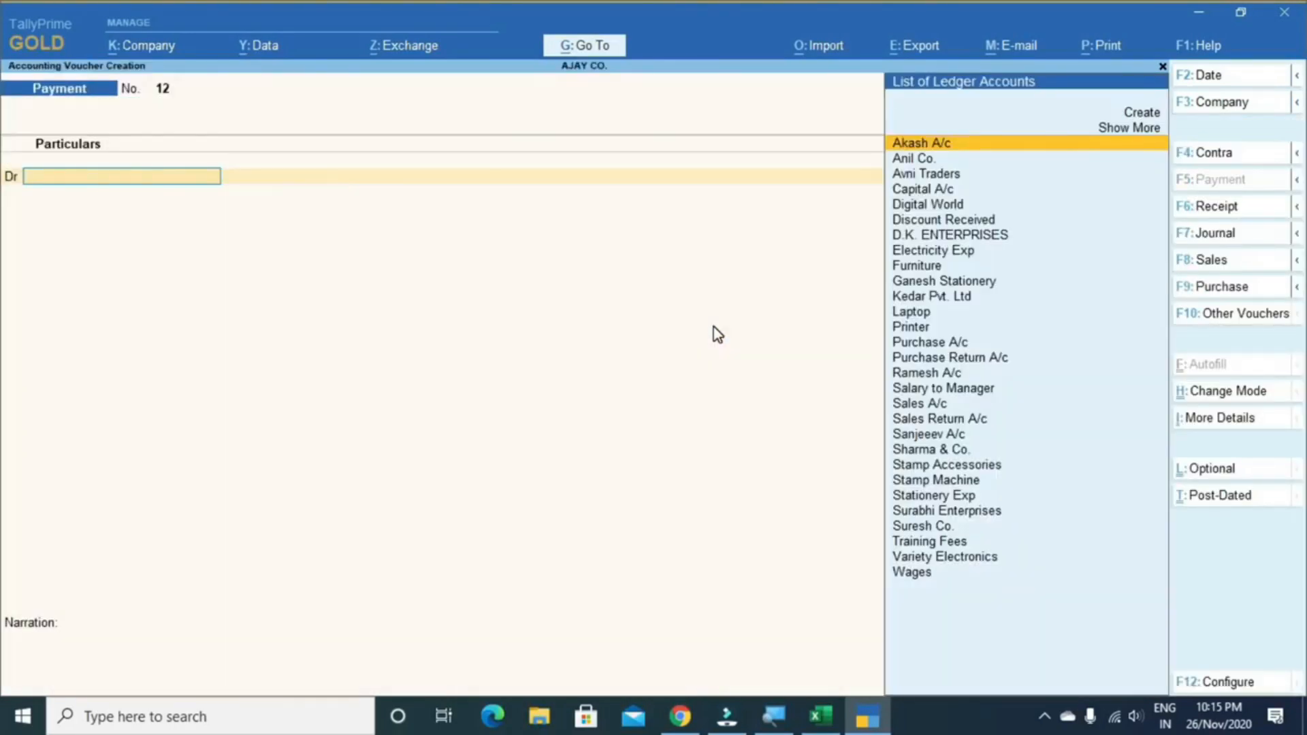
{"action": "key", "text": "F12"}
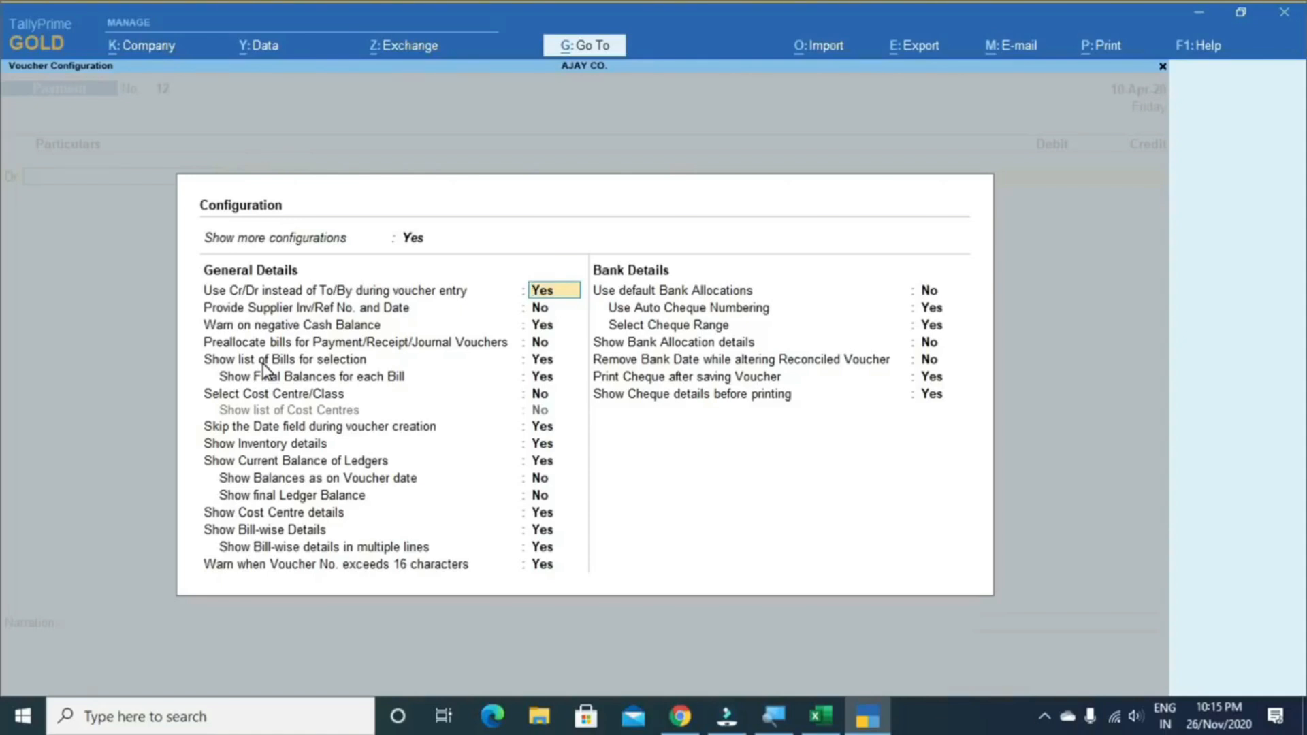
{"action": "key", "text": "Escape"}
{"action": "key", "text": "Escape"}
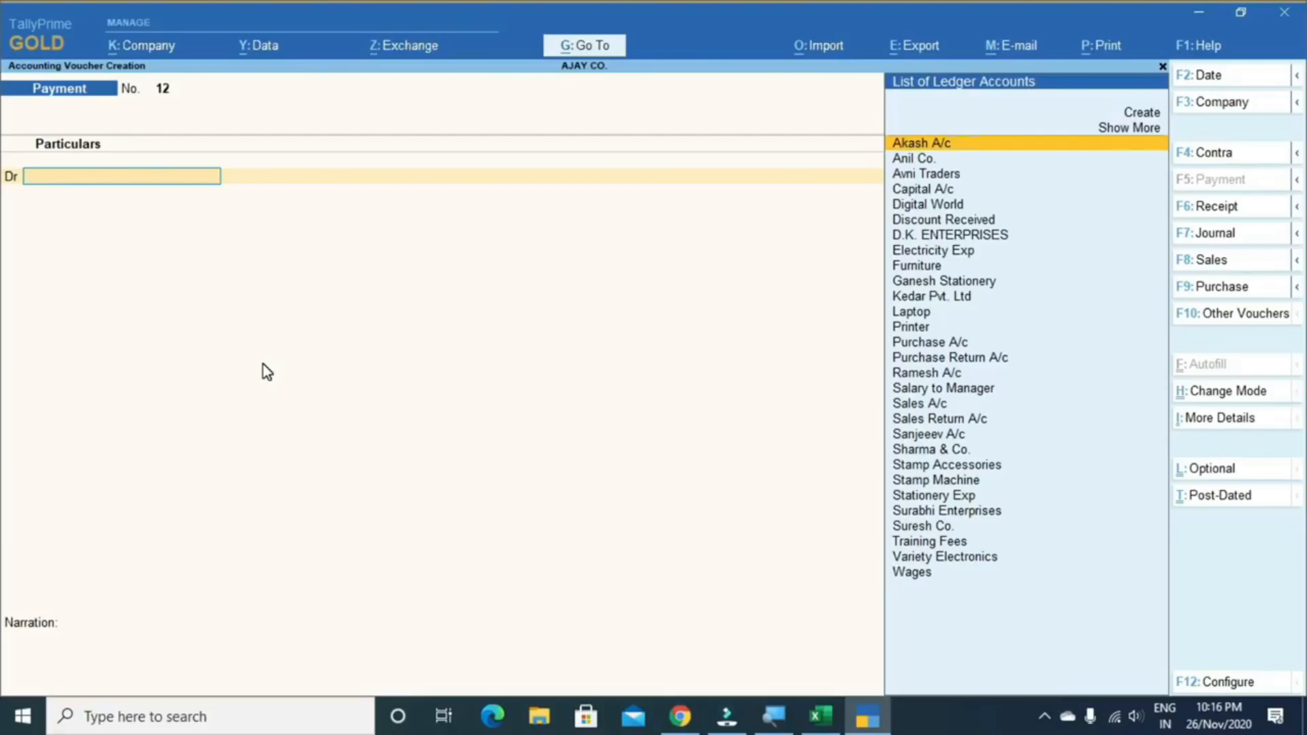
Switch to Excel and highlight the CTRL + A - ACCEPT row in the shortcut list
{"action": "key", "text": "alt+Tab"}
{"action": "key", "text": "Down"}
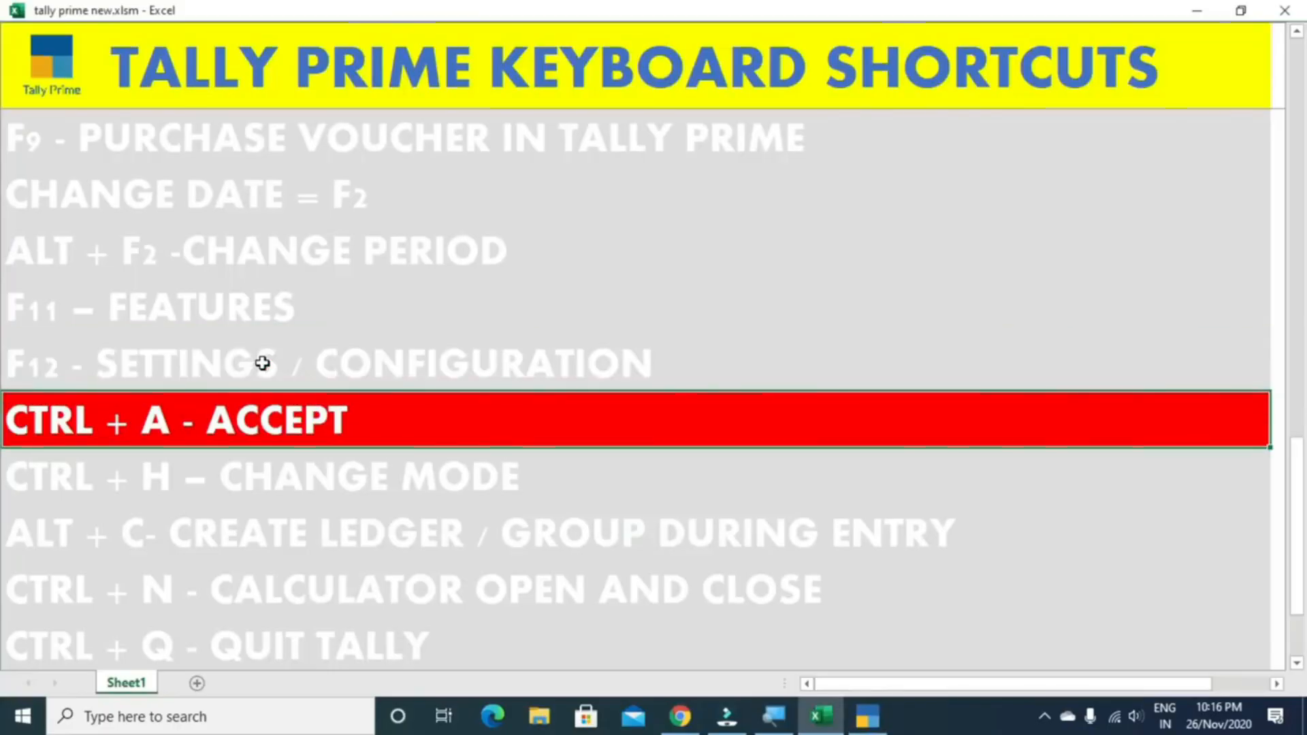
Return to TallyPrime, quit the Payment voucher without entering anything, and start creating a new ledger master
{"action": "key", "text": "alt+Tab"}
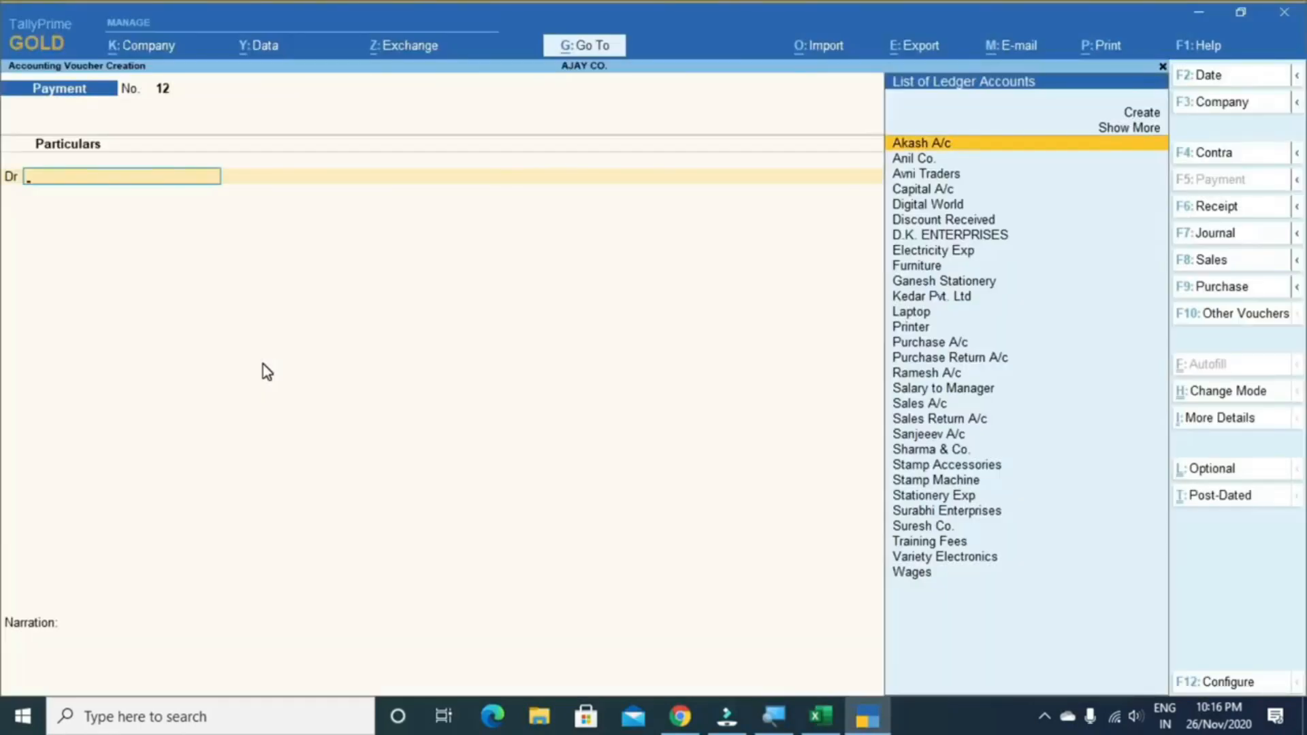
{"action": "key", "text": "Escape"}
{"action": "key", "text": "y"}
{"action": "key", "text": "Up"}
{"action": "key", "text": "Up"}
{"action": "key", "text": "Up"}
{"action": "key", "text": "Return"}
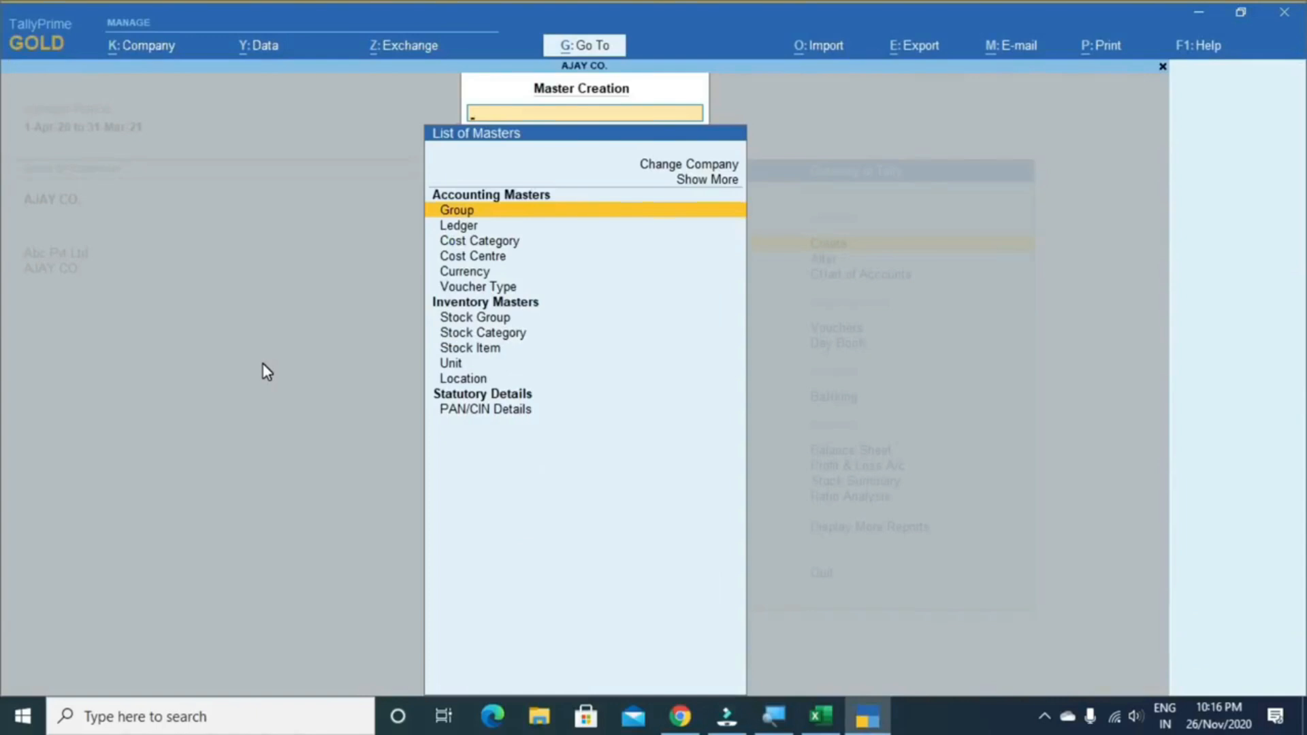
{"action": "key", "text": "Down"}
{"action": "key", "text": "Return"}
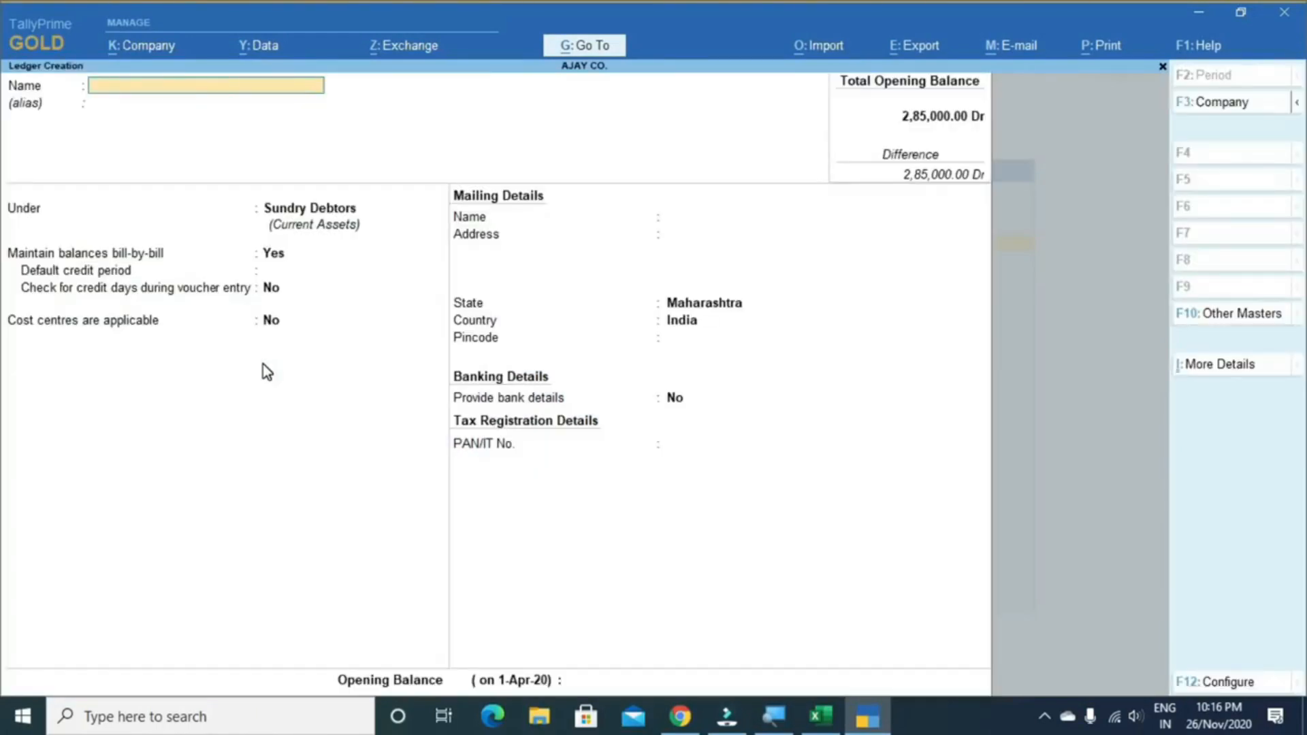
Name the new ledger RAJ CO and keep it under the Sundry Debtors group
{"action": "type", "text": "RAJ CO"}
{"action": "key", "text": "Return"}
{"action": "key", "text": "Return"}
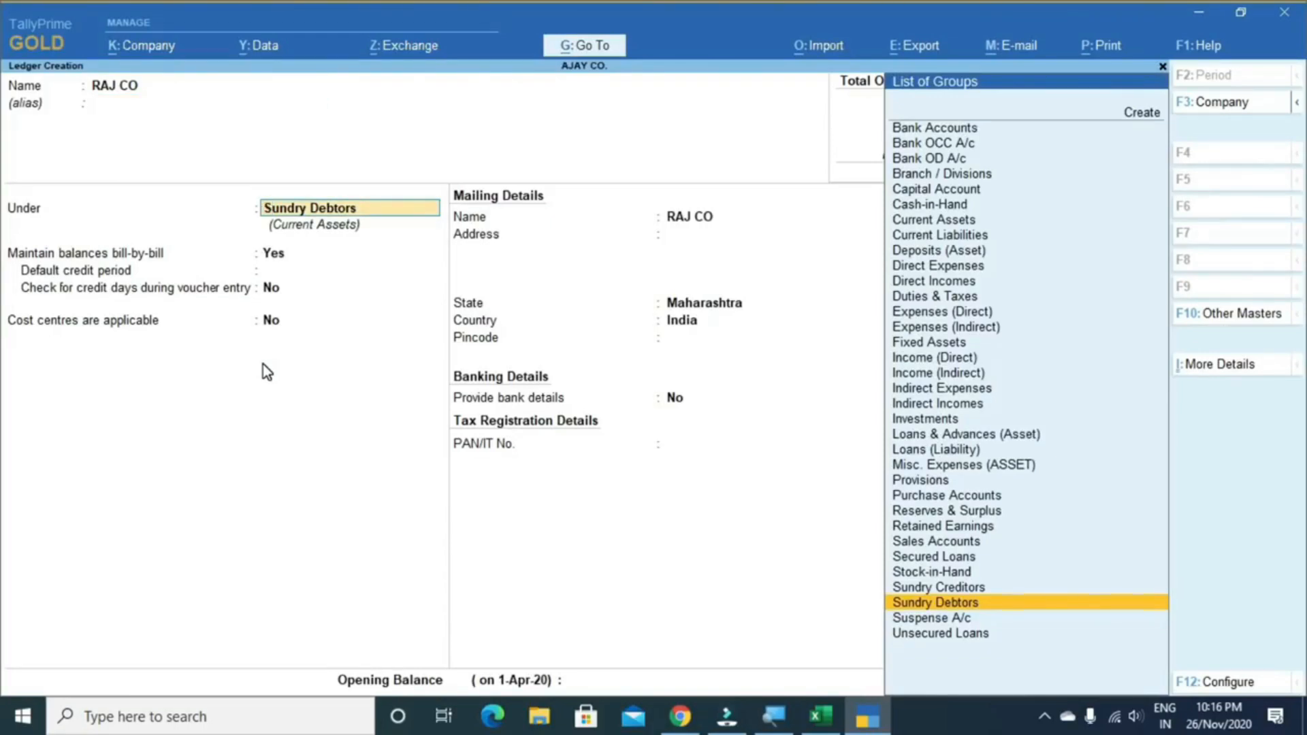
{"action": "key", "text": "Return"}
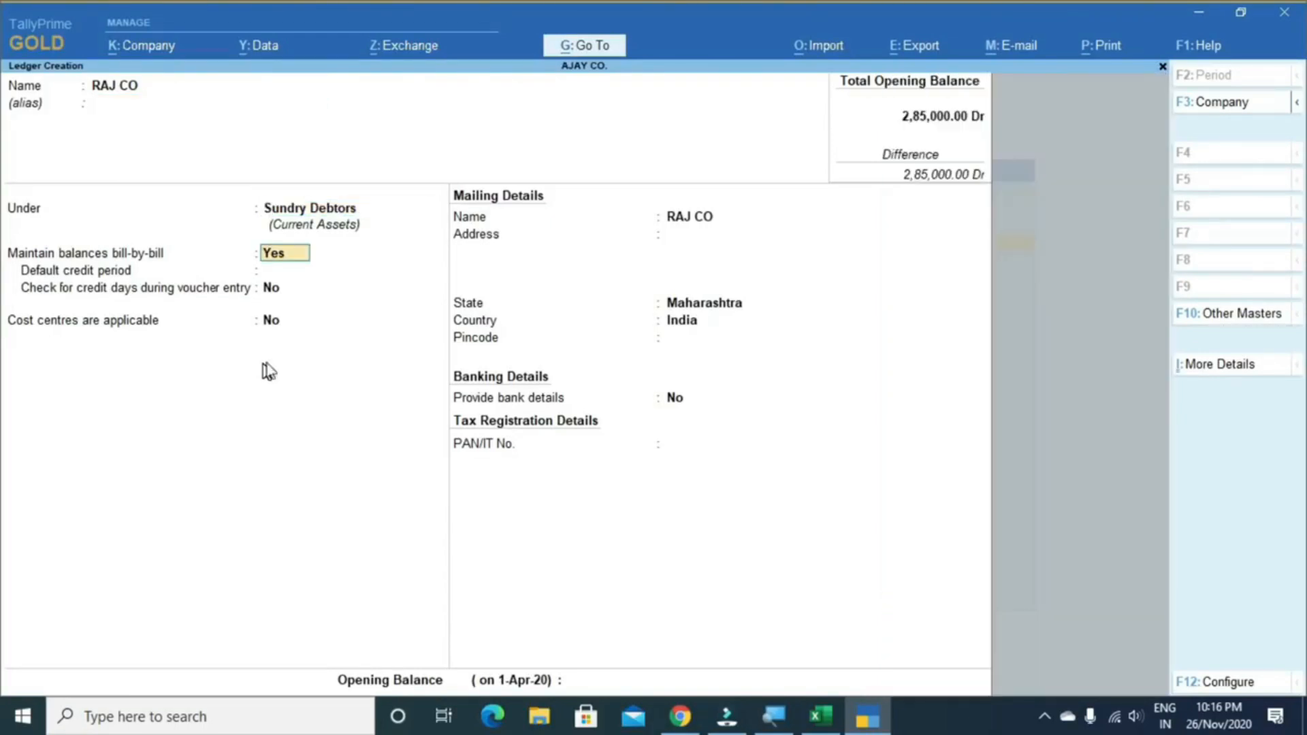
Keep the ledger's default bill-by-bill, cost centre, state and country settings, leave the pincode blank, and save the ledger
{"action": "key", "text": "Return"}
{"action": "key", "text": "Return"}
{"action": "key", "text": "Return"}
{"action": "key", "text": "Return"}
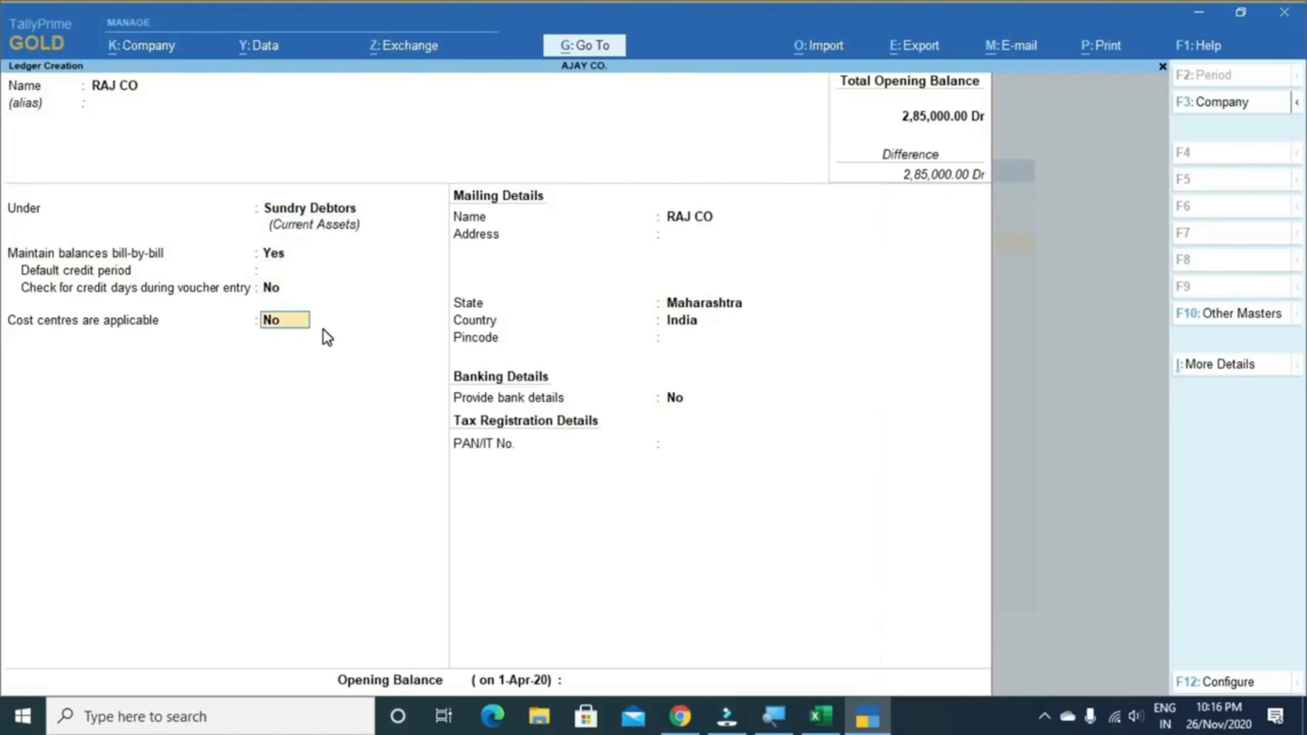
{"action": "key", "text": "Return"}
{"action": "key", "text": "Return"}
{"action": "key", "text": "Return"}
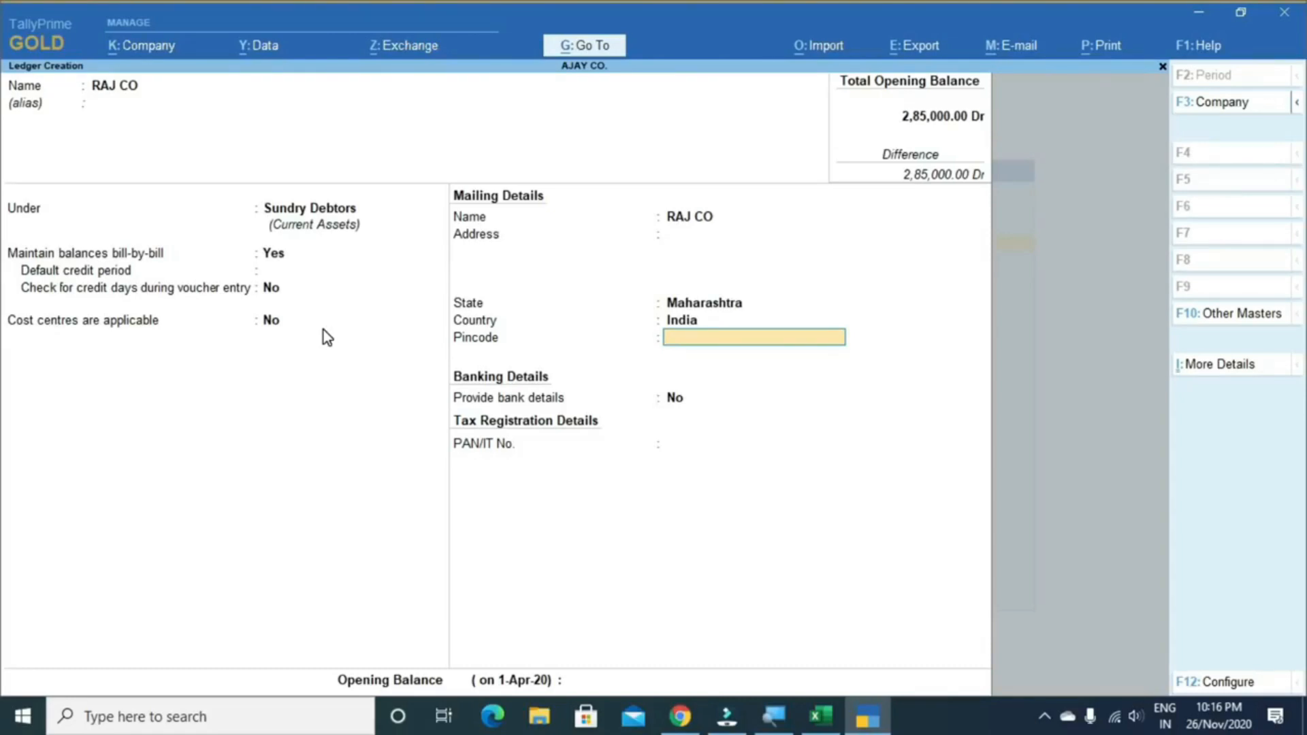
{"action": "key", "text": "ctrl"}
{"action": "key", "text": "ctrl+a"}
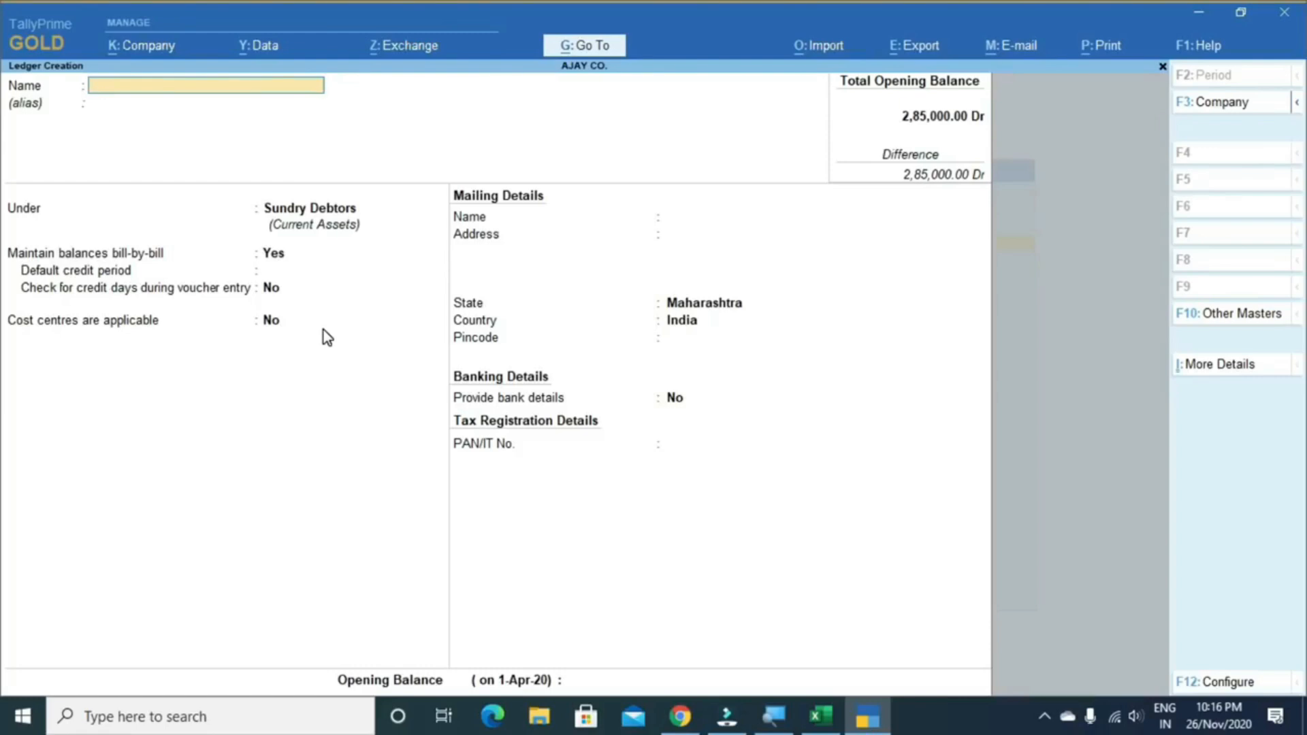
Switch to Excel, highlight the CTRL + H – CHANGE MODE row in the shortcut list, and return to TallyPrime
{"action": "key", "text": "alt+Tab"}
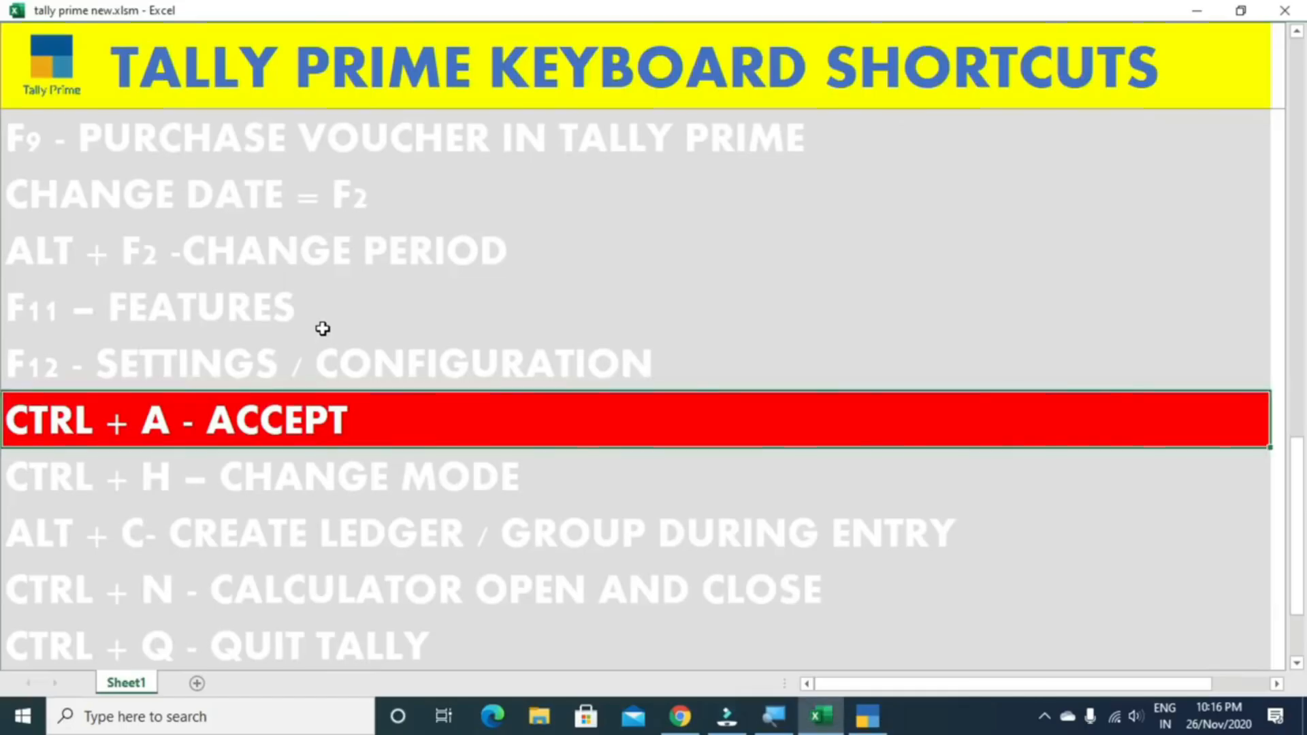
{"action": "key", "text": "Down"}
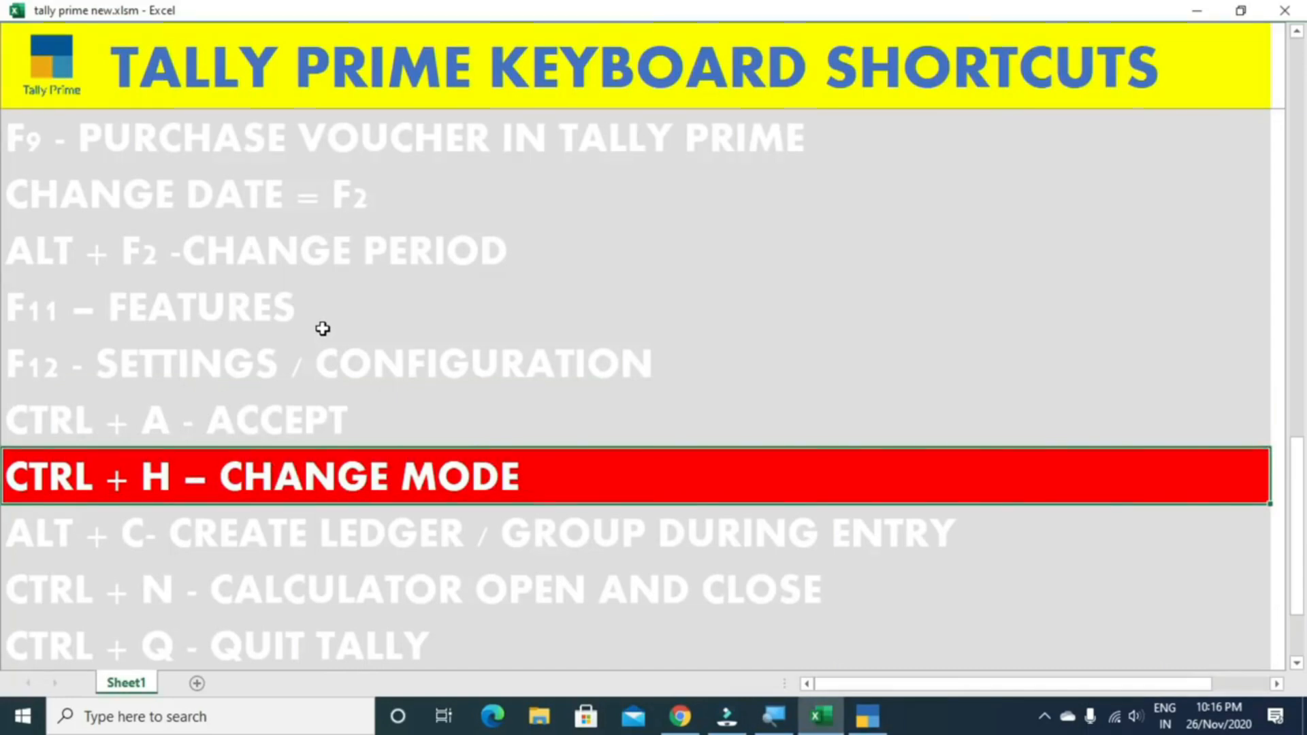
{"action": "key", "text": "alt+Tab"}
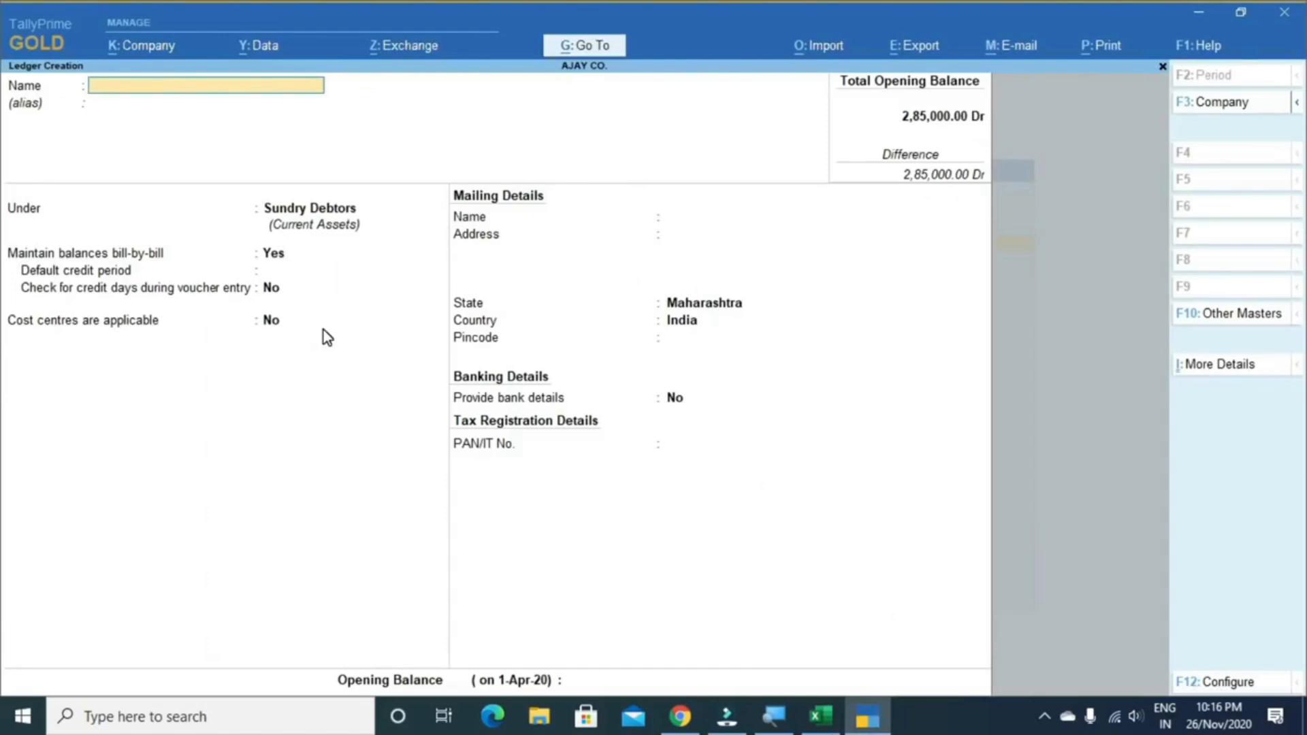
Leave ledger creation, open voucher entry from the Gateway of Tally, and change the voucher type to Purchase
{"action": "key", "text": "Escape"}
{"action": "key", "text": "Escape"}
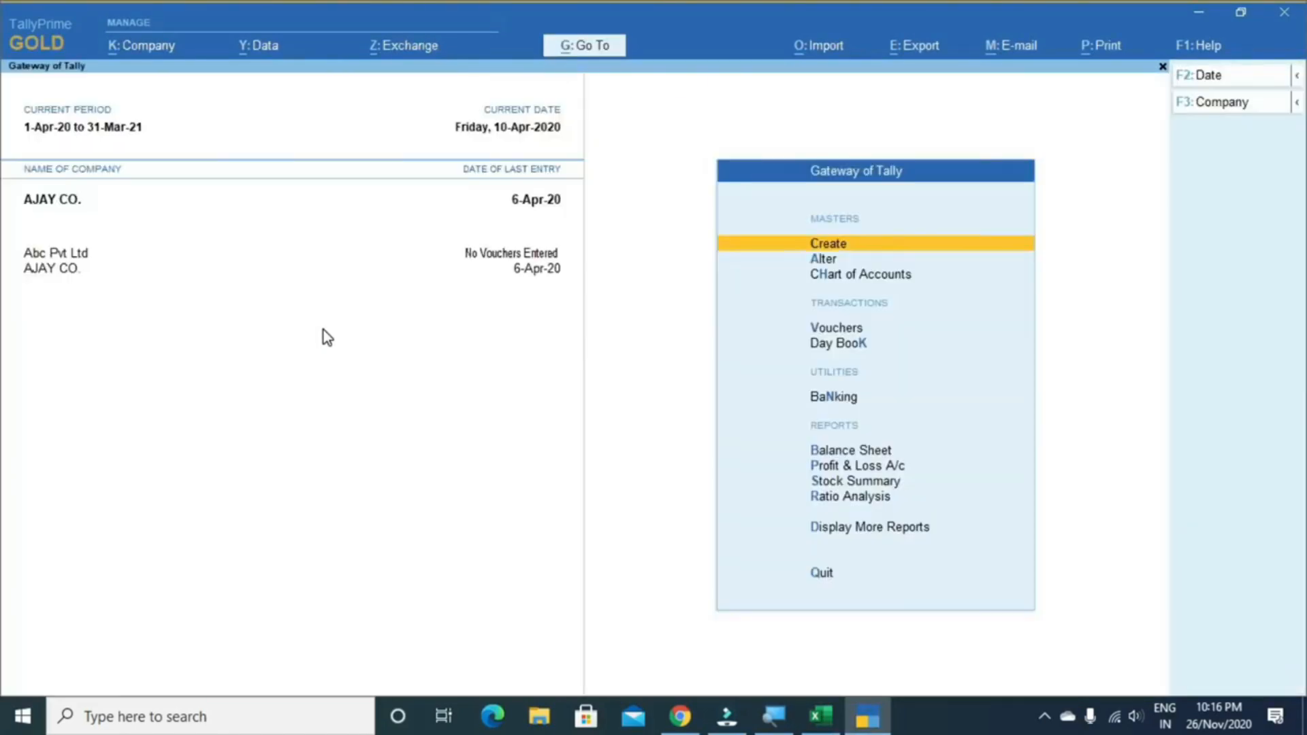
{"action": "key", "text": "Down"}
{"action": "key", "text": "Down"}
{"action": "key", "text": "Down"}
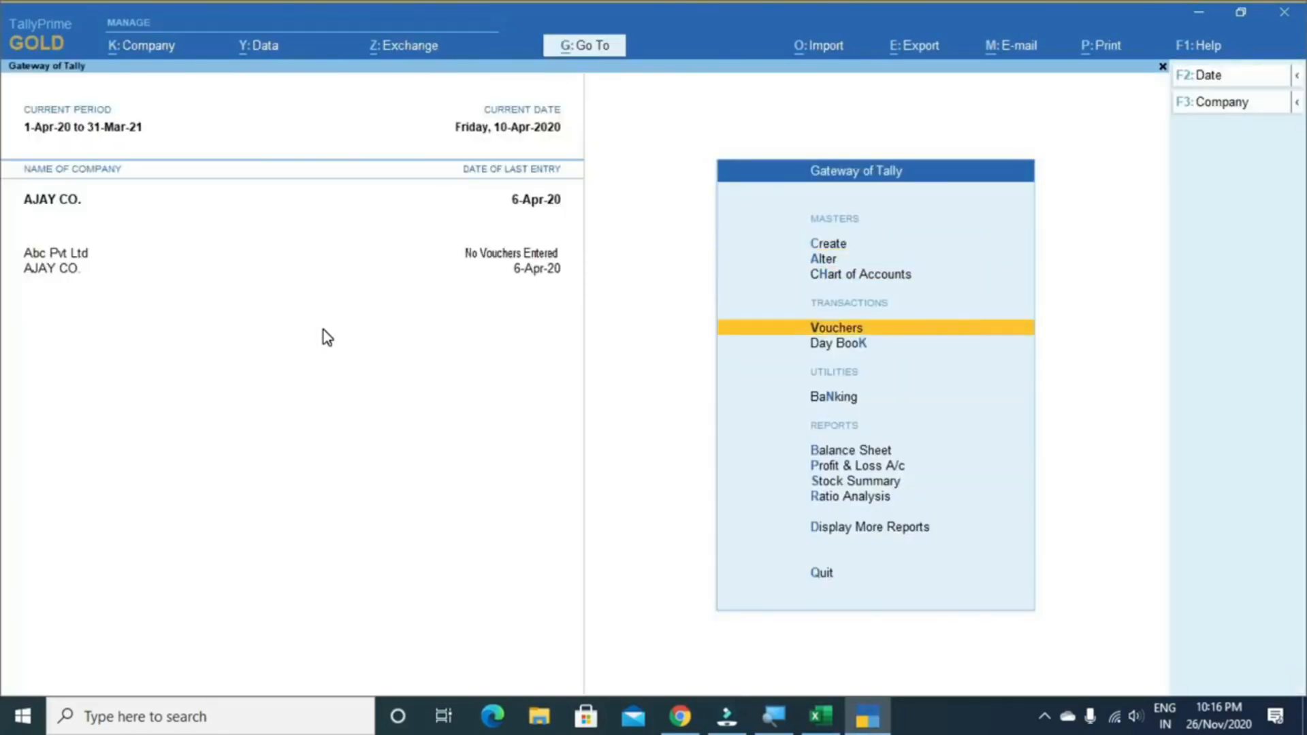
{"action": "key", "text": "Return"}
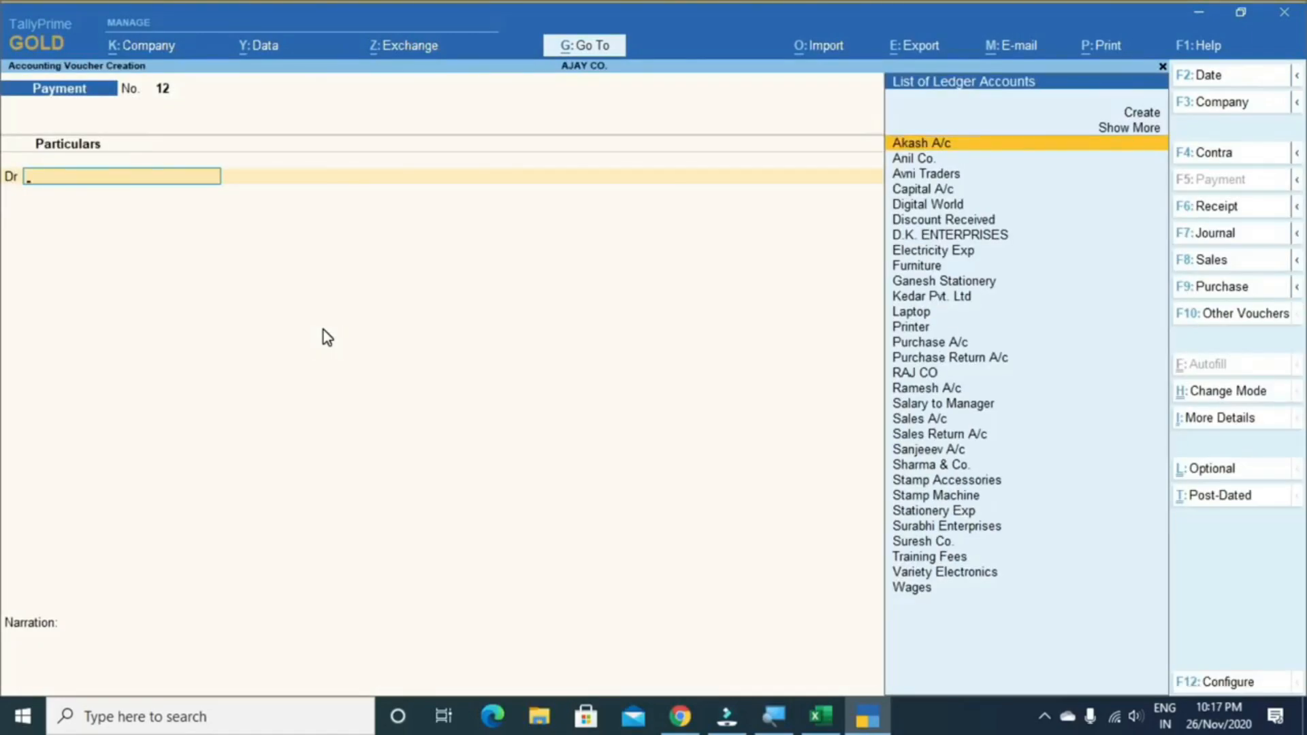
{"action": "key", "text": "F9"}
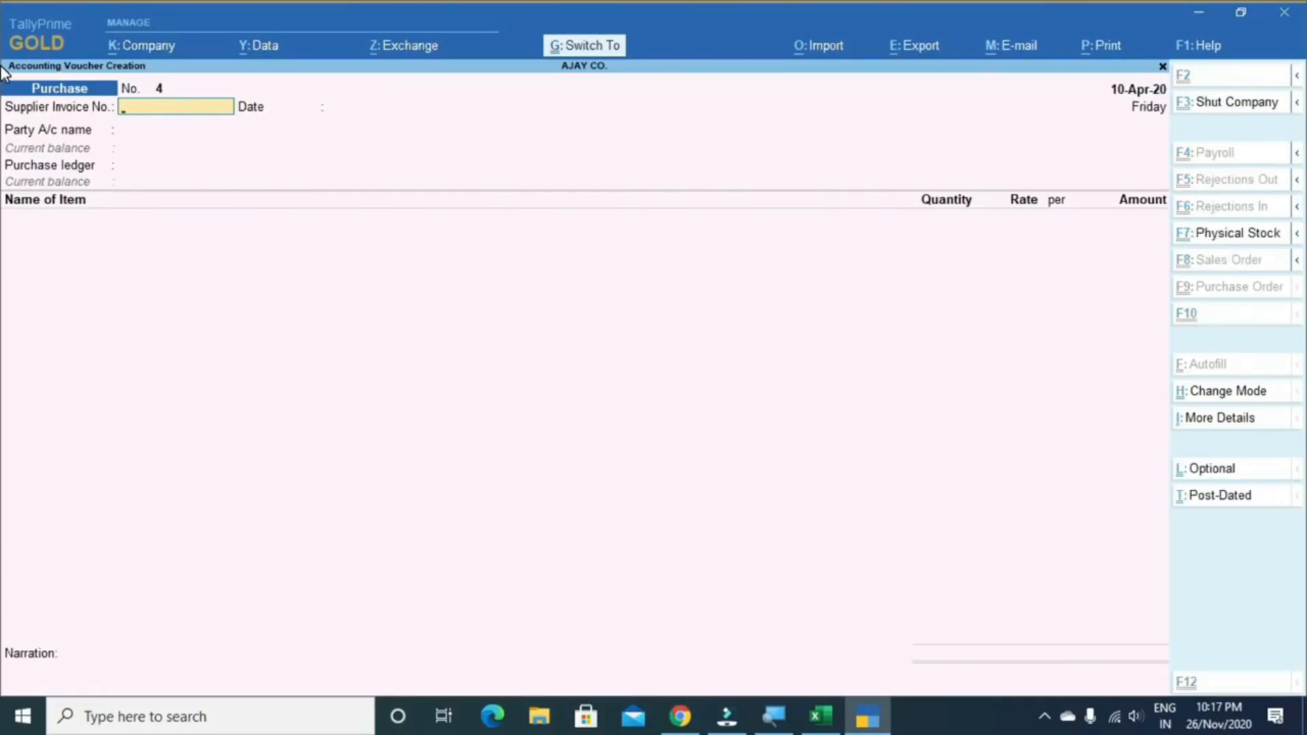
Change the Purchase voucher's mode to As Voucher
{"action": "key", "text": "ctrl+h"}
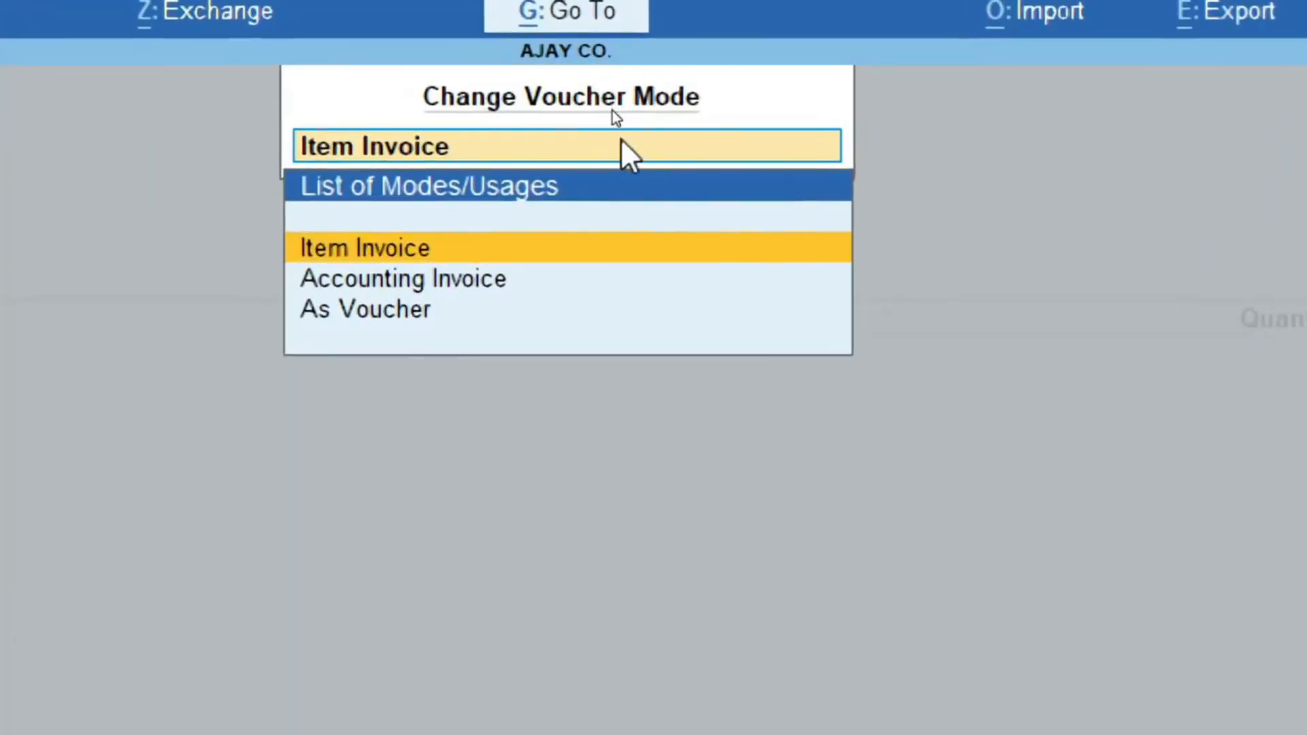
{"action": "key", "text": "Down"}
{"action": "key", "text": "Down"}
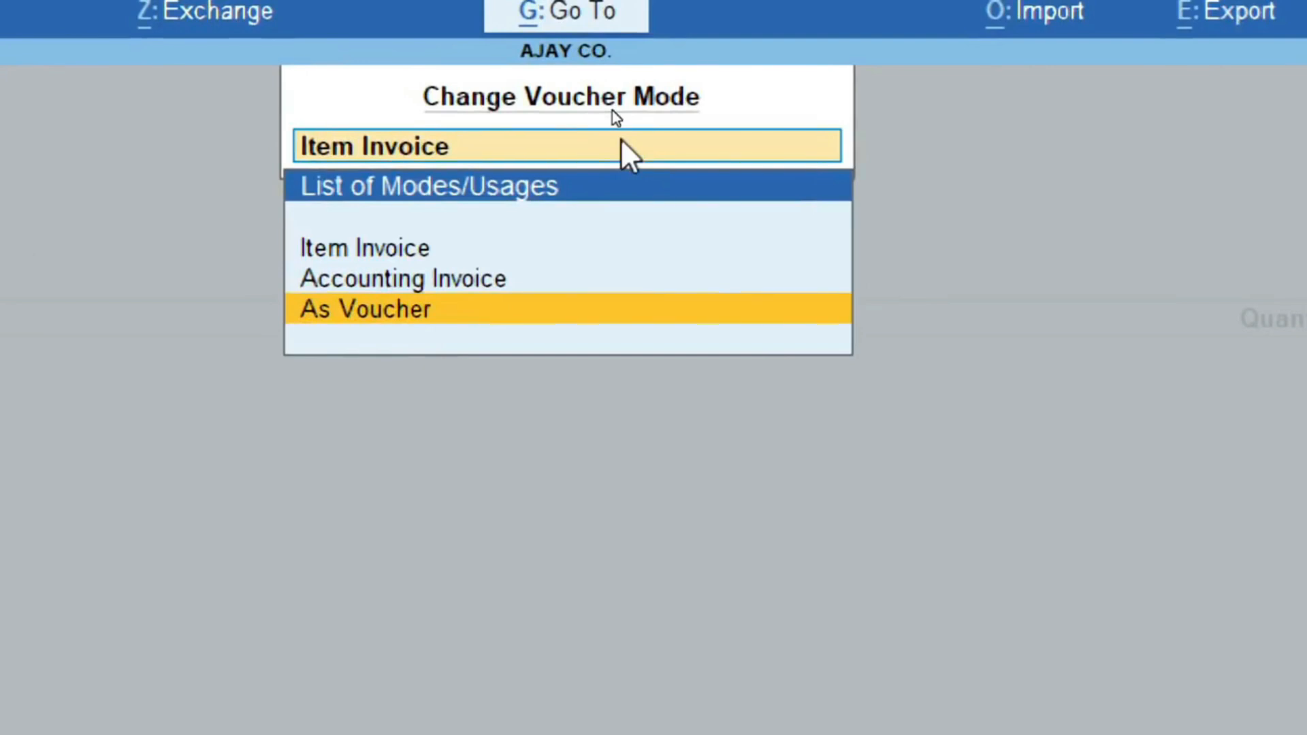
{"action": "key", "text": "Up"}
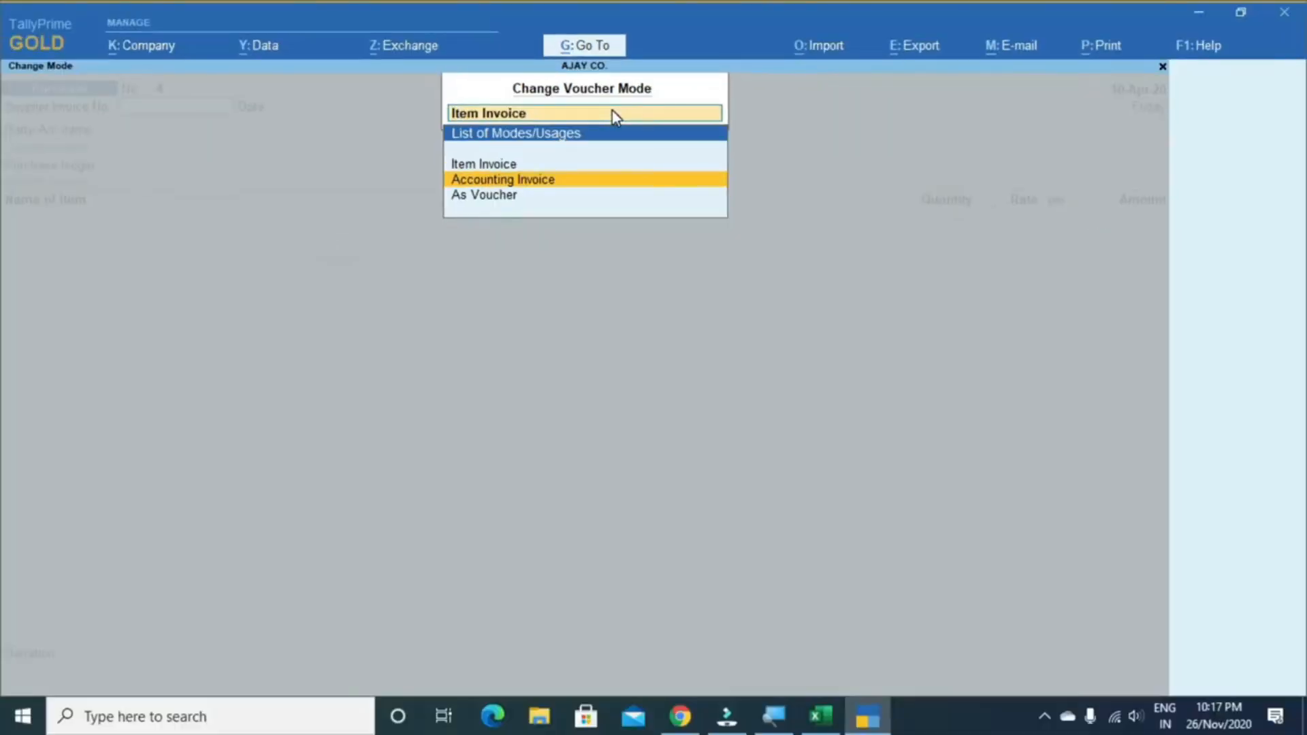
{"action": "key", "text": "Down"}
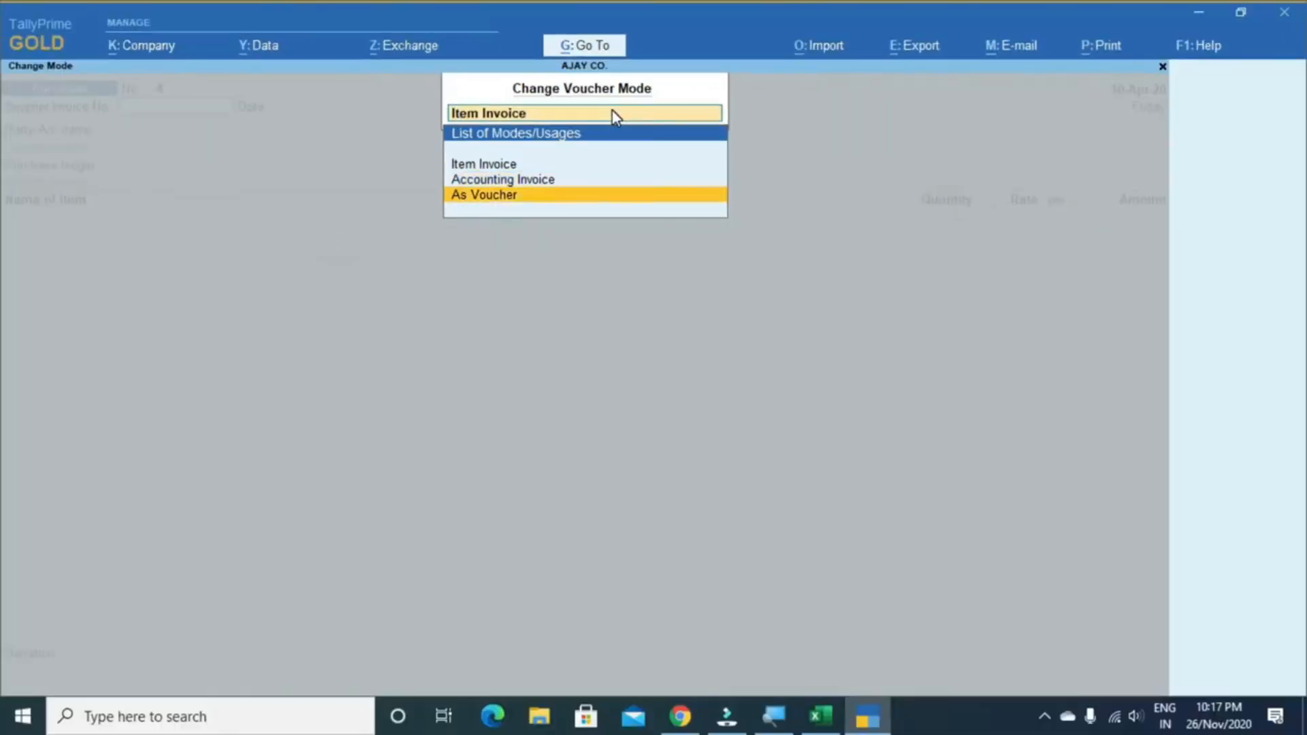
{"action": "key", "text": "Return"}
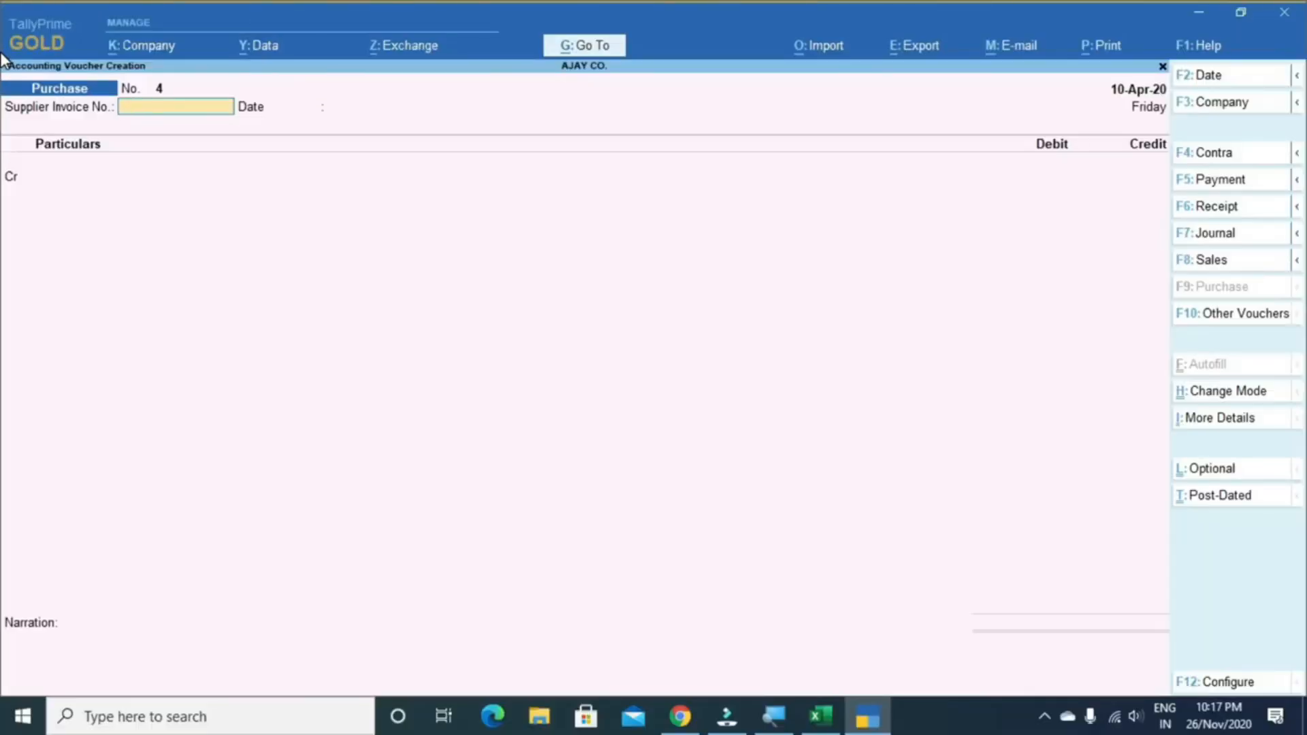
Switch to Excel, highlight the ALT + C- CREATE LEDGER / GROUP DURING ENTRY row, and return to TallyPrime
{"action": "key", "text": "alt+Tab"}
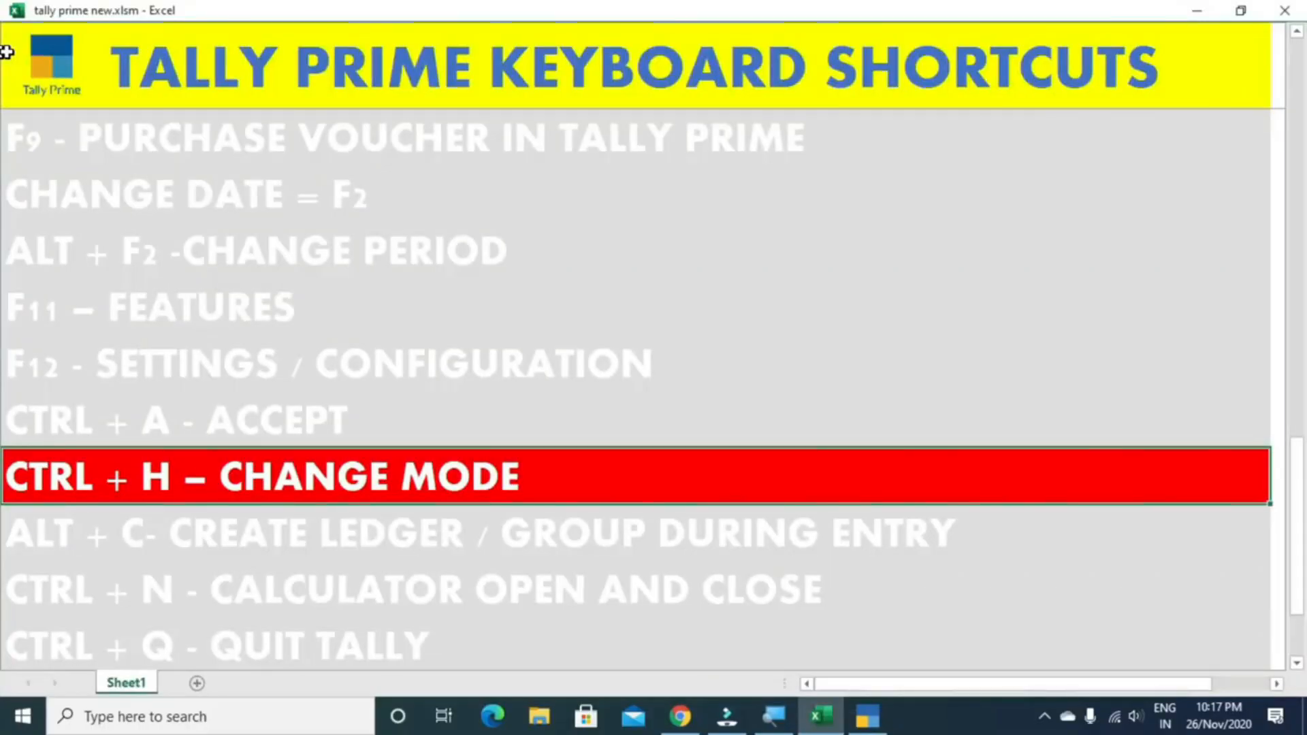
{"action": "key", "text": "Down"}
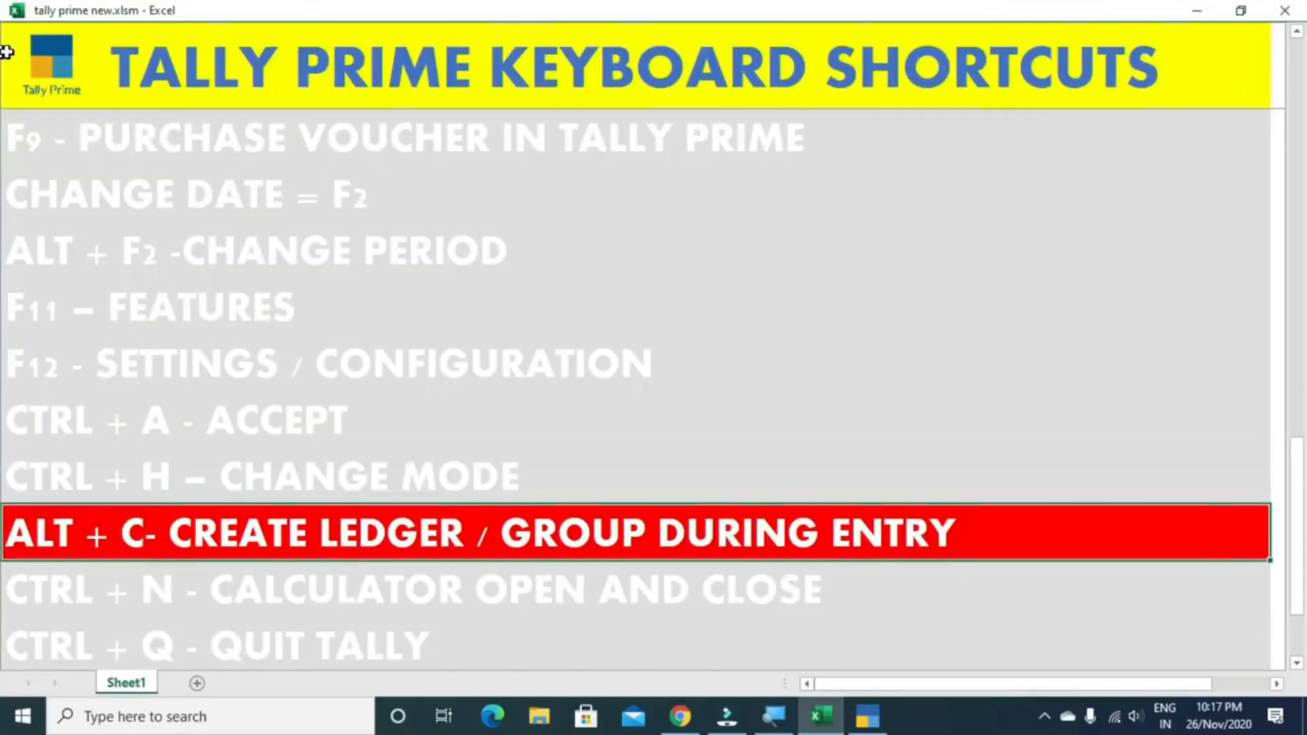
{"action": "key", "text": "alt+Tab"}
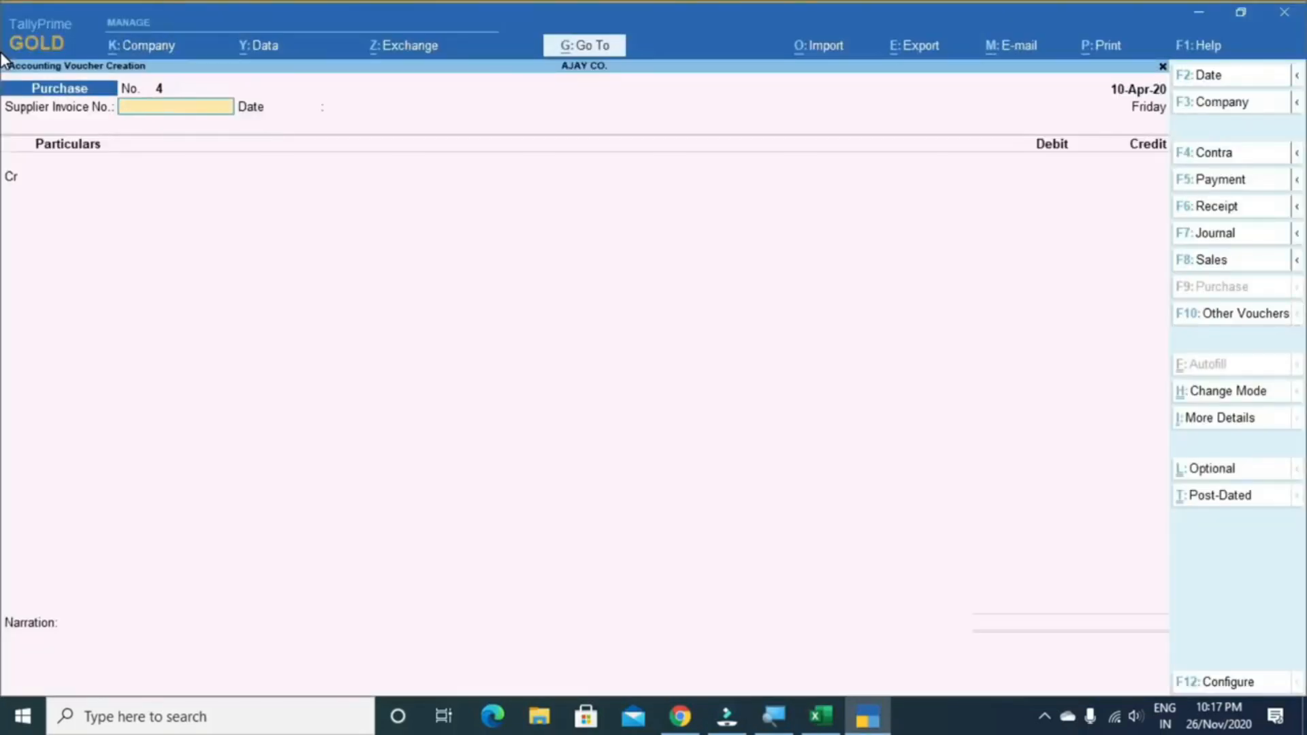
Enter 022 as the supplier invoice number and keep the invoice date 10-Apr-20
{"action": "type", "text": "022"}
{"action": "key", "text": "Return"}
{"action": "key", "text": "Return"}
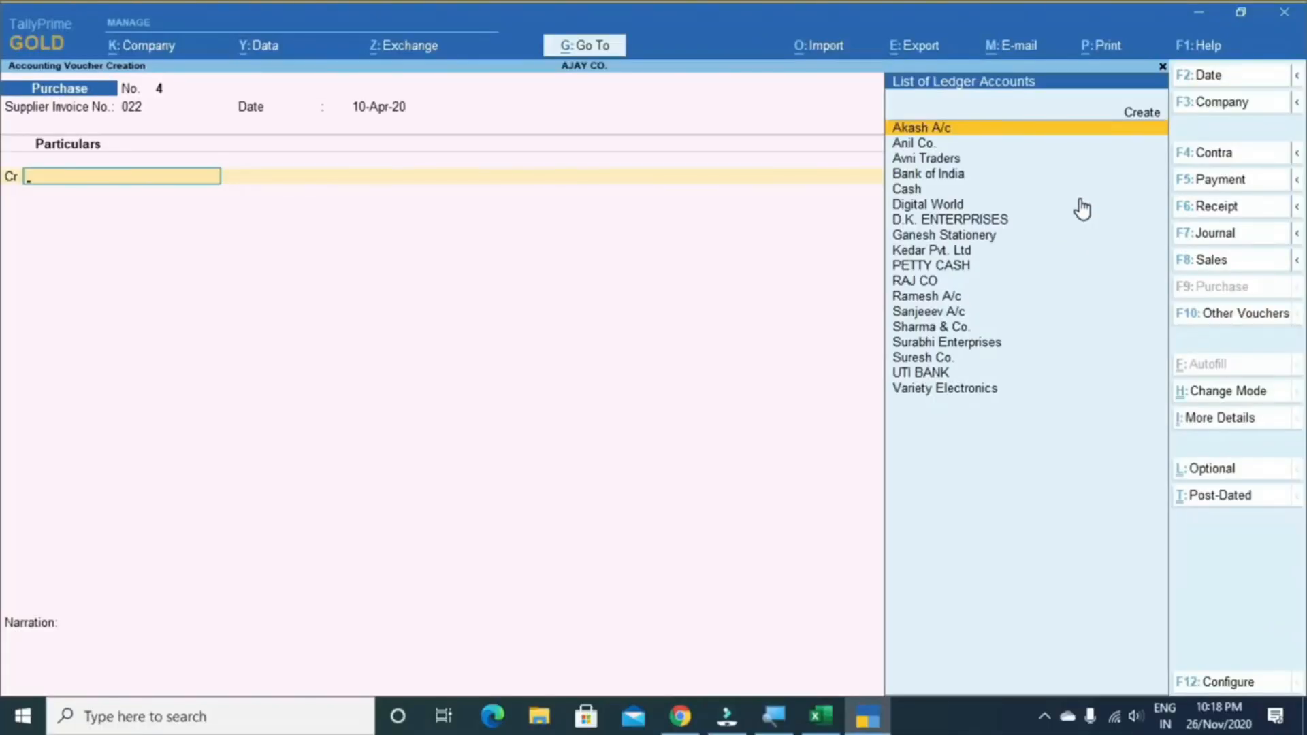
Open secondary ledger creation from the Purchase voucher's Cr line, view its form, and quit it without creating a ledger
{"action": "key", "text": "Up"}
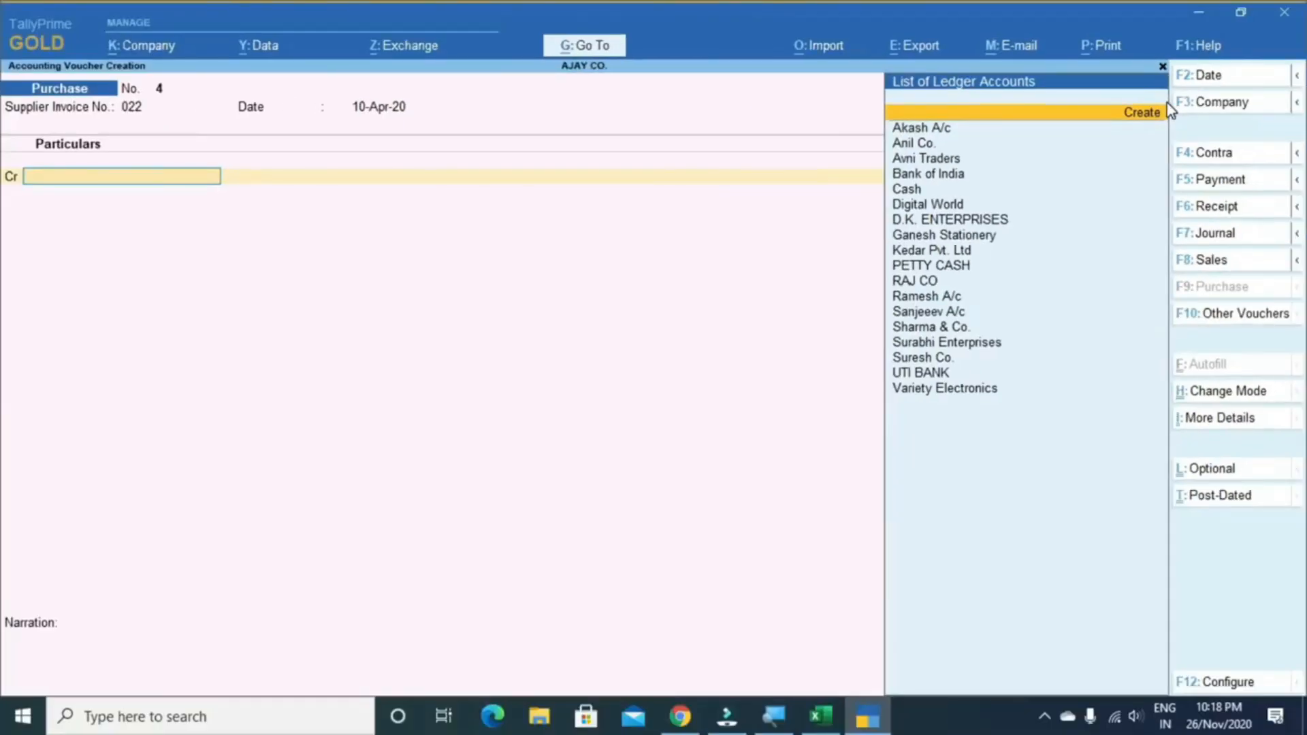
{"action": "key", "text": "ctrl"}
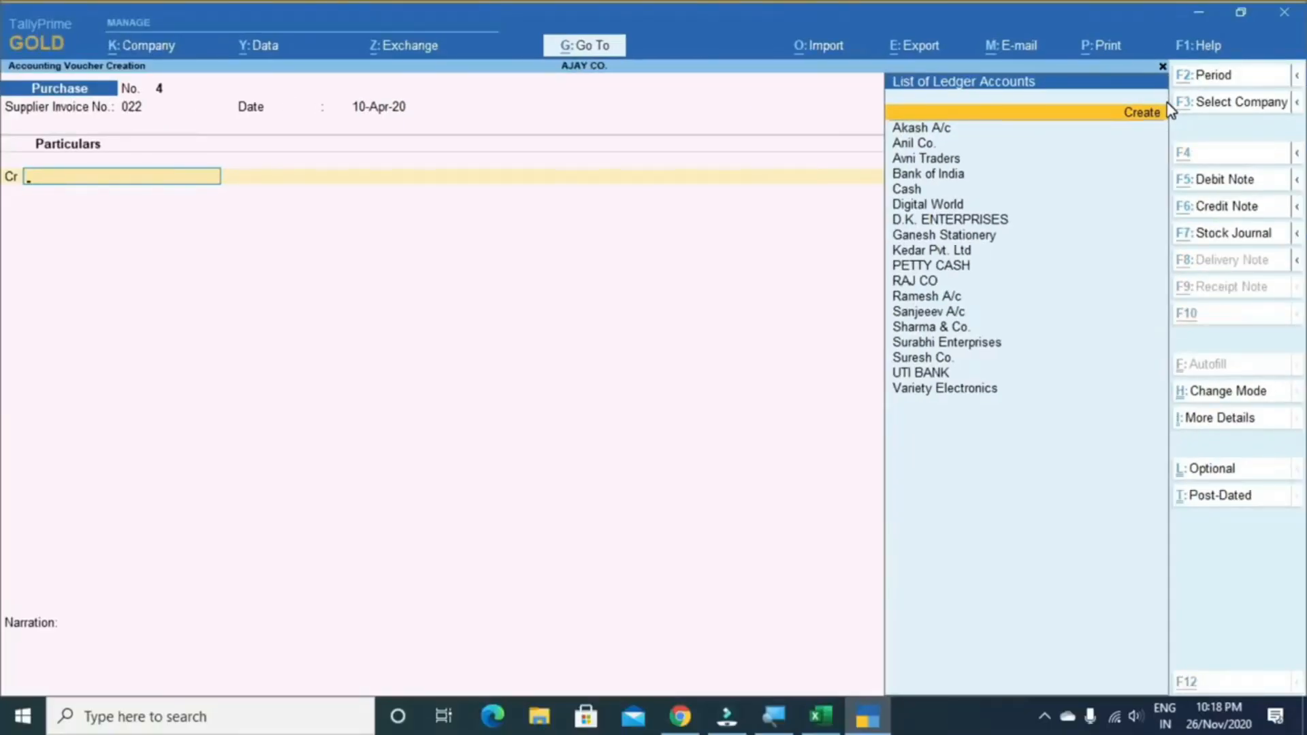
{"action": "key", "text": "alt+c"}
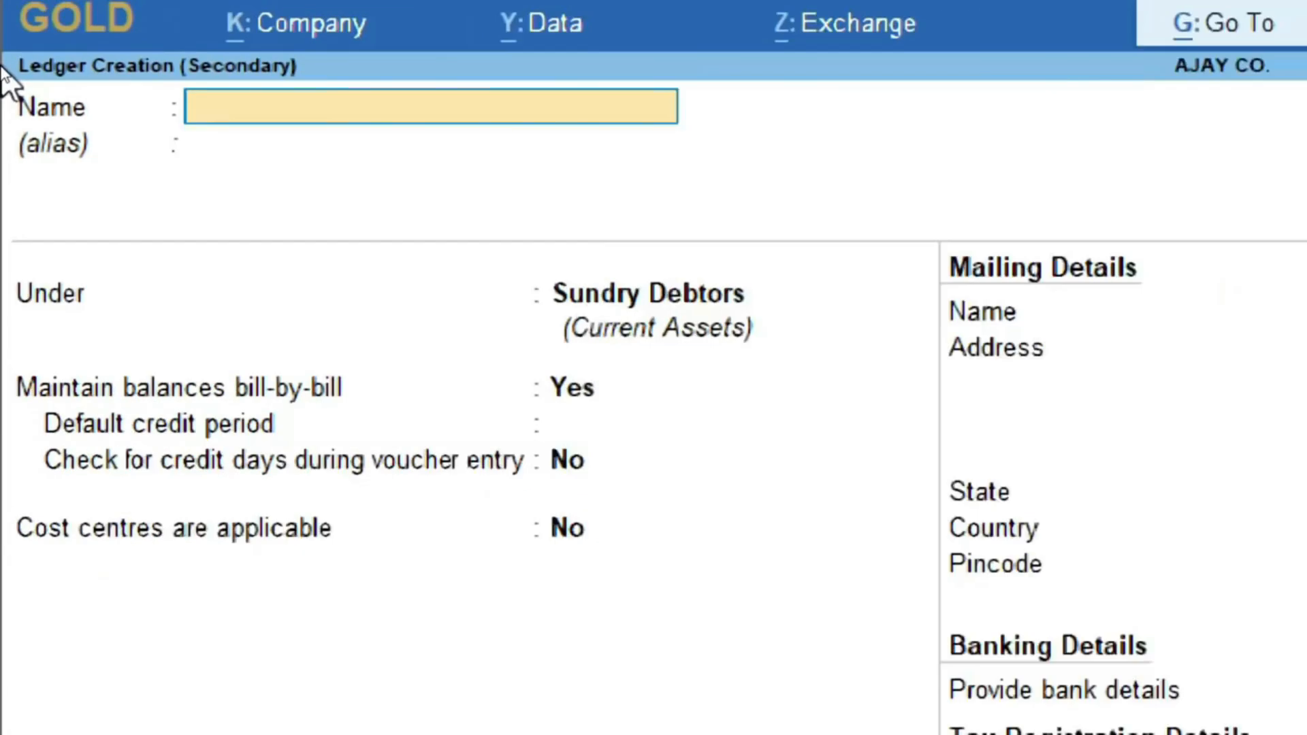
{"action": "key", "text": "Escape"}
{"action": "key", "text": "y"}
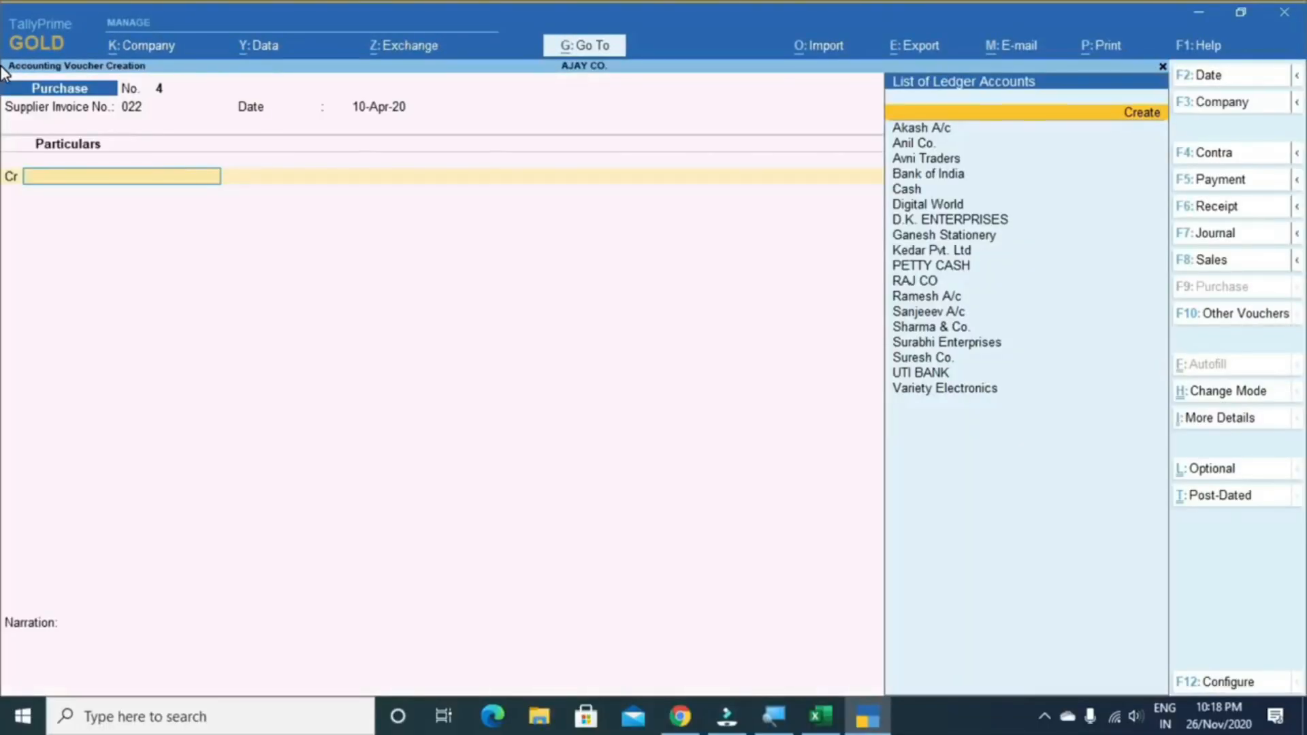
Switch to Excel, highlight the CTRL + N - CALCULATOR OPEN AND CLOSE row, and return to TallyPrime
{"action": "key", "text": "alt+Tab"}
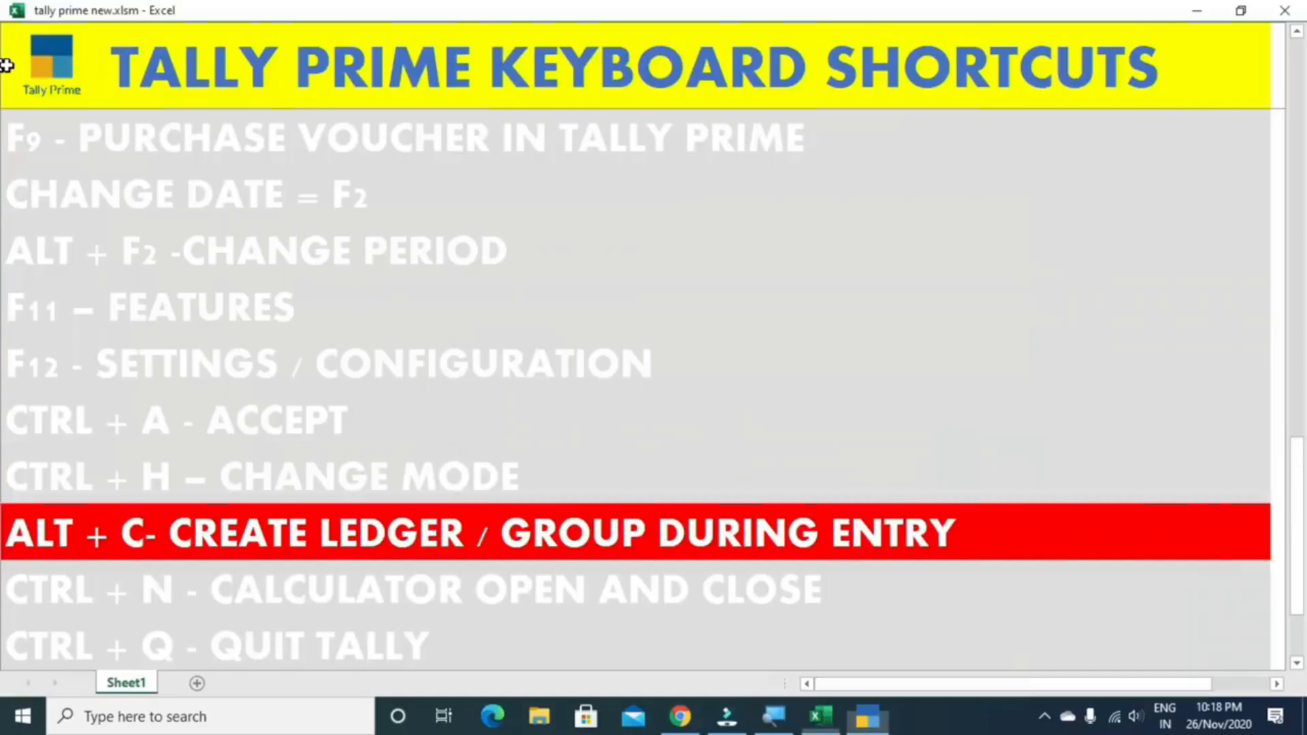
{"action": "key", "text": "Down"}
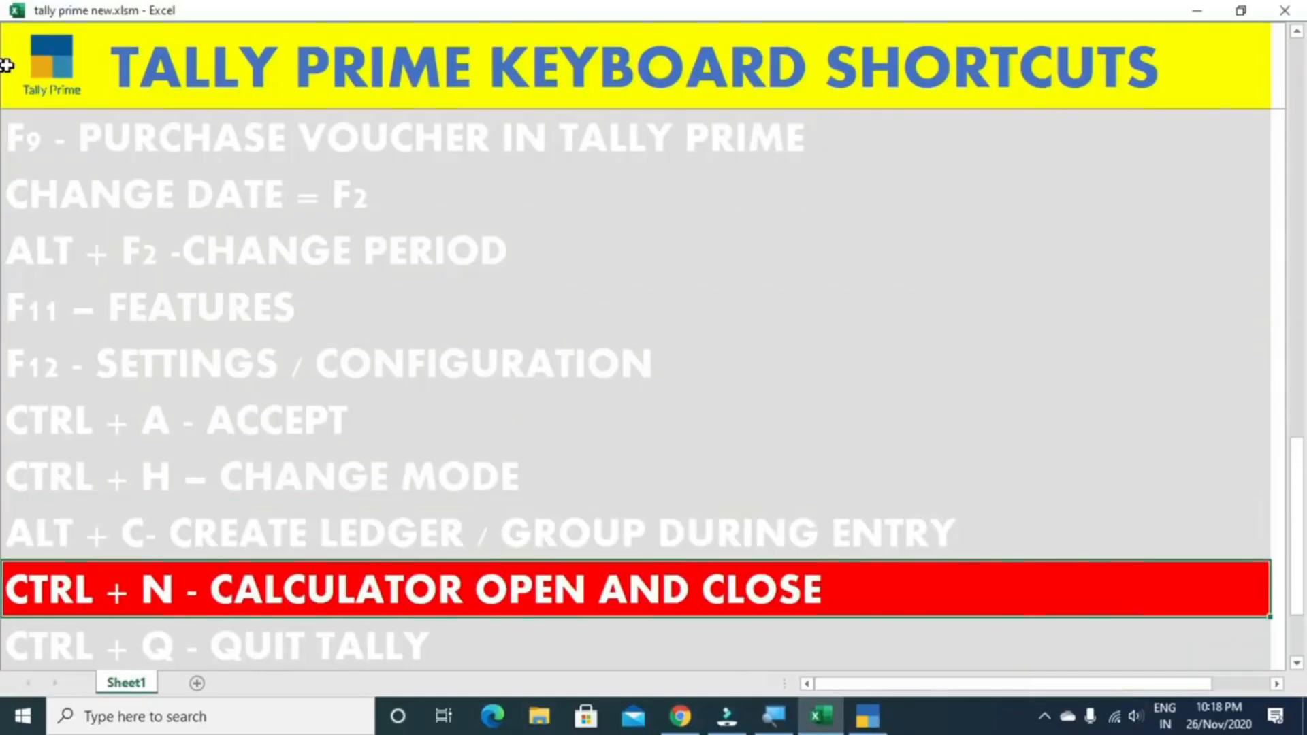
{"action": "key", "text": "alt+Tab"}
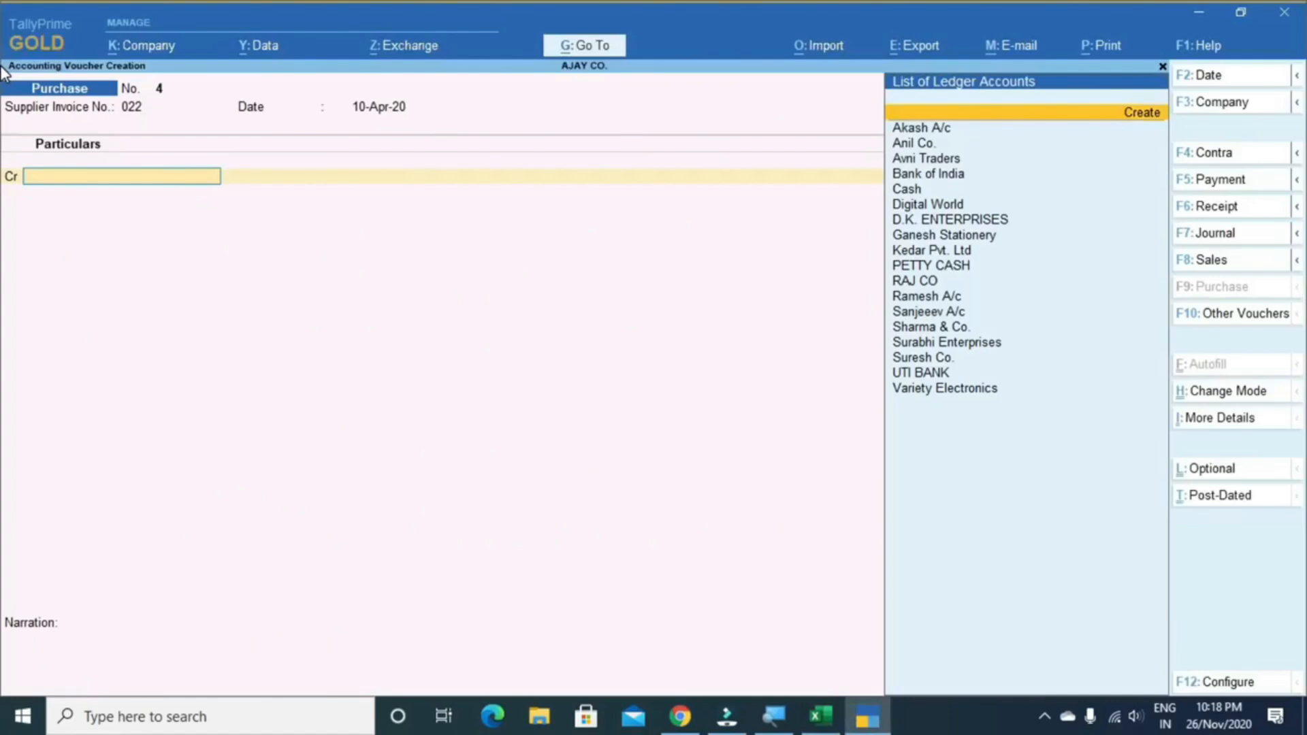
Open the built-in calculator from the Purchase voucher, calculate 25*35, and close the calculator
{"action": "key", "text": "ctrl+n"}
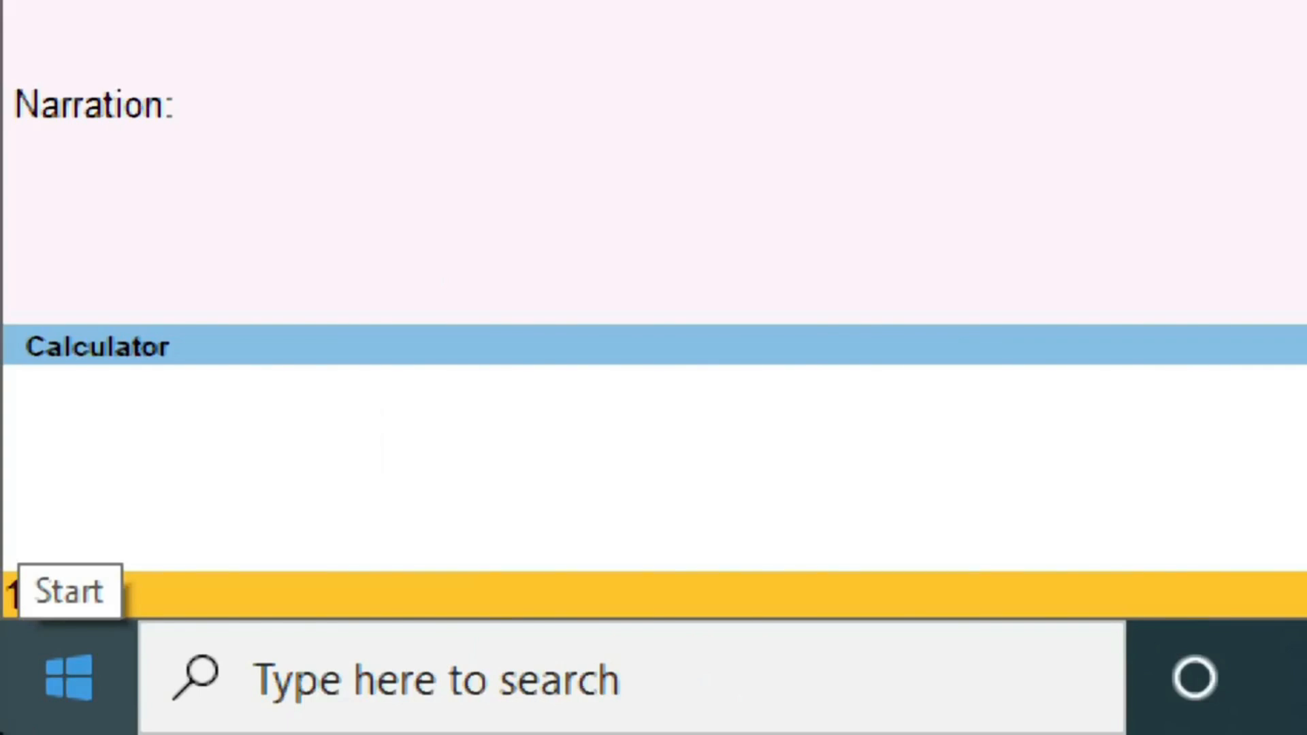
{"action": "type", "text": "25"}
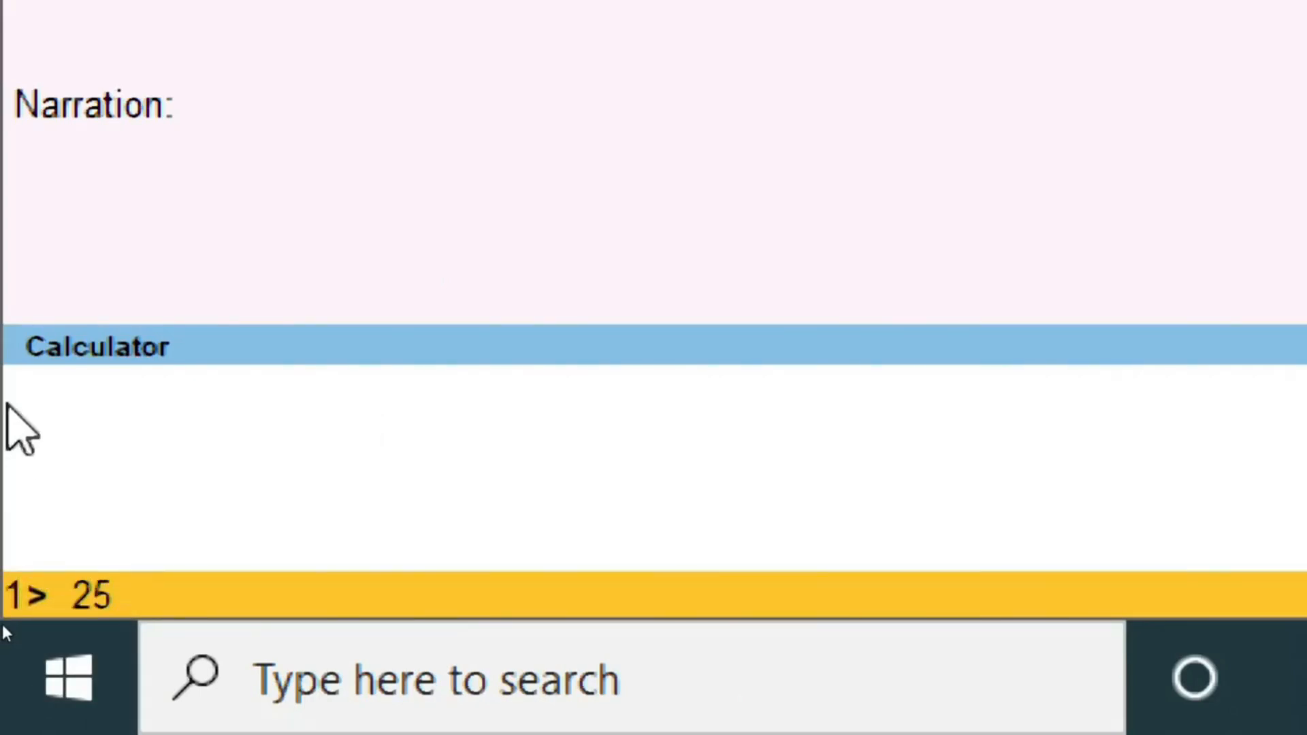
{"action": "type", "text": "35"}
{"action": "key", "text": "BackSpace"}
{"action": "key", "text": "BackSpace"}
{"action": "type", "text": "*35"}
{"action": "key", "text": "Return"}
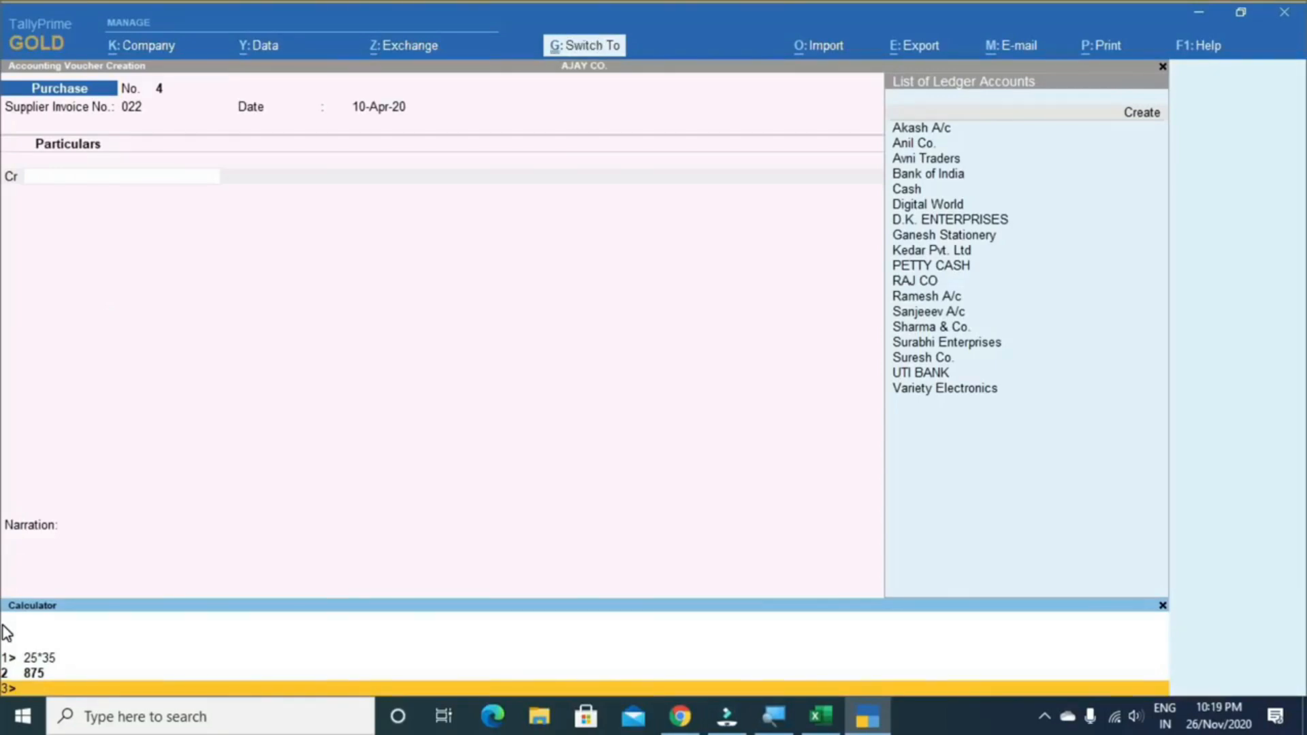
{"action": "key", "text": "ctrl+n"}
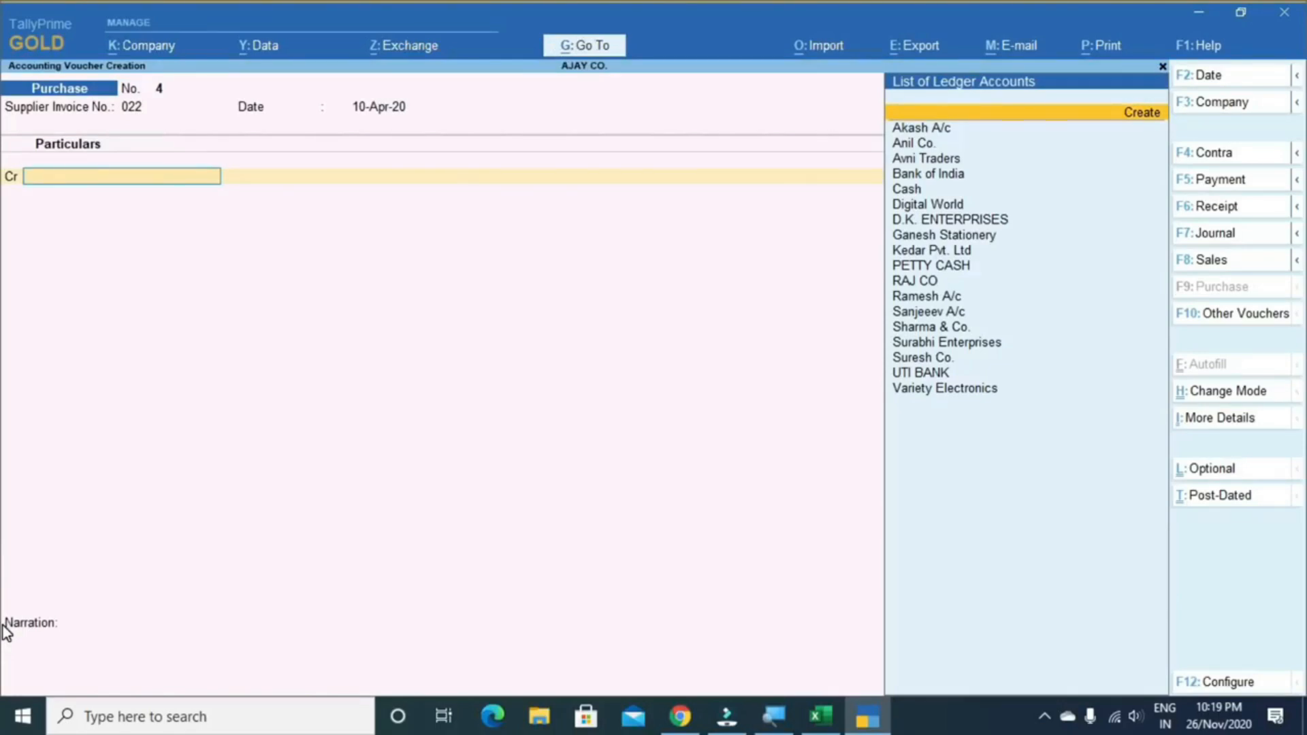
Switch to Excel and highlight the CTRL + Q - QUIT TALLY row in the shortcut list
{"action": "key", "text": "alt+Tab"}
{"action": "key", "text": "Down"}
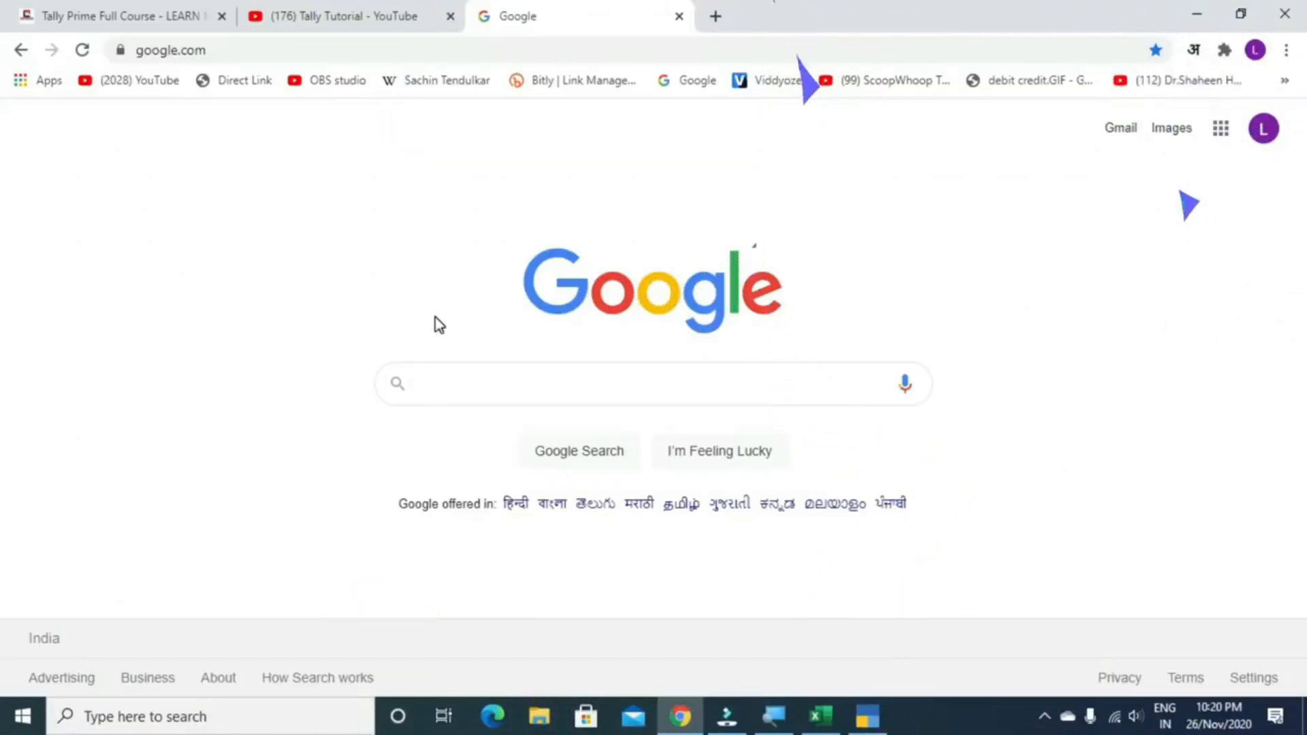
Search Google for "learn more india.in" and open the learnmoreindia.in home page from the results
{"action": "left_click", "coordinate": [478, 370]}
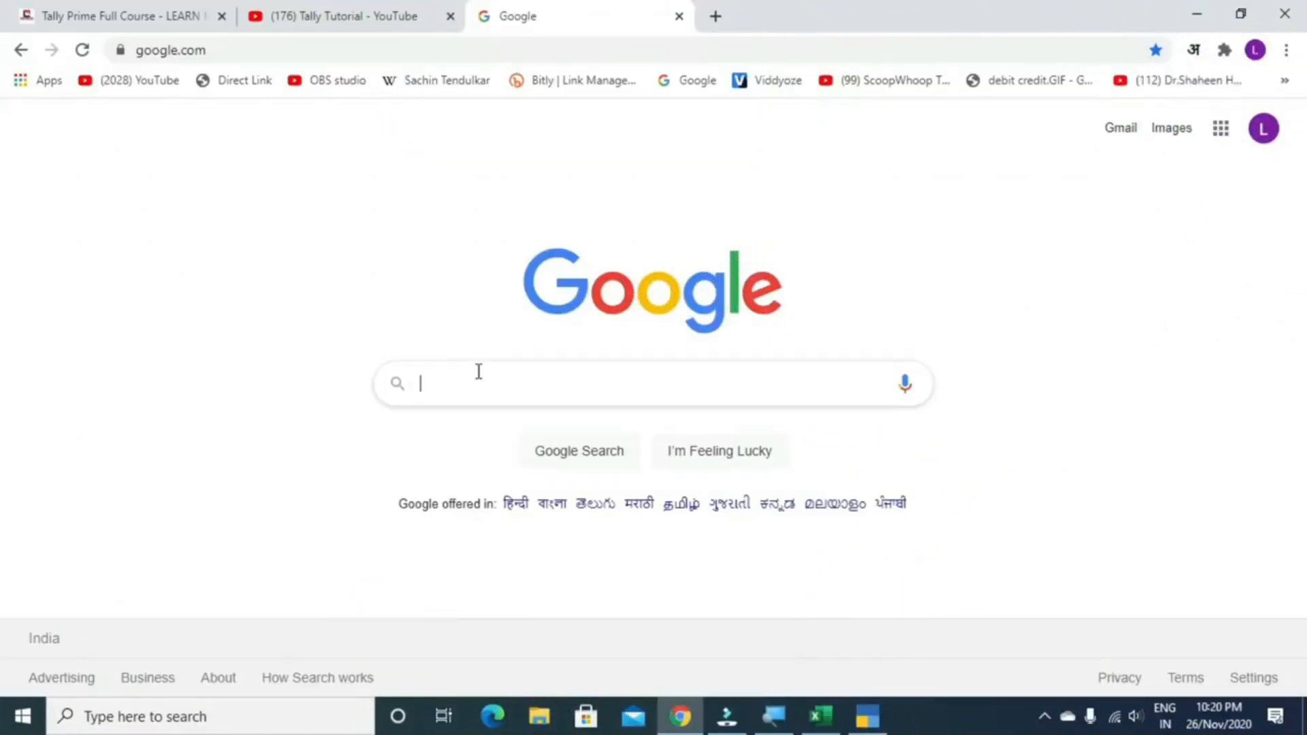
{"action": "type", "text": "LEARN"}
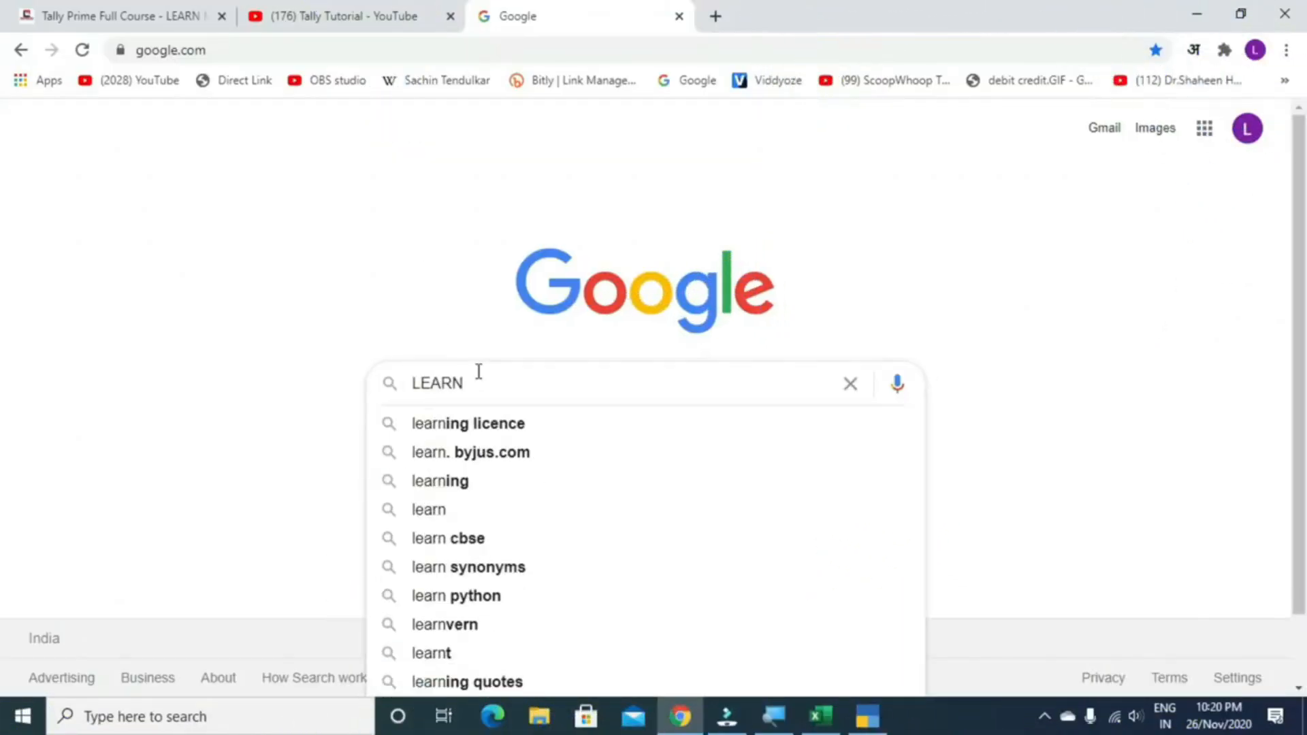
{"action": "type", "text": " MORE INDIA"}
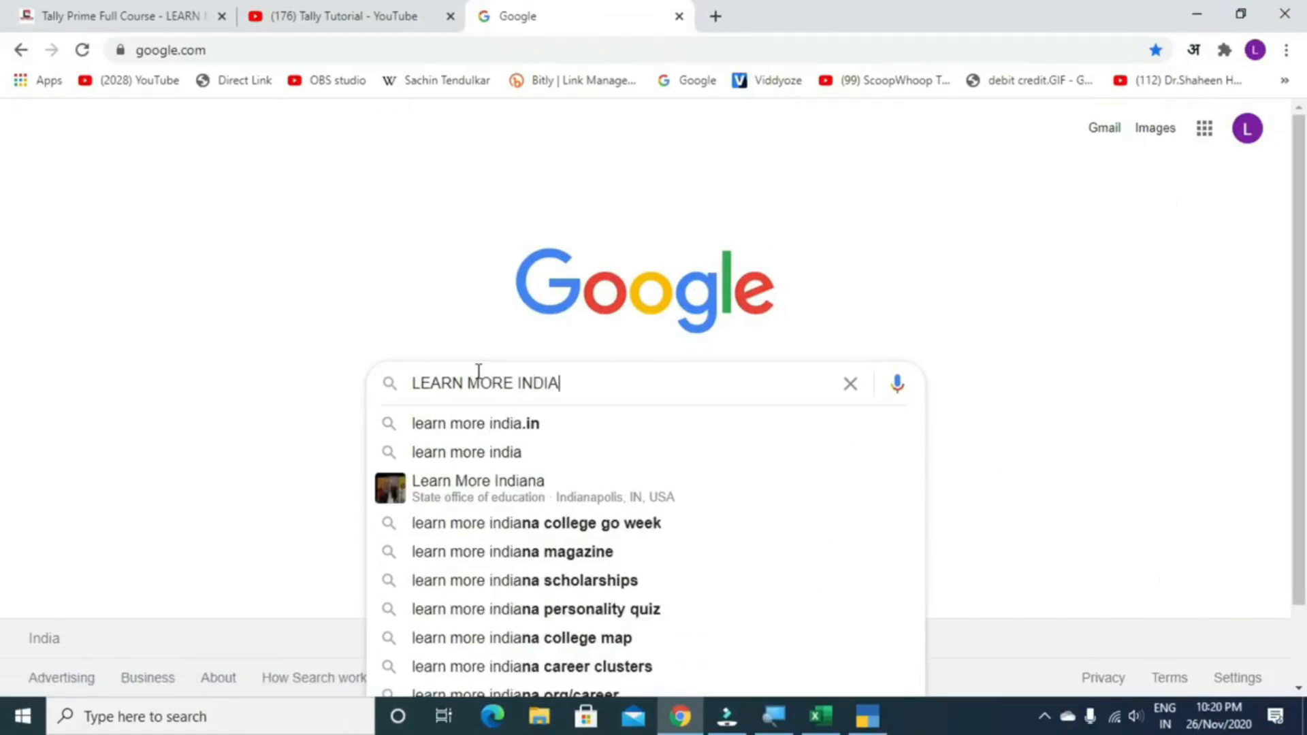
{"action": "key", "text": "Down"}
{"action": "key", "text": "Return"}
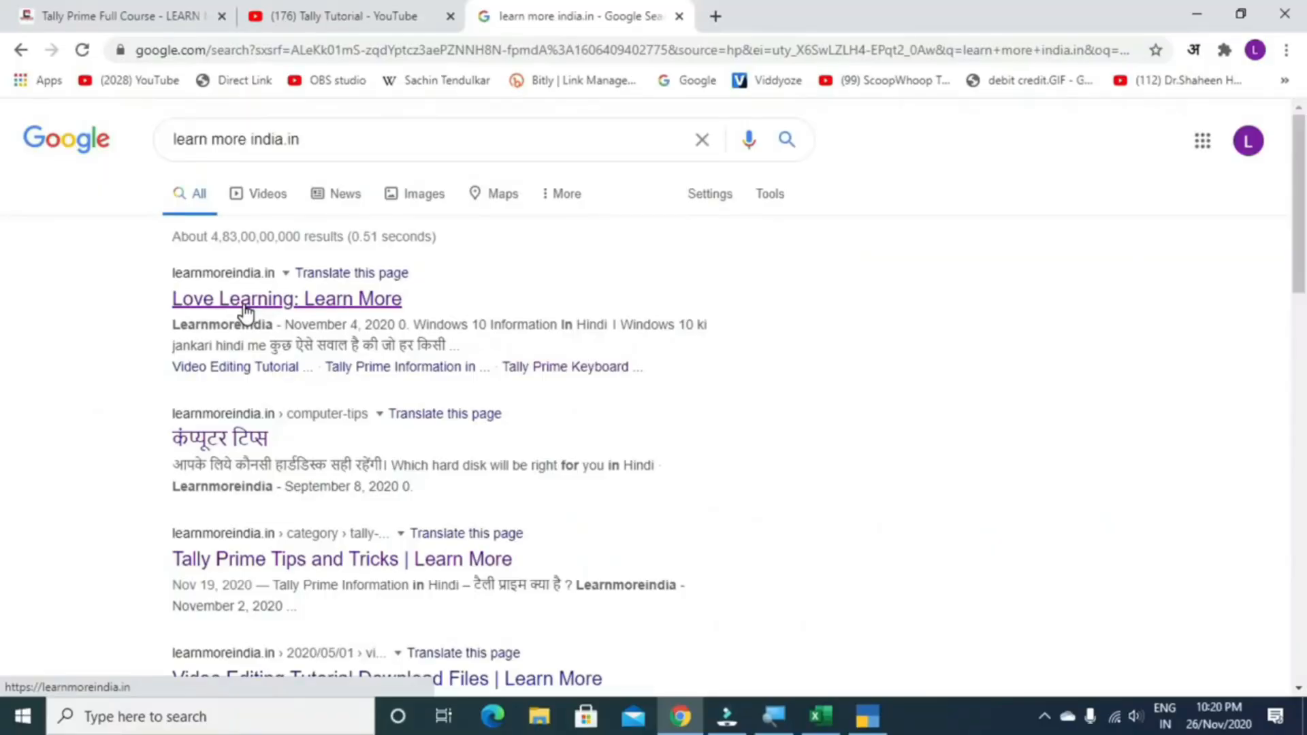
{"action": "left_click", "coordinate": [247, 308]}
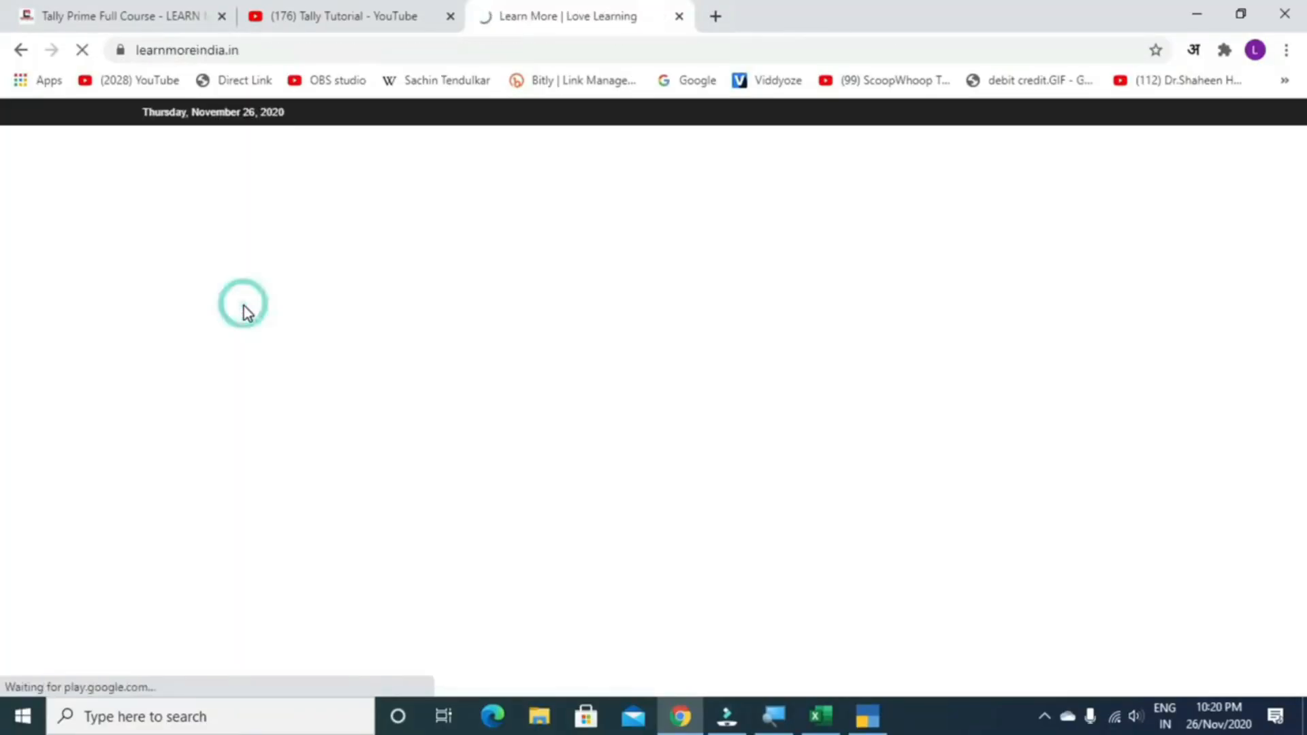
Open the site's Tally Prime category and look through its Tips and Tricks articles, including Tally Prime Keyboard Shortcuts in Hindi
{"action": "left_click", "coordinate": [673, 272]}
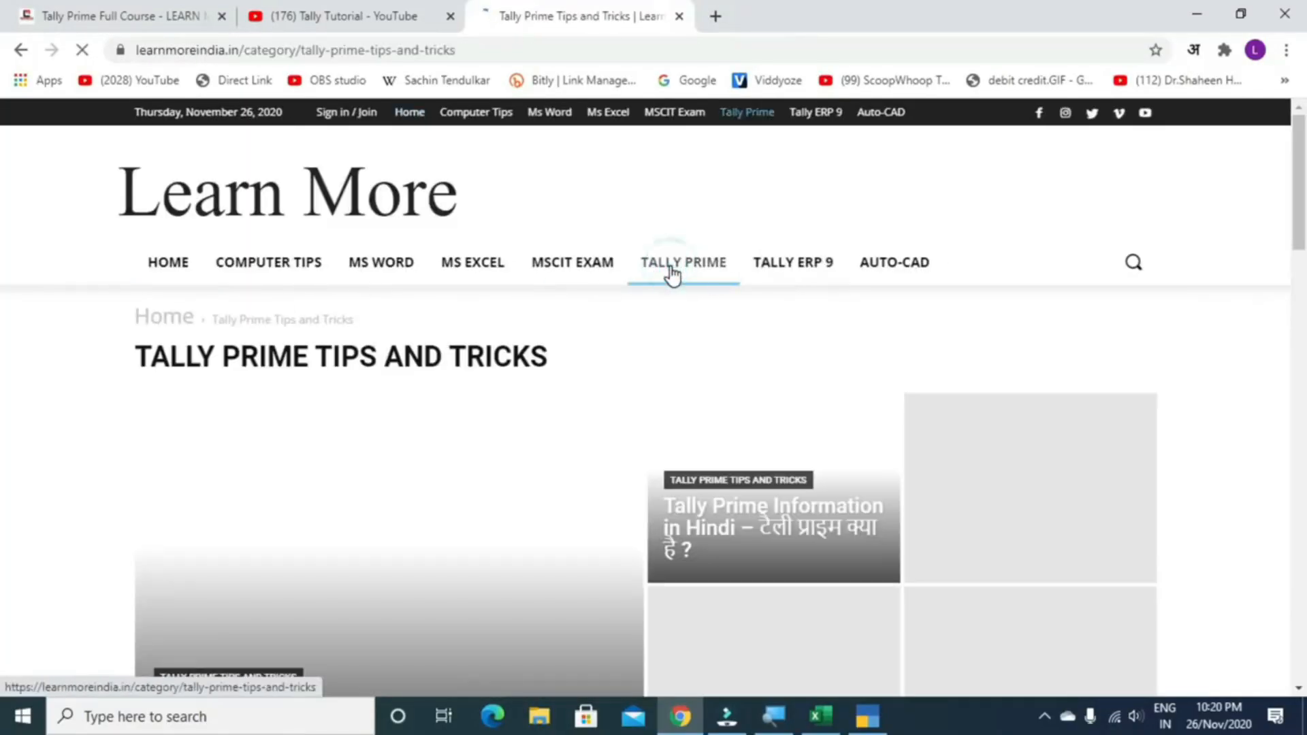
{"action": "scroll", "coordinate": [665, 275], "scroll_direction": "down", "scroll_amount": 6}
{"action": "scroll", "coordinate": [531, 289], "scroll_direction": "down", "scroll_amount": 2}
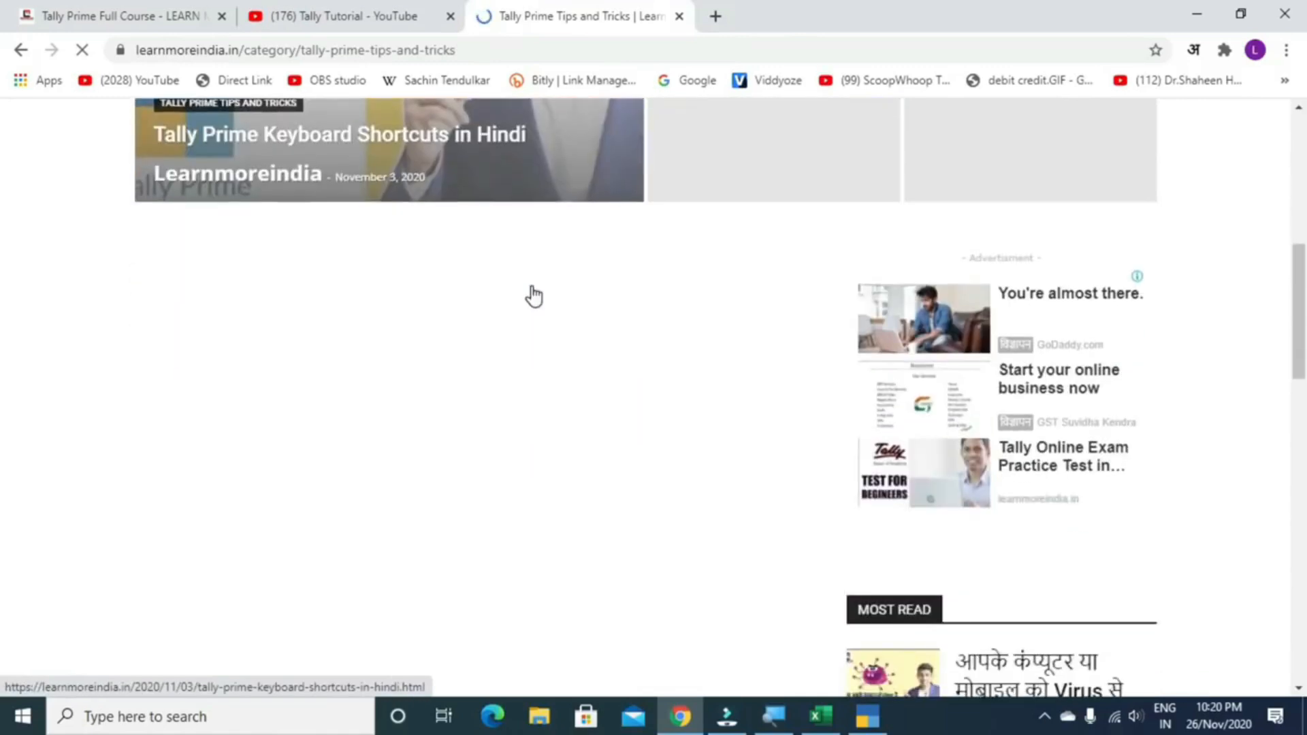
{"action": "scroll", "coordinate": [510, 313], "scroll_direction": "up", "scroll_amount": 3}
{"action": "scroll", "coordinate": [524, 339], "scroll_direction": "down", "scroll_amount": 2}
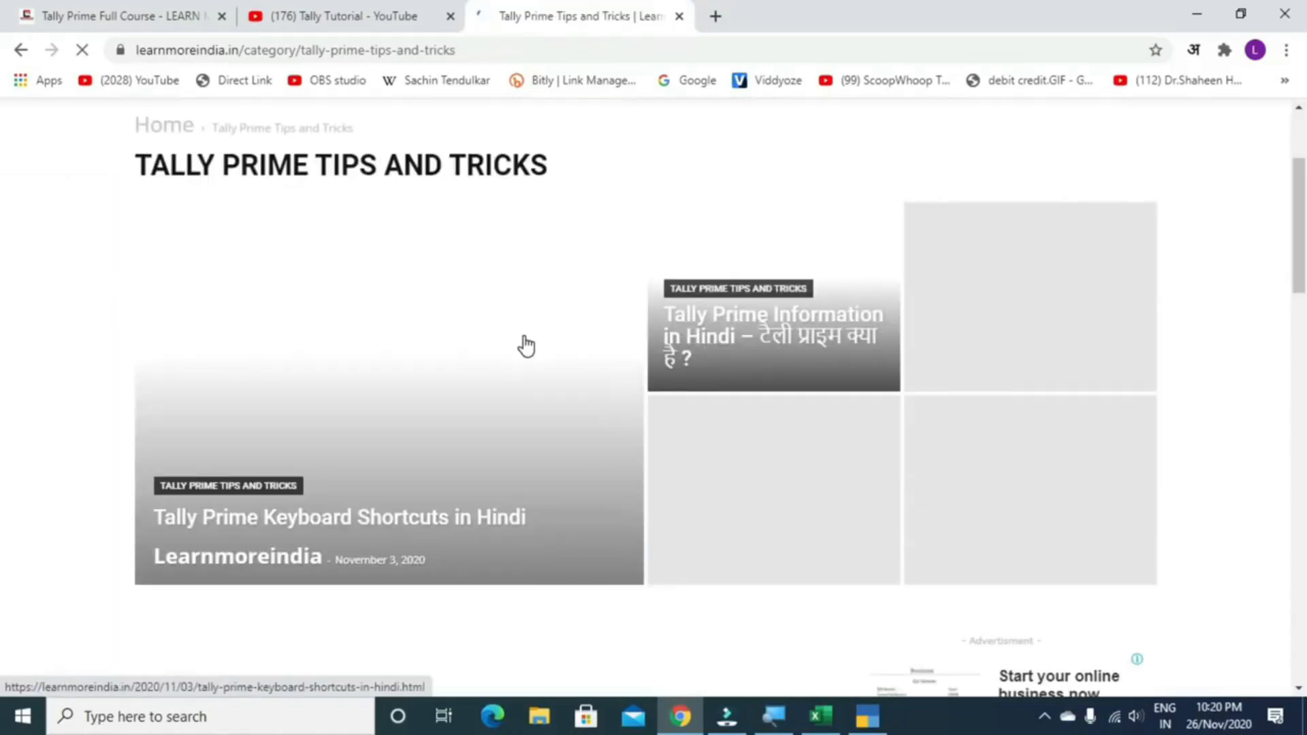
{"action": "scroll", "coordinate": [527, 345], "scroll_direction": "up", "scroll_amount": 2}
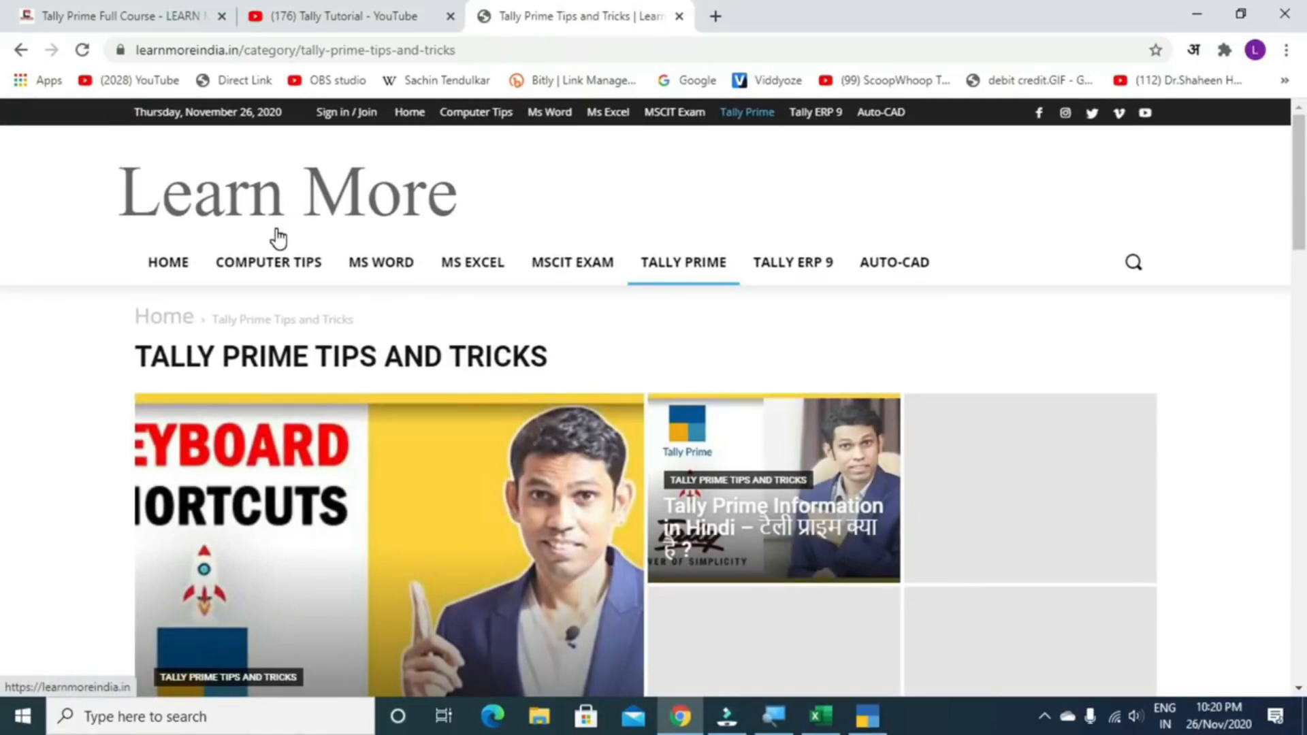
Switch to TallyPrime, leave the Purchase voucher for the Gateway of Tally, and return to the Excel shortcut list
{"action": "key", "text": "alt+Tab"}
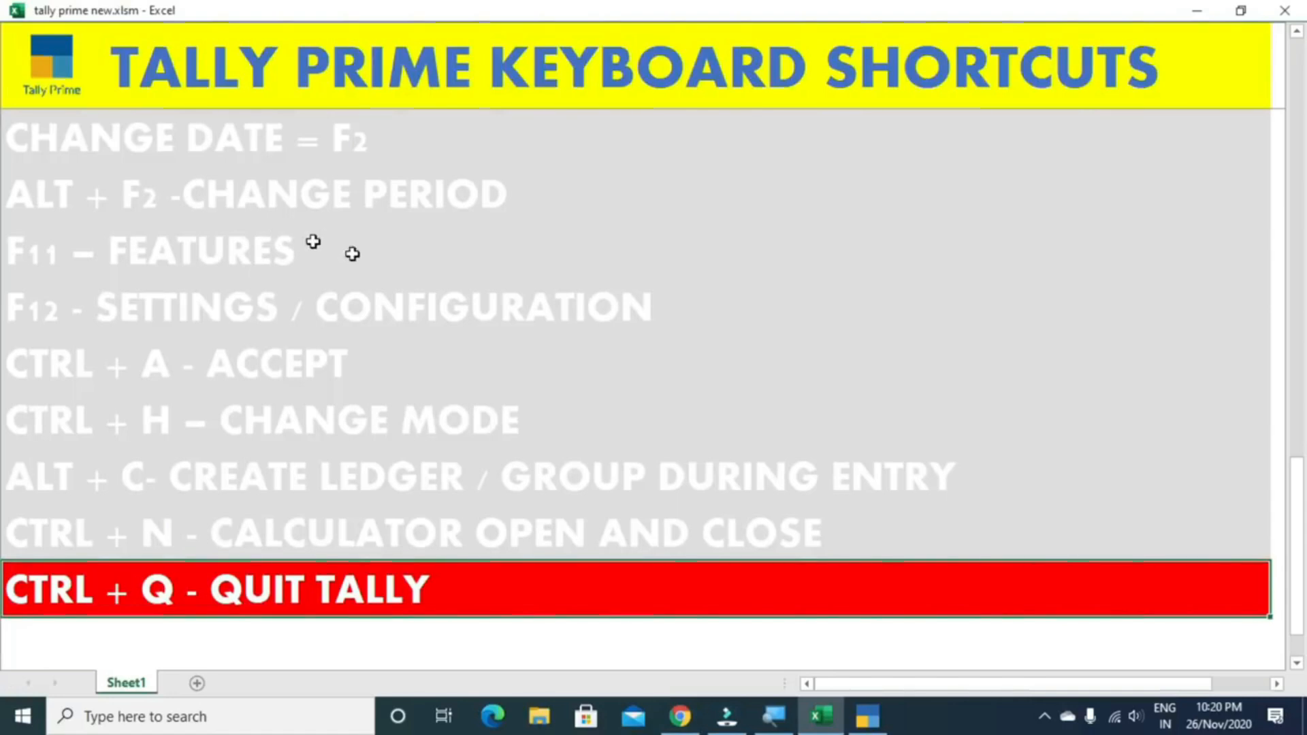
{"action": "left_click", "coordinate": [868, 716]}
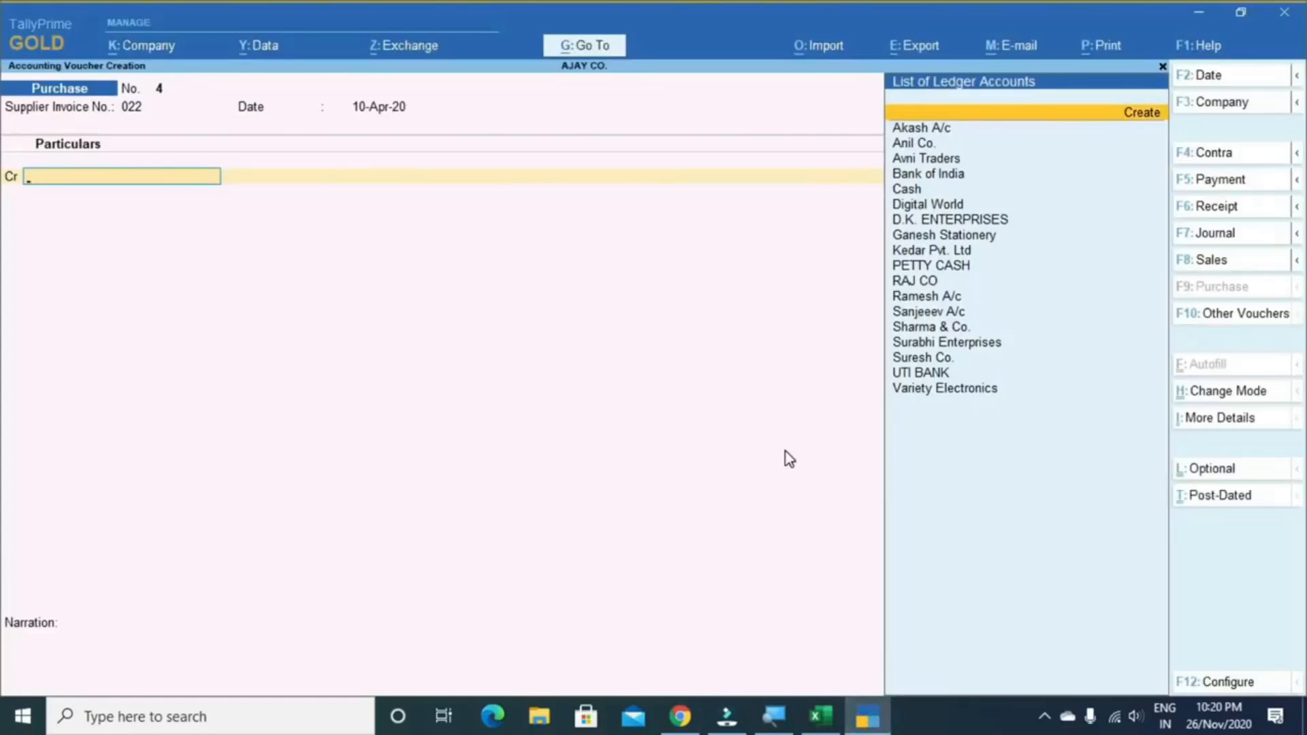
{"action": "key", "text": "Escape"}
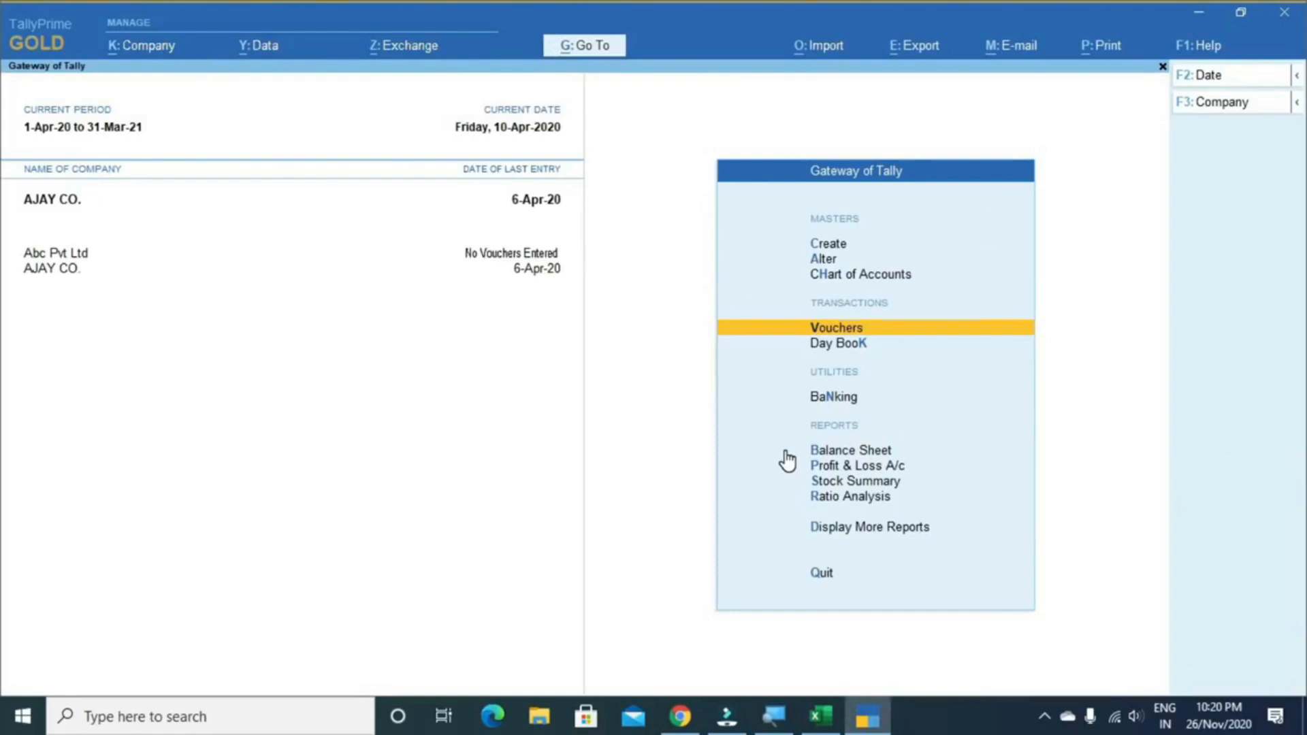
{"action": "key", "text": "alt+Tab"}
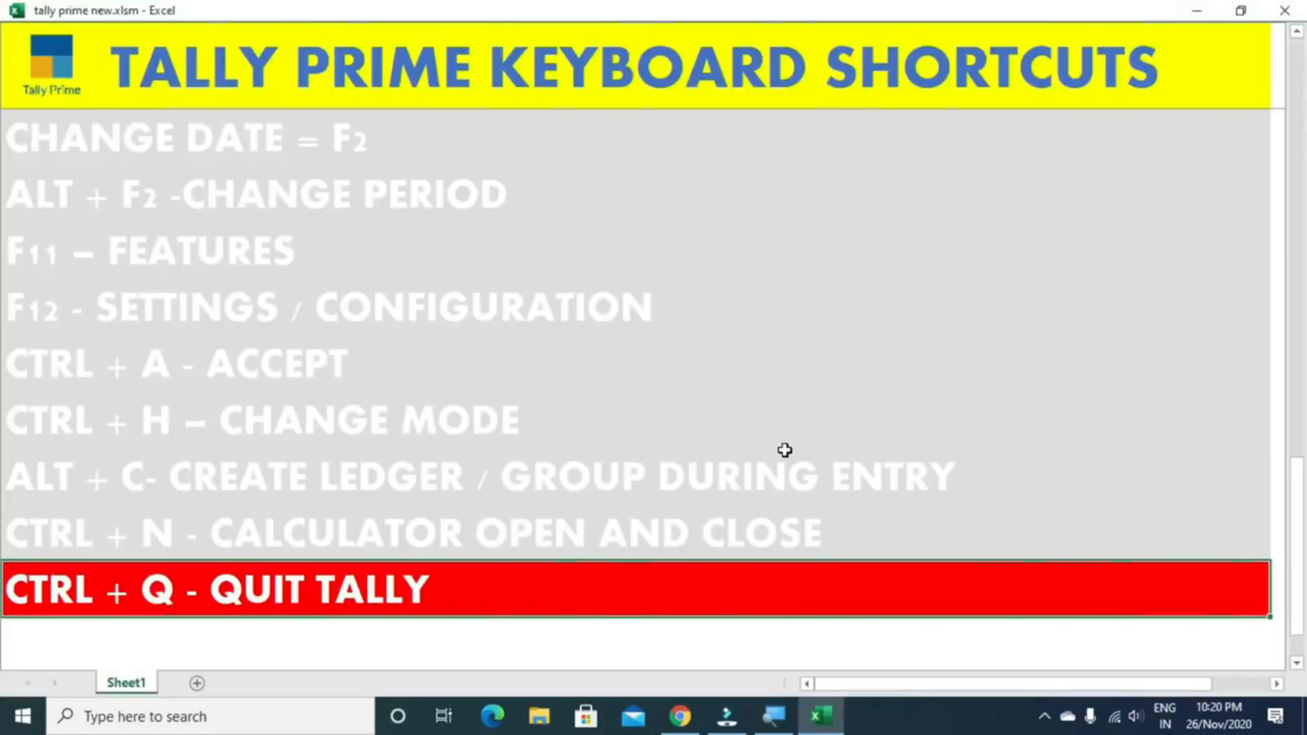